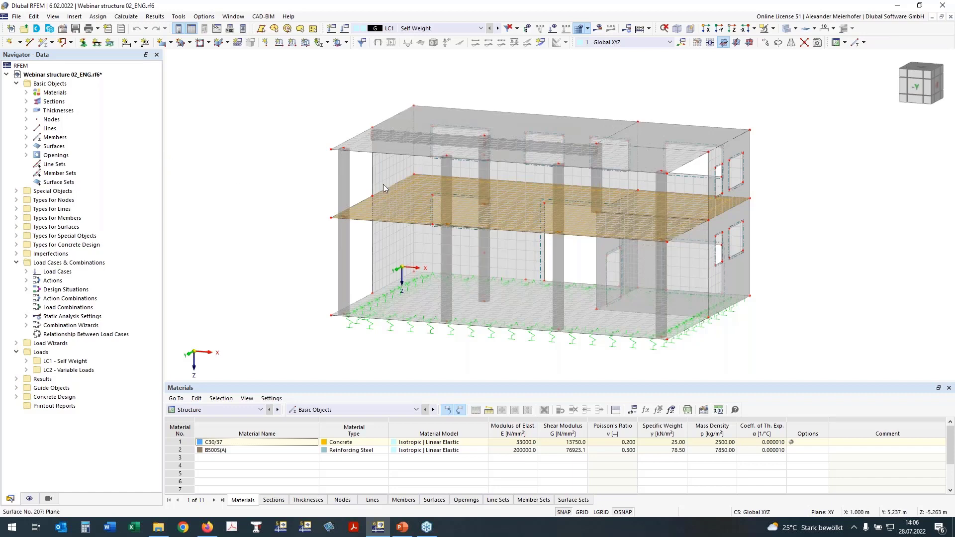
middle_click_drag(287, 182, 339, 180, "ctrl")
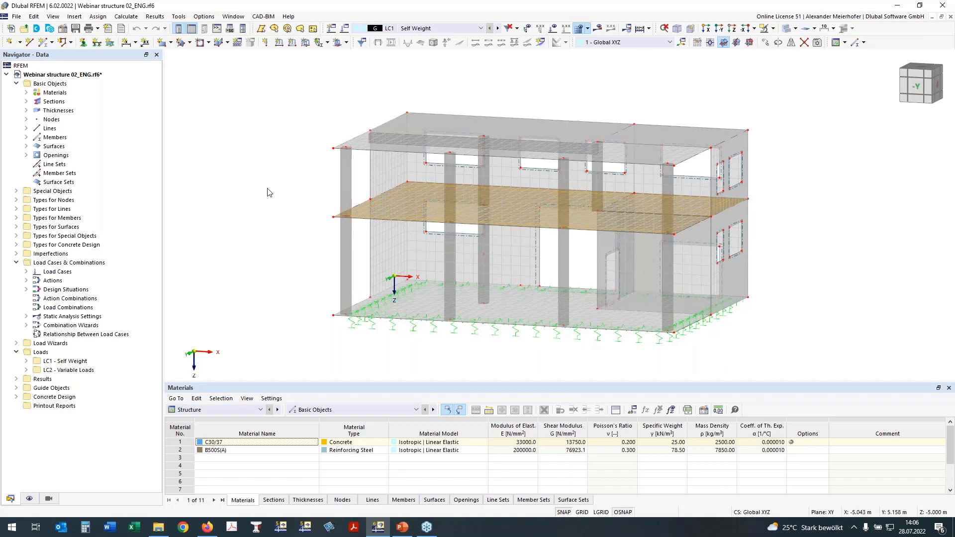
mouse_move(268, 189)
middle_mouse_down("ctrl")
mouse_move(280, 188)
mouse_move(272, 192)
middle_mouse_up("ctrl")
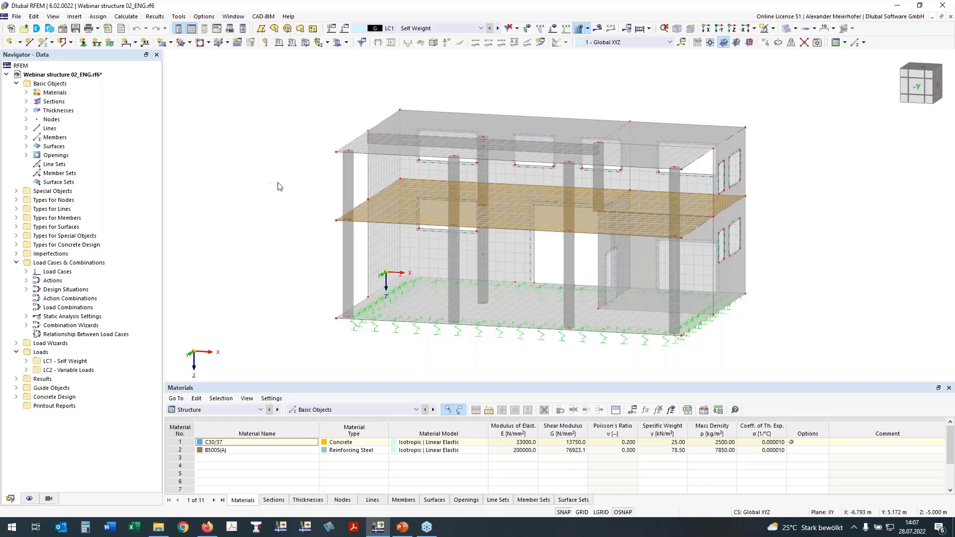
middle_click_drag(250, 186, 260, 191, "ctrl")
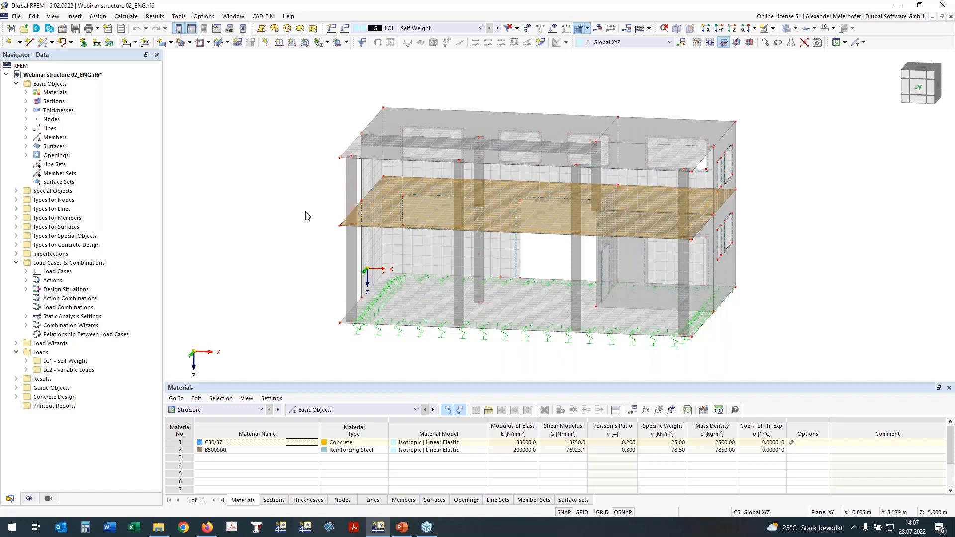
middle_click_drag(277, 213, 330, 231)
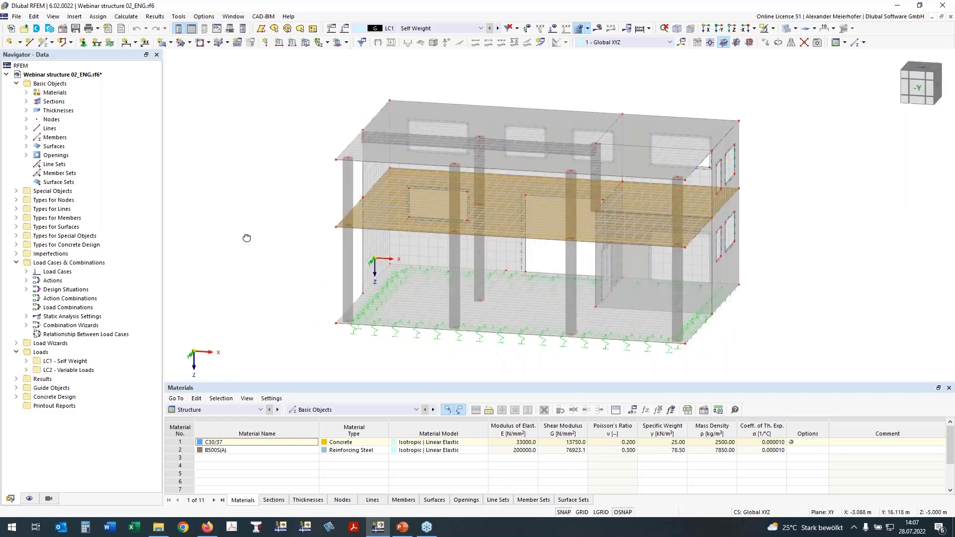
middle_click_drag(247, 238, 254, 204, "ctrl")
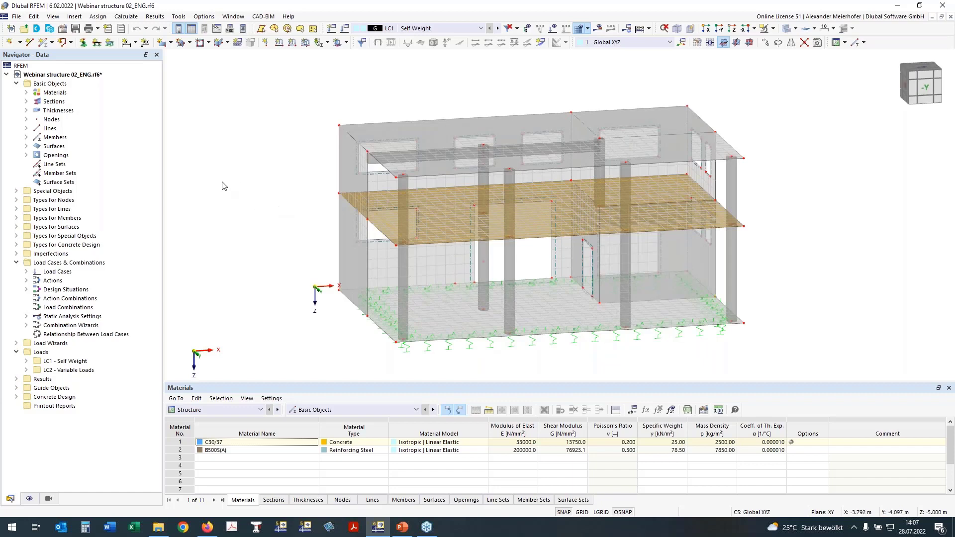
List the materials and sections, and highlight the members using the R_M1 450/450 and R_M1 450/500 sections in the model
left_click(26, 93)
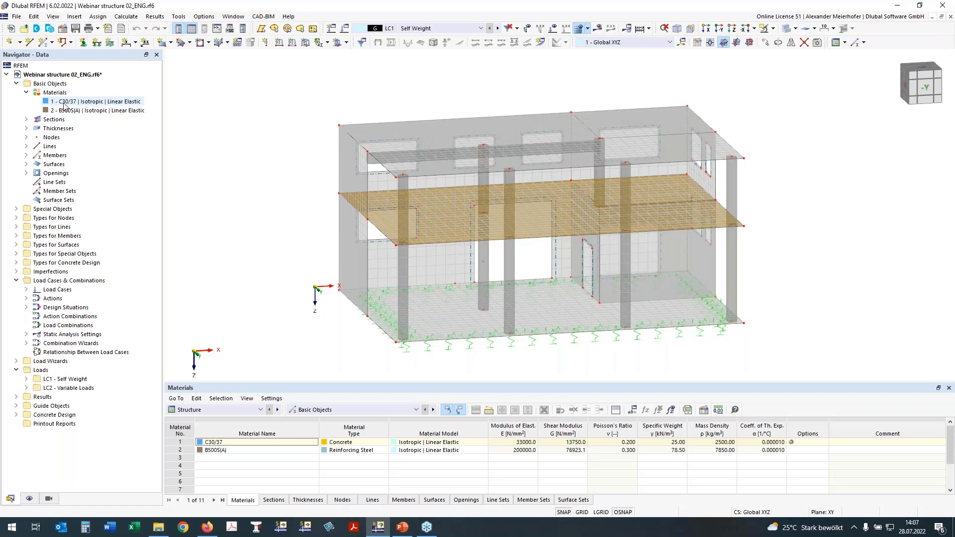
left_click(26, 119)
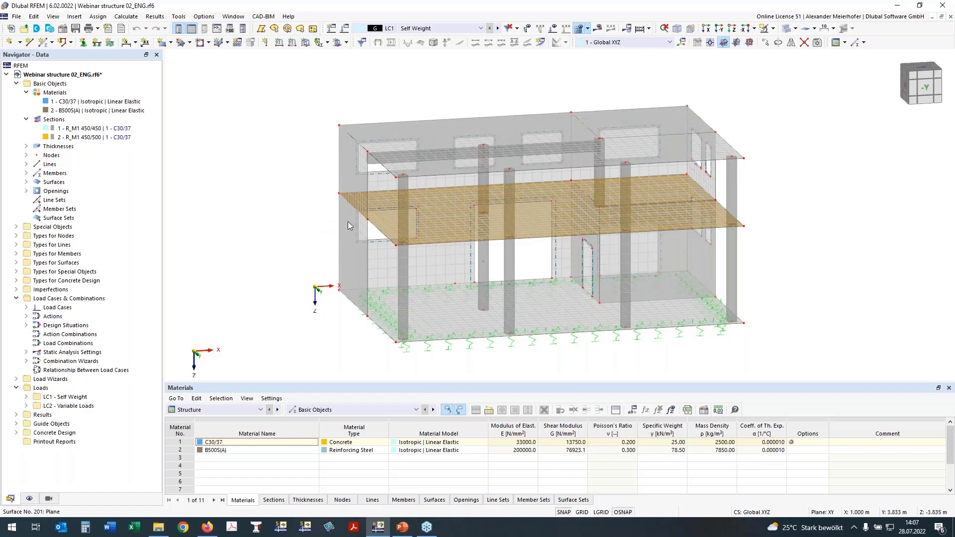
left_click(87, 129)
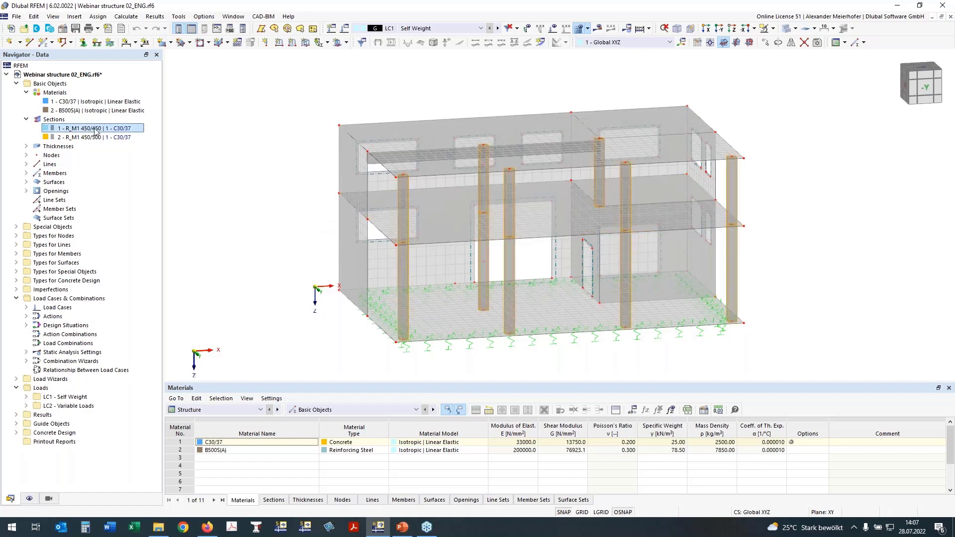
left_click(57, 138)
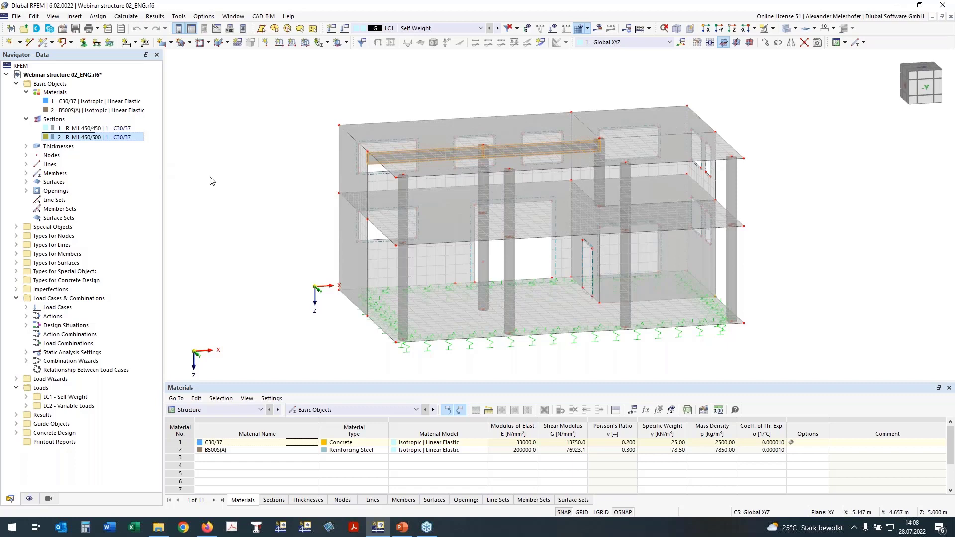
middle_click_drag(238, 178, 271, 182, "ctrl")
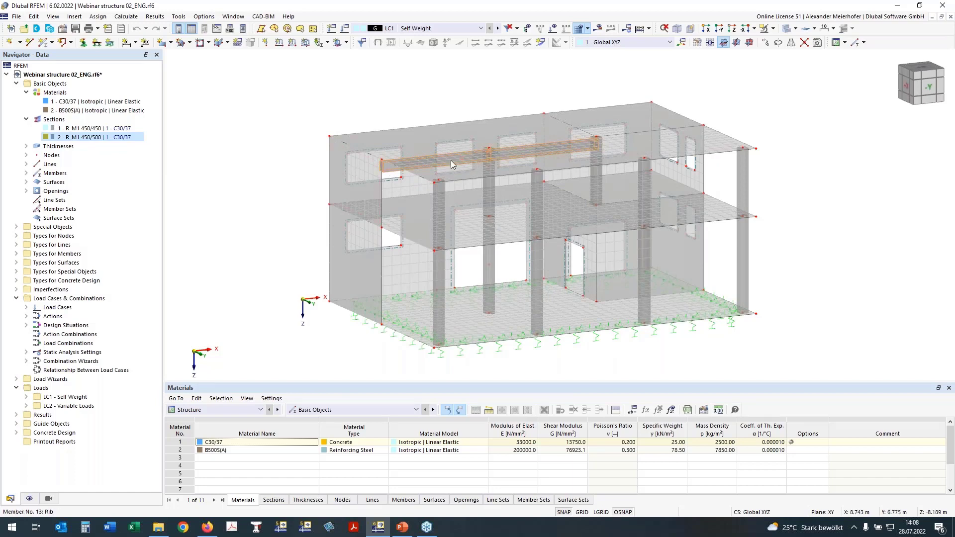
Highlight the surfaces assigned to the 250, 240 and 300 mm uniform thicknesses, and clear the highlighting
left_click(25, 146)
left_click(68, 155)
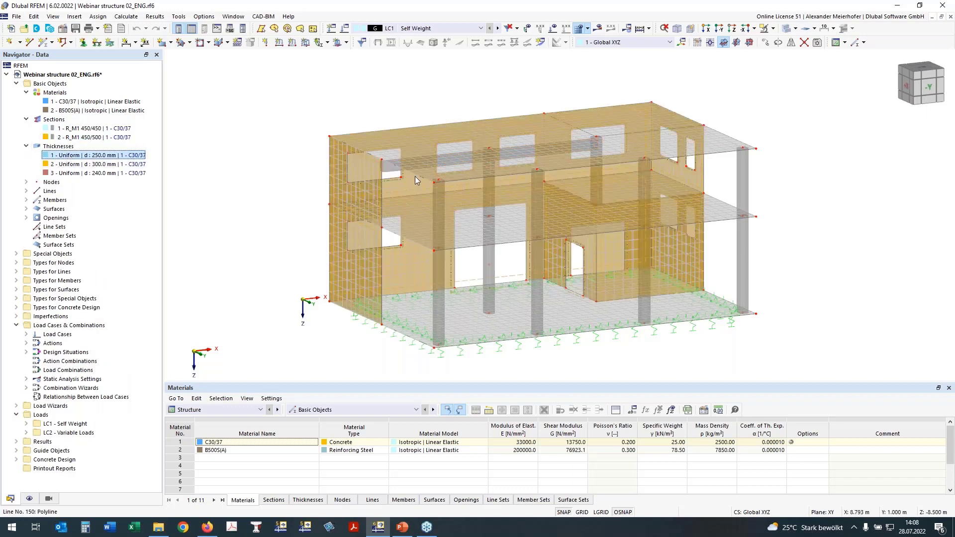
key("Down")
key("Down")
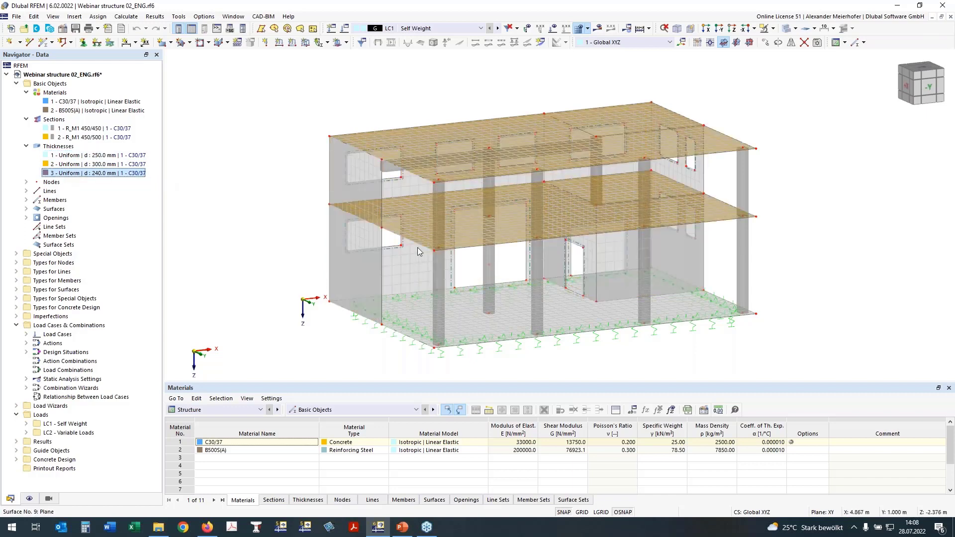
left_click(68, 164)
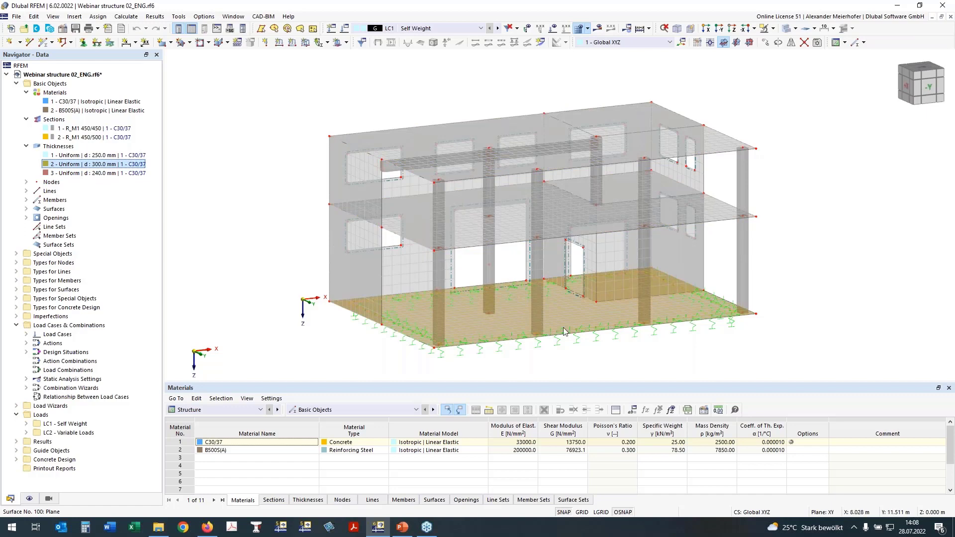
left_click(292, 297)
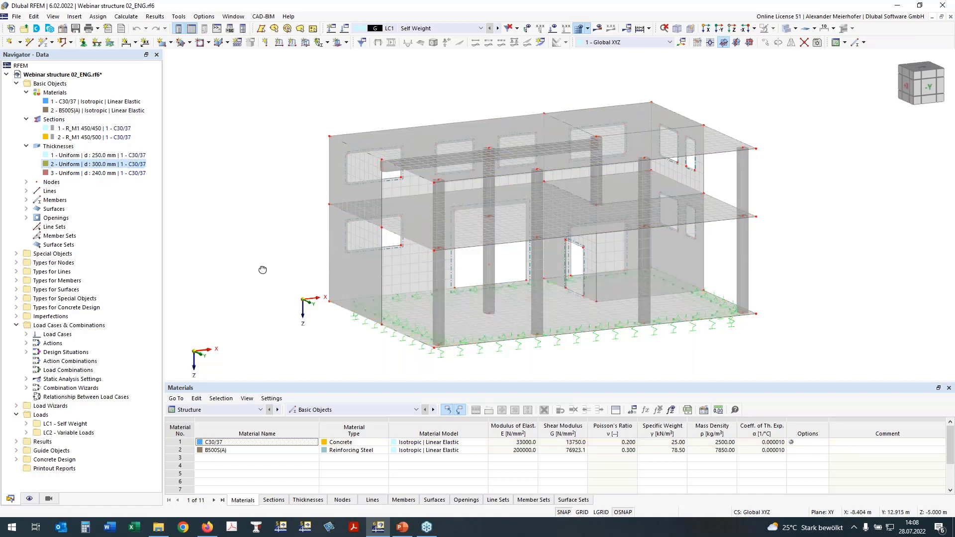
Examine the building from several sides and look closely at the column heads beneath the roof slab
middle_click_drag(263, 270, 218, 270, "ctrl")
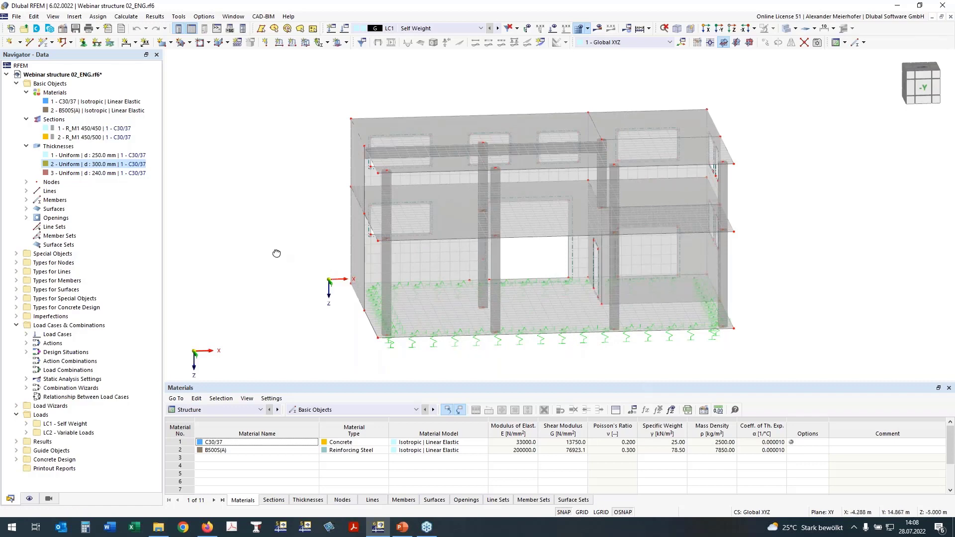
middle_click_drag(273, 257, 323, 261, "ctrl")
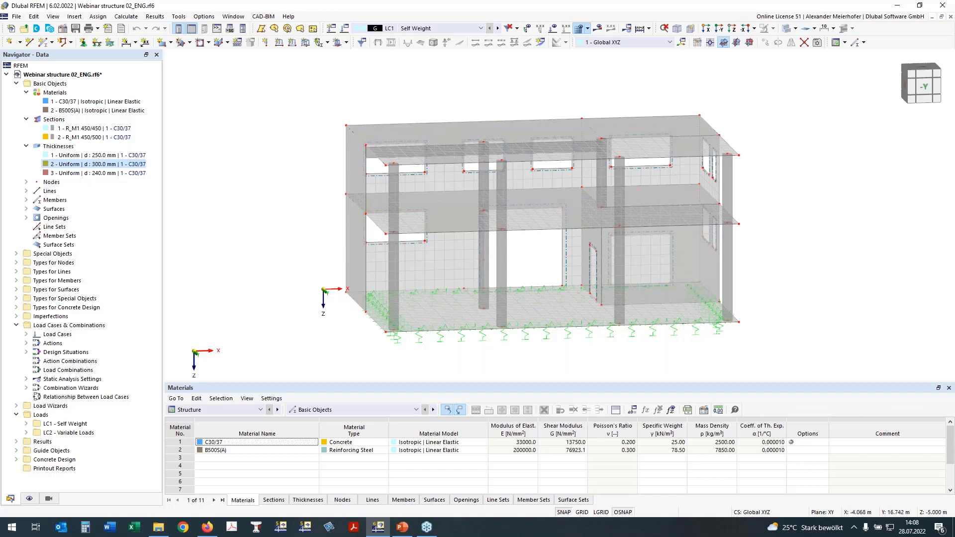
right_click_drag(349, 248, 290, 241)
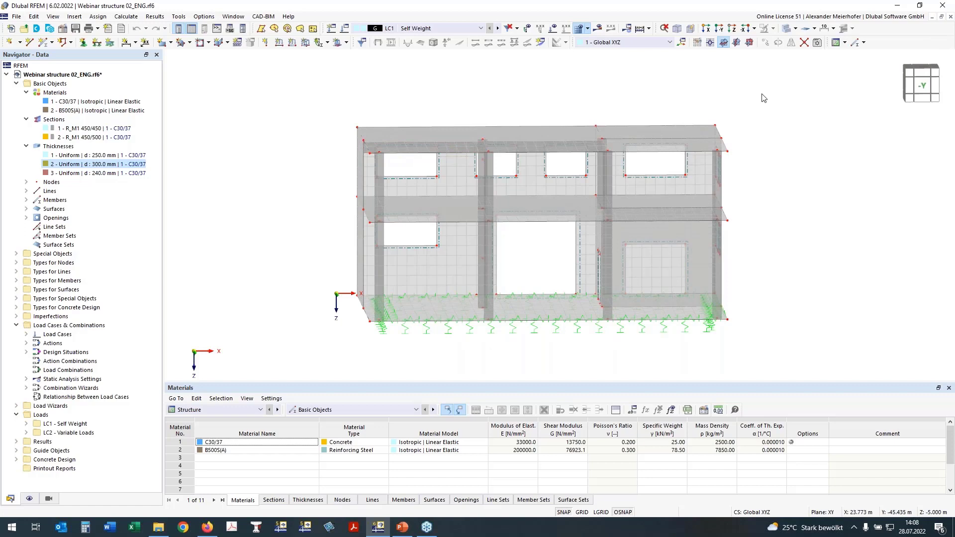
middle_click_drag(715, 150, 706, 188, "ctrl")
middle_click_drag(666, 130, 645, 153, "ctrl")
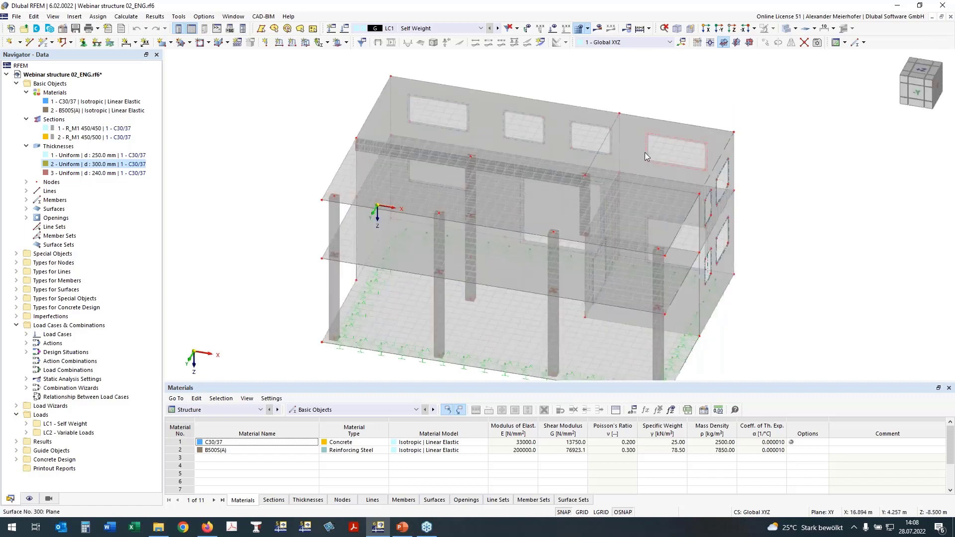
scroll(333, 199, "up", 3)
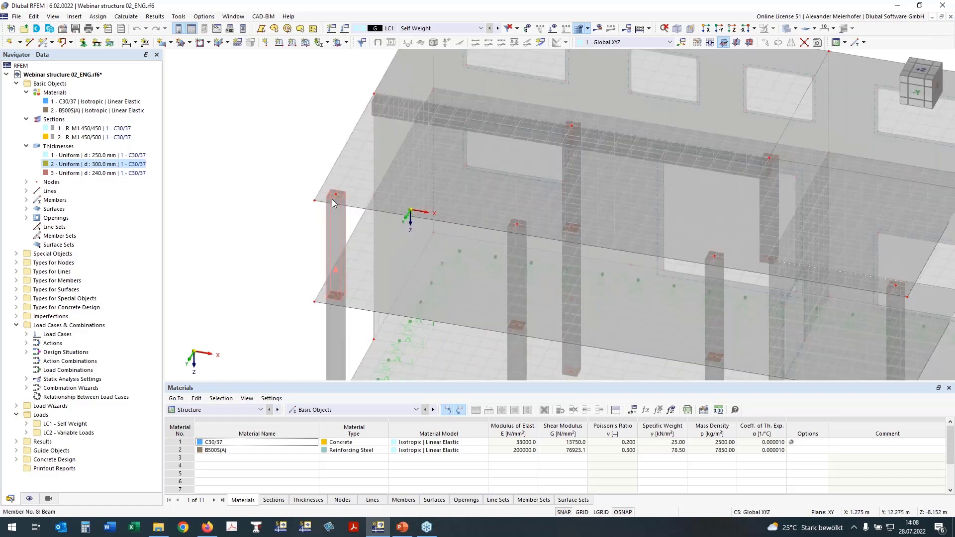
scroll(333, 199, "up", 1)
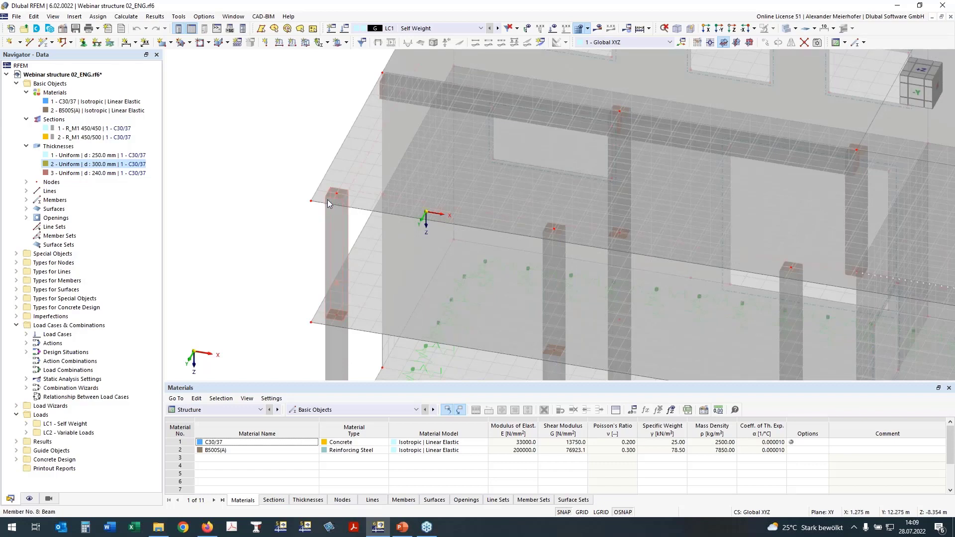
left_click(921, 70)
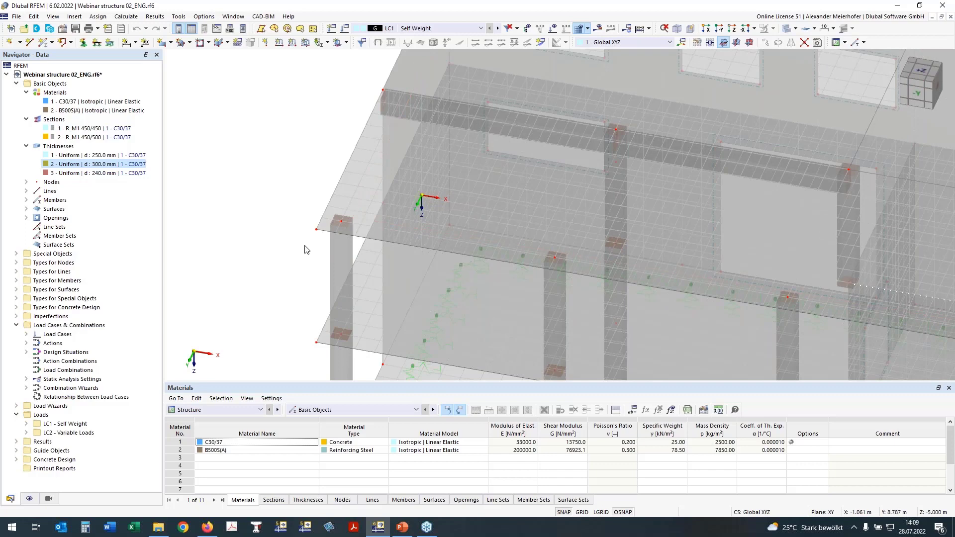
scroll(258, 185, "down", 3)
In plan view, define a new circular nodal mesh refinement with 1.000 m radius, 0.150 m inner target FE length and combined FE length arrangement
left_click(732, 28)
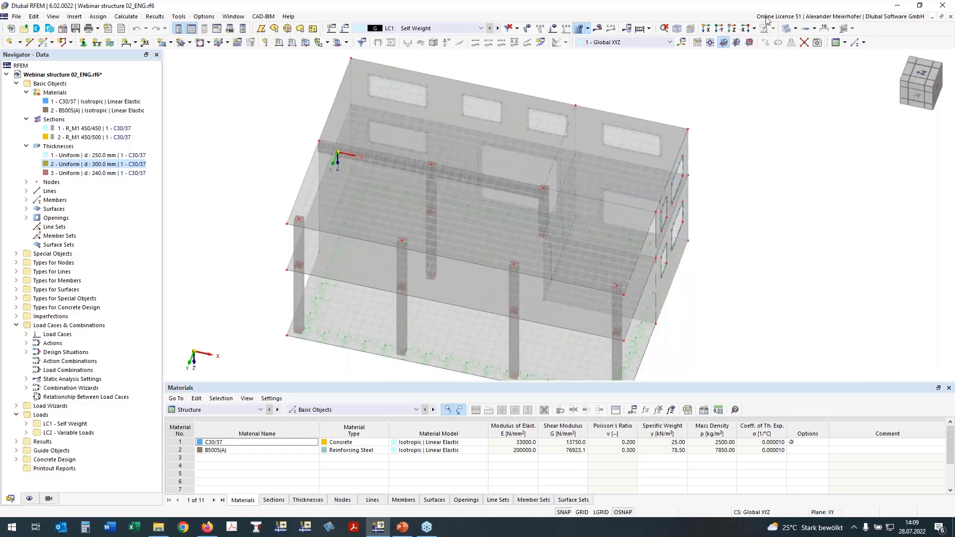
left_click(733, 28)
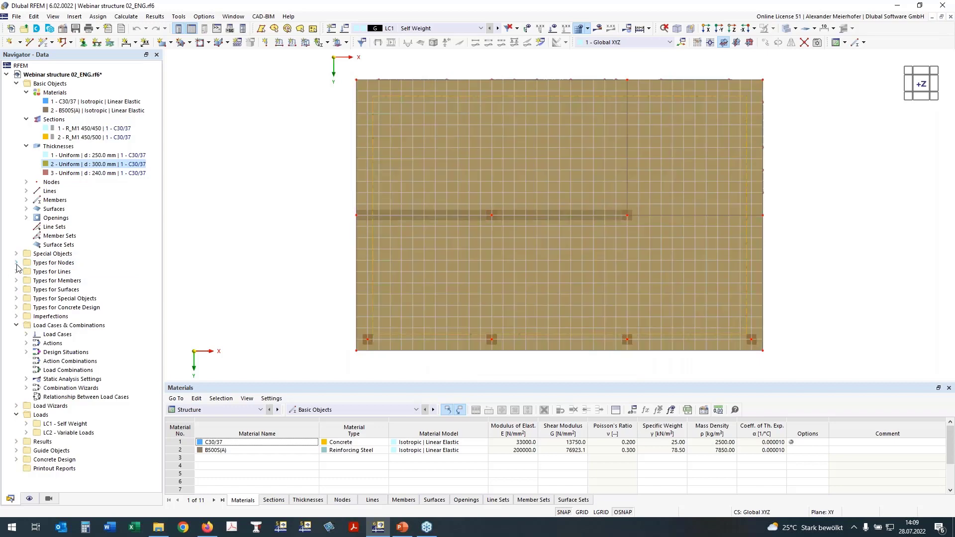
left_click(16, 263)
double_click(75, 281)
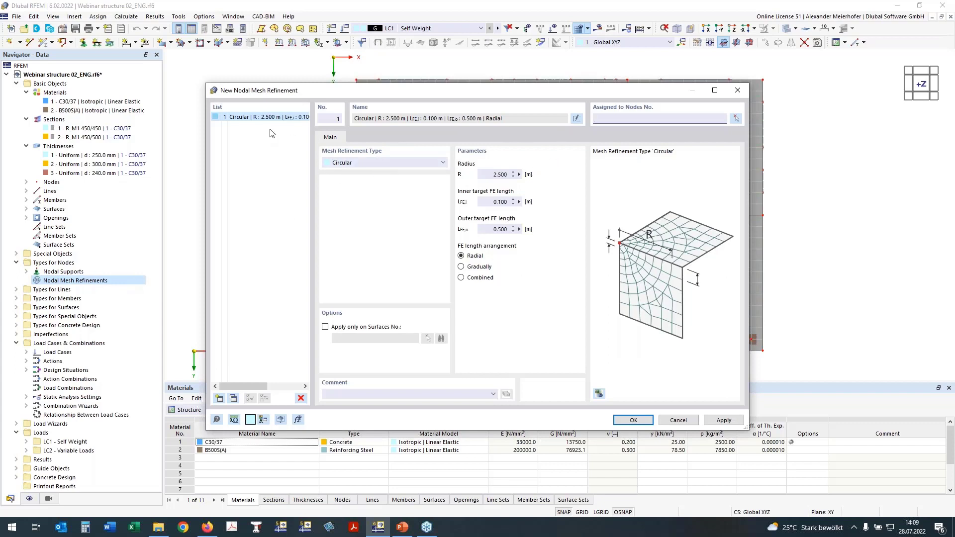
left_click_drag(478, 175, 529, 176)
type("1")
left_click(502, 229)
left_click(503, 201)
type("5")
left_click(461, 277)
Assign the mesh refinement to the nodes along the front and middle column rows, and save it
left_click(736, 118)
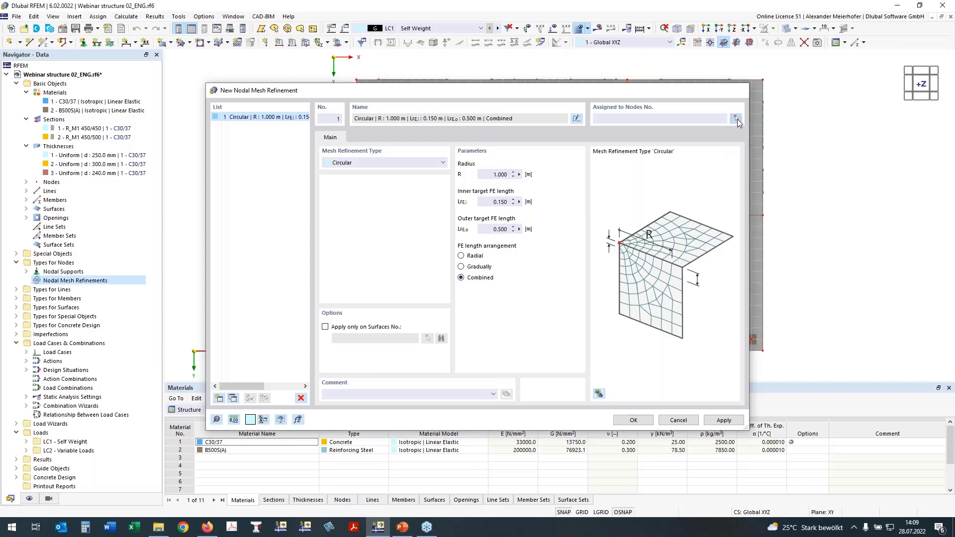
left_click(736, 119)
left_click_drag(301, 315, 785, 349)
left_click_drag(324, 196, 776, 237)
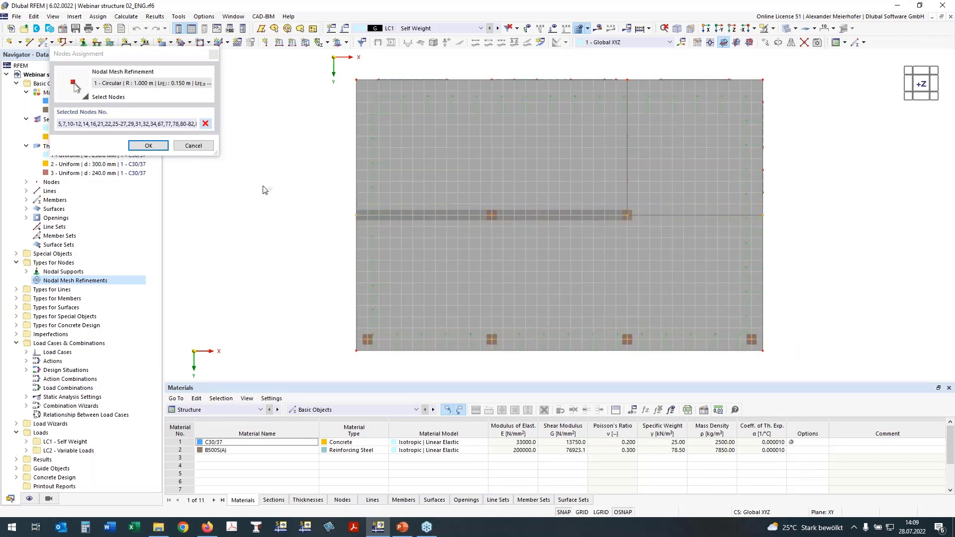
middle_click_drag(878, 251, 831, 131, "ctrl")
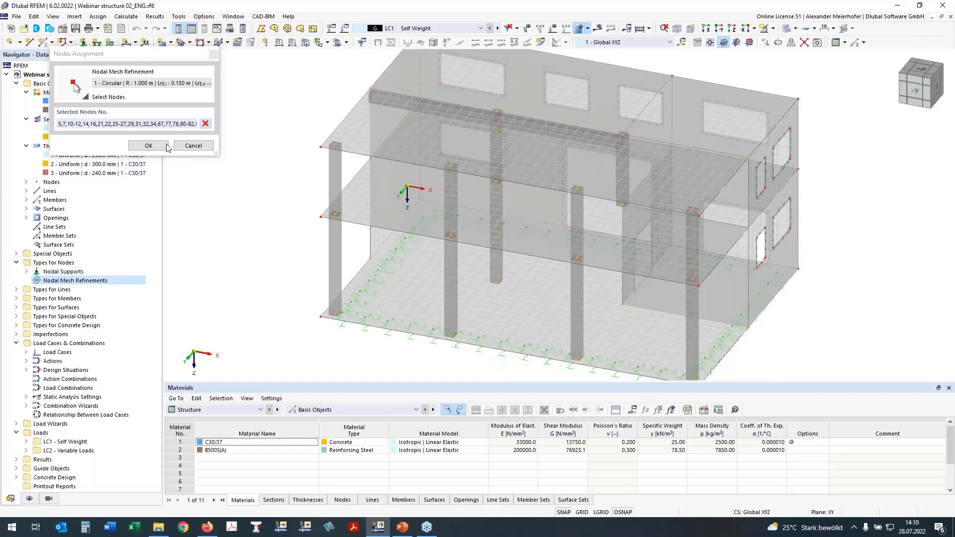
left_click(167, 147)
left_click(510, 308)
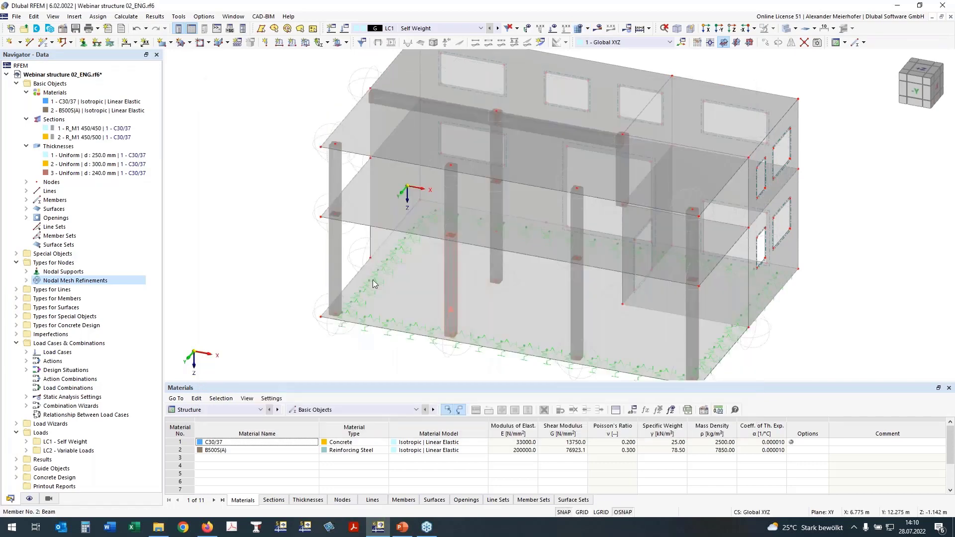
Examine the circular mesh refinement areas around the column nodes in 3D and in plan
middle_click_drag(325, 119, 314, 221, "ctrl")
scroll(342, 200, "up", 3)
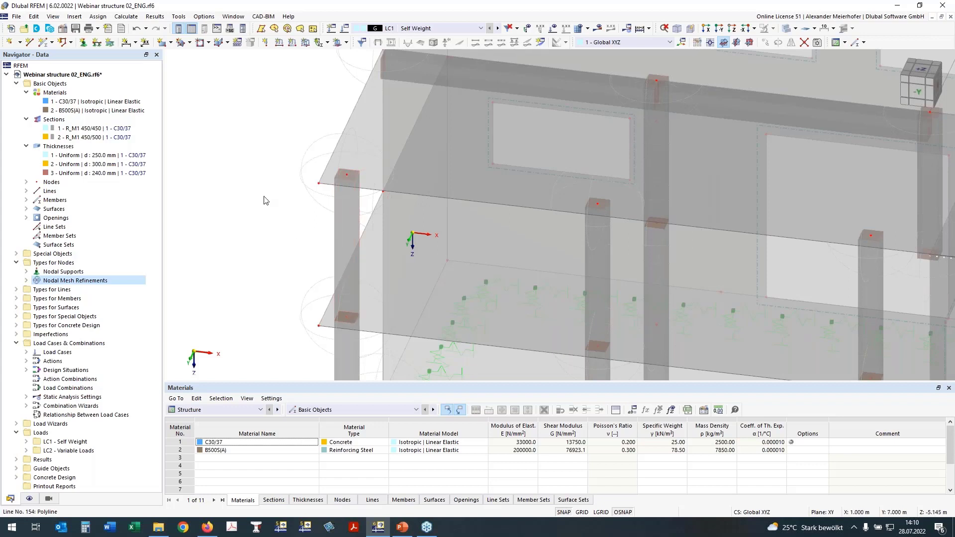
middle_click_drag(266, 200, 234, 242)
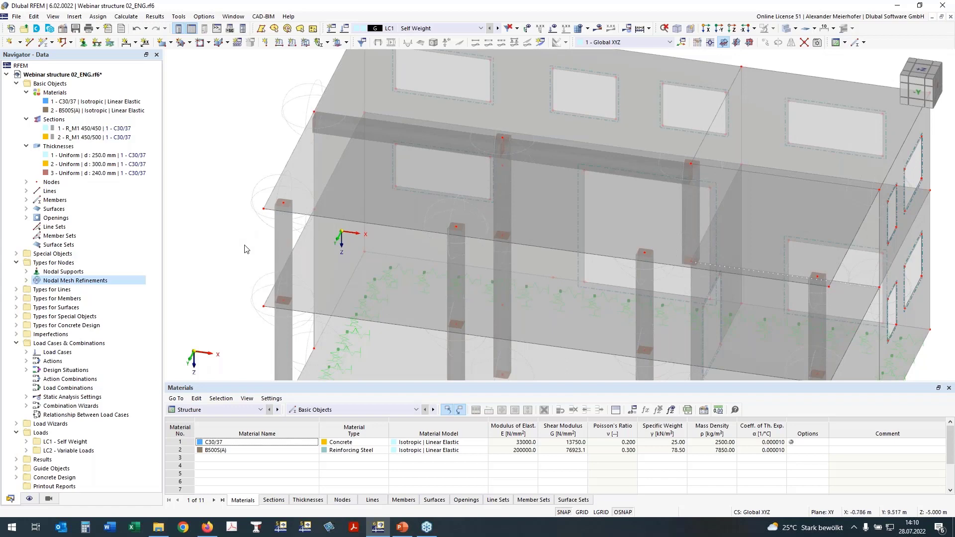
middle_click_drag(242, 247, 251, 218, "ctrl")
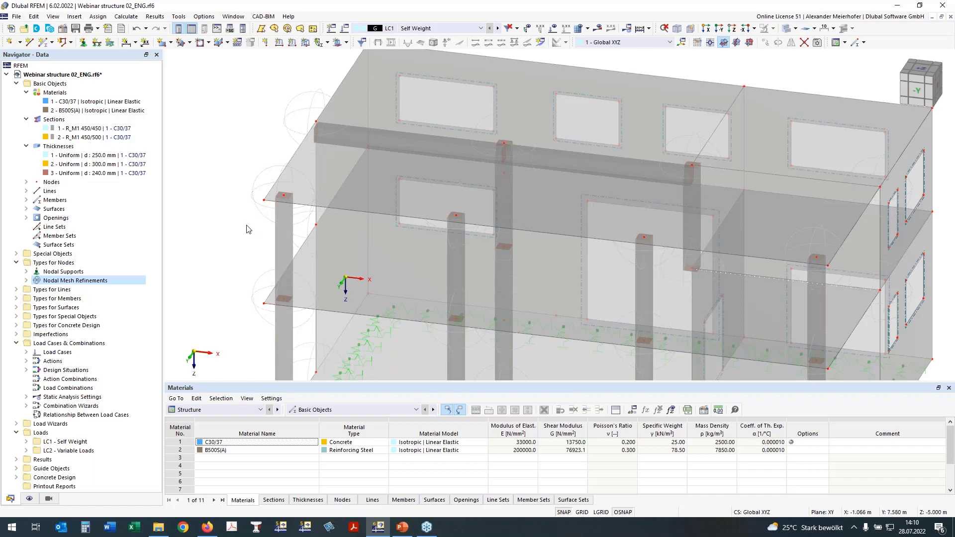
middle_click_drag(240, 222, 254, 269)
left_click(921, 76)
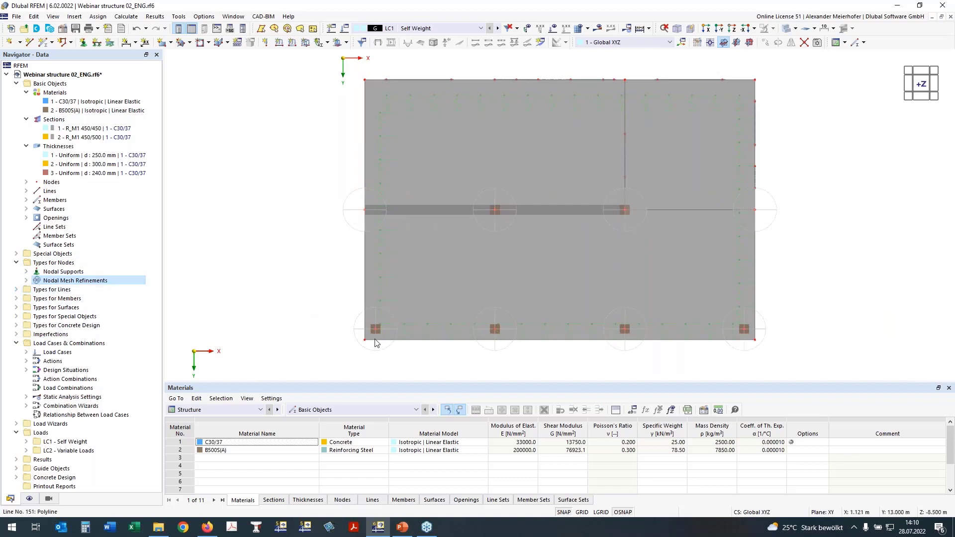
mouse_move(304, 315)
middle_mouse_down()
mouse_move(328, 320)
mouse_move(313, 299)
middle_mouse_up()
scroll(313, 298, "up", 3)
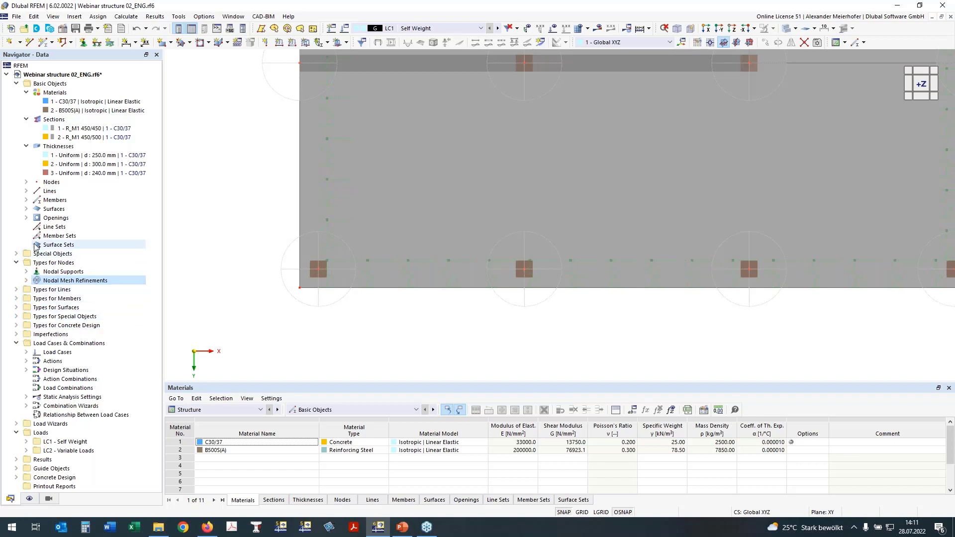
Start a new rectangular surface results adjustment with dimensions a and b both 0.450 m
left_click(16, 254)
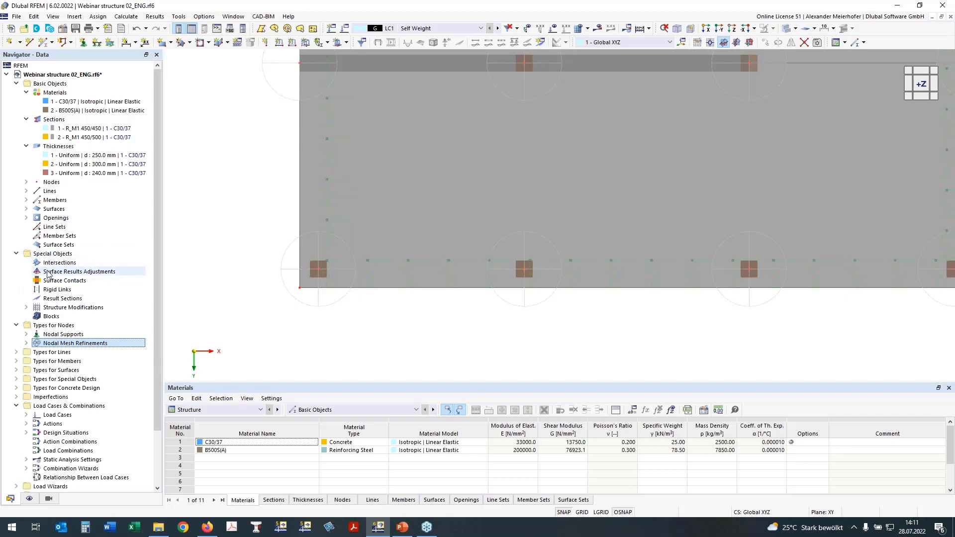
left_click(50, 272)
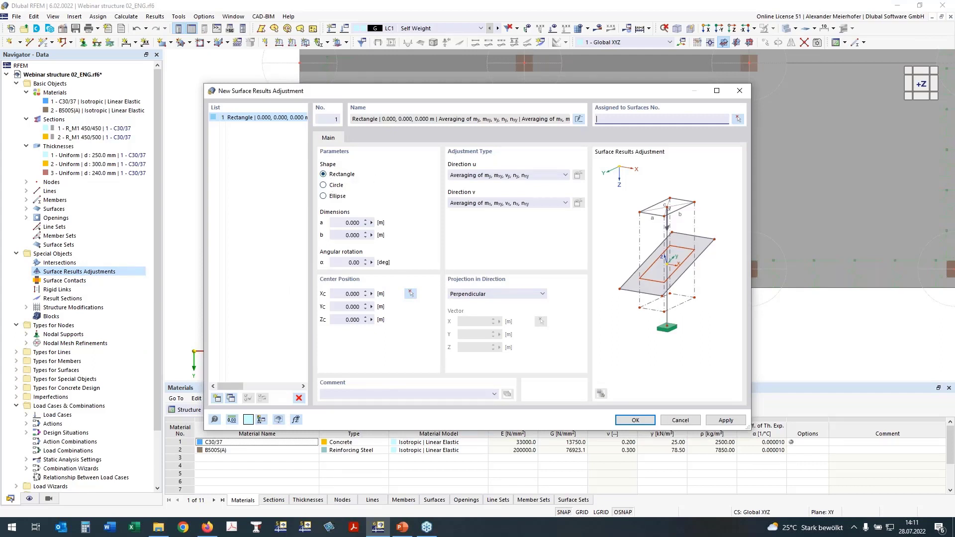
left_click(347, 224)
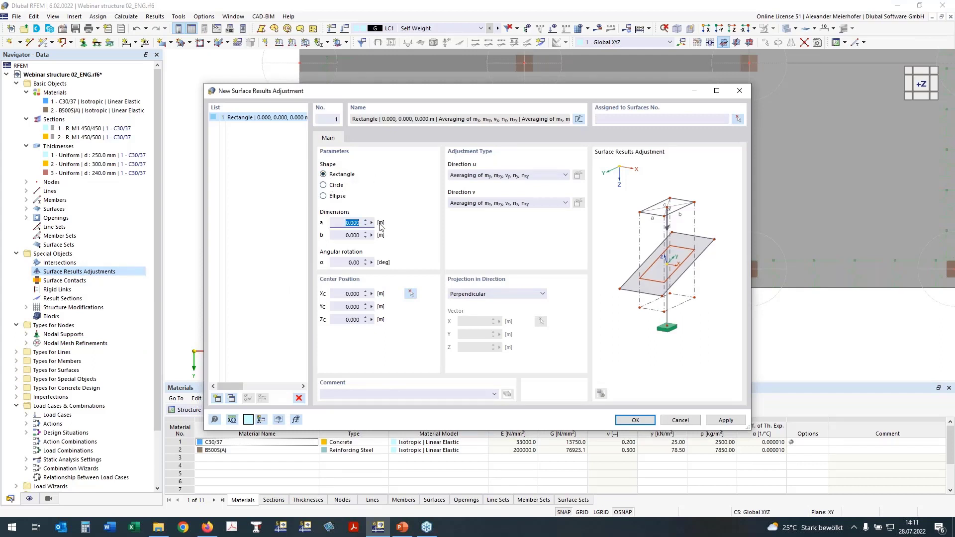
type("0,45")
left_click(347, 235)
type("0,45")
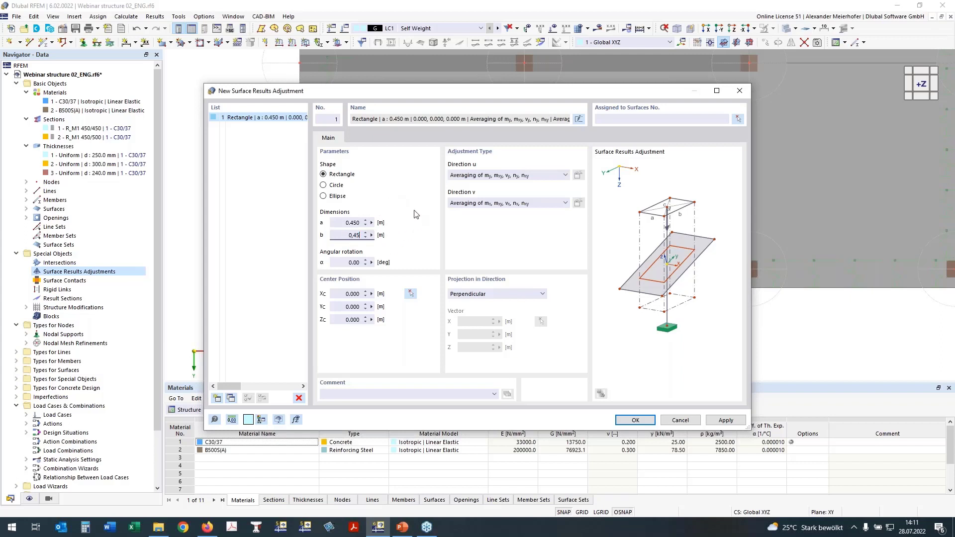
left_click(351, 263)
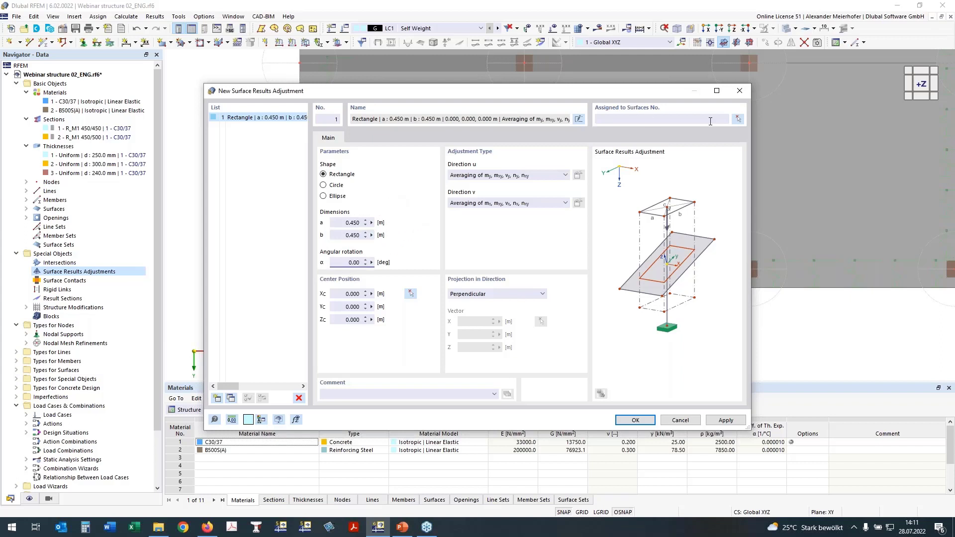
Assign the surface results adjustment to the three slab surfaces 100, 200 and 300
left_click(738, 119)
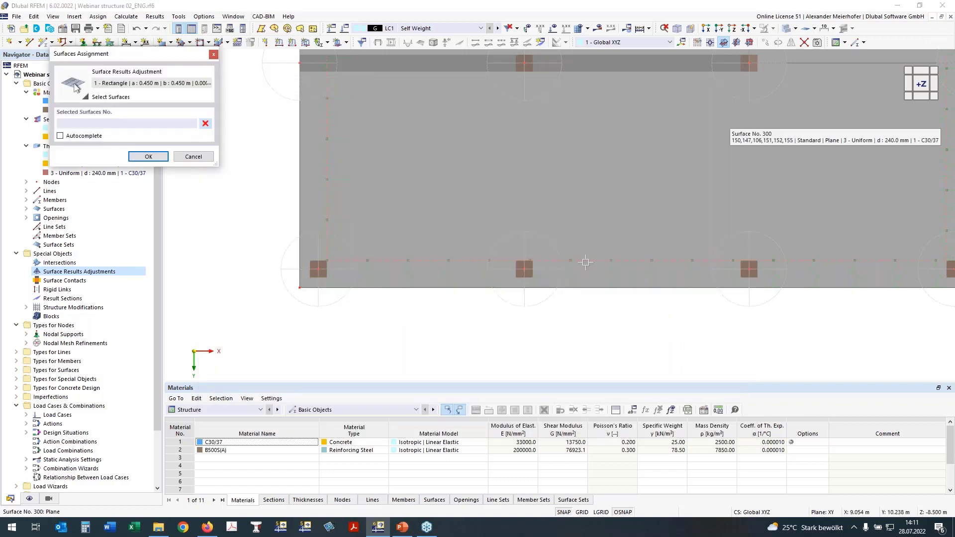
left_click_drag(584, 262, 391, 189)
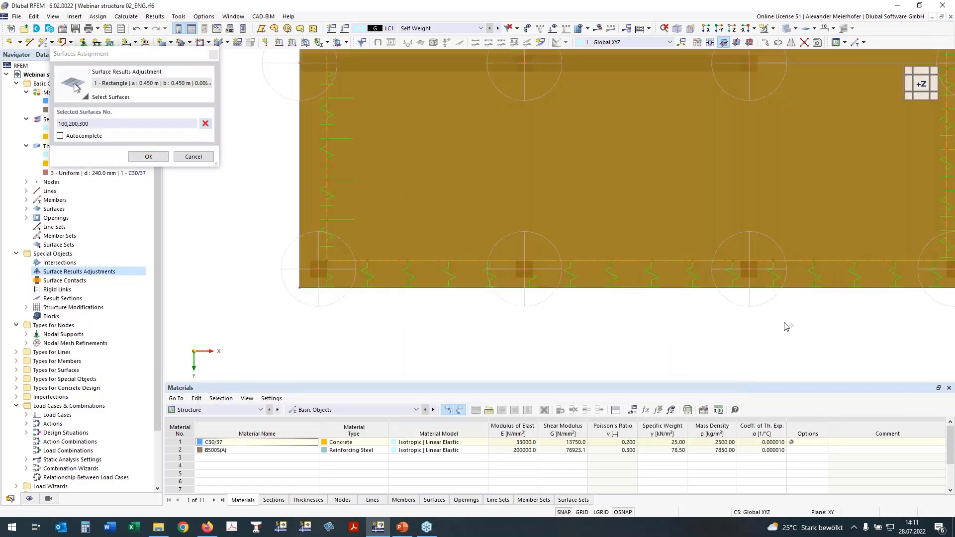
middle_click_drag(786, 327, 708, 222, "ctrl")
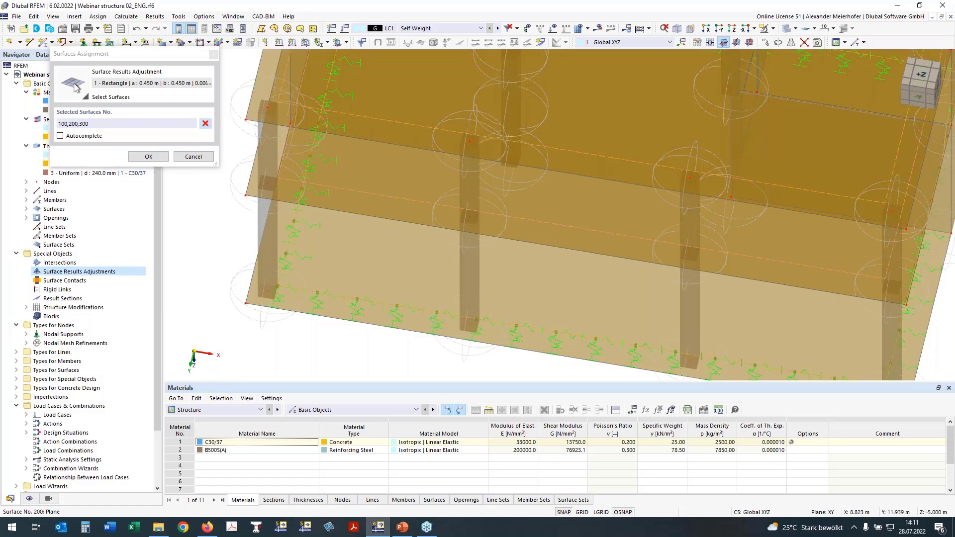
middle_click_drag(766, 109, 793, 154, "ctrl")
key("Return")
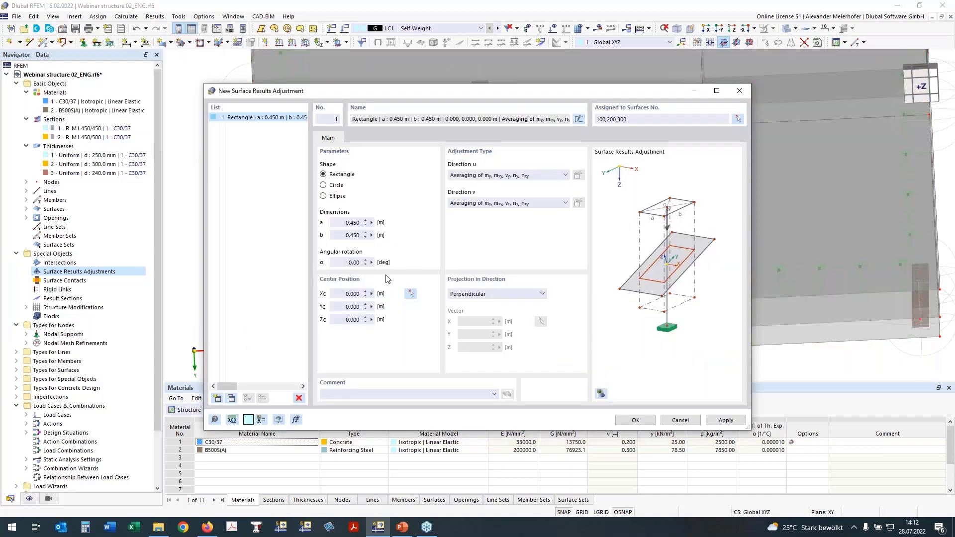
Centre the adjustment on the middle-row node at the slab edge, at X 1.000, Y 7.000, Z -8.500 m
left_click(411, 297)
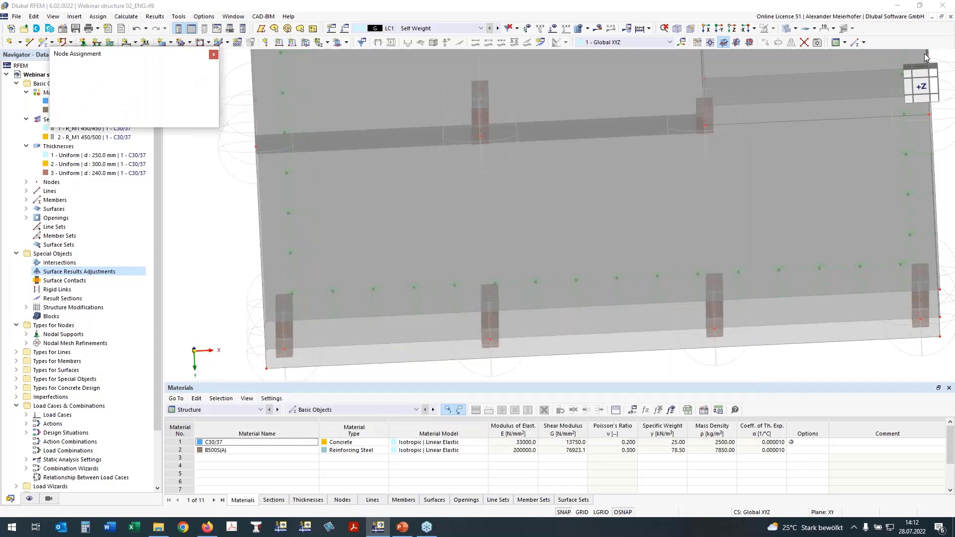
left_click(914, 95)
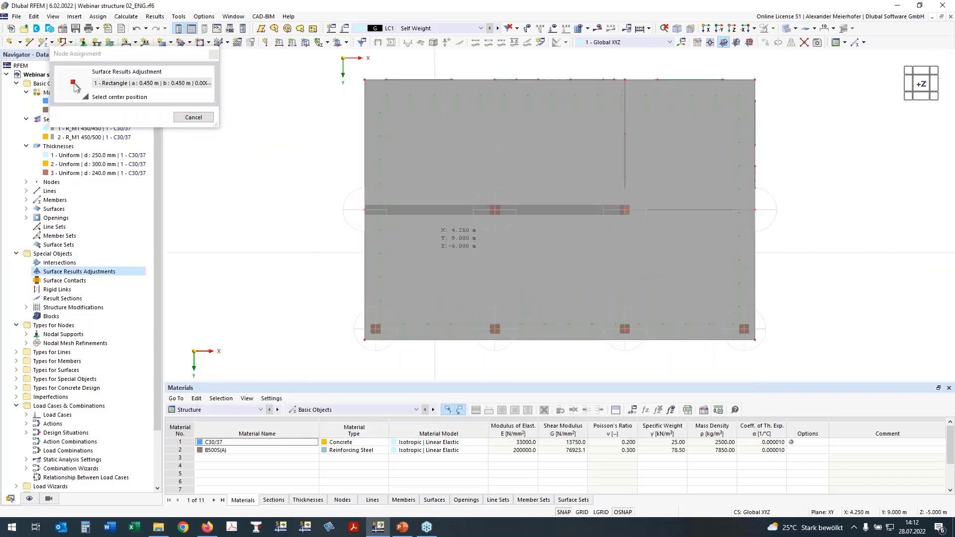
left_click(364, 210)
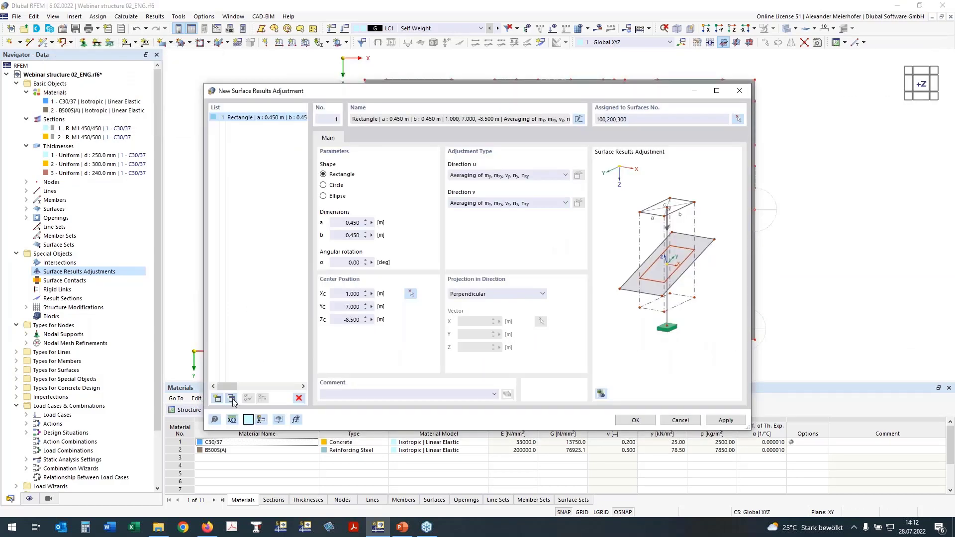
Copy the adjustment and centre the copy on the front corner column node at X 1.500, Y 12.500, Z -8.500 m
left_click(231, 399)
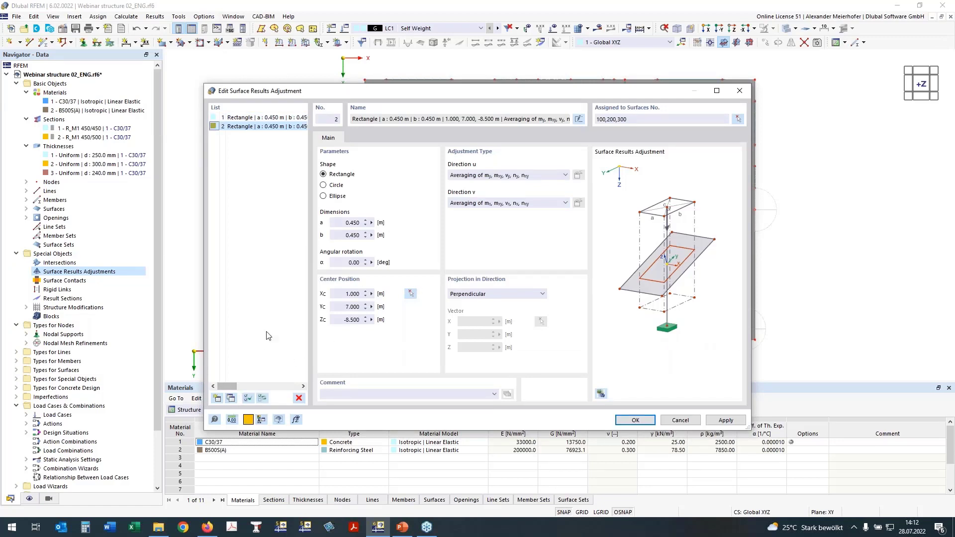
left_click(412, 294)
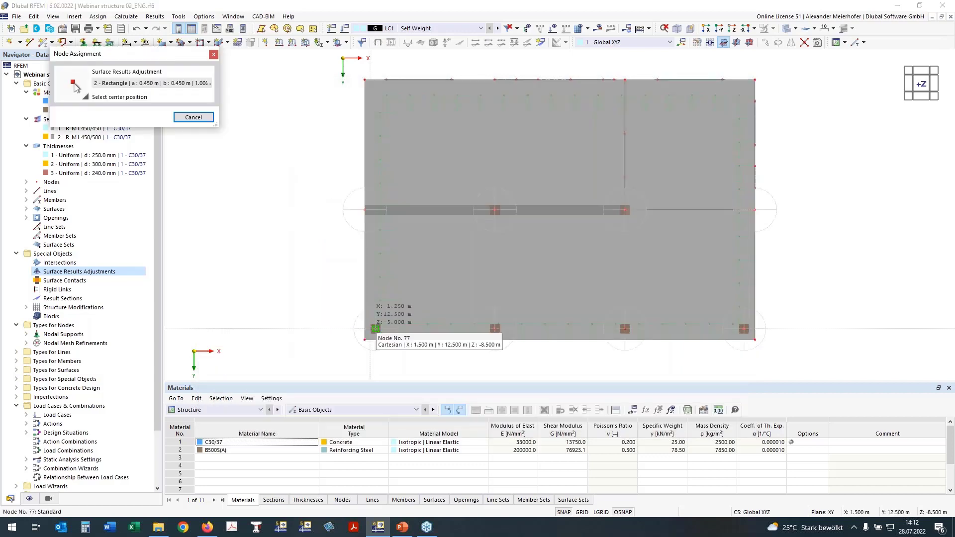
scroll(375, 329, "up", 3)
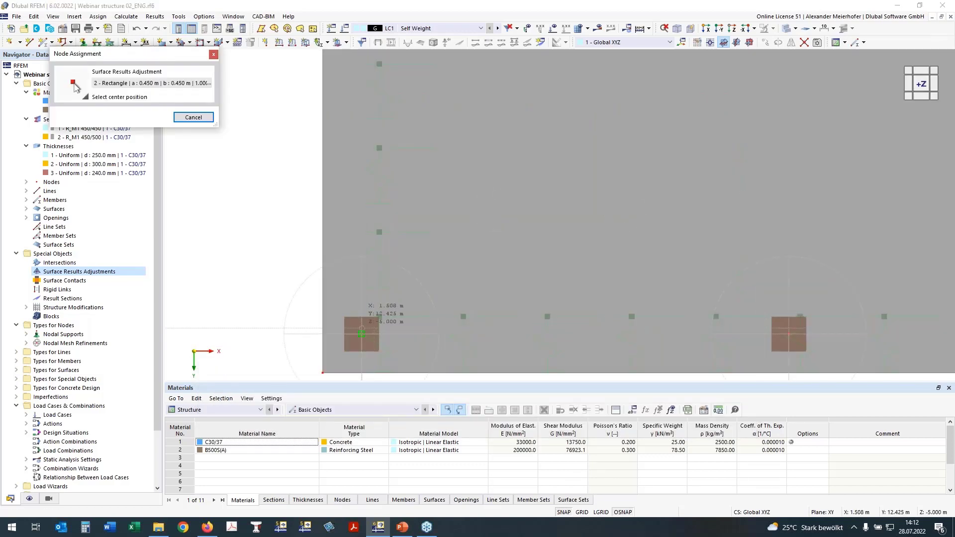
left_click(362, 334)
Add two more copies, centred on the column nodes at X 7.000, Y 12.500 and X 7.000, Y 7.000 m, both at Z -8.500 m
left_click(230, 399)
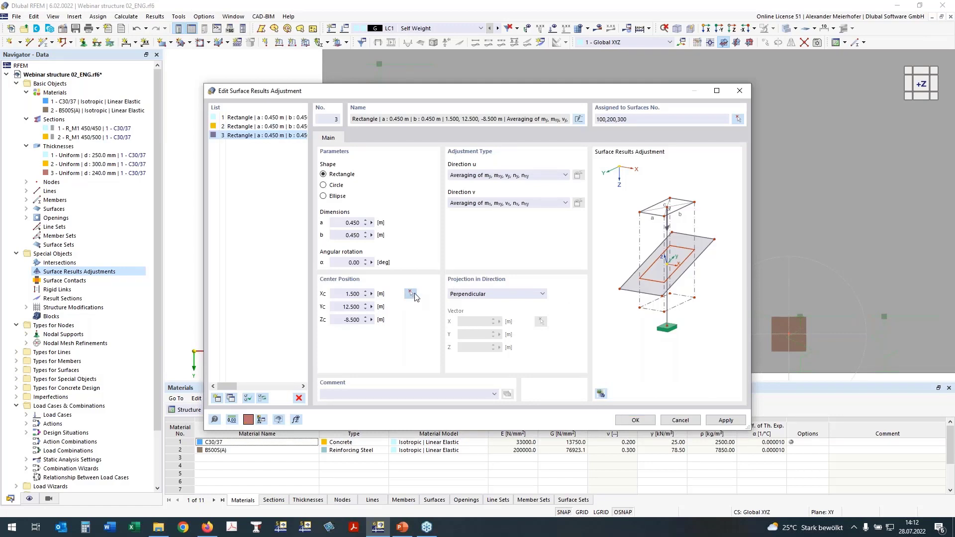
left_click(414, 294)
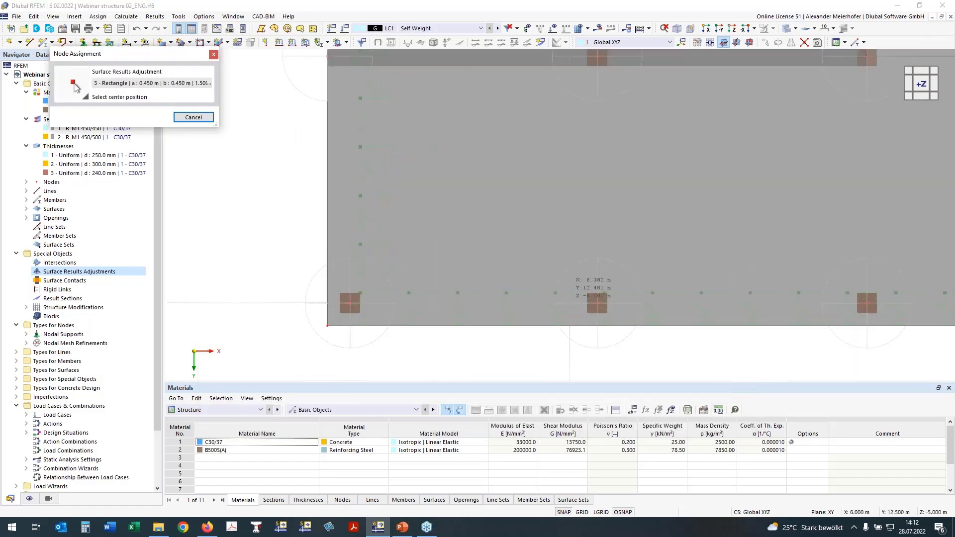
left_click(597, 303)
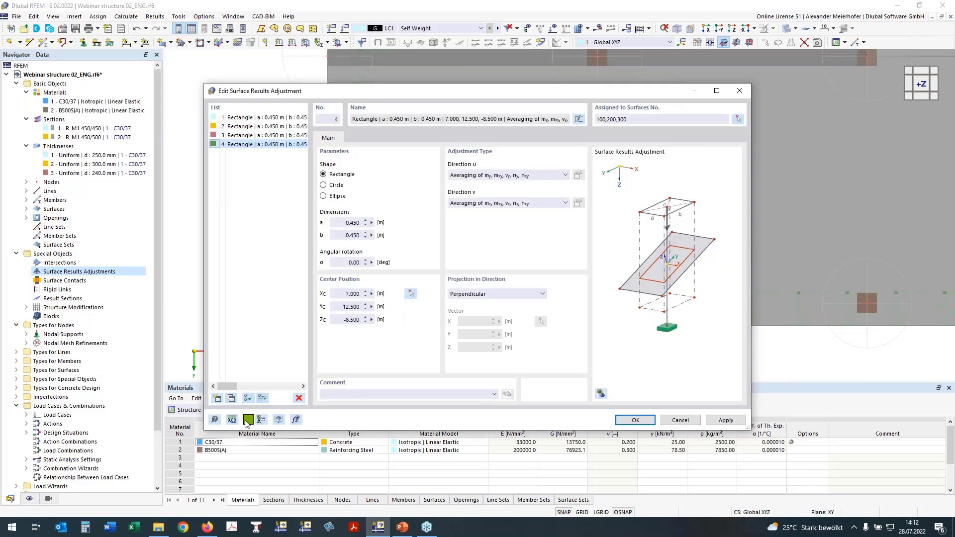
left_click(411, 294)
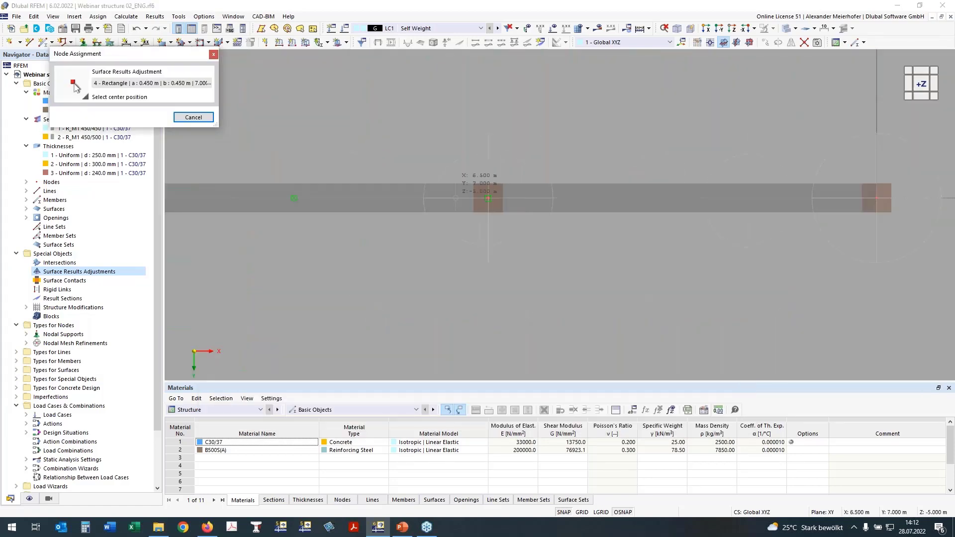
left_click(488, 198)
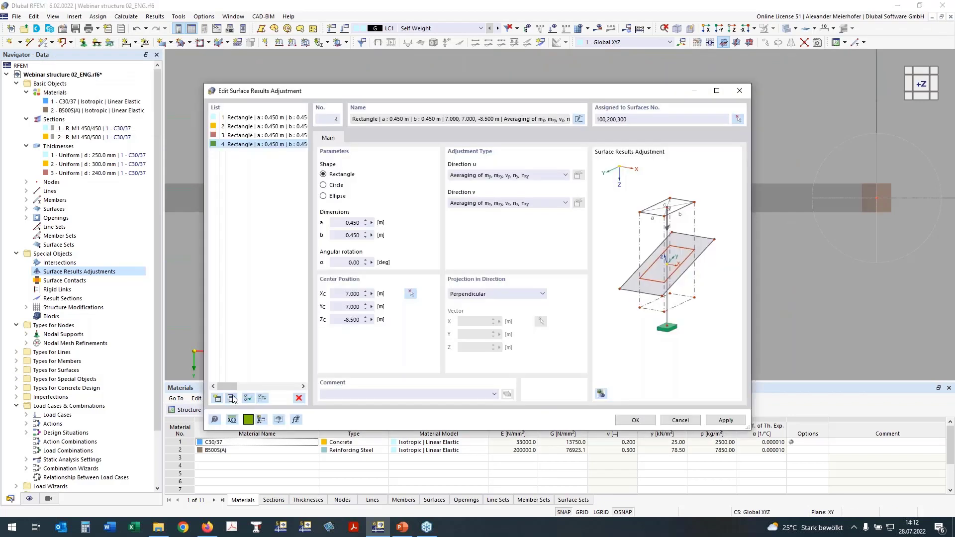
Copy the adjustment once more and set its dimensions to a 1.000 m and b 0.250 m
left_click(231, 398)
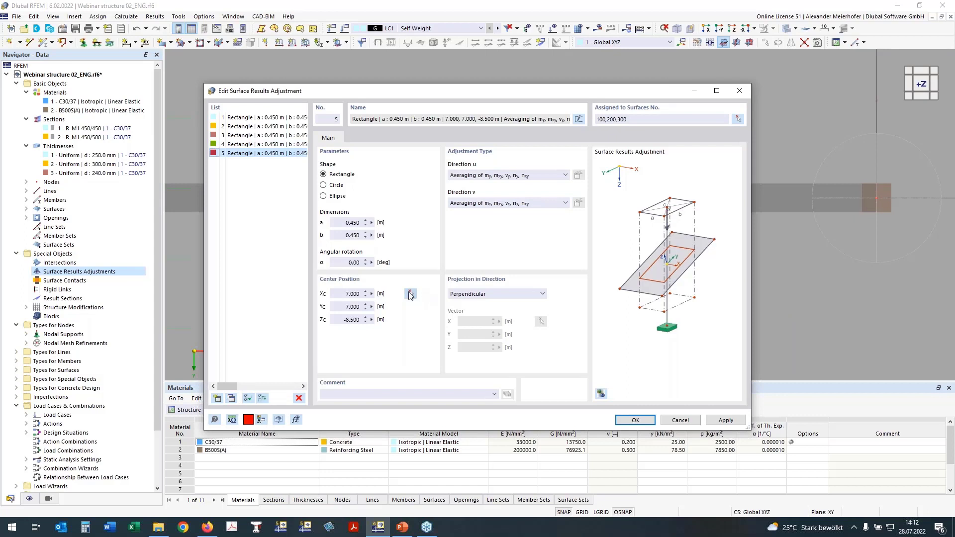
left_click(354, 236)
left_click_drag(353, 236, 343, 249)
type("2")
left_click(352, 223)
double_click(352, 223)
type("1")
key("Tab")
Centre the 1.000 by 0.250 m adjustment on the opposite slab-edge node at X 19.000, Y 7.000, Z -8.500 m
left_click(411, 296)
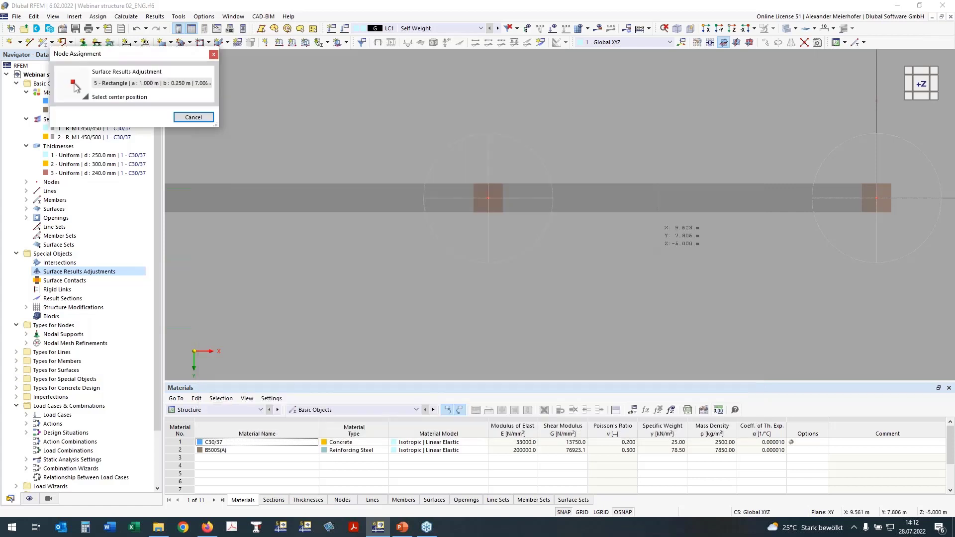
scroll(658, 255, "down", 3)
middle_click_drag(658, 255, 333, 293)
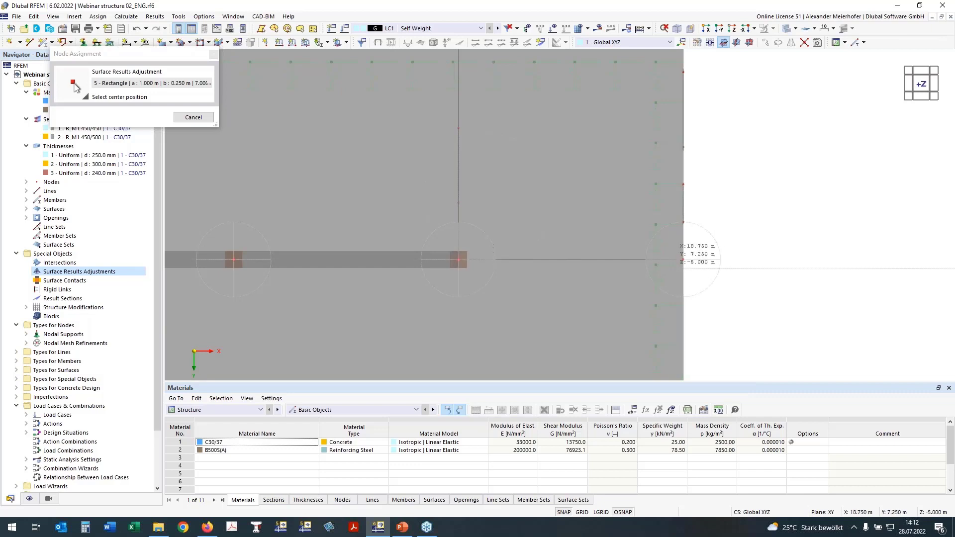
left_click(683, 259)
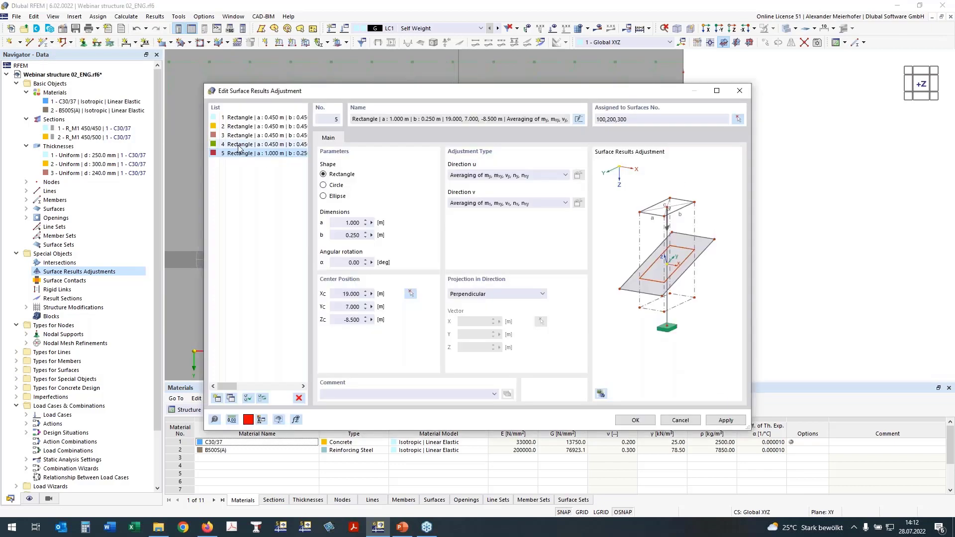
Set adjustment 1 to Zero in direction u for all basic internal forces
left_click(251, 118)
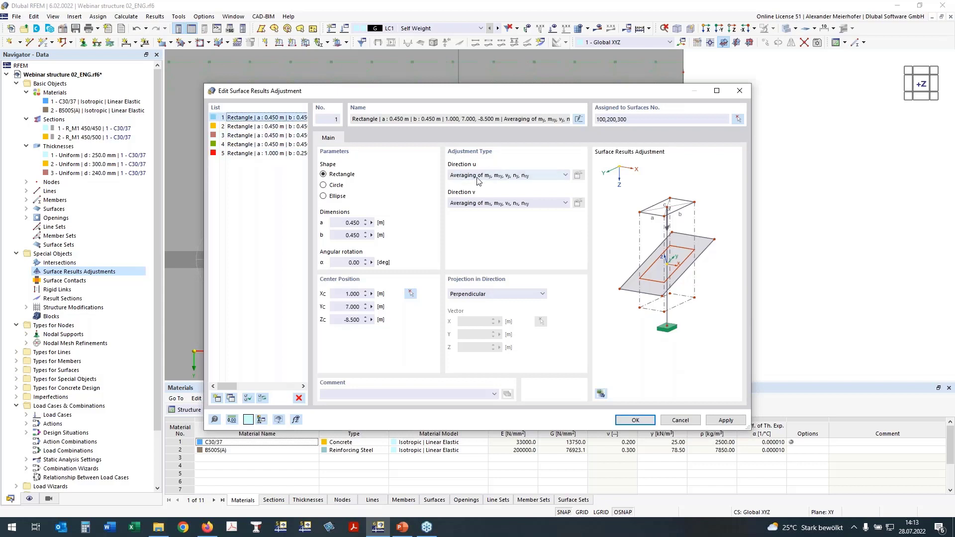
left_click(524, 177)
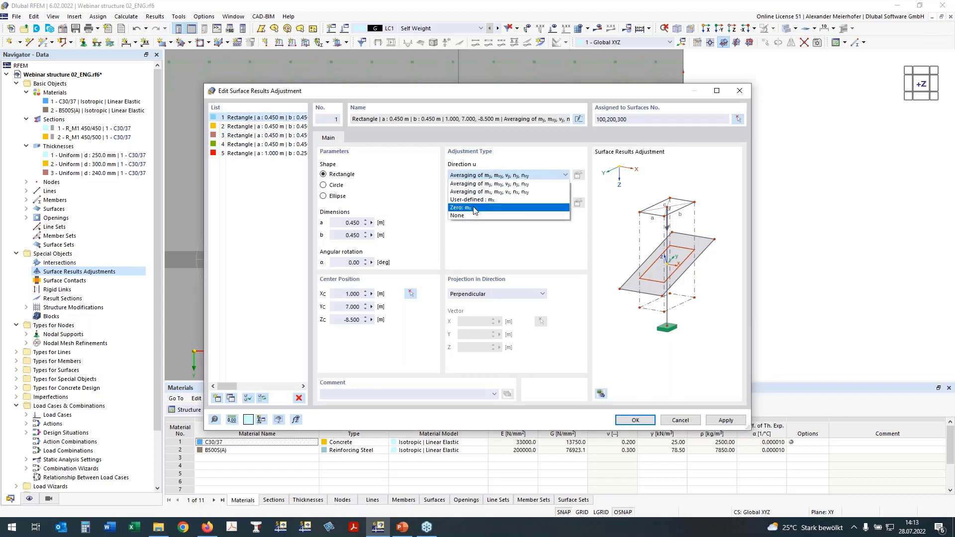
left_click(542, 206)
left_click(578, 175)
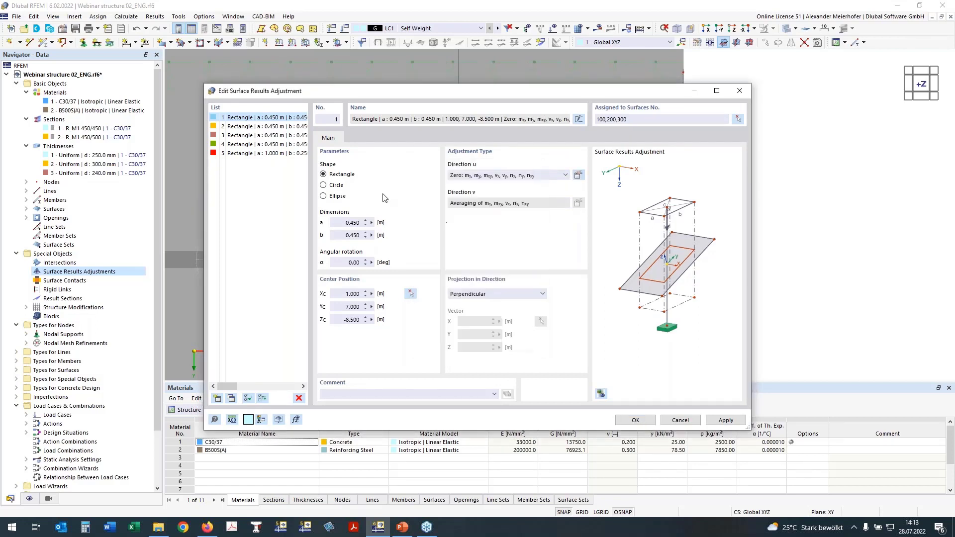
Set the direction u adjustment type to Zero for adjustments 2 to 5 together
left_click(271, 127)
left_click(262, 154, "shift")
left_click(565, 175)
left_click(564, 185)
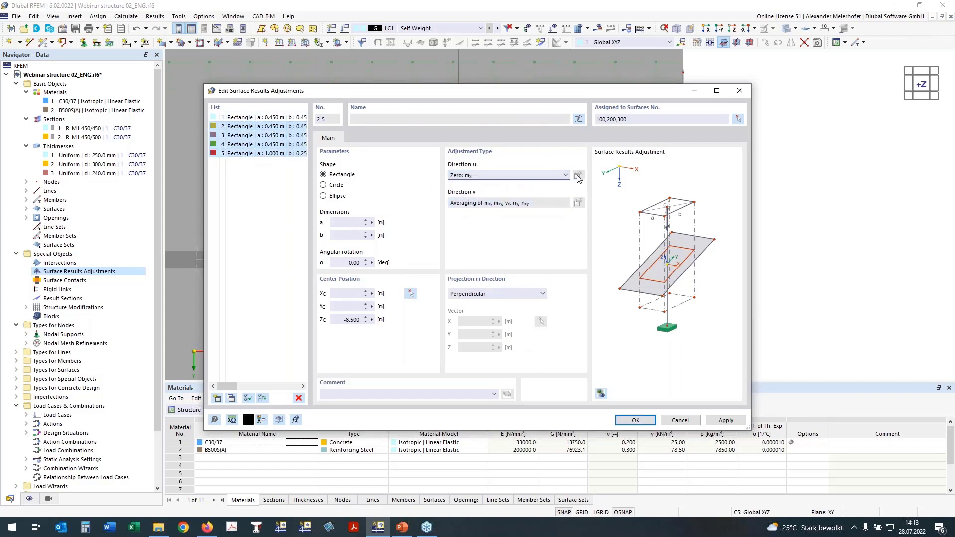
Include all basic internal forces in the results to adjust for adjustments 2 and 3
left_click(257, 128)
left_click(578, 175)
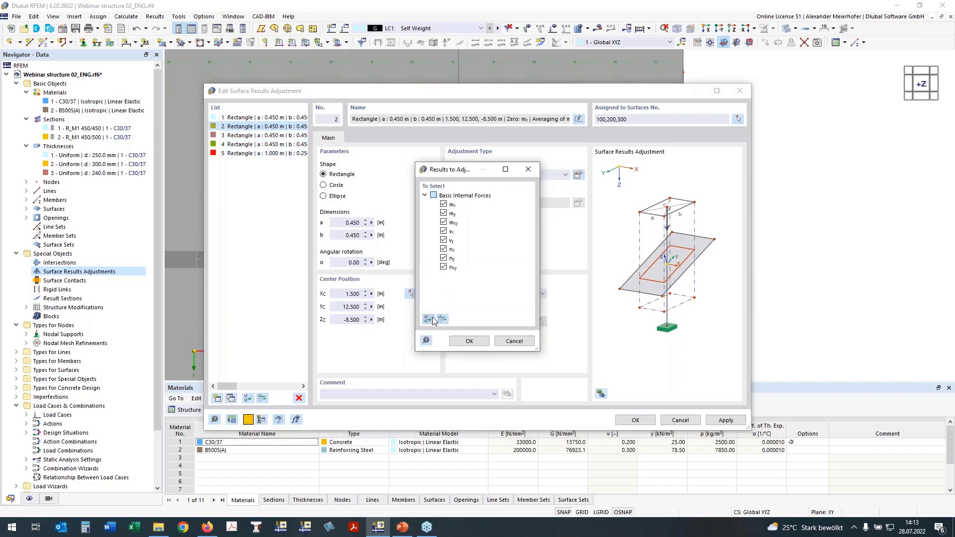
left_click(469, 340)
left_click(259, 136)
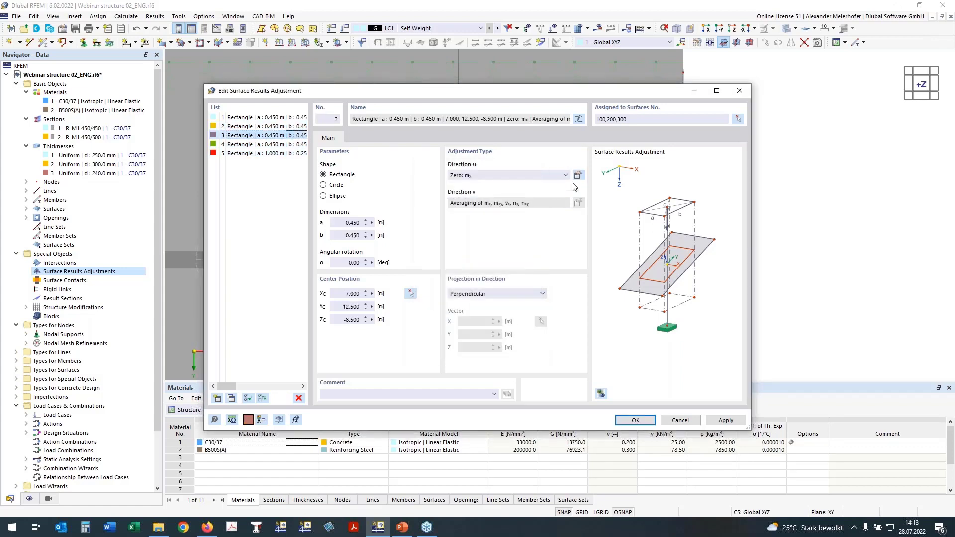
left_click(578, 175)
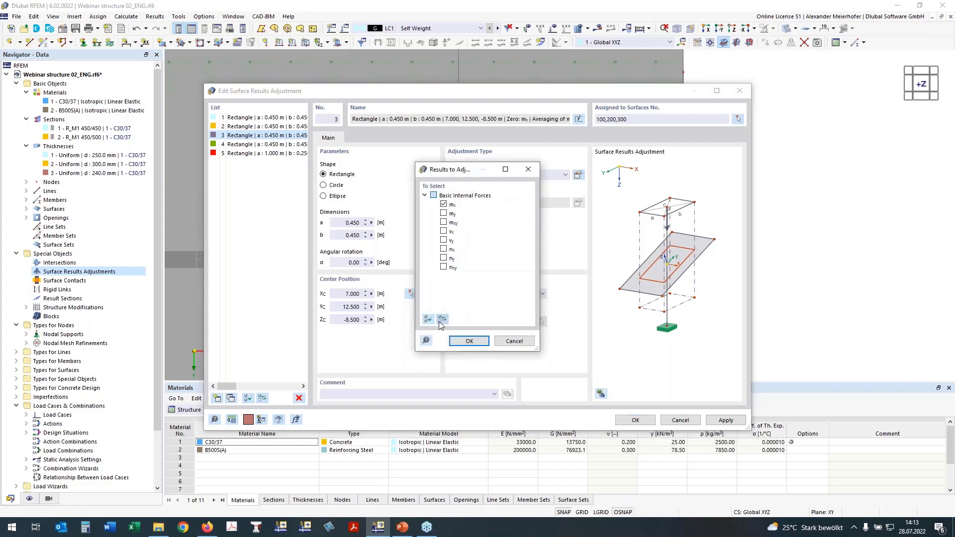
left_click(426, 320)
left_click(469, 341)
Include all basic internal forces for adjustments 4 and 5, and save the surface results adjustments
left_click(259, 145)
left_click(578, 175)
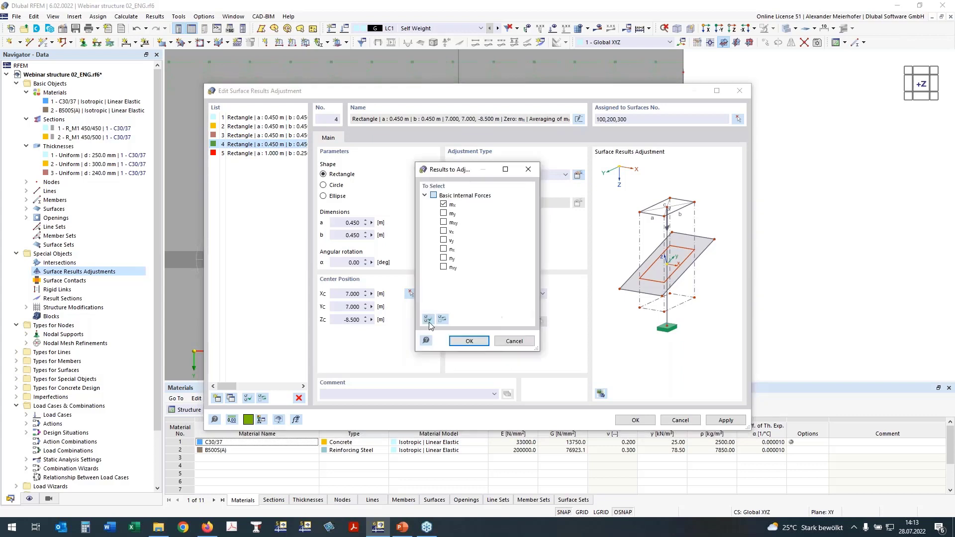
left_click(428, 321)
left_click(469, 341)
left_click(259, 154)
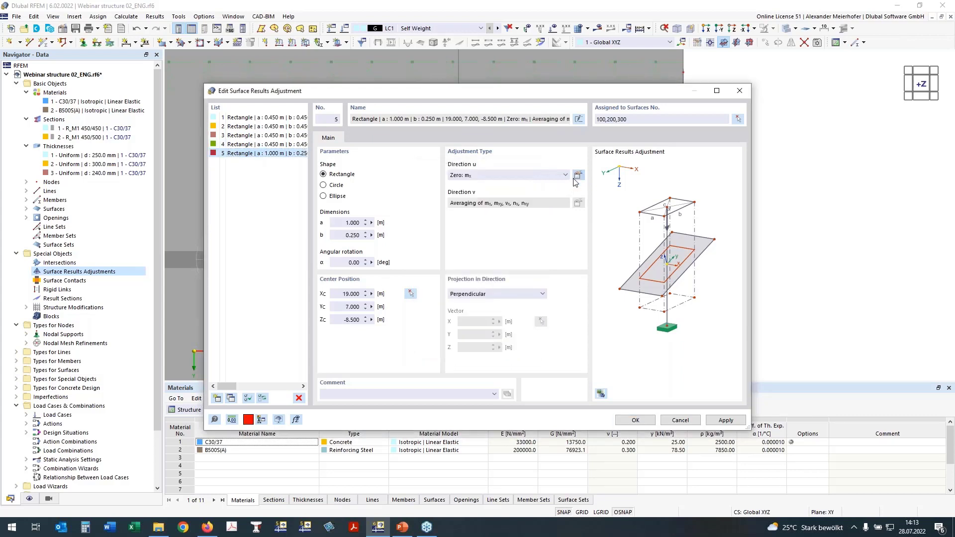
left_click(578, 175)
left_click(428, 319)
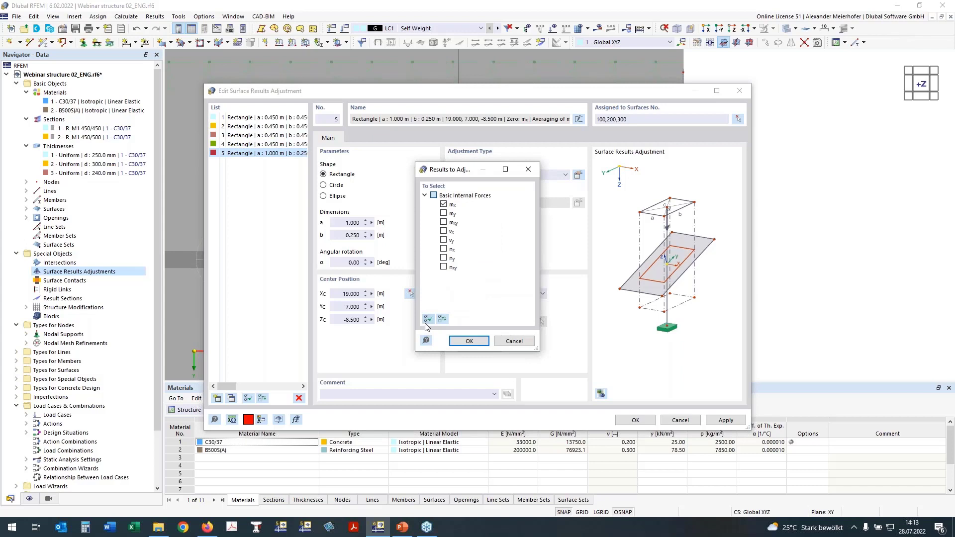
left_click(468, 341)
left_click(637, 423)
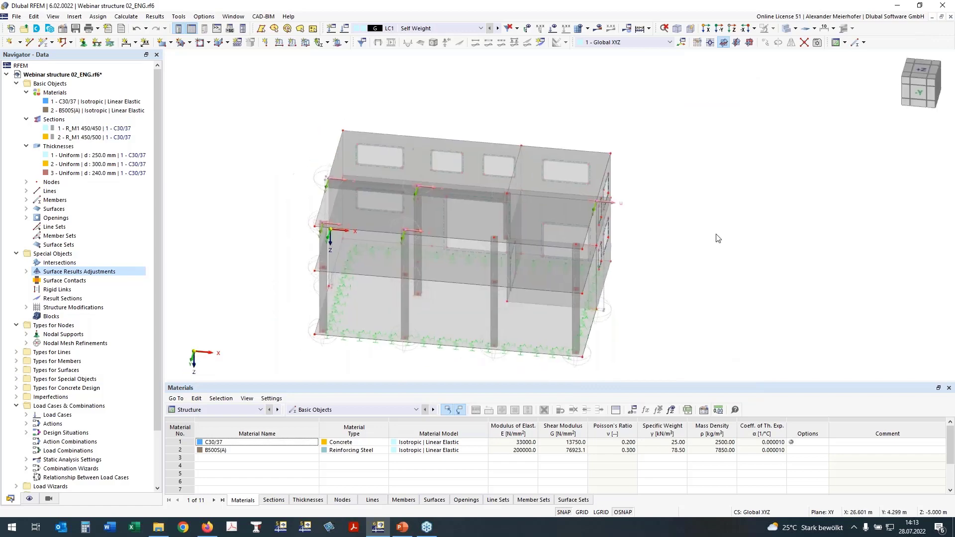
Copy the surface results adjustments onto the next pair of columns, and copy the front one again to the outermost front column
middle_click_drag(654, 90, 581, 43)
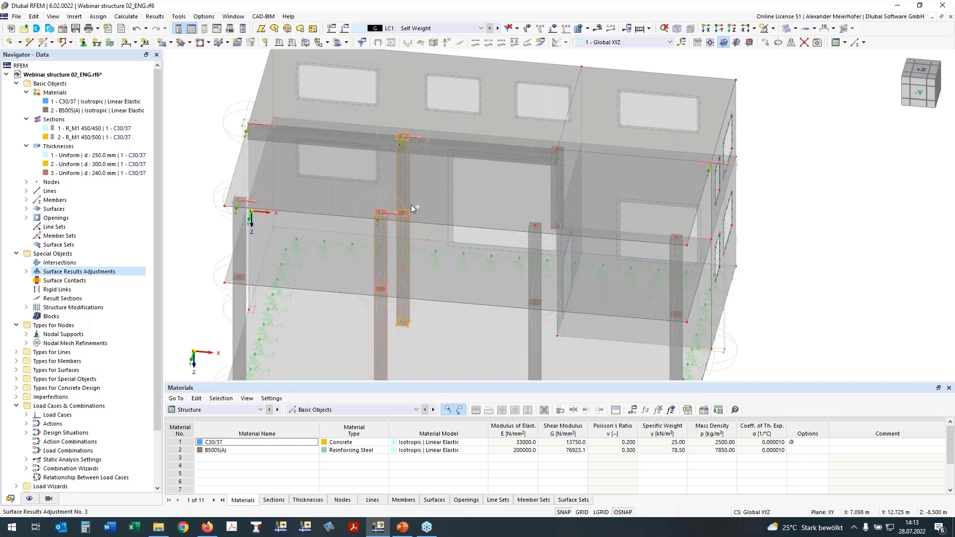
left_click_drag(413, 207, 542, 231)
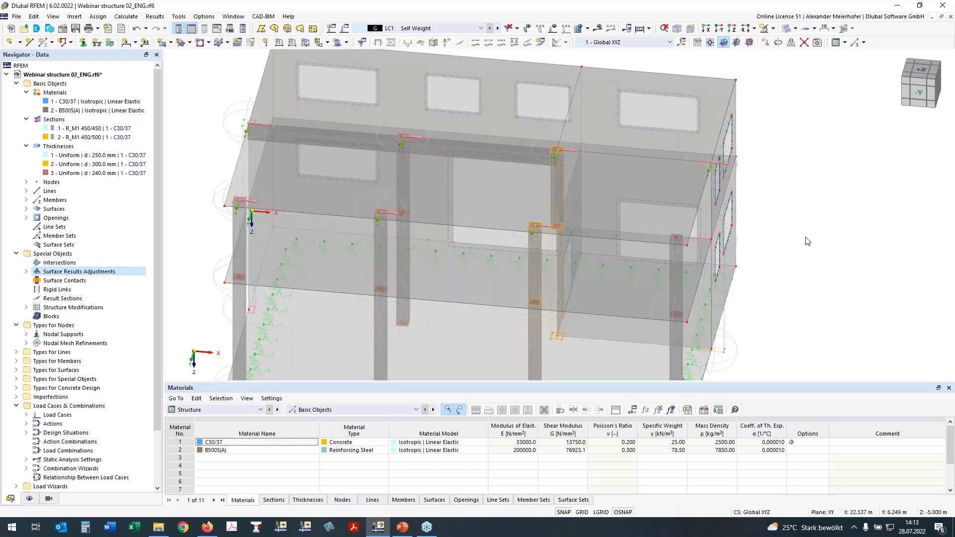
left_click_drag(538, 229, 677, 238, "ctrl")
left_click_drag(779, 243, 786, 241, "ctrl")
scroll(796, 240, "down", 1)
middle_click_drag(808, 240, 689, 235, "ctrl")
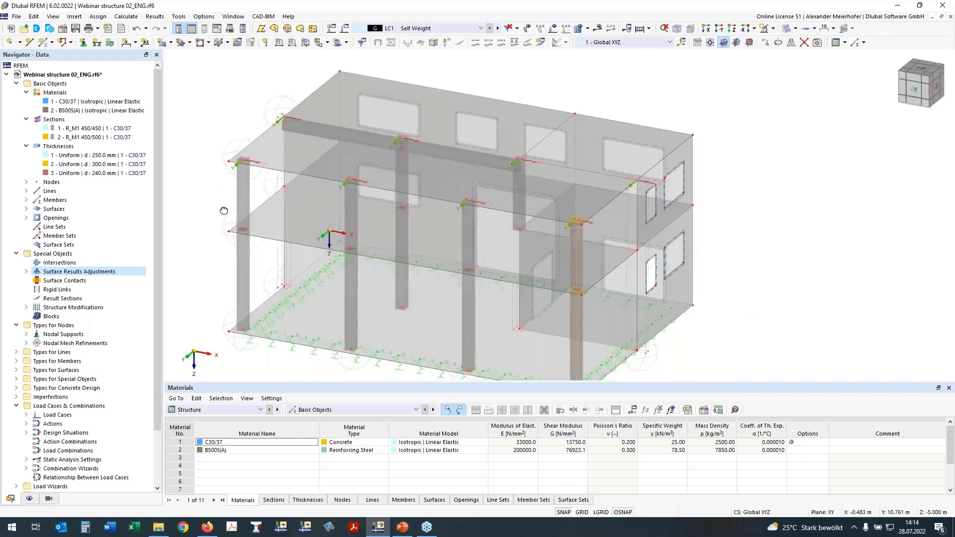
Activate hinges for the intermediate floor slab, surface 200, and start its first line hinge entry
middle_click_drag(224, 210, 351, 175, "ctrl")
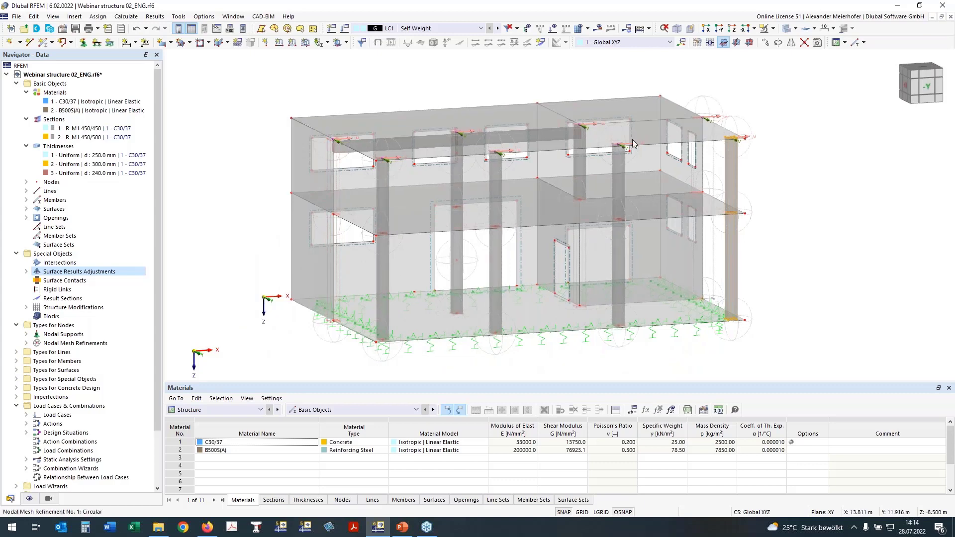
middle_click_drag(251, 218, 324, 222, "ctrl")
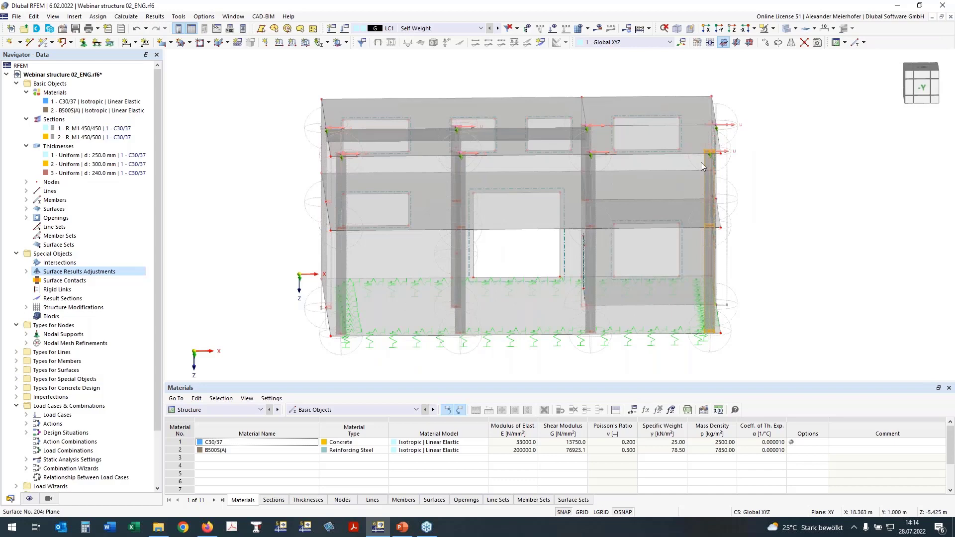
middle_click_drag(278, 271, 318, 269, "ctrl")
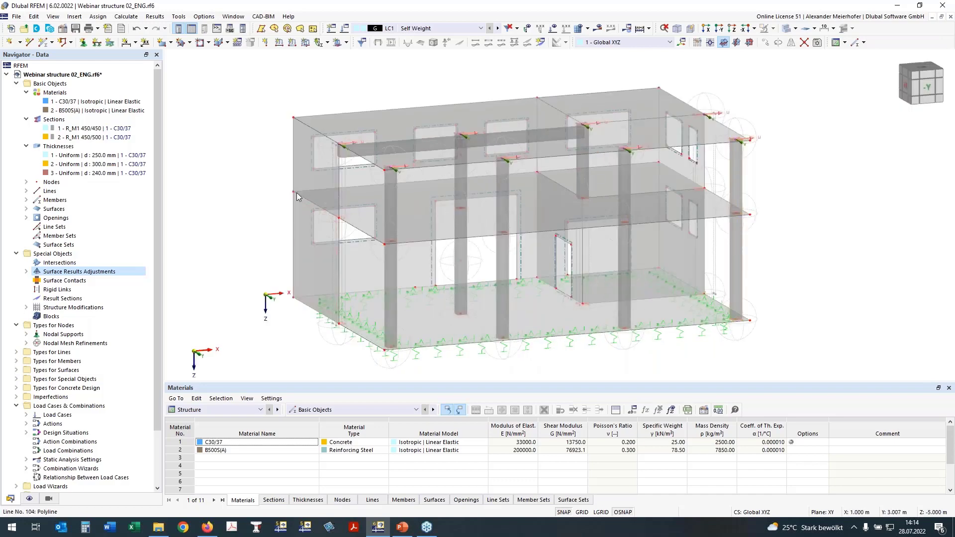
double_click(419, 217)
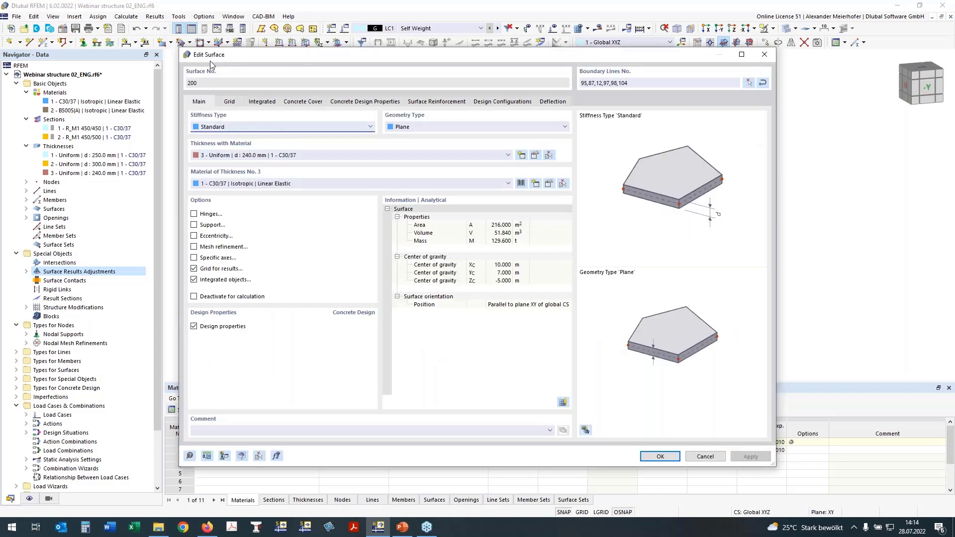
left_click(194, 214)
left_click(229, 102)
left_click(234, 148)
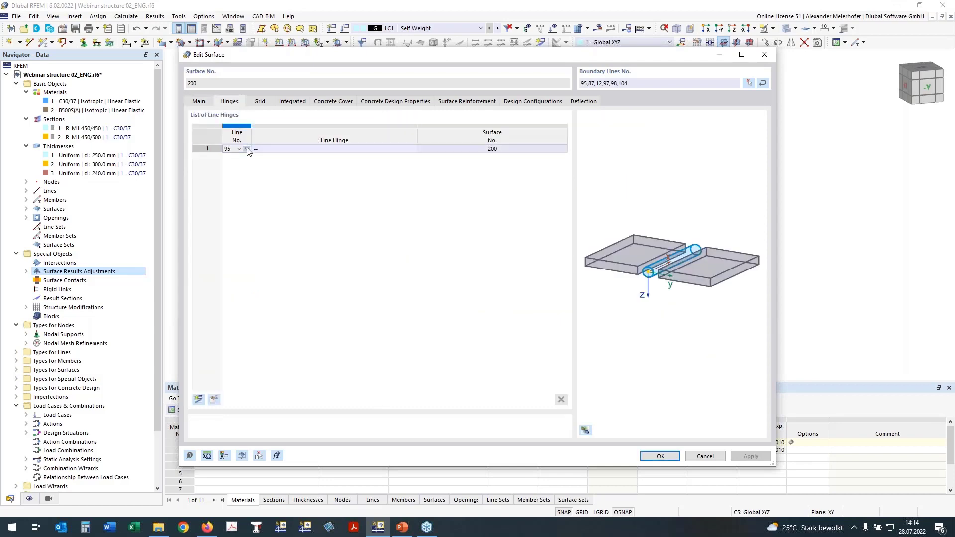
Assign boundary lines 87, 95 and 104, where the slab meets the outer walls, to the line hinge list
left_click(247, 148)
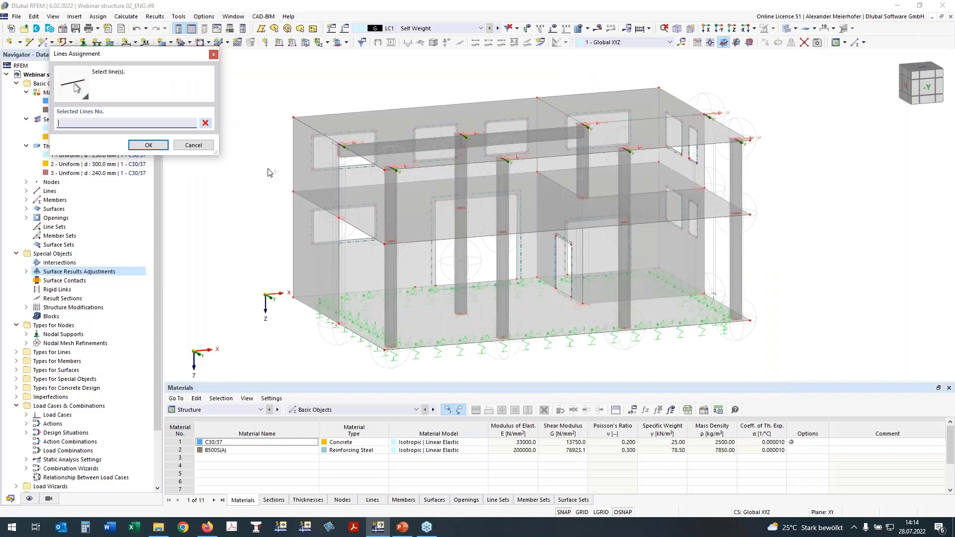
left_click(313, 202)
left_click(348, 187)
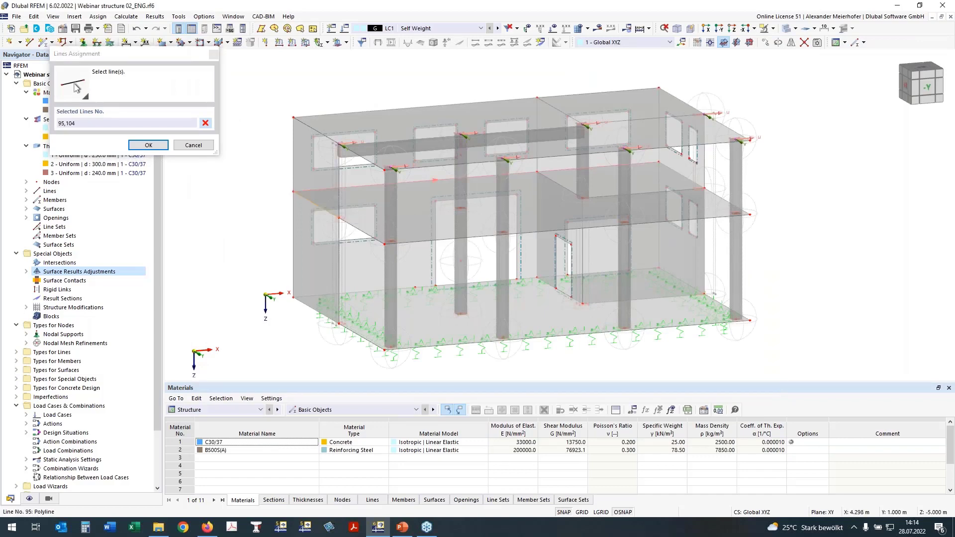
left_click(679, 173)
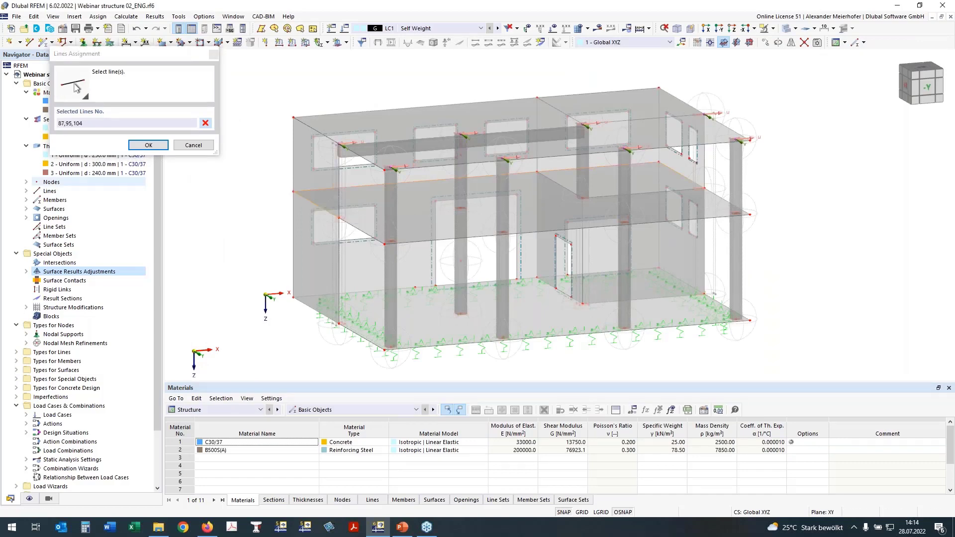
left_click(148, 146)
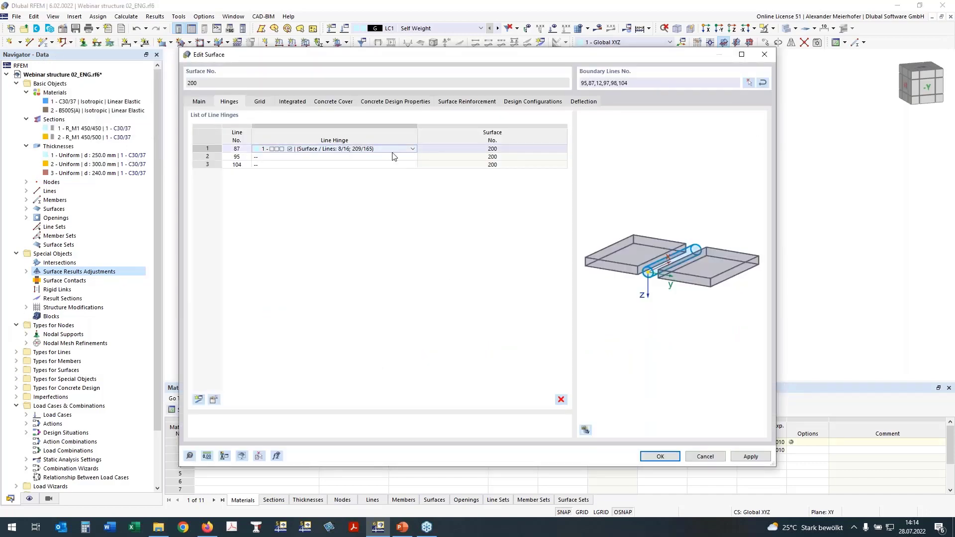
Apply line hinge 1 to lines 87, 95 and 104 of surface 200 and save the surface
left_click(406, 150)
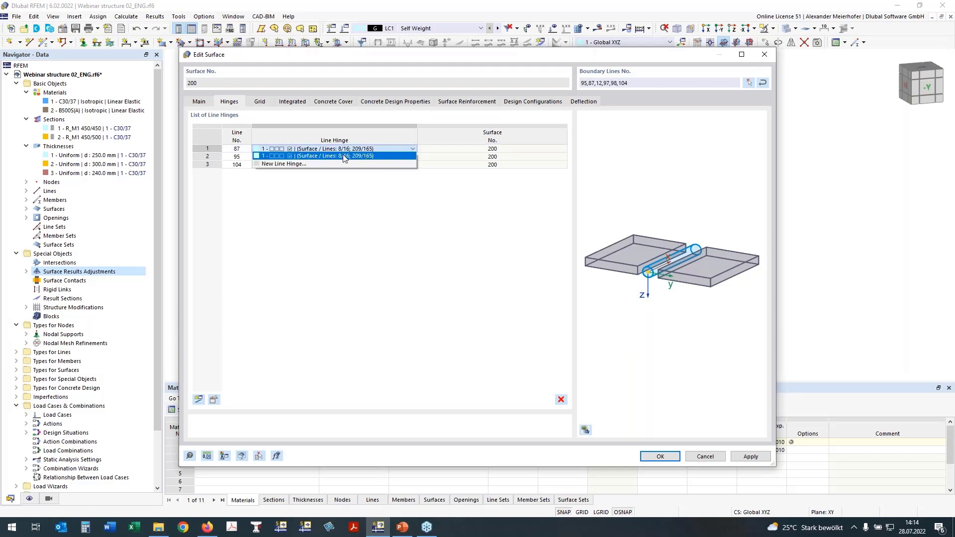
left_click(347, 156)
left_click(276, 156)
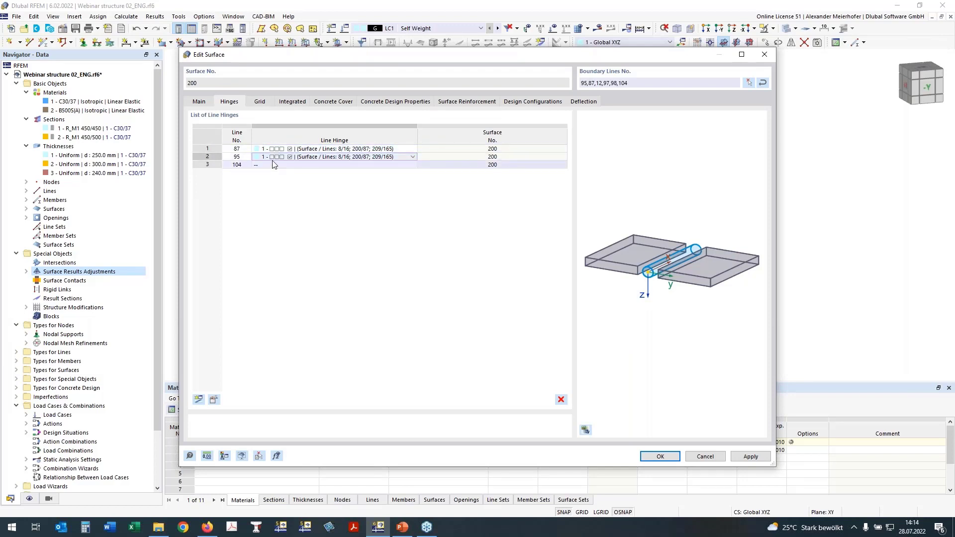
left_click(279, 164)
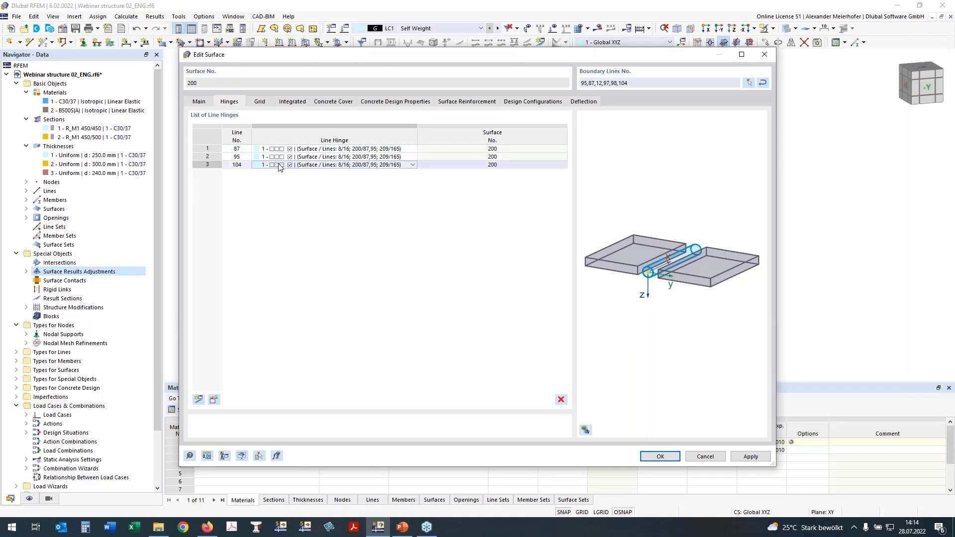
left_click(328, 202)
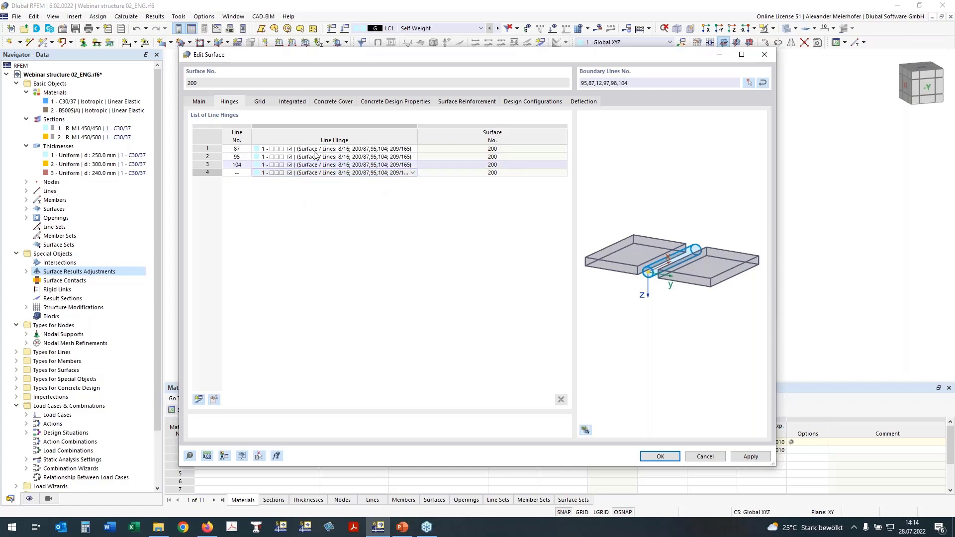
left_click(663, 459)
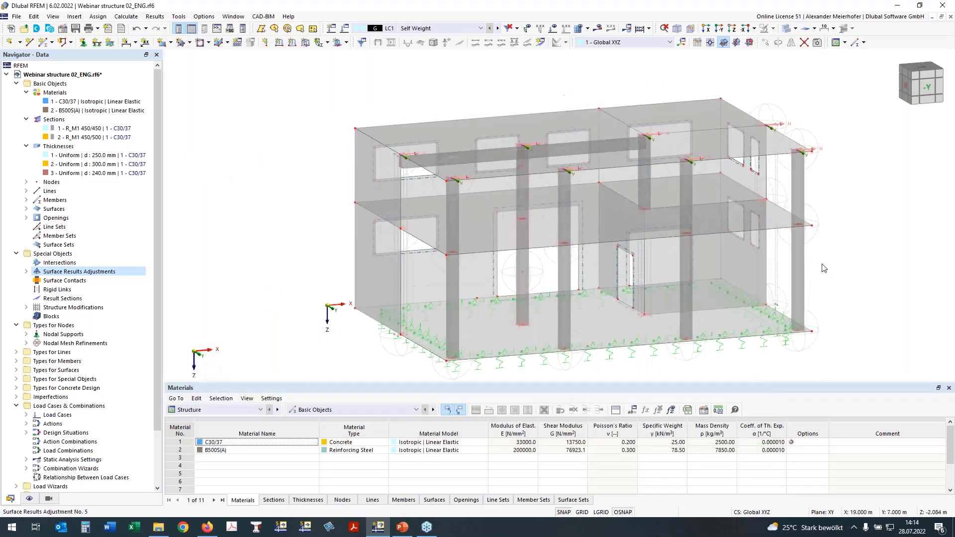
middle_click_drag(824, 268, 344, 228, "ctrl")
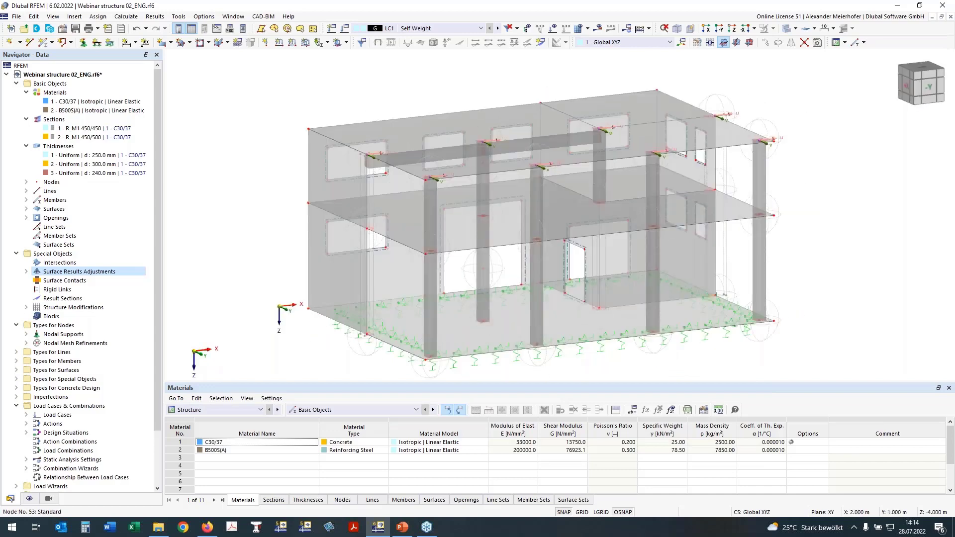
scroll(365, 234, "up", 5)
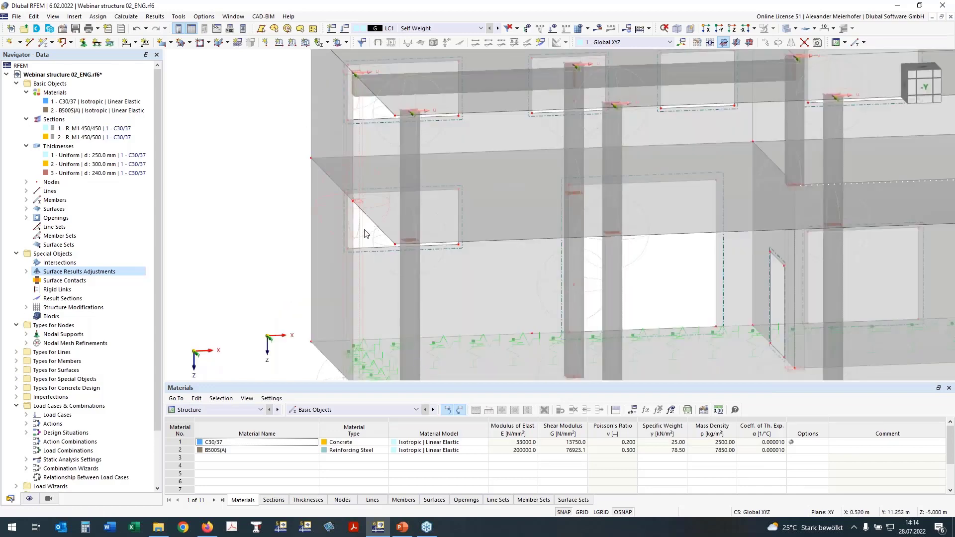
left_click(390, 92)
scroll(315, 168, "down", 5)
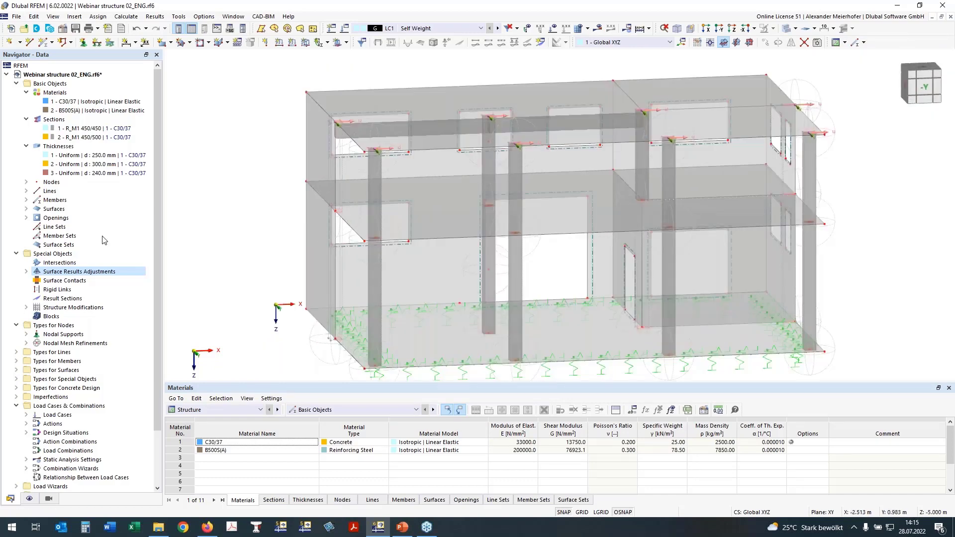
Hide the nodal mesh refinements in the model display
left_click(29, 498)
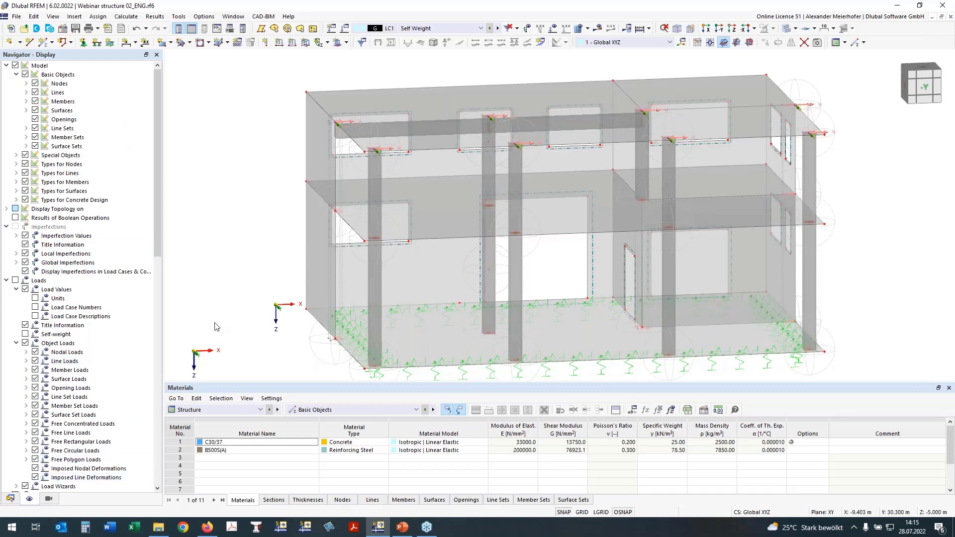
left_click(17, 164)
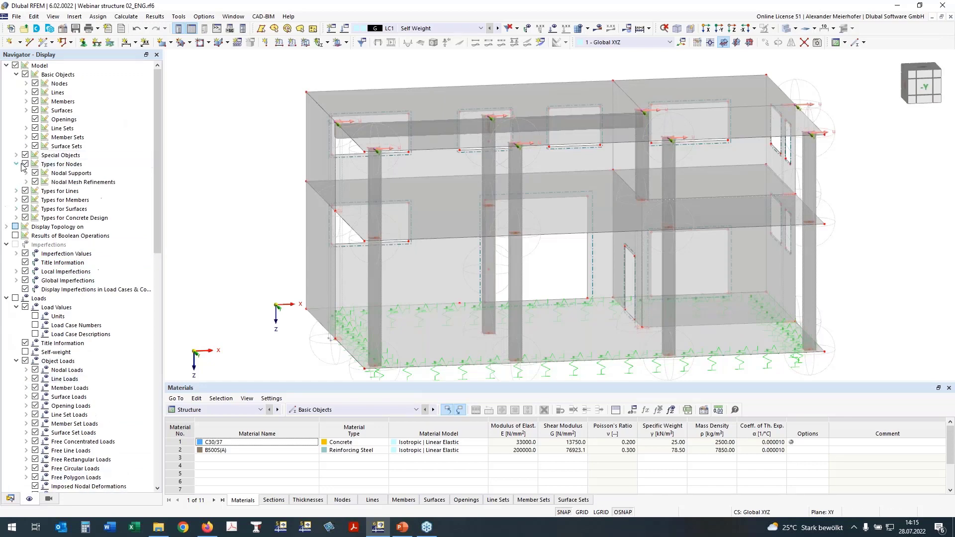
left_click(26, 182)
left_click(35, 182)
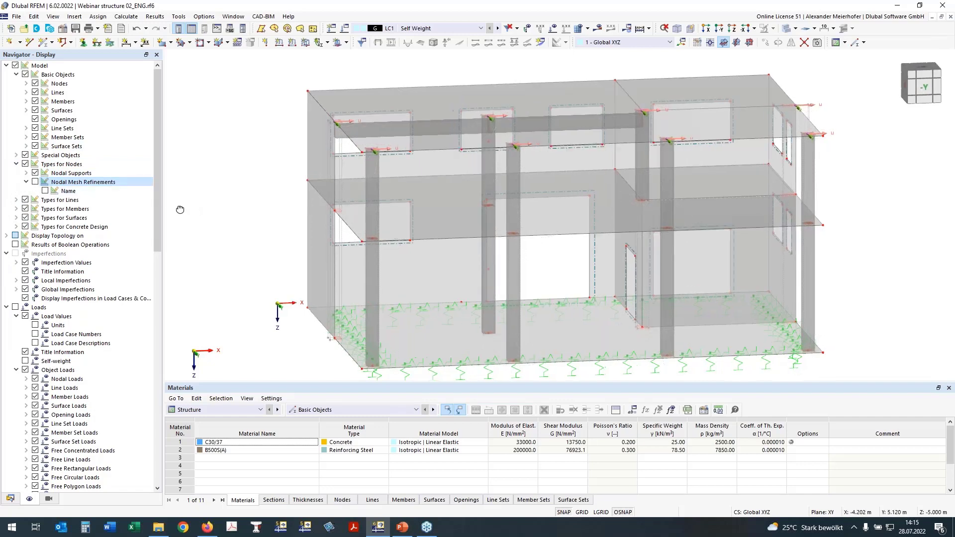
Hide the surface results adjustments in the model display
middle_click_drag(180, 209, 157, 209, "ctrl")
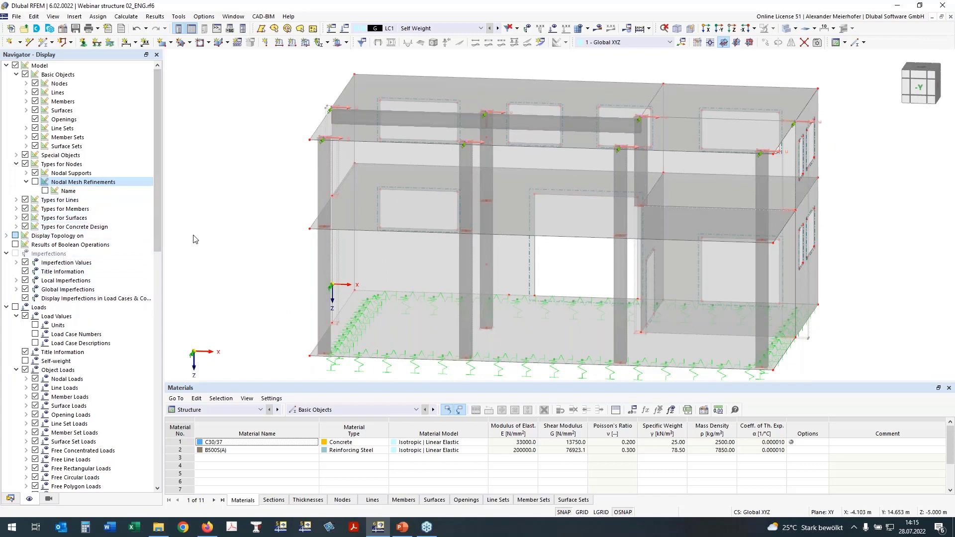
right_click_drag(201, 234, 246, 246)
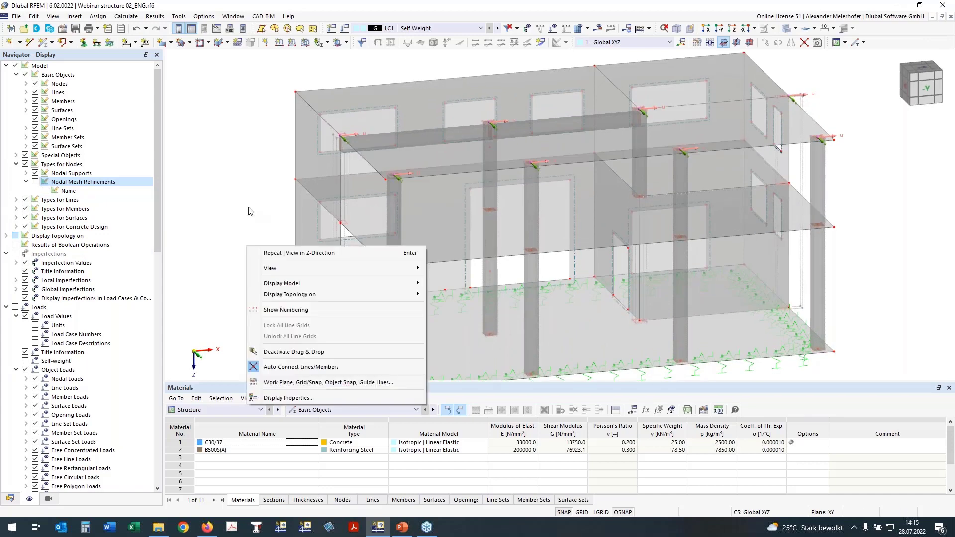
left_click(249, 207)
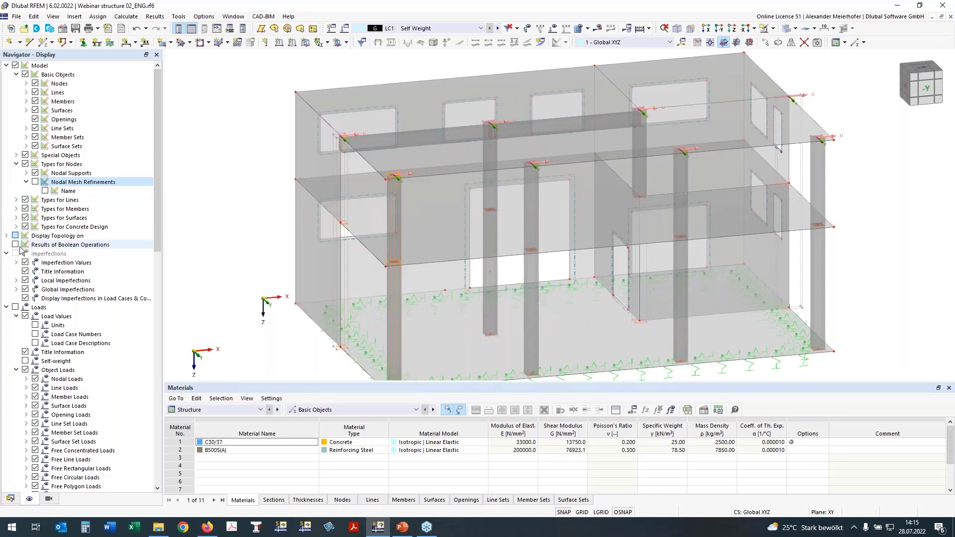
scroll(75, 298, "down", 20)
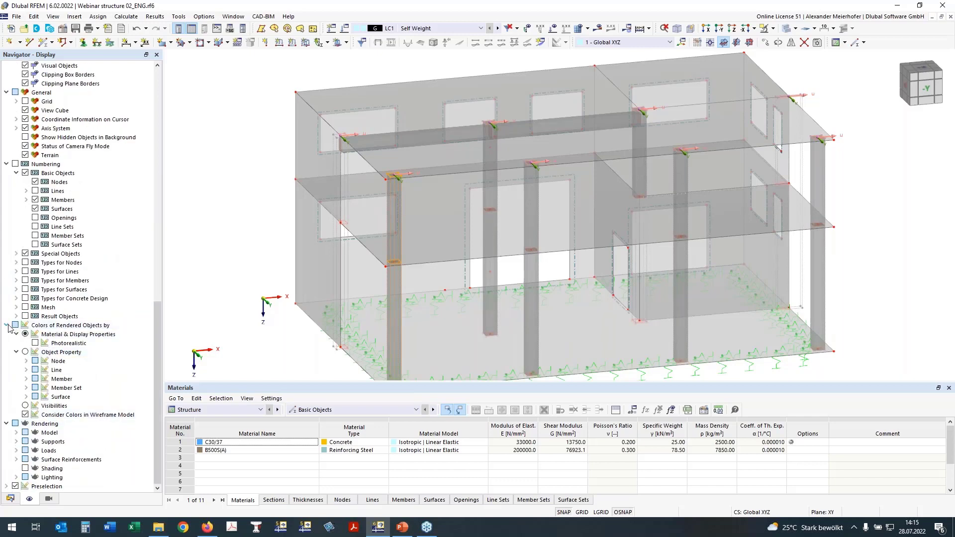
left_click(6, 325)
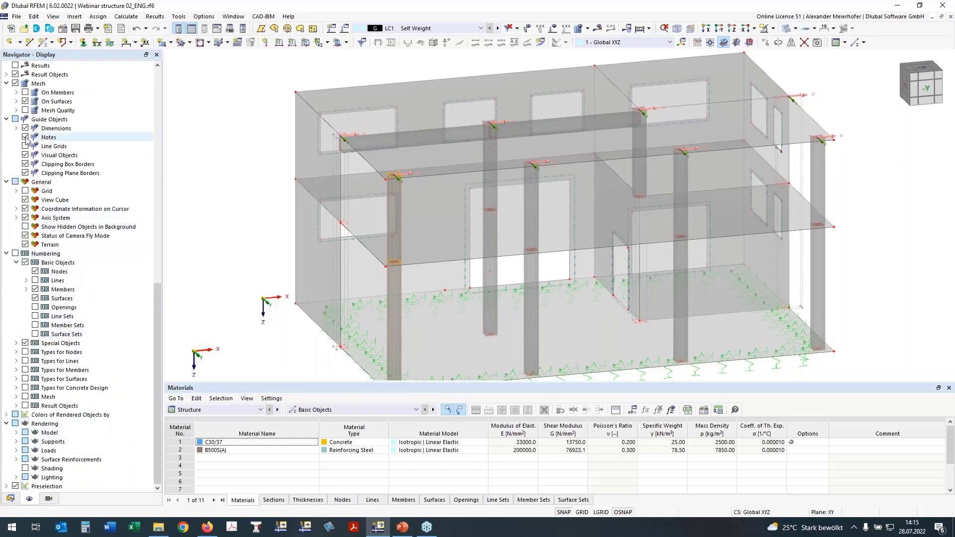
scroll(27, 142, "up", 3)
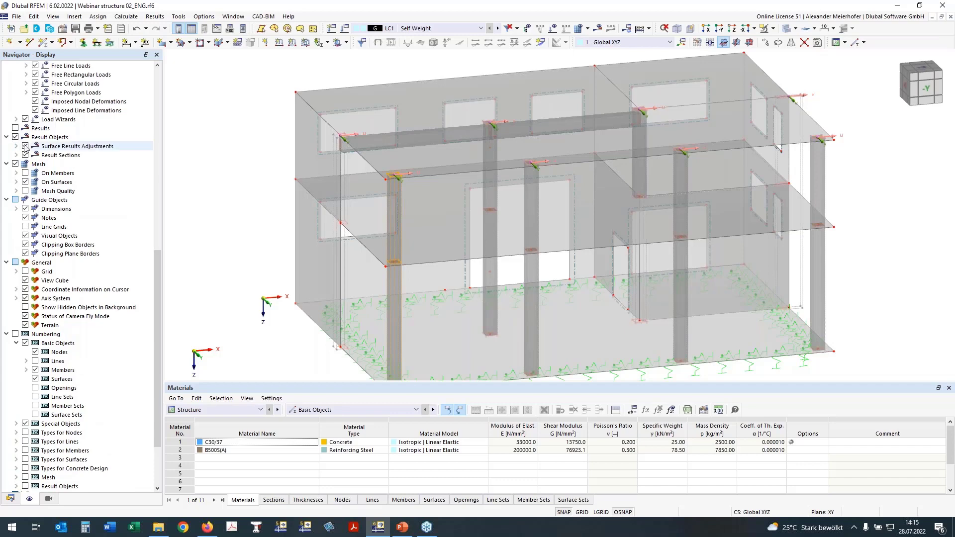
left_click(26, 146)
left_click(26, 146)
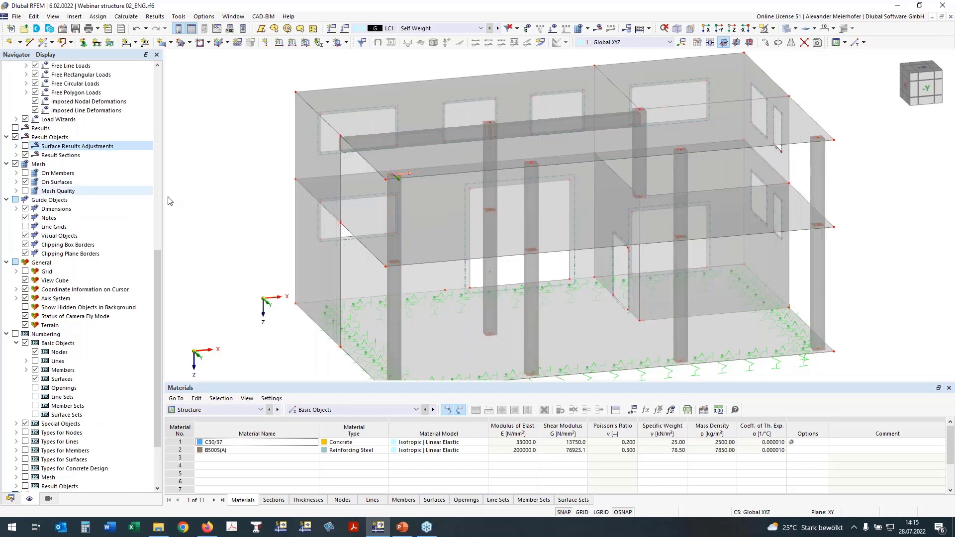
Select the whole upper storey, including roof slab, walls and columns, and show only these objects in visibility mode
scroll(218, 211, "down", 1)
middle_click_drag(858, 226, 827, 196, "ctrl")
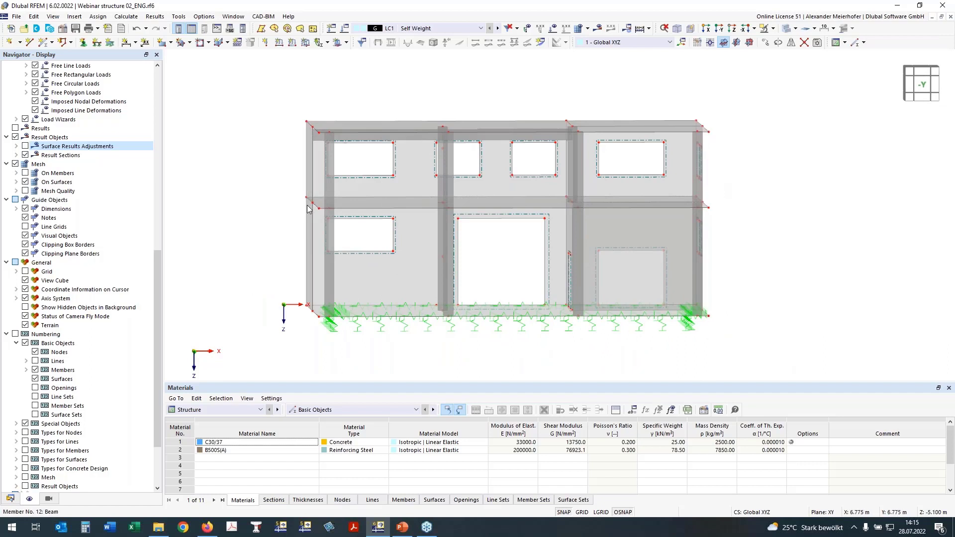
right_click_drag(279, 243, 272, 261)
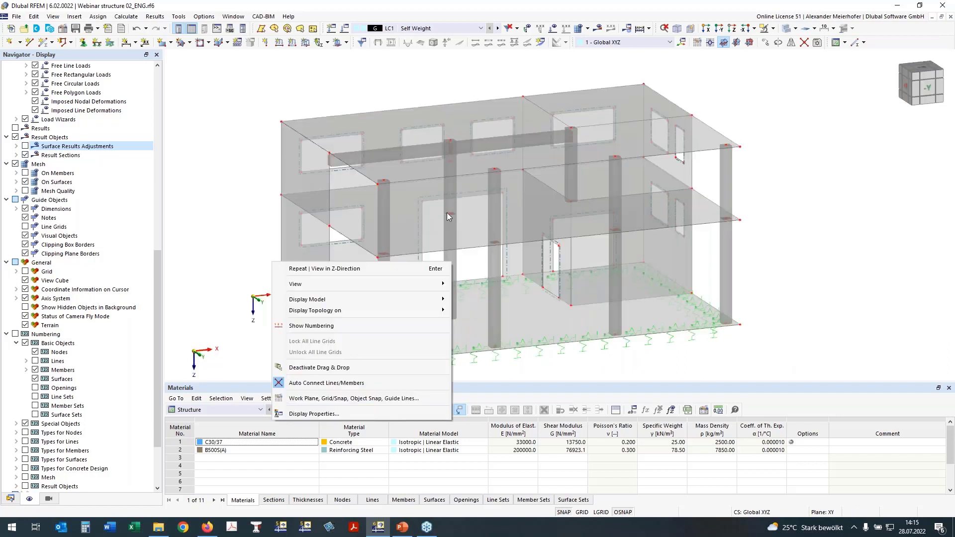
left_click(437, 241)
middle_click_drag(795, 224, 780, 207, "ctrl")
left_click(780, 207)
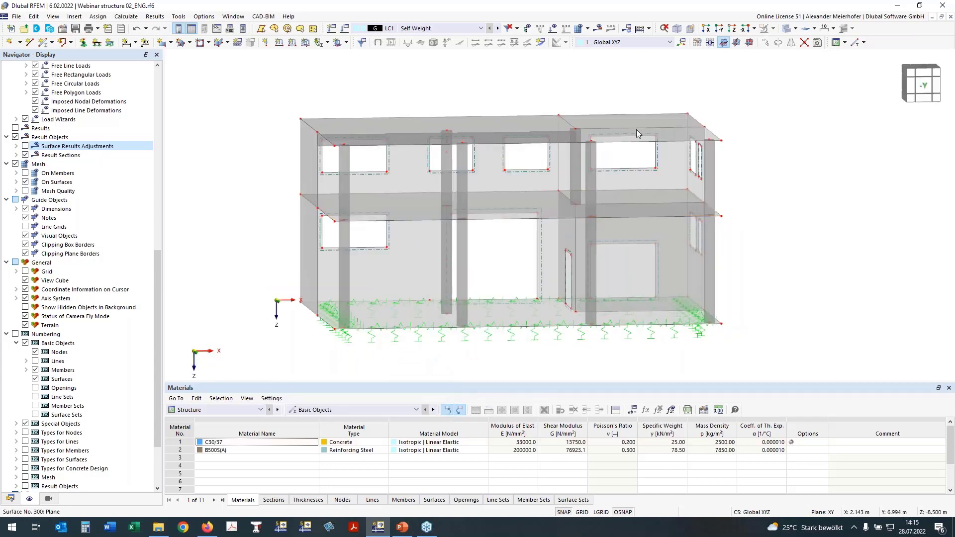
left_click_drag(752, 200, 198, 76)
middle_click_drag(199, 76, 225, 122, "ctrl")
left_click_drag(763, 205, 272, 83)
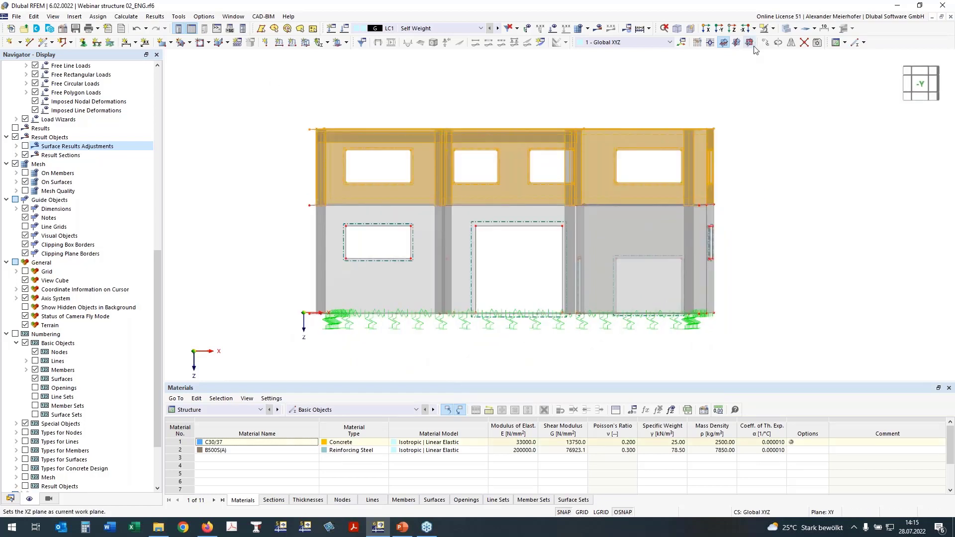
left_click(773, 28)
left_click(773, 42)
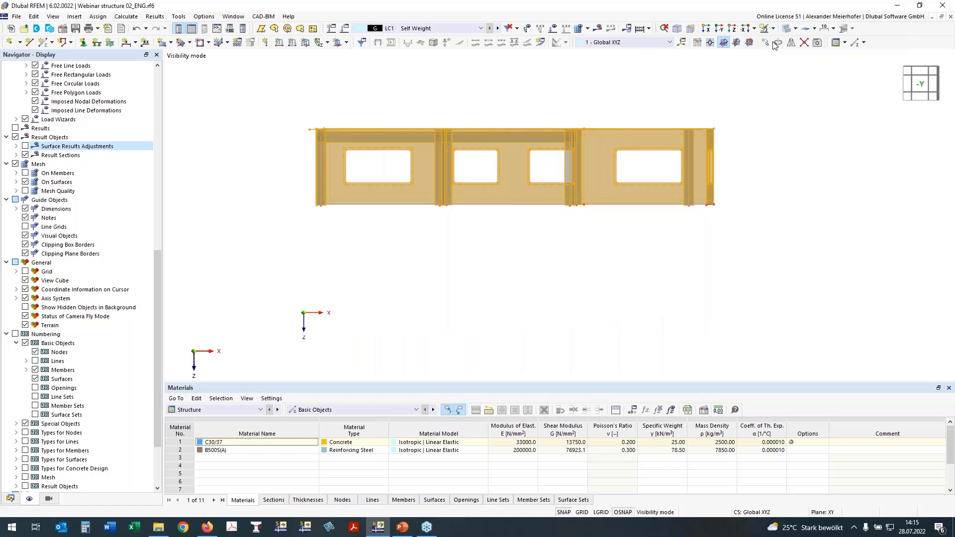
Switch the visibility from the selected upper-storey objects to the lower storey of the building
left_click(773, 28)
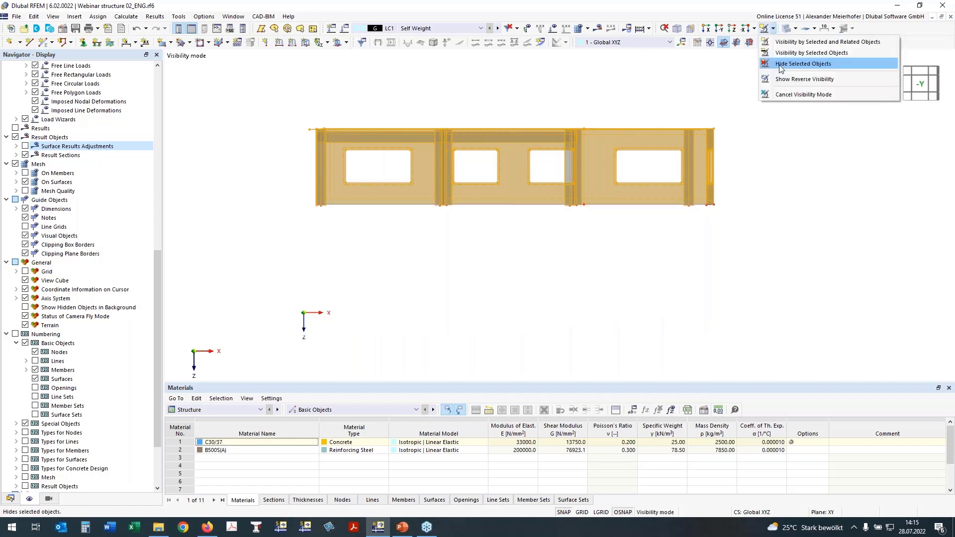
left_click(780, 66)
middle_click_drag(674, 159, 707, 140, "ctrl")
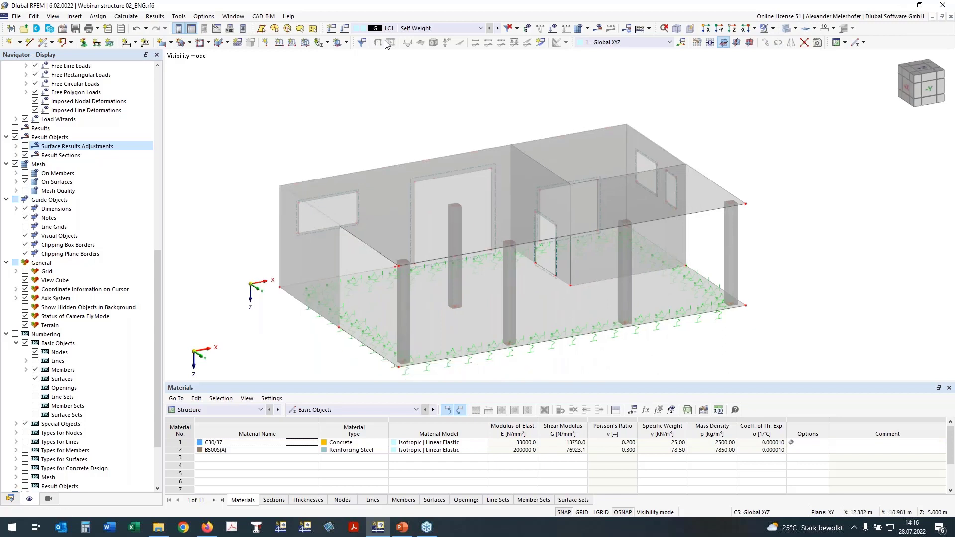
Define a new single member of type Rib with section 2 - R_M1 450/500 in C30/37
left_click(43, 44)
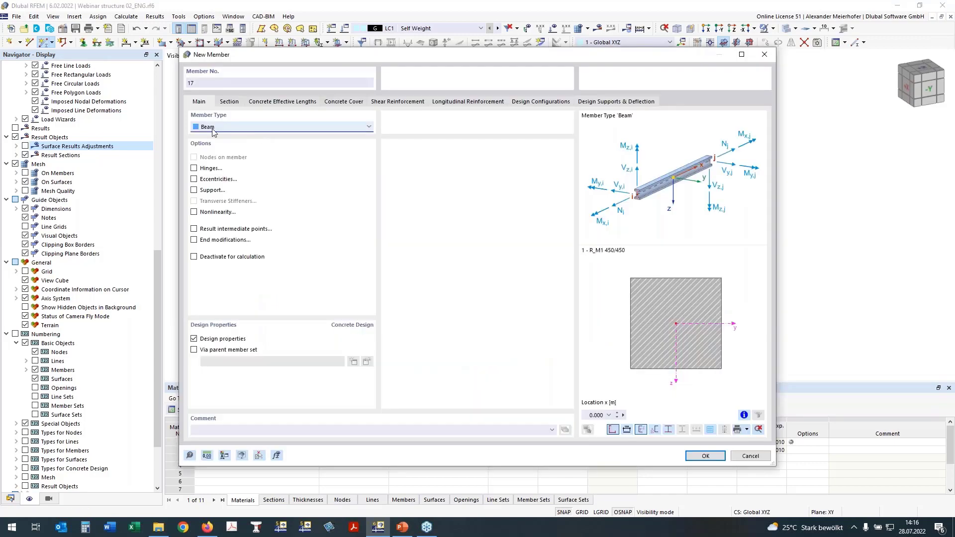
left_click(211, 128)
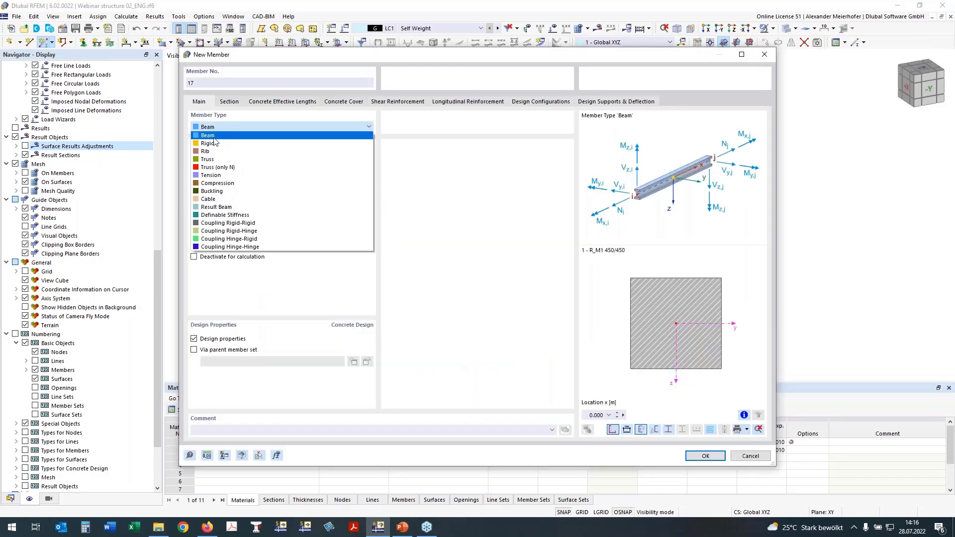
left_click(212, 151)
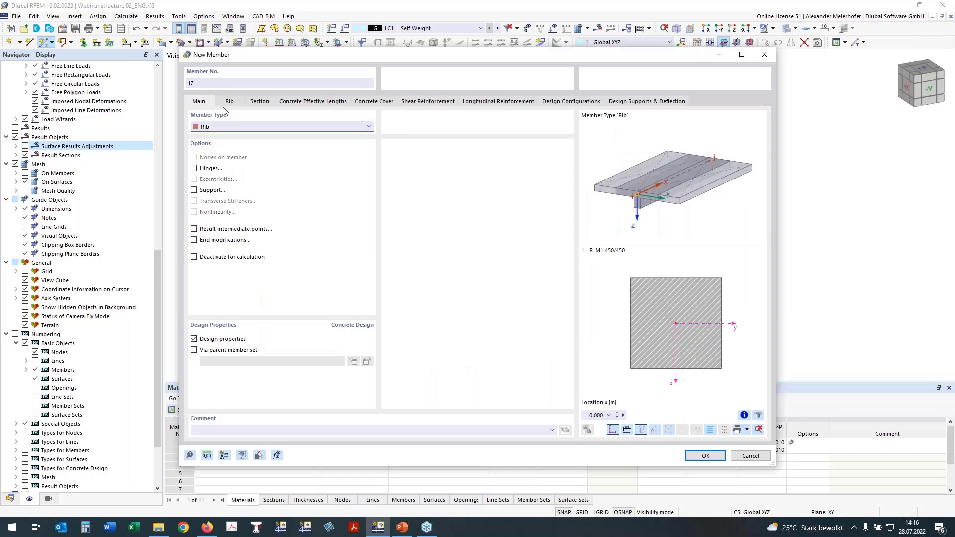
left_click(252, 103)
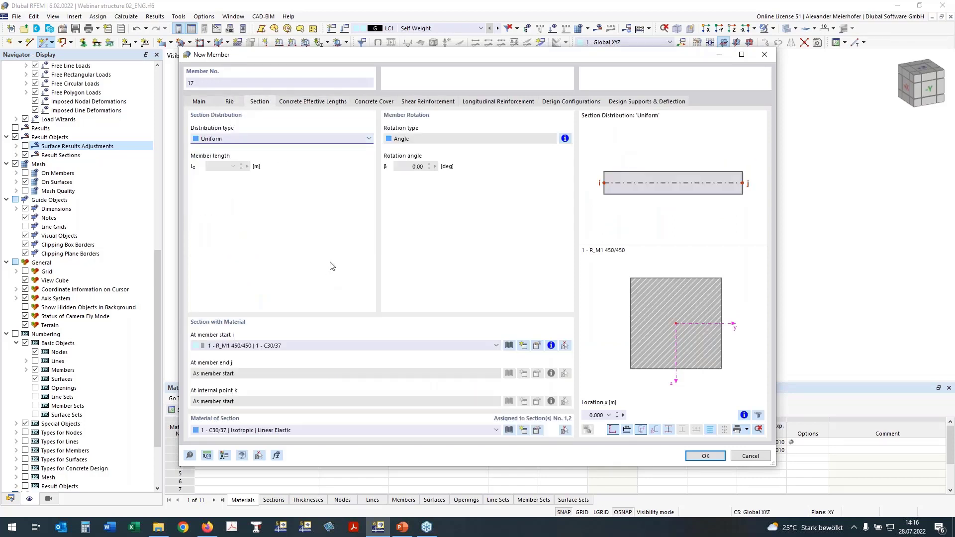
left_click(260, 346)
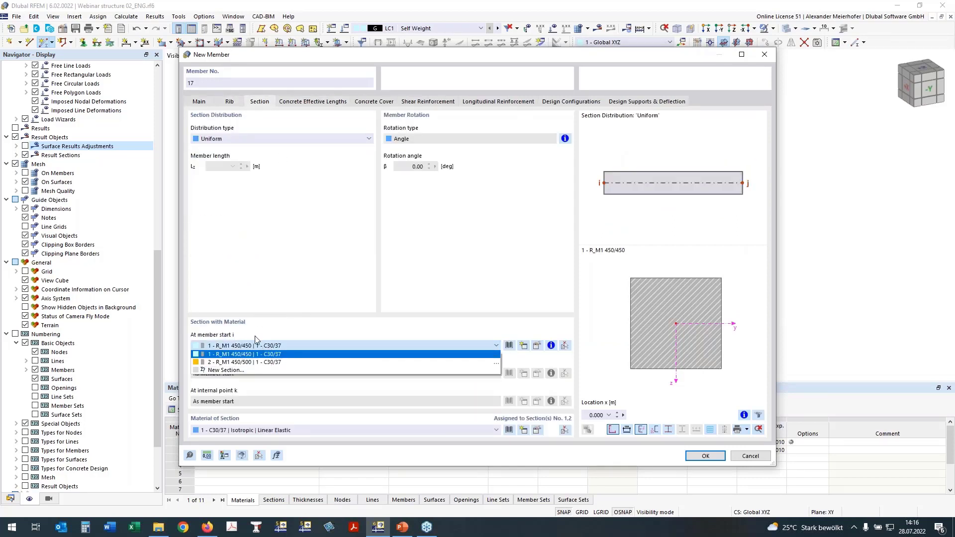
left_click(239, 364)
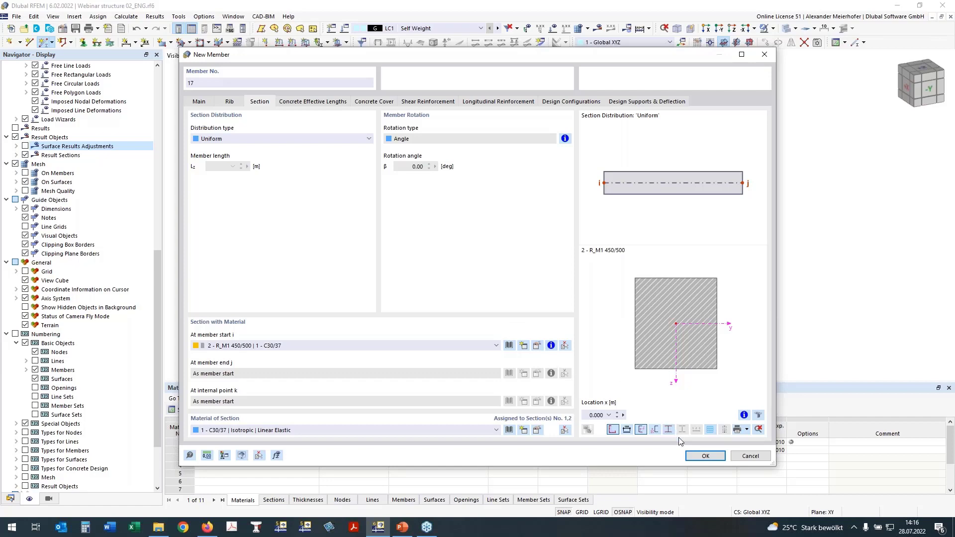
left_click(702, 456)
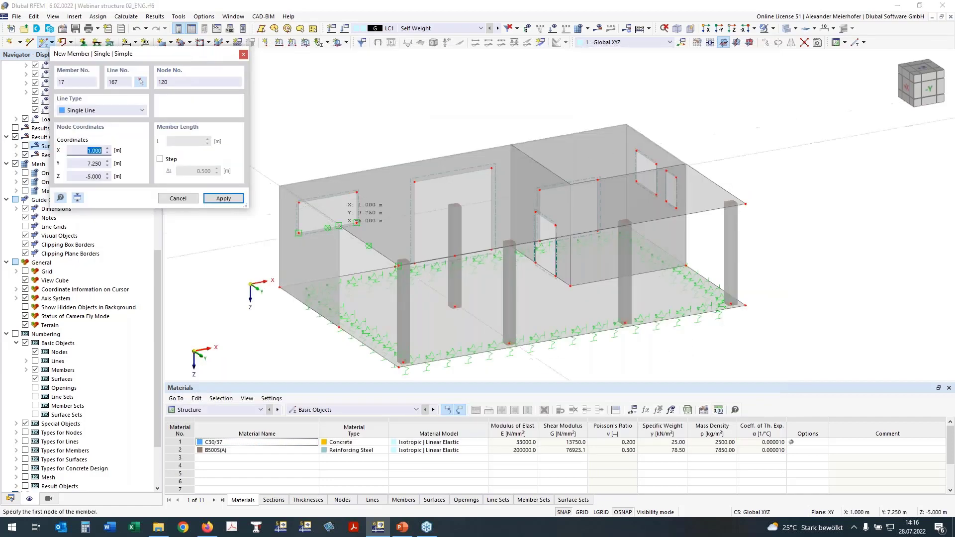
Place a 6 m rib in the lower-storey ceiling from the wall corner to the inner column head at X 7, Y 7, Z -5 m
scroll(357, 222, "up", 3)
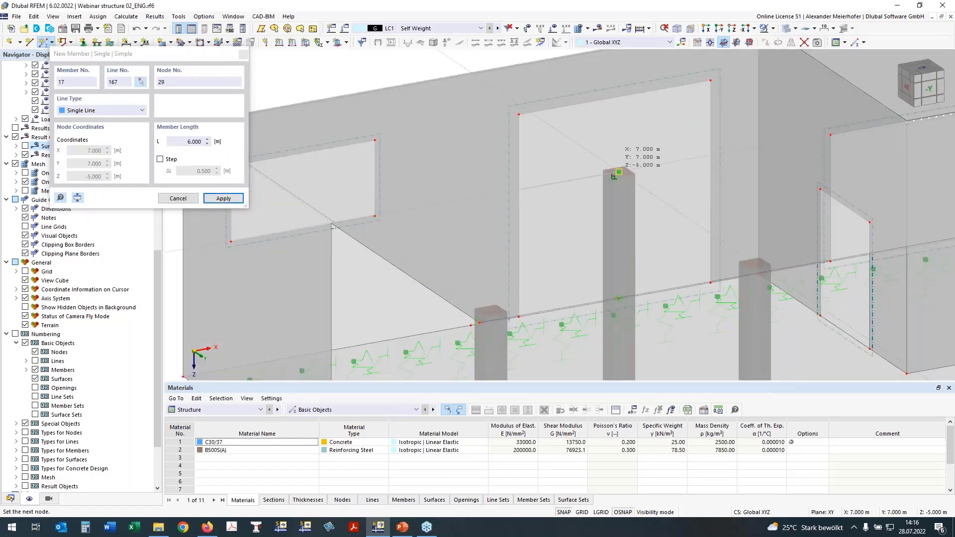
left_click(619, 173)
scroll(620, 172, "down", 2)
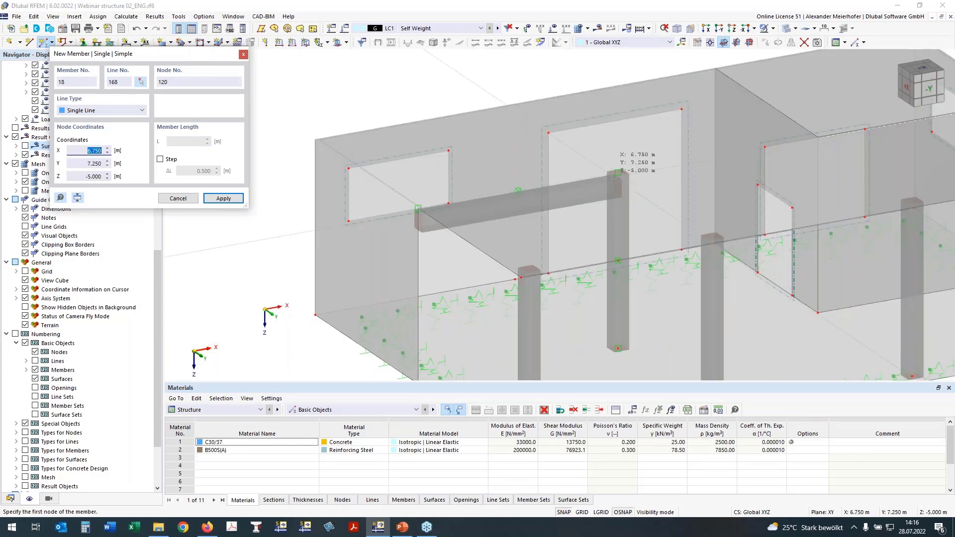
Try to place a second rib from the inner column head to the apparent inner wall corner, and undo it
left_click(618, 173)
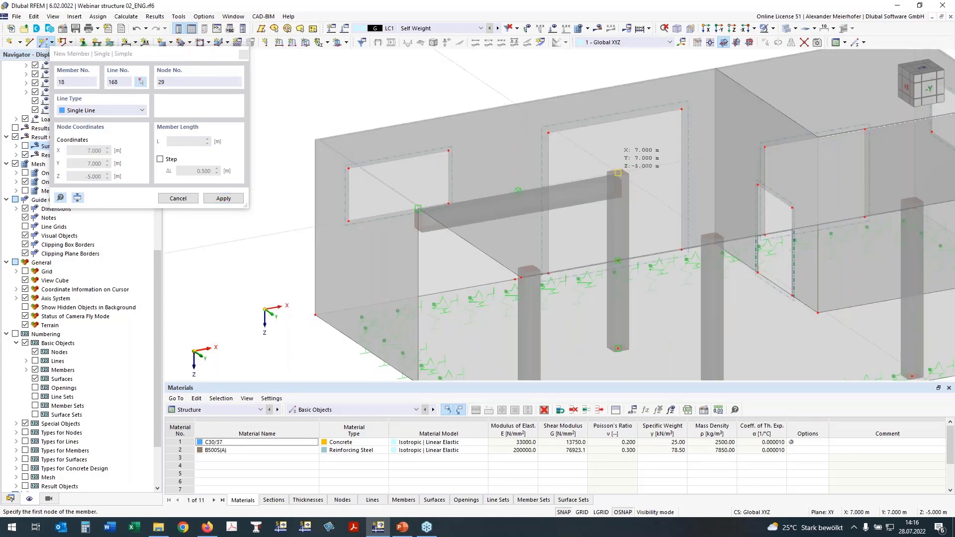
left_click(815, 138)
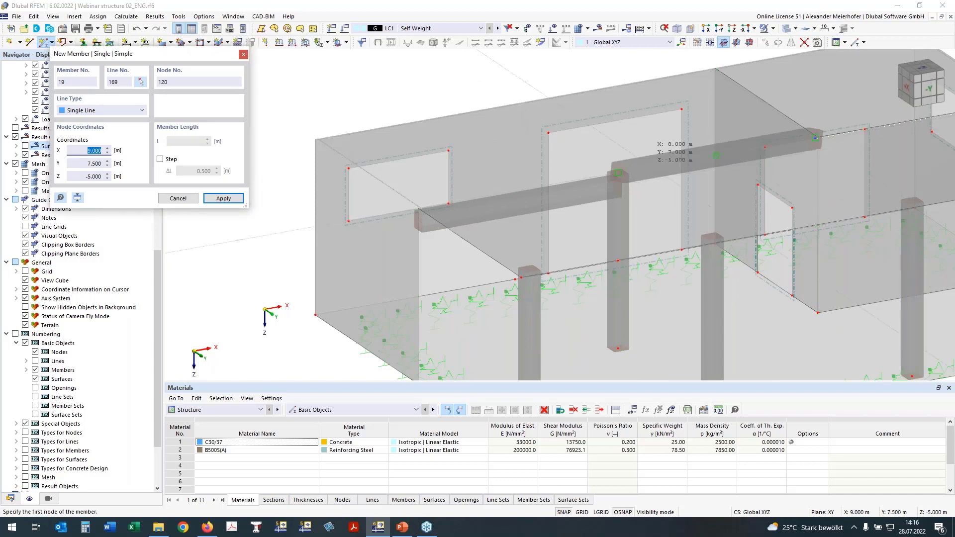
key("Escape")
middle_click_drag(562, 174, 509, 174, "ctrl")
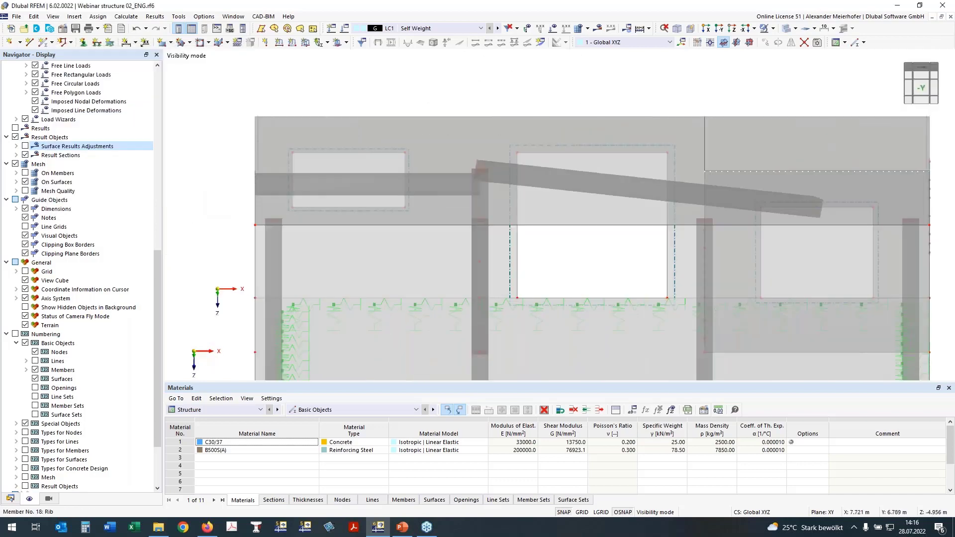
left_click(136, 29)
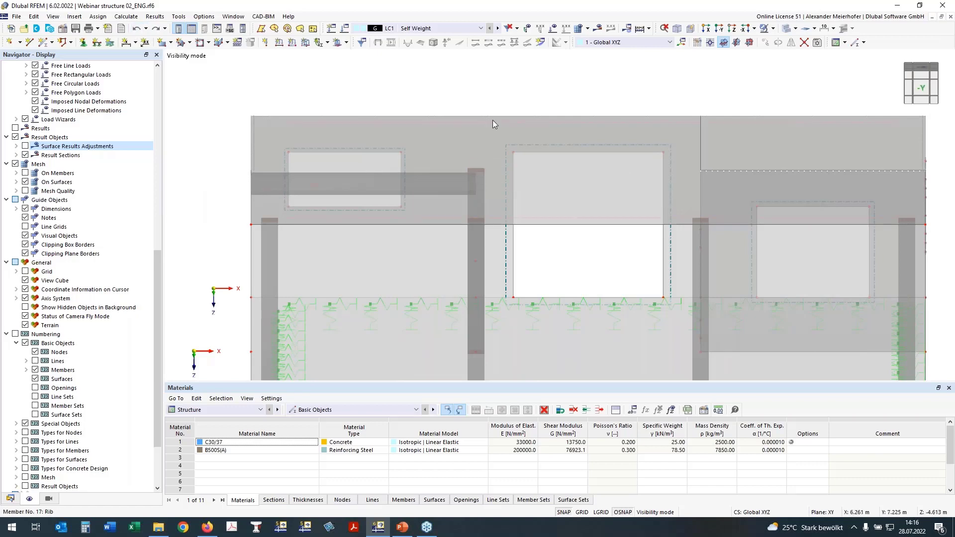
Cancel the visibility mode, select the intermediate floor slab and show only it with Visibility by Selected and Related Objects
scroll(724, 121, "down", 2)
middle_click_drag(724, 121, 685, 159, "ctrl")
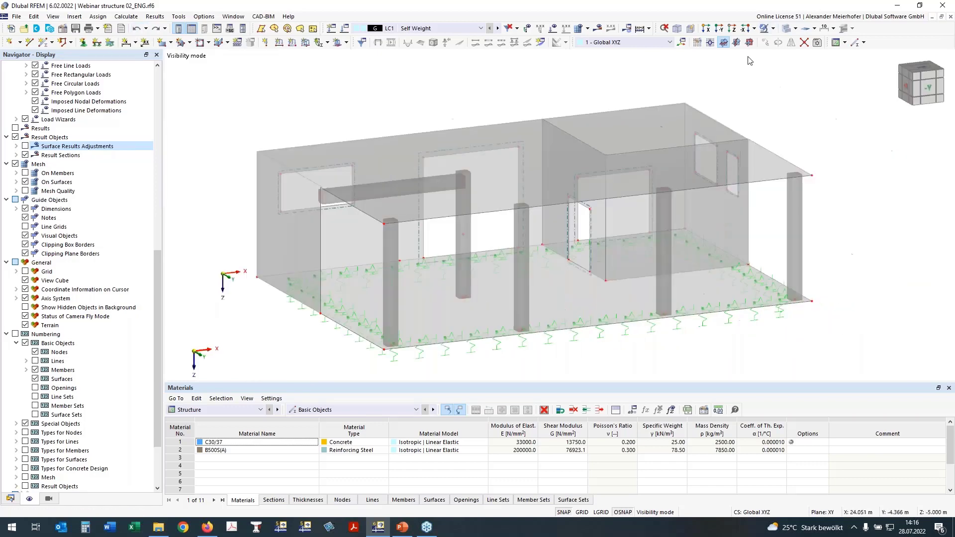
left_click(774, 29)
left_click(786, 106)
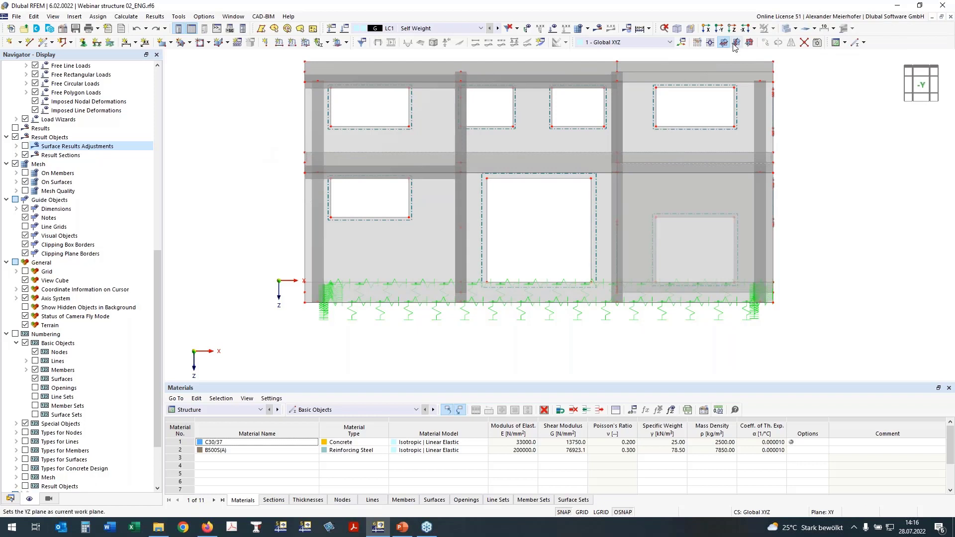
left_click(710, 43)
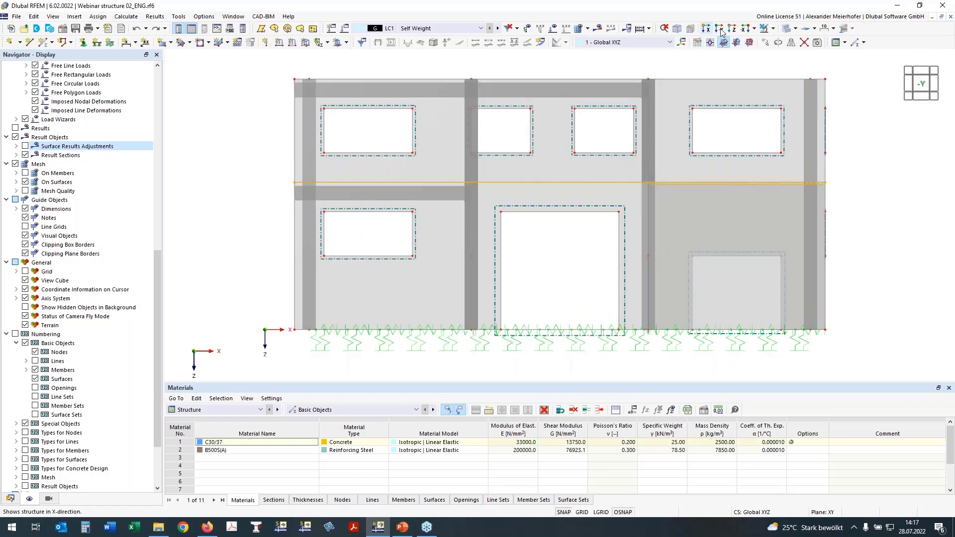
left_click(772, 28)
left_click(779, 42)
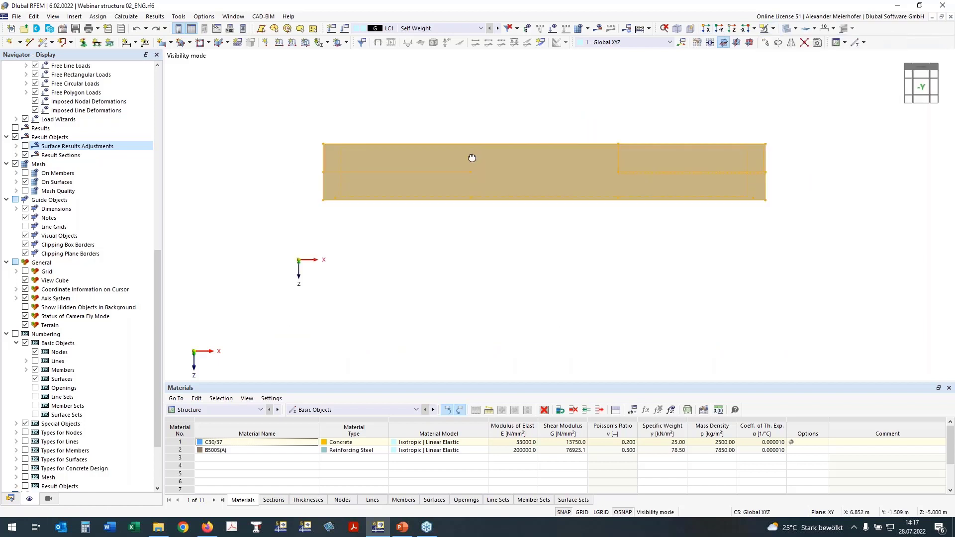
middle_click_drag(473, 158, 315, 303, "ctrl")
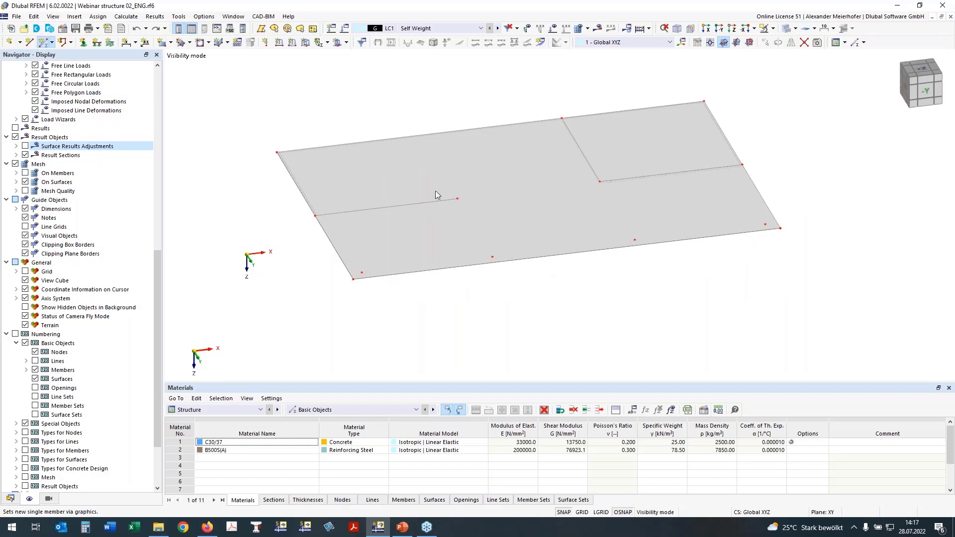
Add a 6.5 m beam member with section 2 - R_M1 450/500 from the inner column node to the inner wall corner at X 13.5 m
left_click(455, 201)
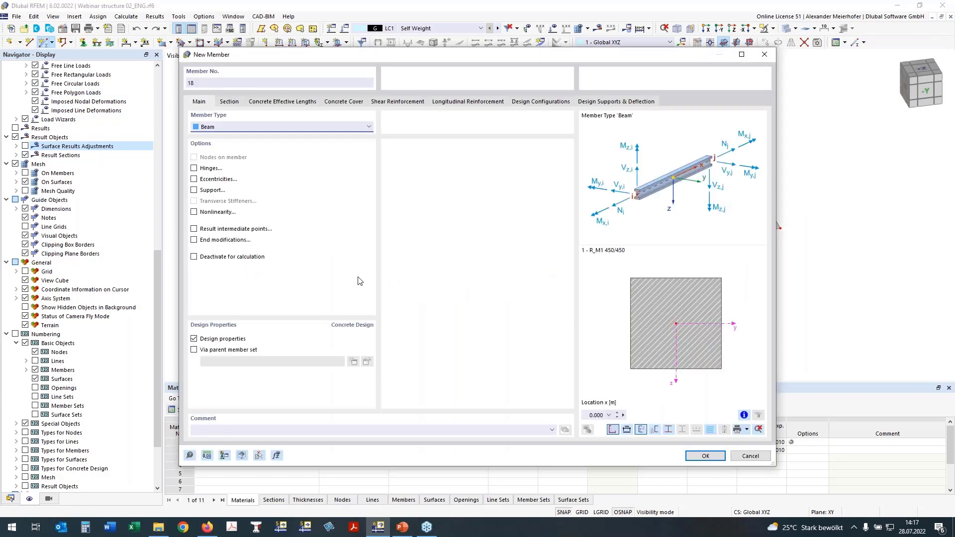
left_click(227, 102)
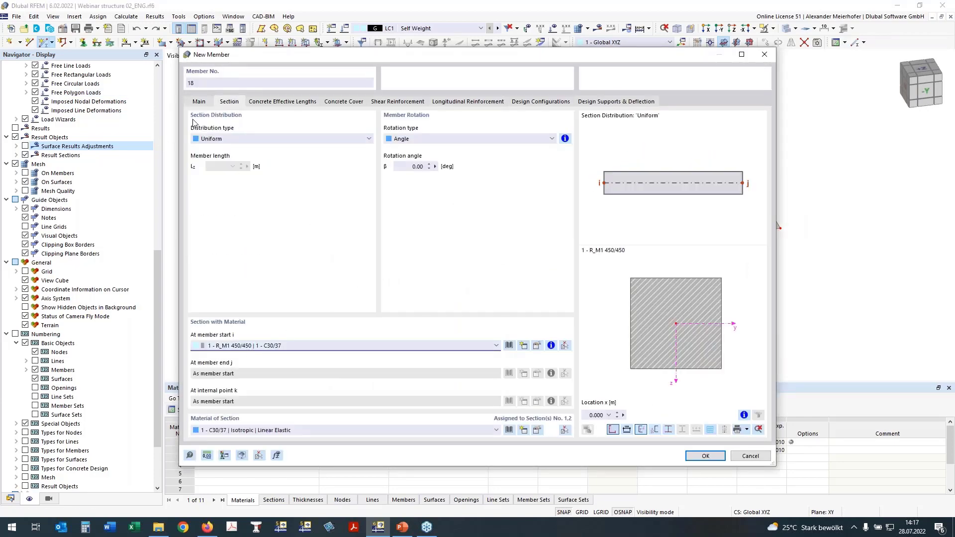
left_click(496, 346)
left_click(463, 362)
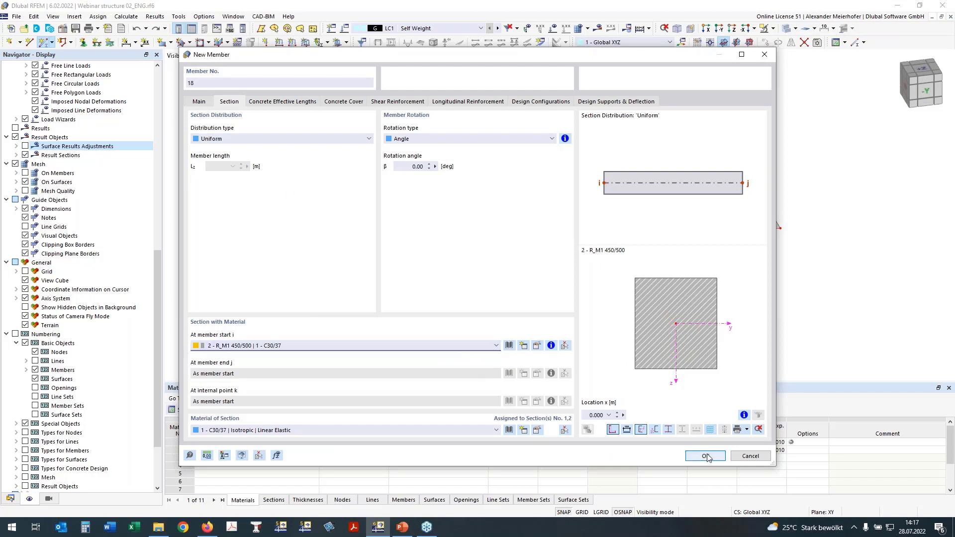
key("Return")
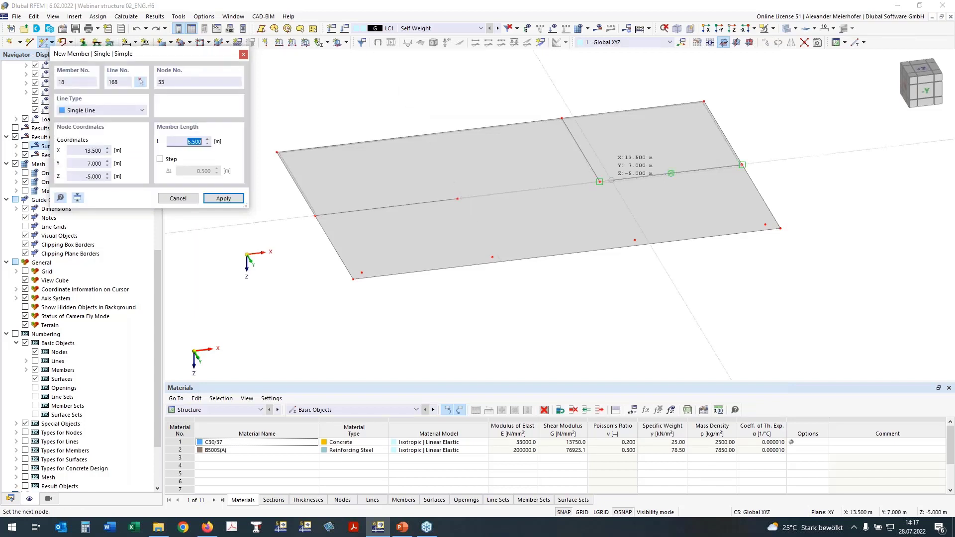
left_click(600, 181)
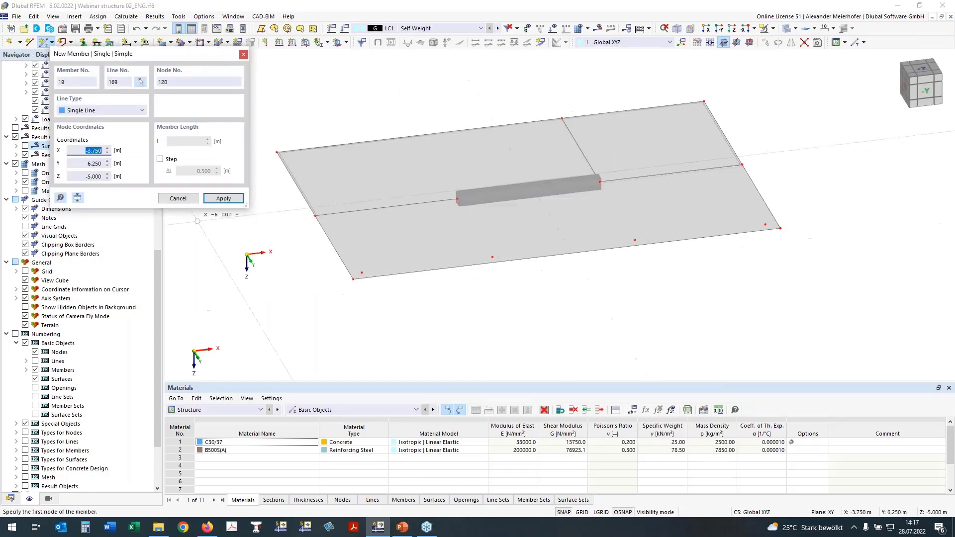
key("Escape")
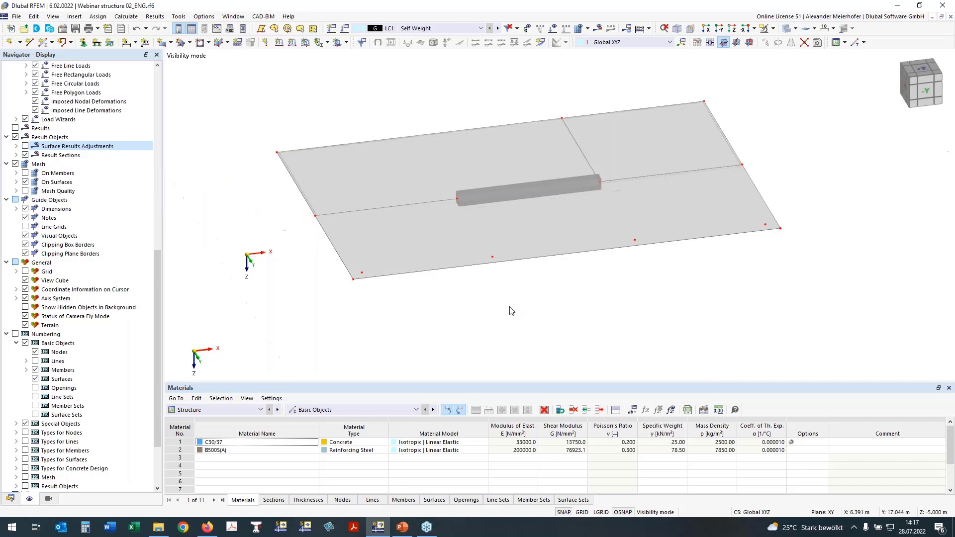
Cancel the visibility mode so the whole two-storey building is displayed
left_click(719, 29)
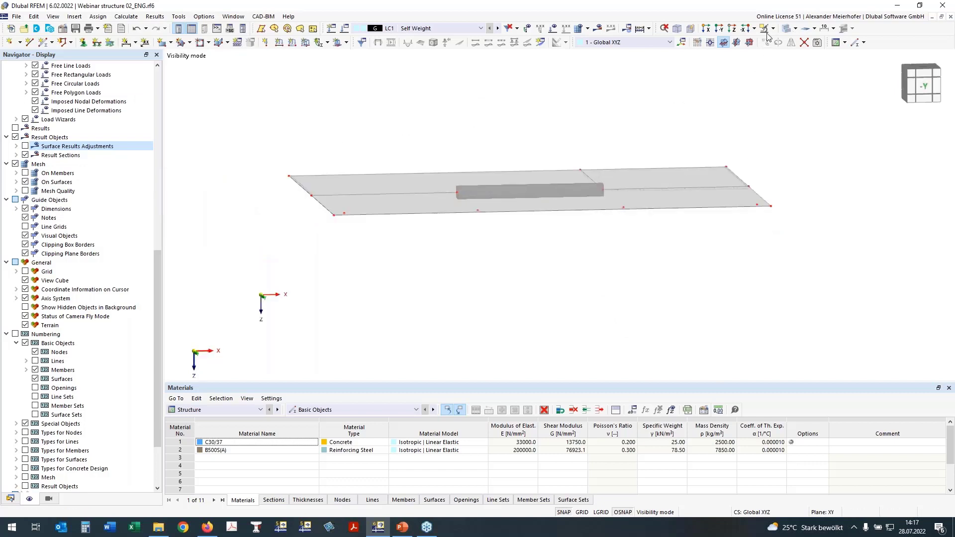
left_click(768, 37)
left_click(781, 101)
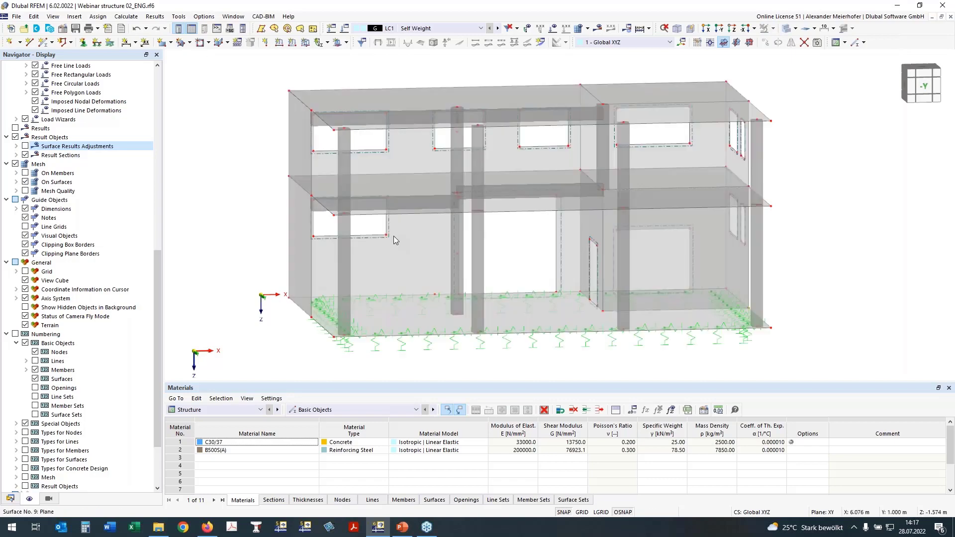
middle_click_drag(297, 233, 323, 230, "ctrl")
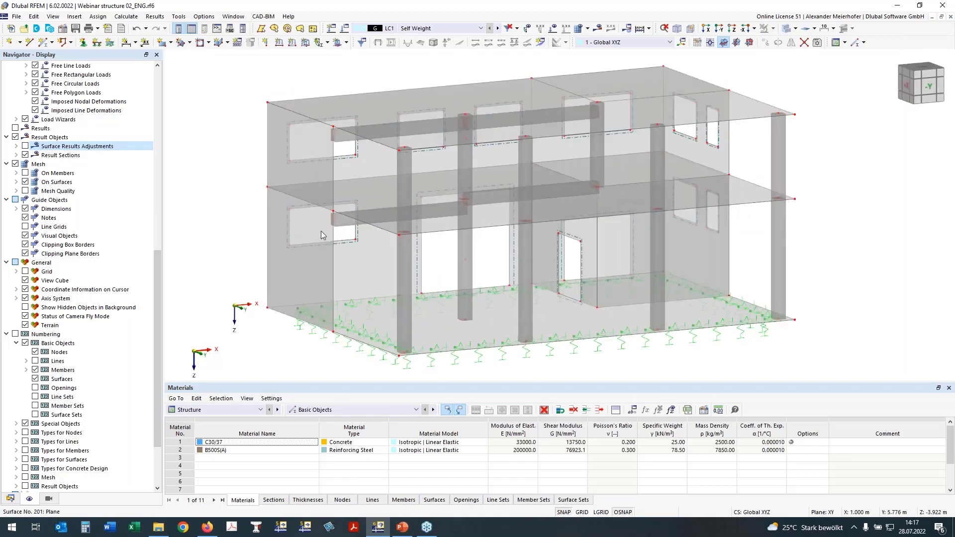
Edit the 6 m rib under the intermediate slab, ending its first flange segment at 15 % with width definition EC2
double_click(345, 218)
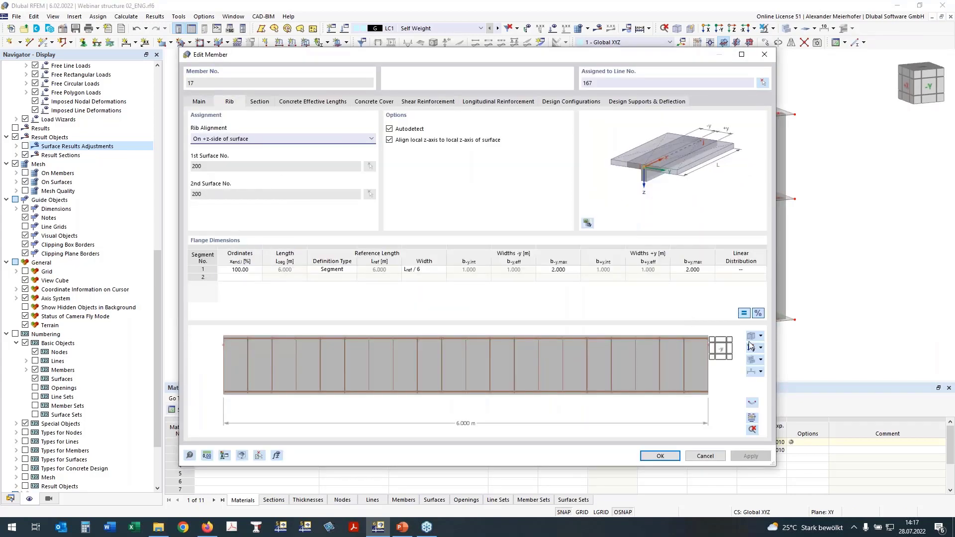
left_click(752, 350)
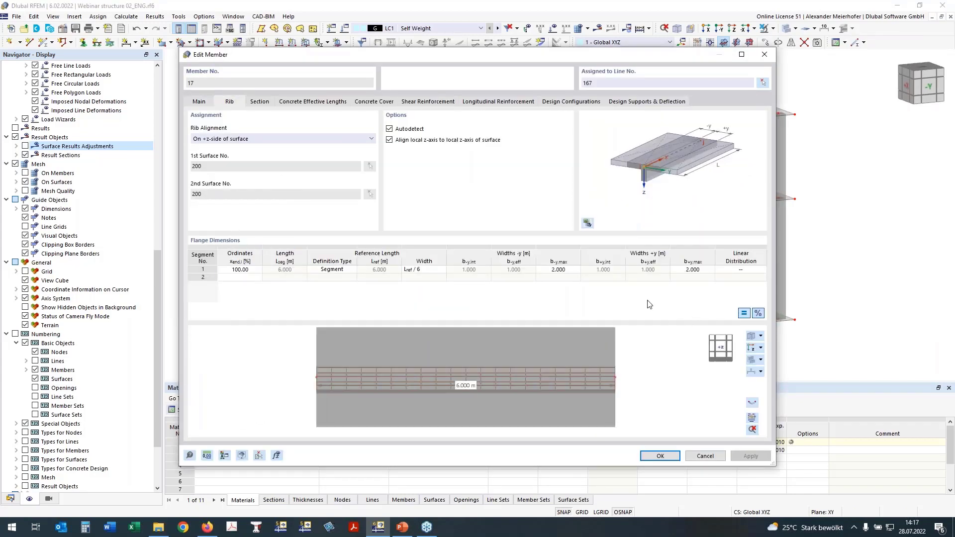
left_click(241, 269)
type("15")
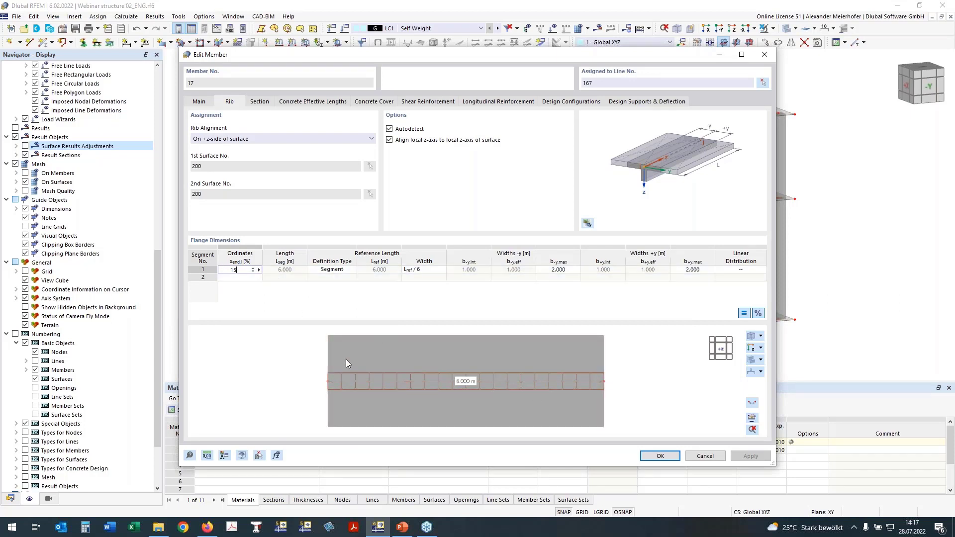
left_click(339, 269)
left_click(423, 270)
left_click(425, 270)
left_click(410, 300)
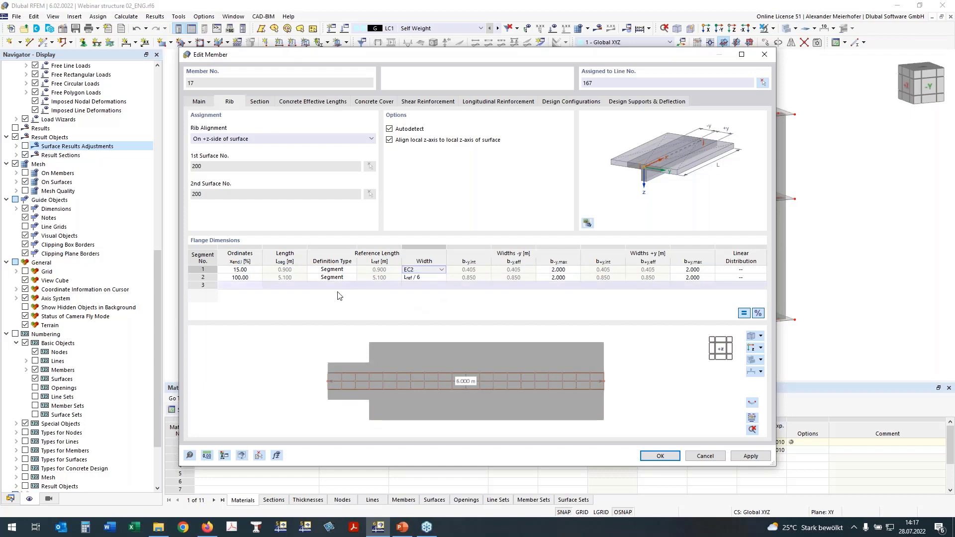
Set the rib's second flange segment to width definition EC2 and its end ordinate to 85 %
left_click(425, 278)
left_click(422, 277)
left_click(256, 281)
left_click(248, 279)
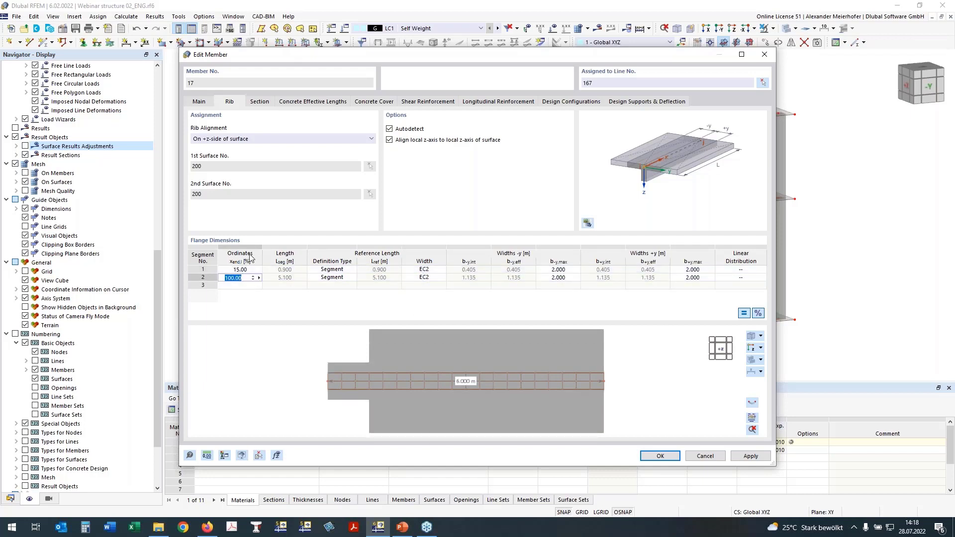
type("85")
left_click(236, 286)
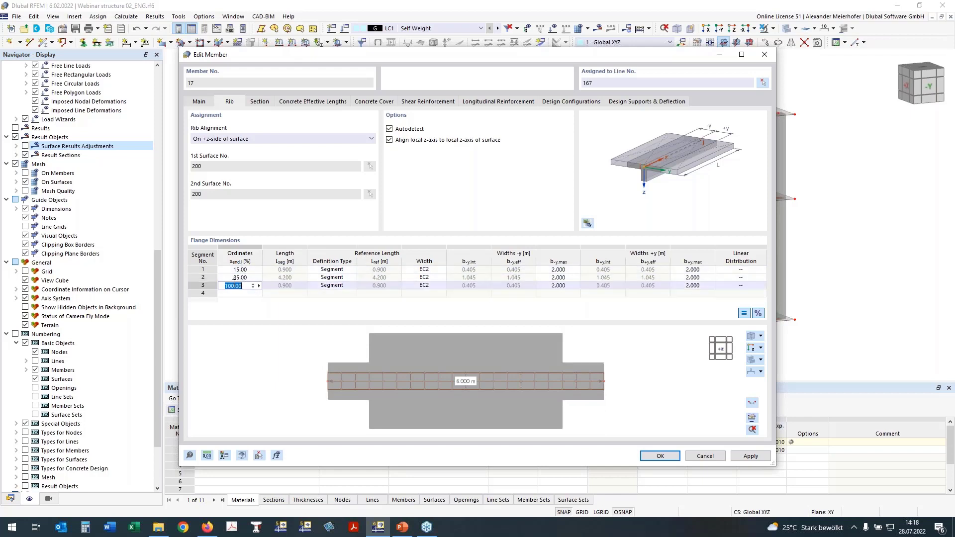
Complete the rib's third flange segment ending at 100 %, with a user-defined reference length of 1.8 m and EC2 width
type("100")
key("Up")
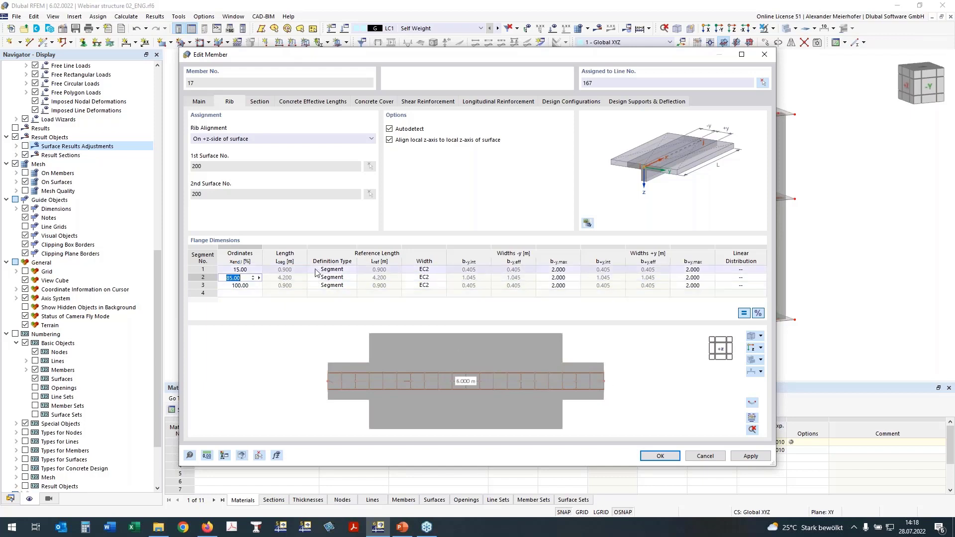
left_click(330, 287)
left_click(596, 378)
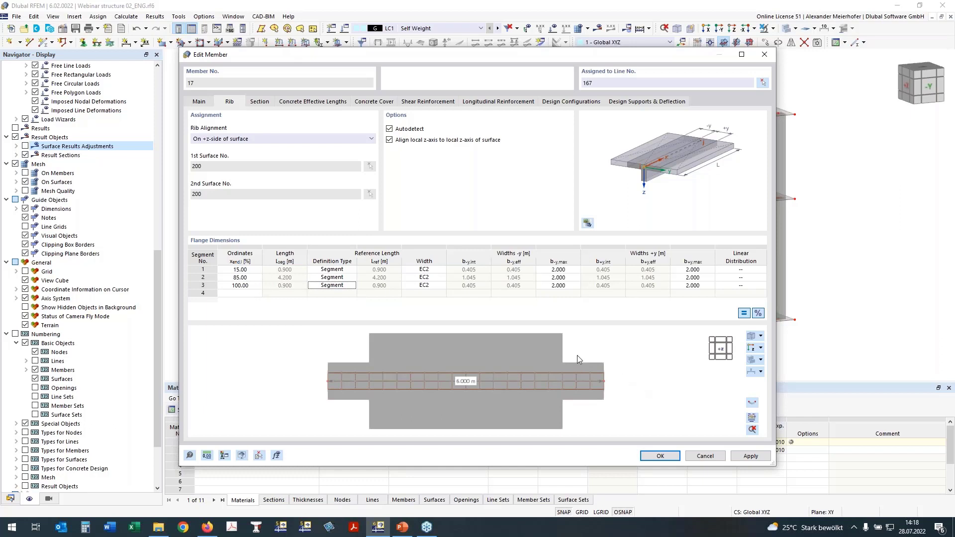
left_click(330, 286)
left_click(339, 308)
left_click(382, 286)
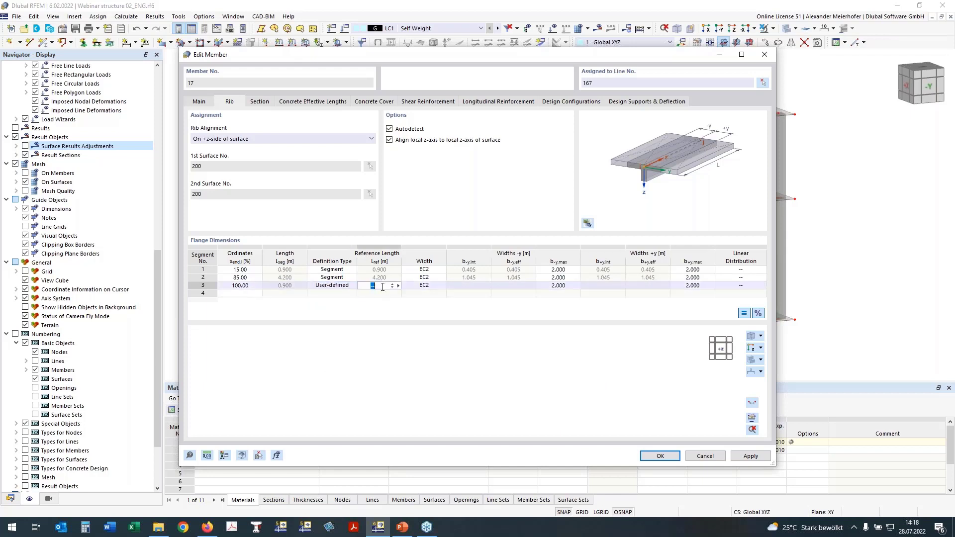
type("1,8")
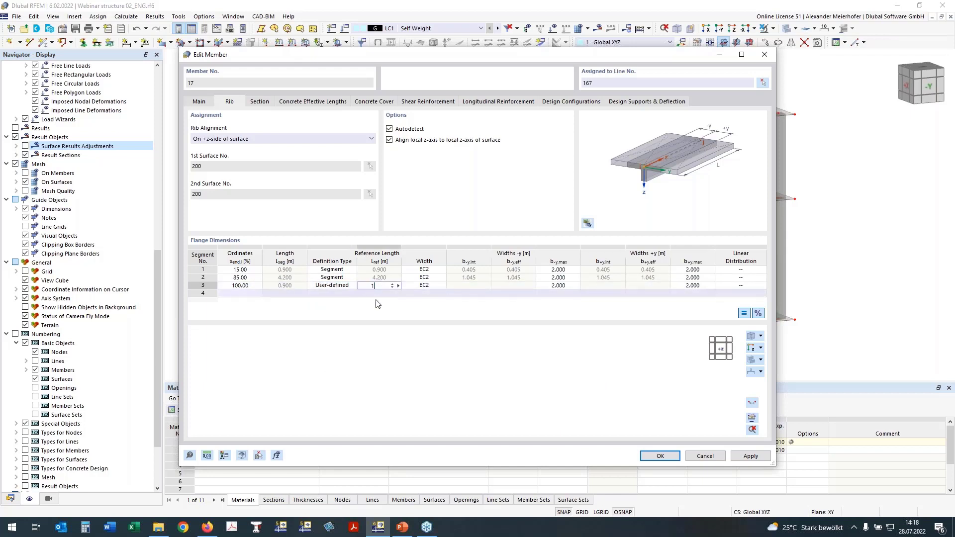
left_click(423, 286)
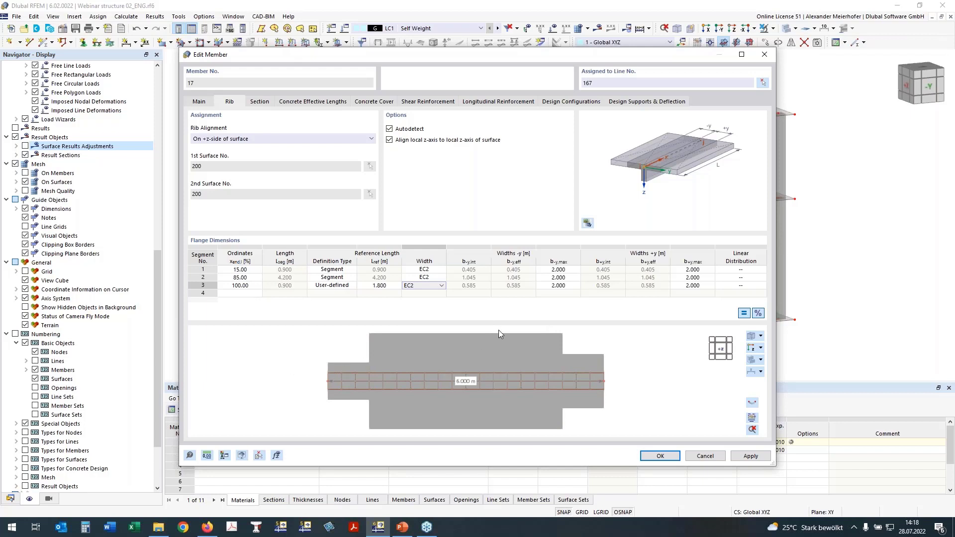
Set the rib's linear flange distribution to From Start on segment 1 and To End on segment 3, and apply the member edits
left_click(741, 270)
left_click(753, 270)
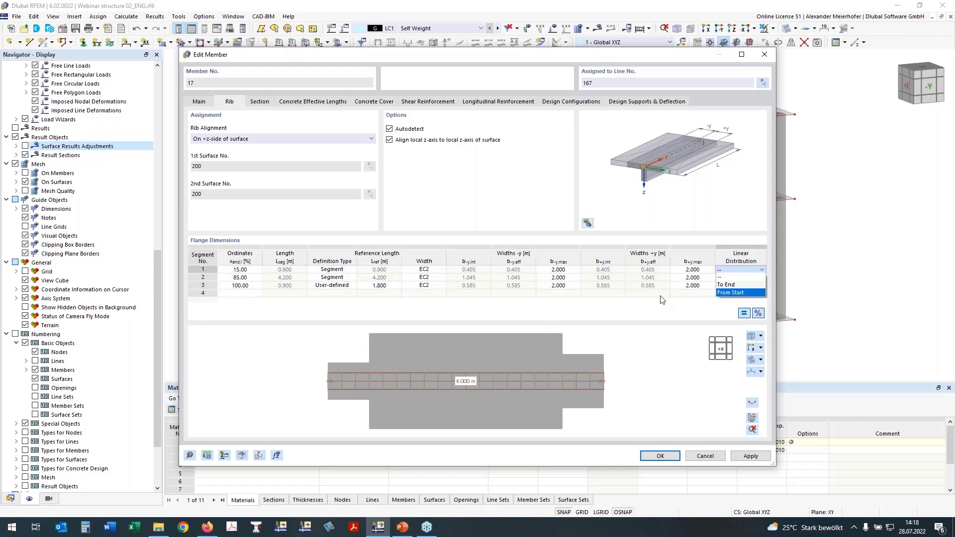
left_click(745, 290)
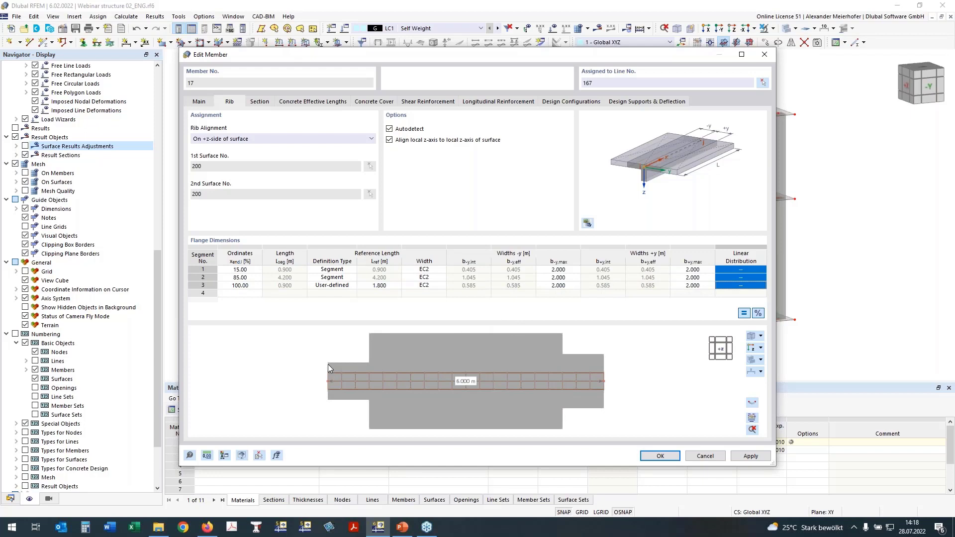
left_click(752, 270)
left_click(753, 271)
left_click(740, 290)
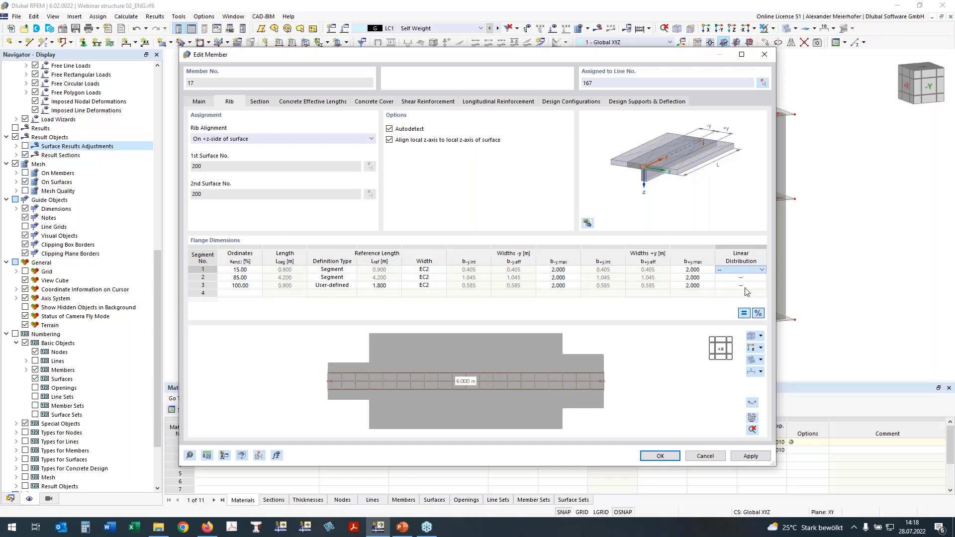
left_click(746, 287)
left_click(748, 286)
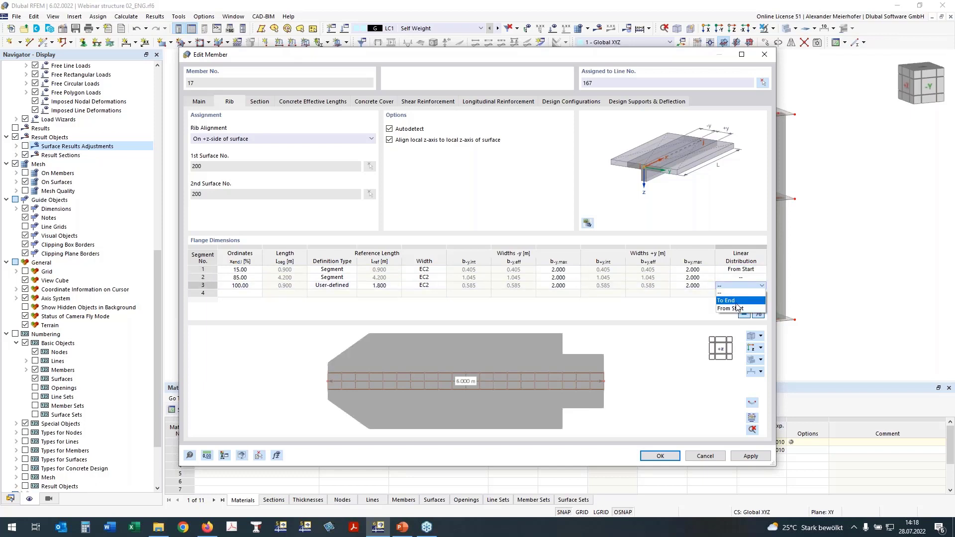
left_click(736, 301)
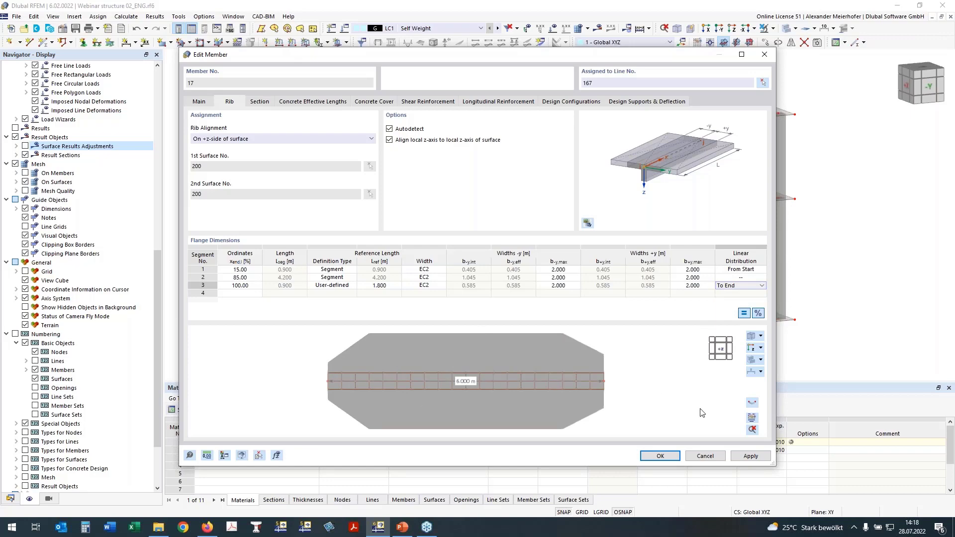
left_click(666, 456)
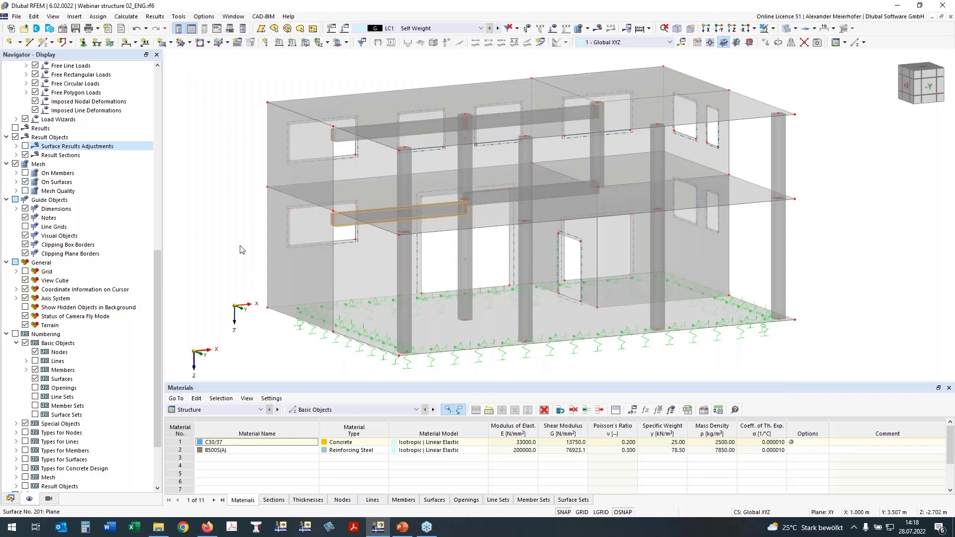
Edit the adjacent 6 m beam under the intermediate slab and copy the member properties from the finished rib onto it
middle_click_drag(240, 246, 242, 241, "ctrl")
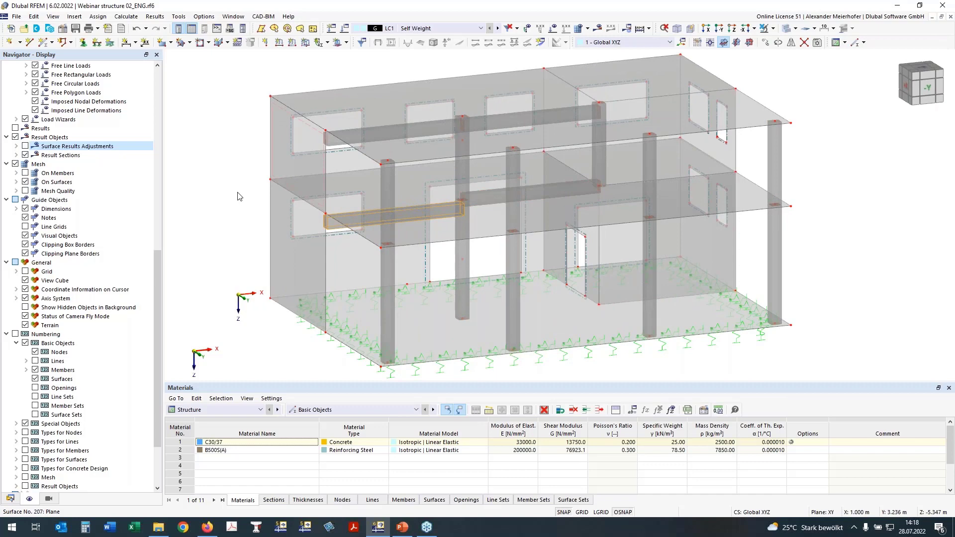
double_click(546, 192)
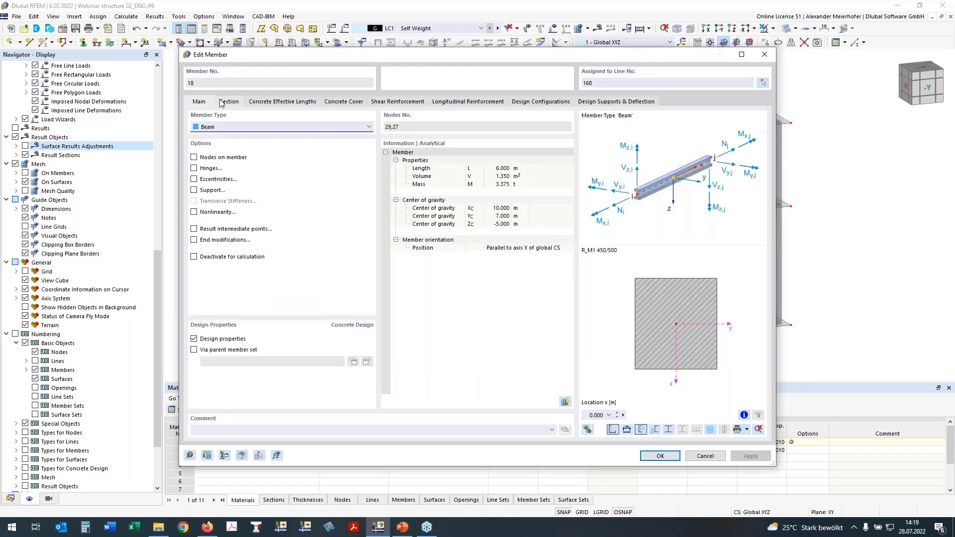
left_click(260, 456)
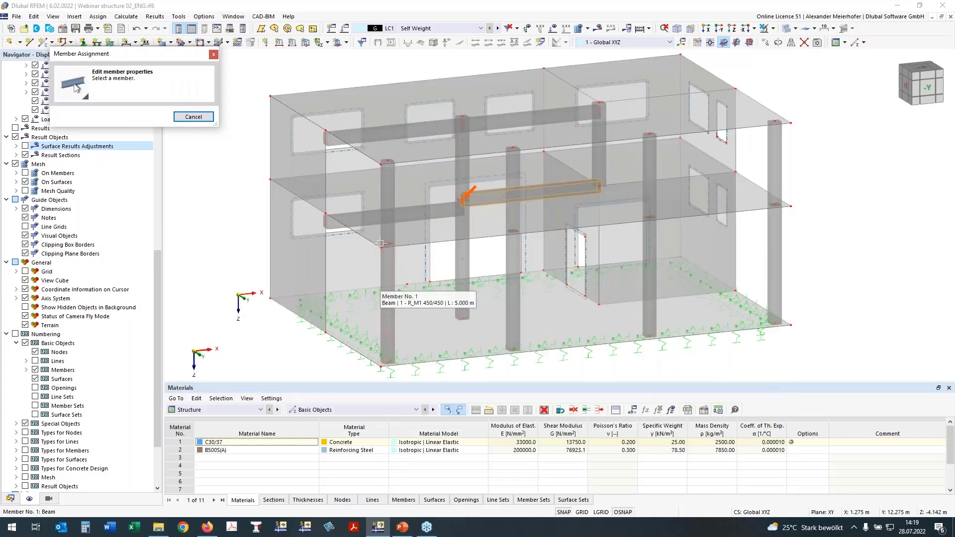
left_click(458, 202)
left_click(228, 101)
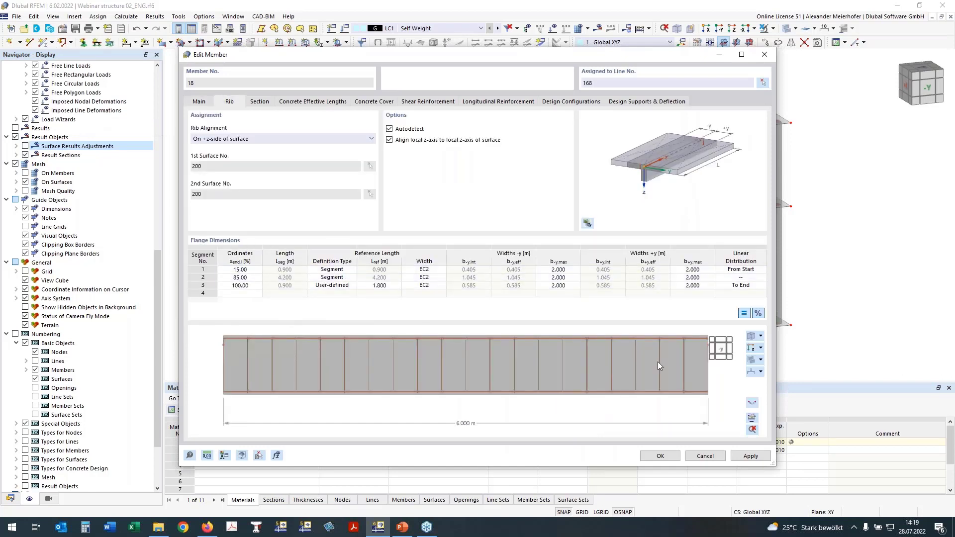
Set the second rib's third flange segment to reference type Segment and its first to User-defined with a 1.8 m reference length
left_click(751, 348)
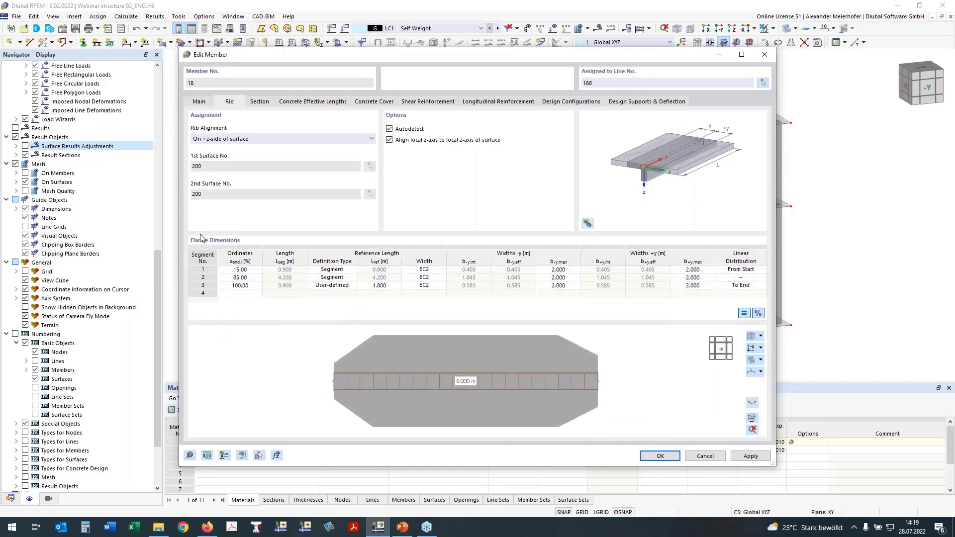
left_click(325, 286)
left_click(354, 287)
left_click(343, 297)
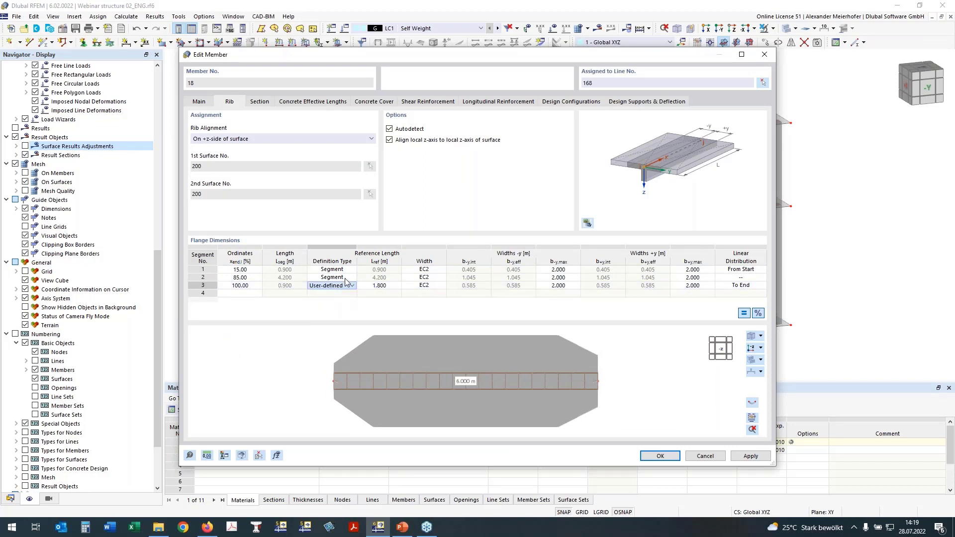
left_click(324, 269)
left_click(352, 269)
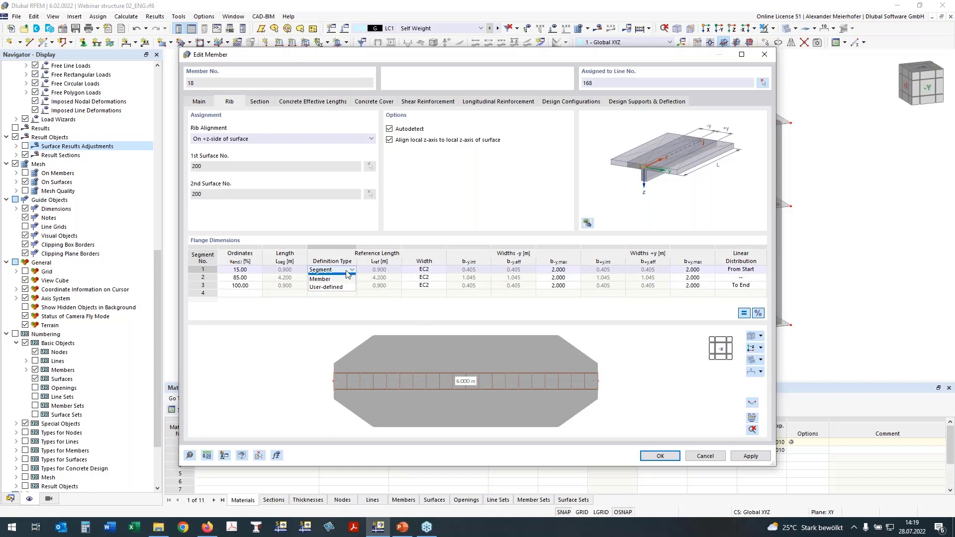
left_click(331, 293)
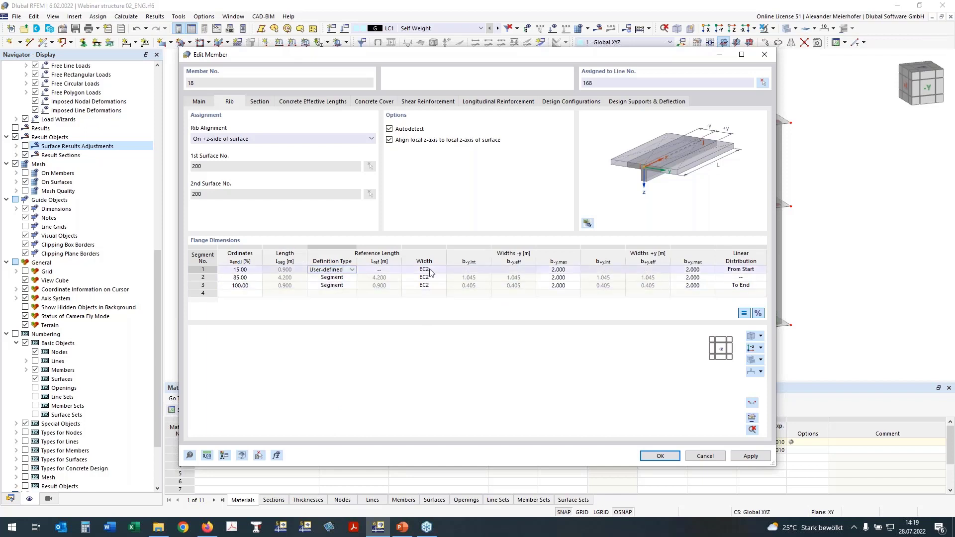
left_click(379, 270)
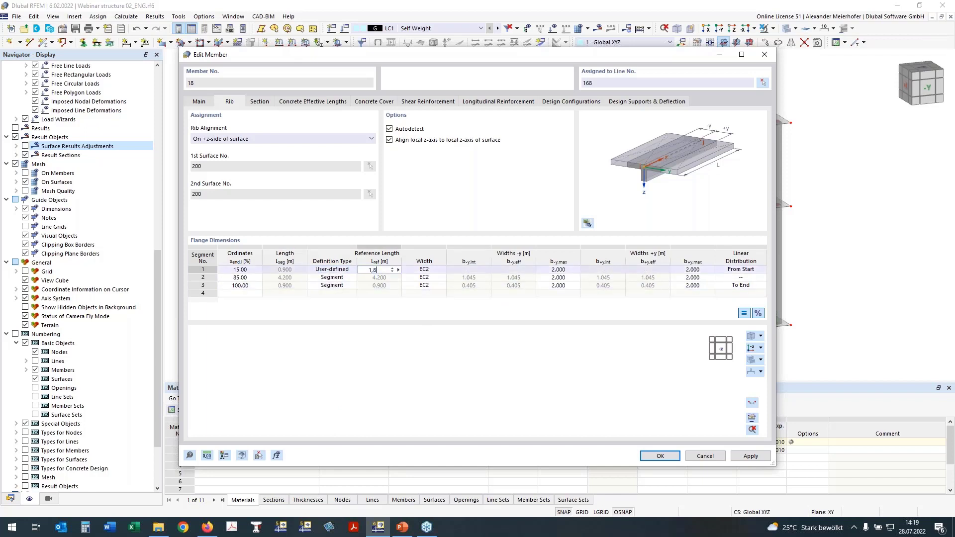
key("Tab")
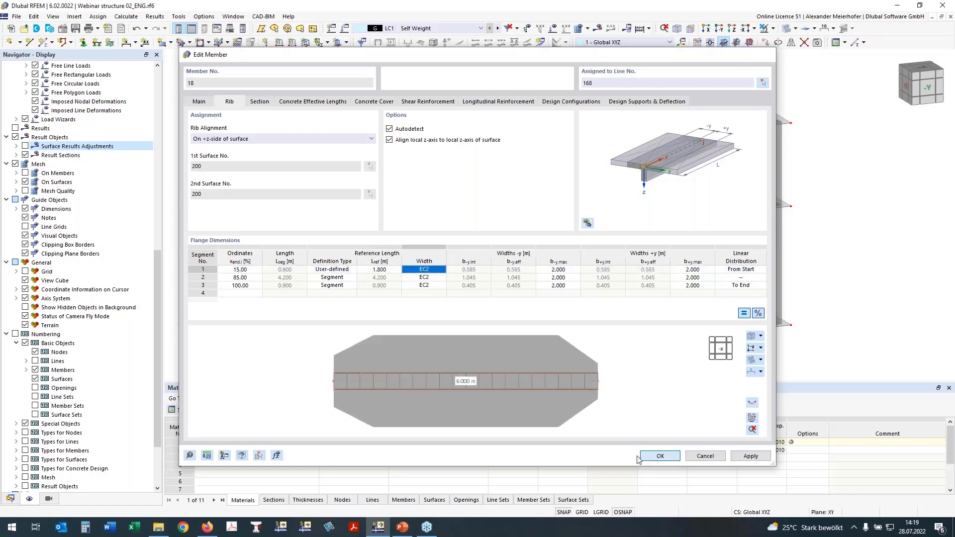
left_click(642, 456)
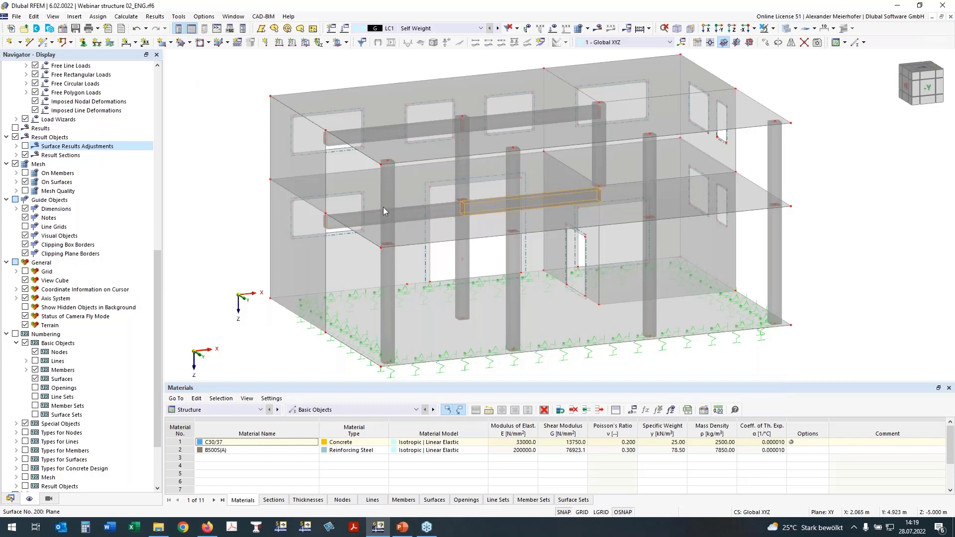
Hide all upper-storey objects so only the ground floor with the intermediate slab remains displayed
middle_click_drag(905, 224, 781, 175, "ctrl")
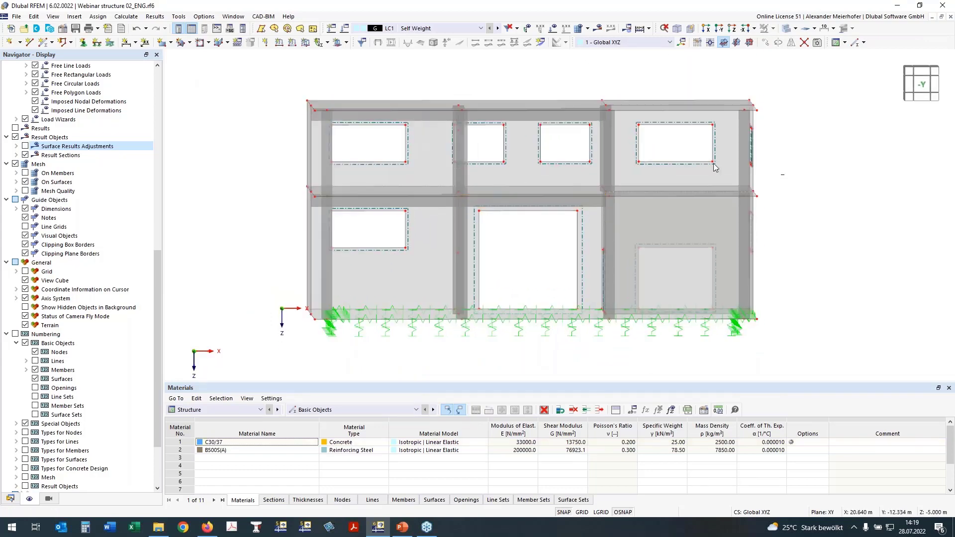
left_click_drag(563, 143, 199, 99)
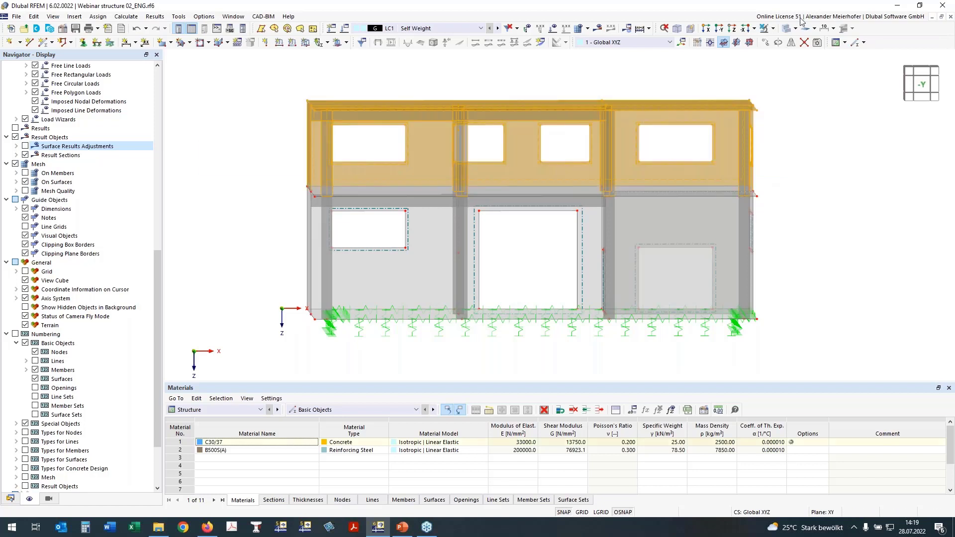
left_click(786, 31)
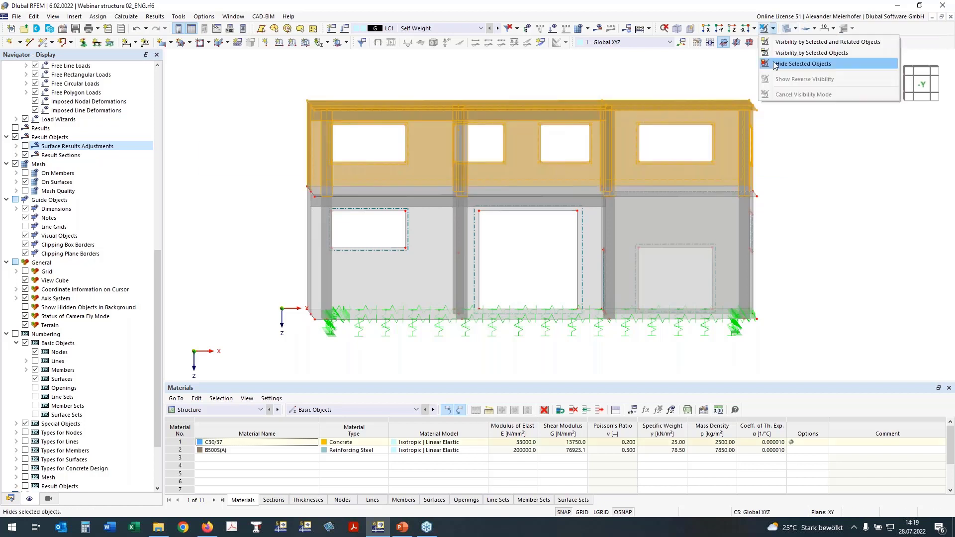
left_click(801, 64)
middle_click_drag(808, 166, 807, 187, "ctrl")
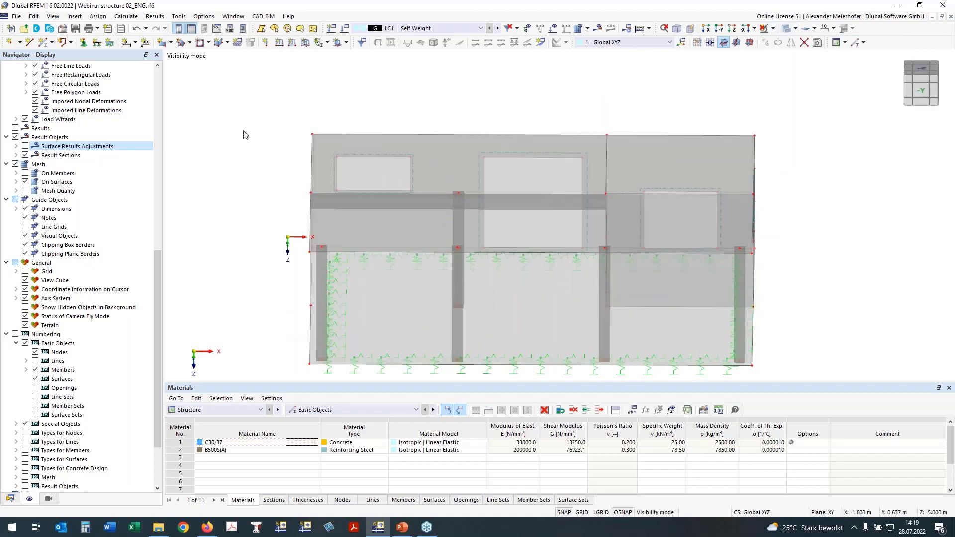
middle_click_drag(251, 135, 290, 139, "ctrl")
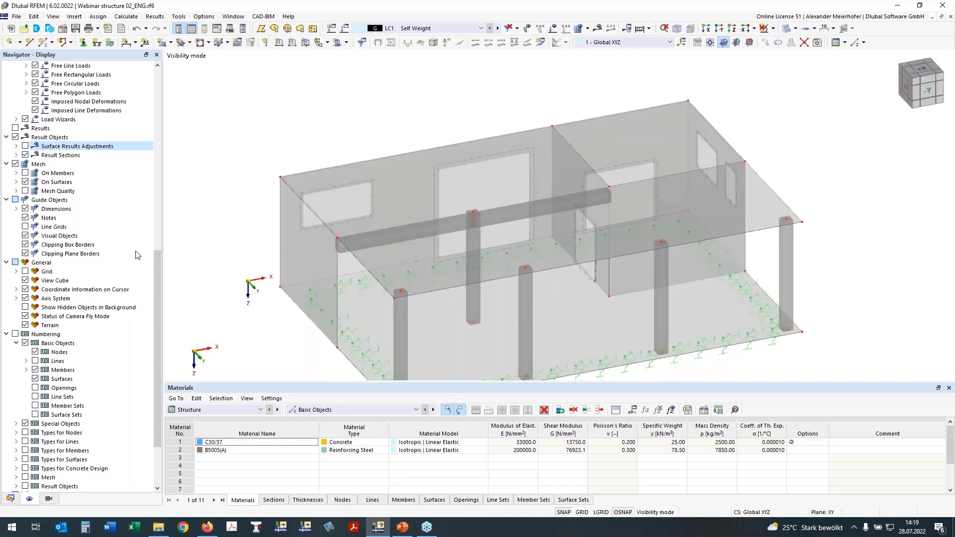
Turn on the Rib Section display for members and inspect the flange shapes of both ribs
scroll(59, 224, "up", 15)
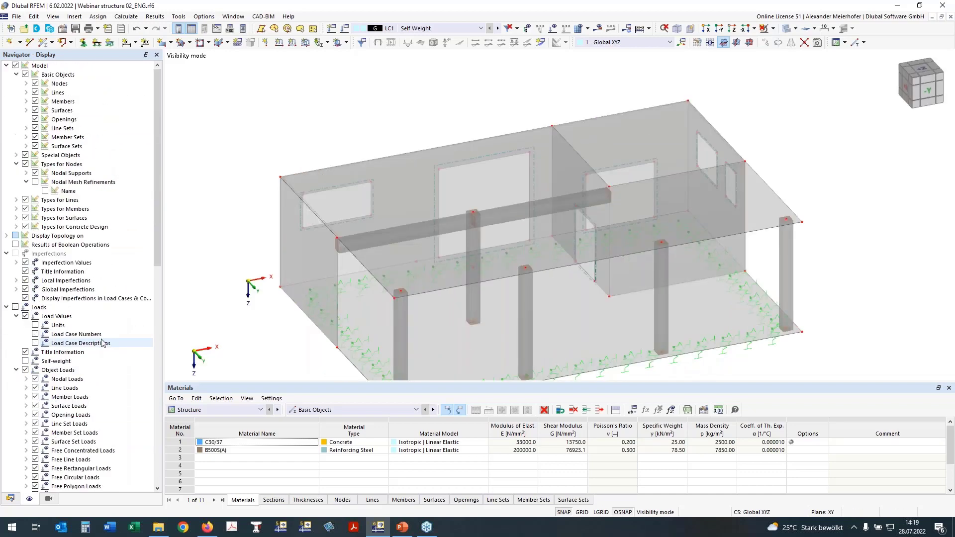
left_click(26, 102)
left_click(45, 119)
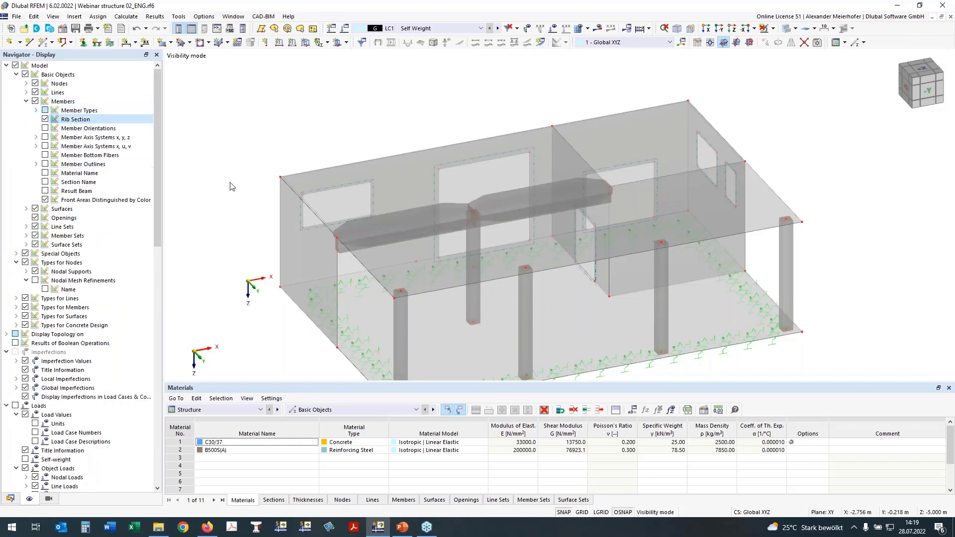
middle_click_drag(509, 192, 830, 200, "ctrl")
right_click_drag(830, 200, 733, 232)
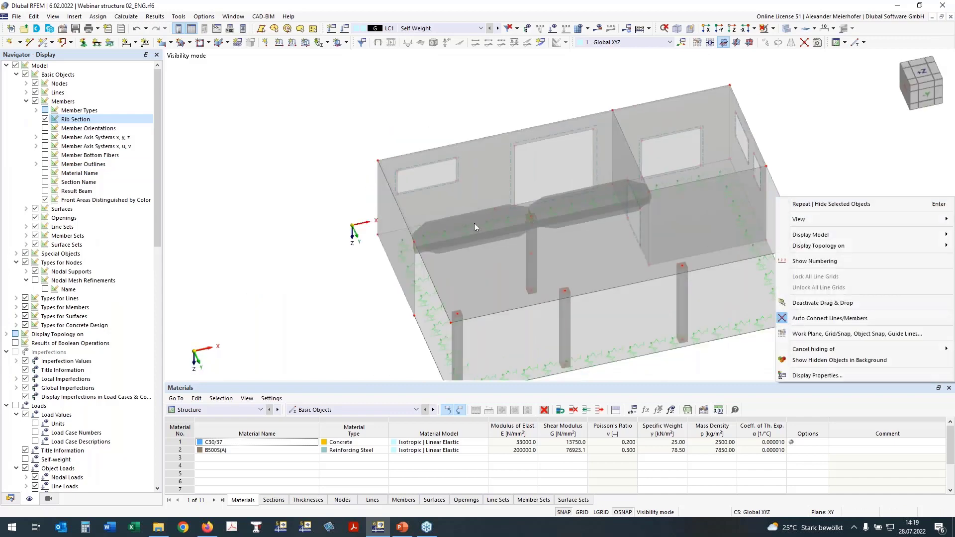
middle_click_drag(307, 270, 260, 182)
left_click_drag(259, 182, 261, 176, "ctrl")
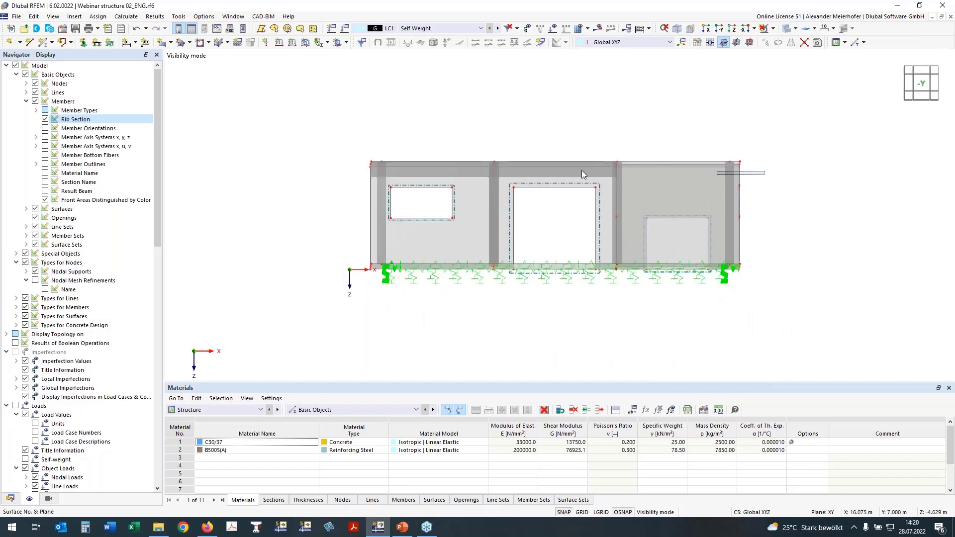
Isolate the intermediate slab with its two ribs and view it in plan
left_click_drag(776, 182, 792, 197)
left_click(780, 100)
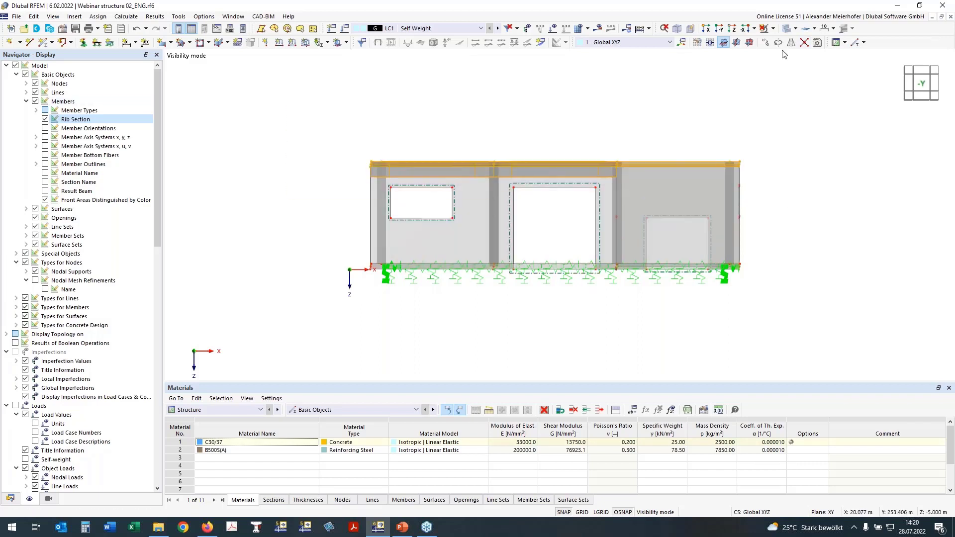
left_click(772, 30)
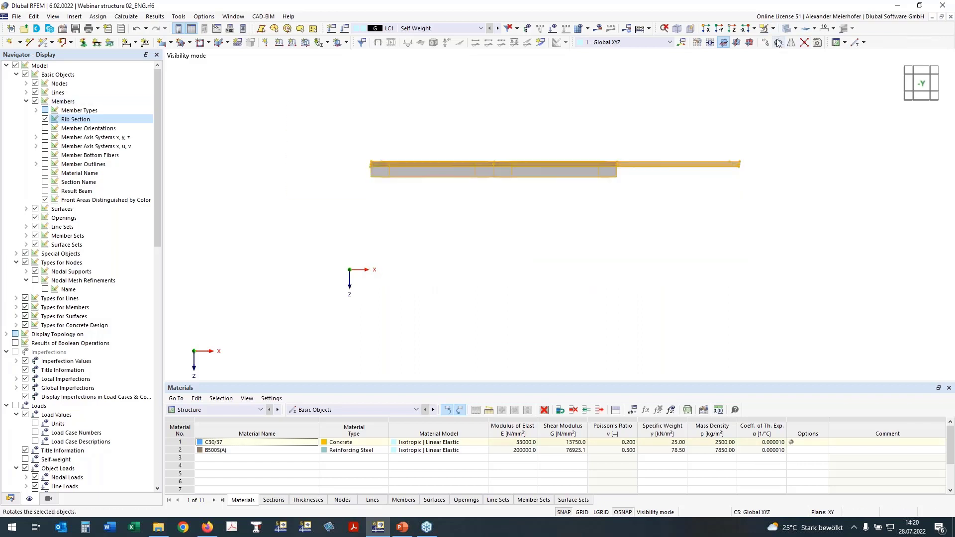
left_click(918, 68)
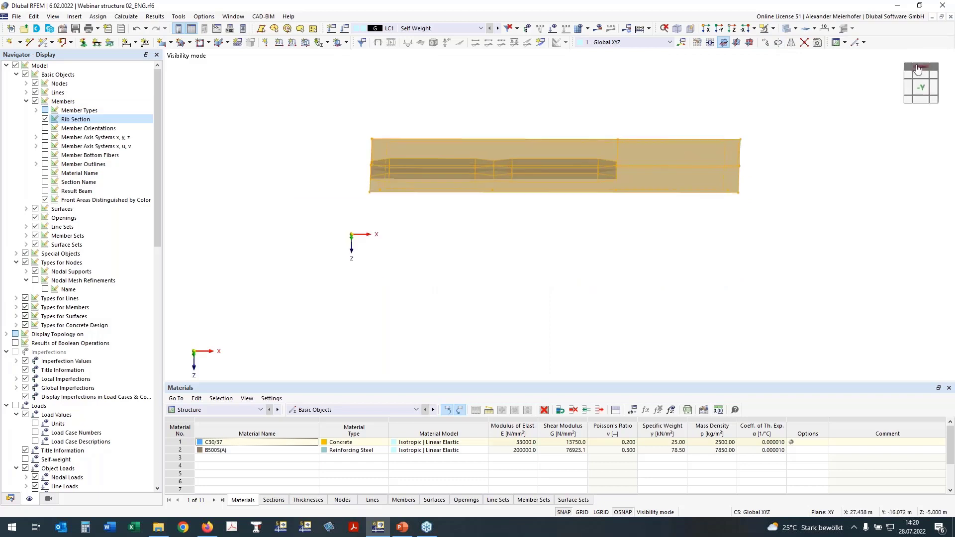
left_click(324, 156)
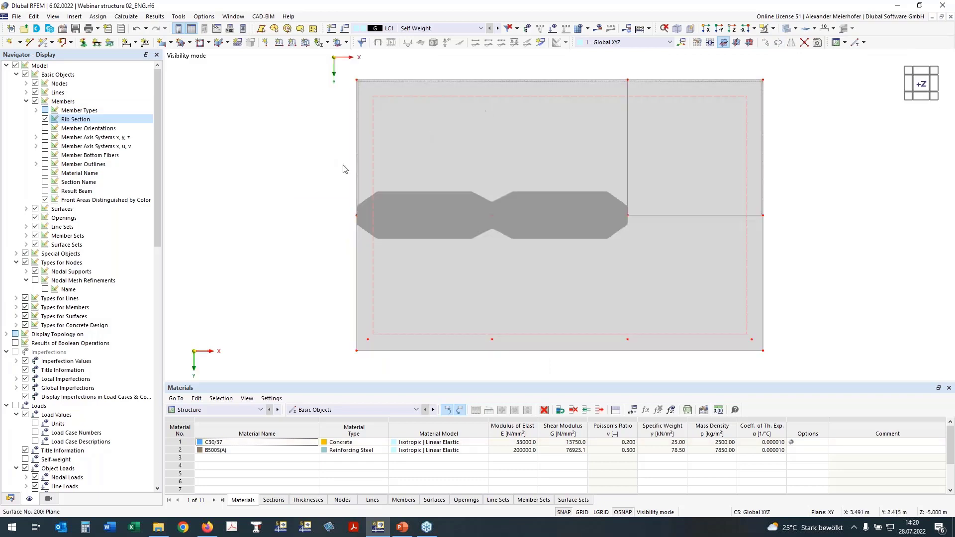
Open the intermediate slab's surface properties and review its concrete cover, durability and reinforcement direction settings
double_click(402, 104)
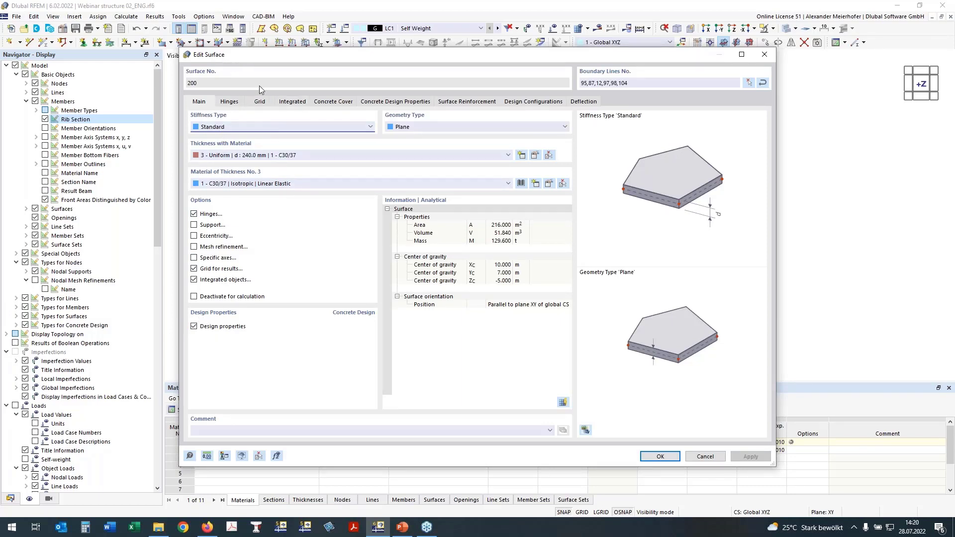
left_click(326, 103)
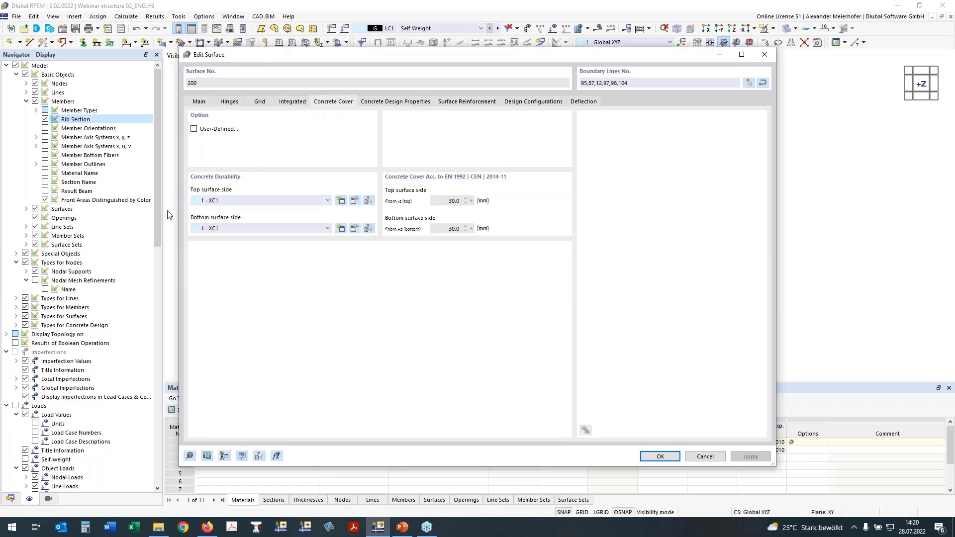
left_click(222, 201)
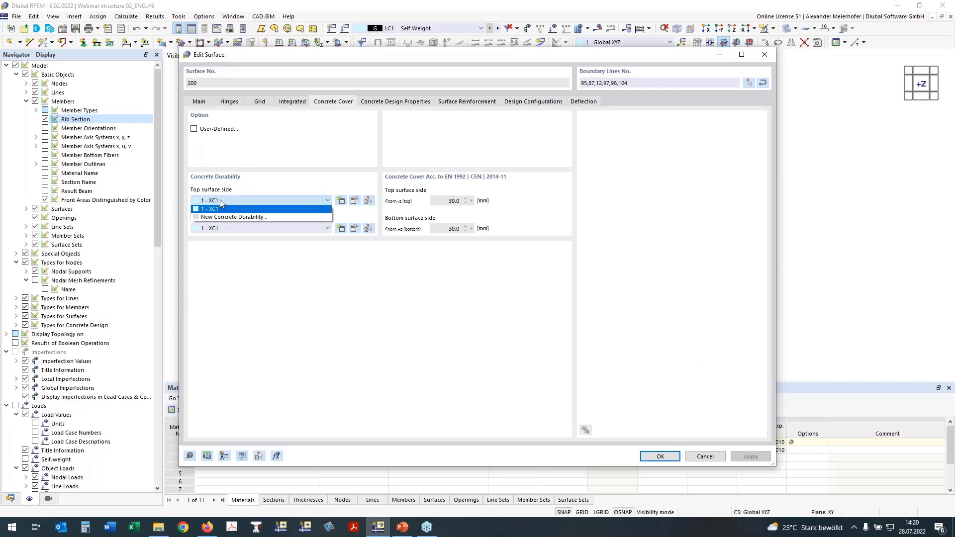
left_click(222, 201)
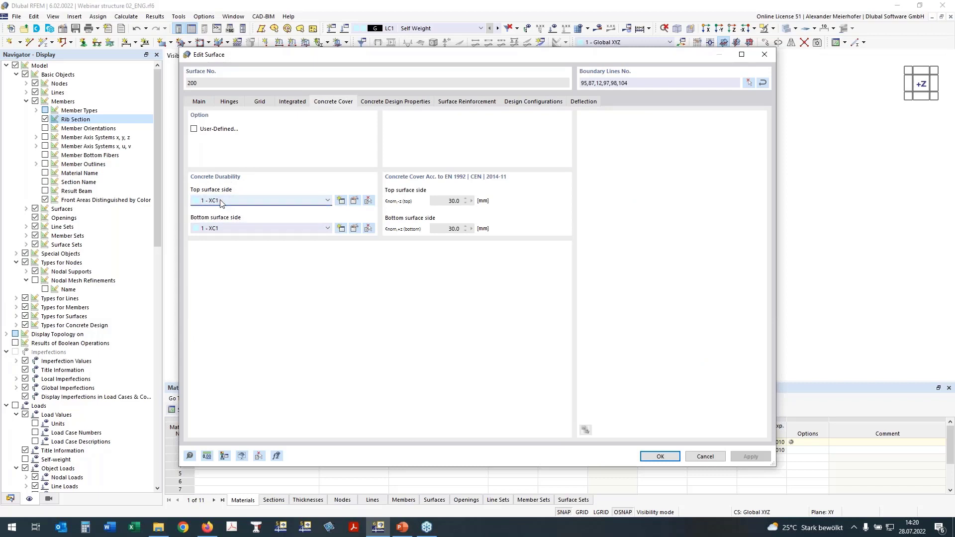
left_click(403, 102)
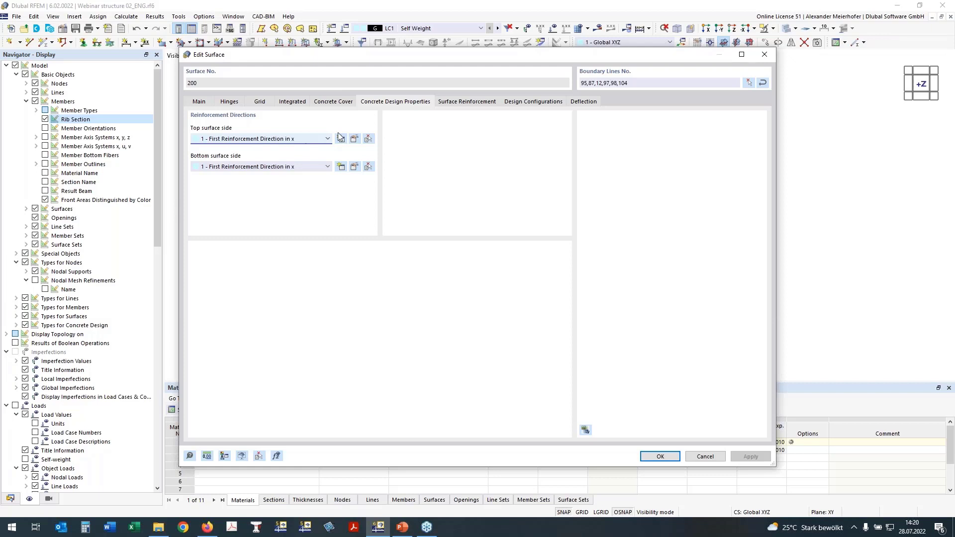
Create an on-surface rebar reinforcement for the slab with additional transverse reinforcement and name it Basic Reinforcement
left_click(471, 103)
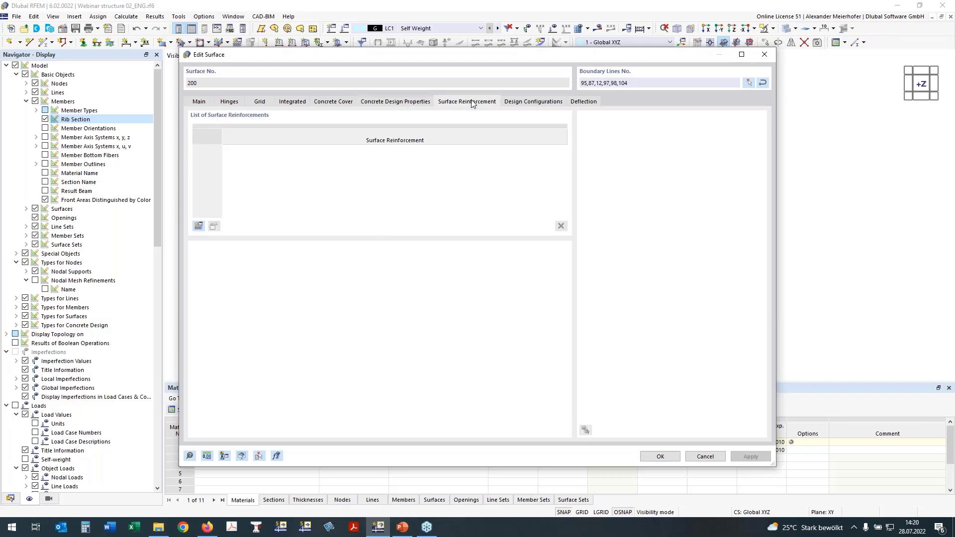
left_click_drag(443, 64, 445, 109)
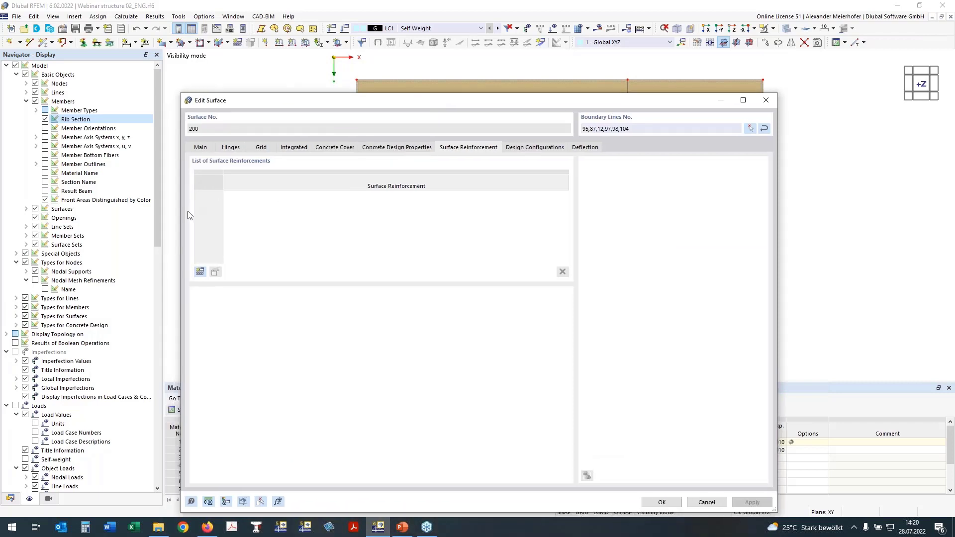
left_click(200, 273)
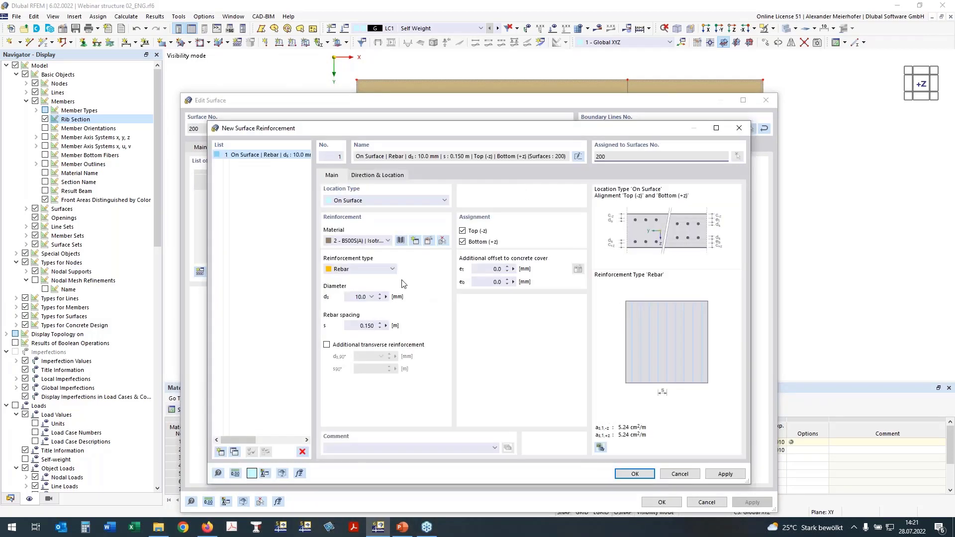
left_click(330, 344)
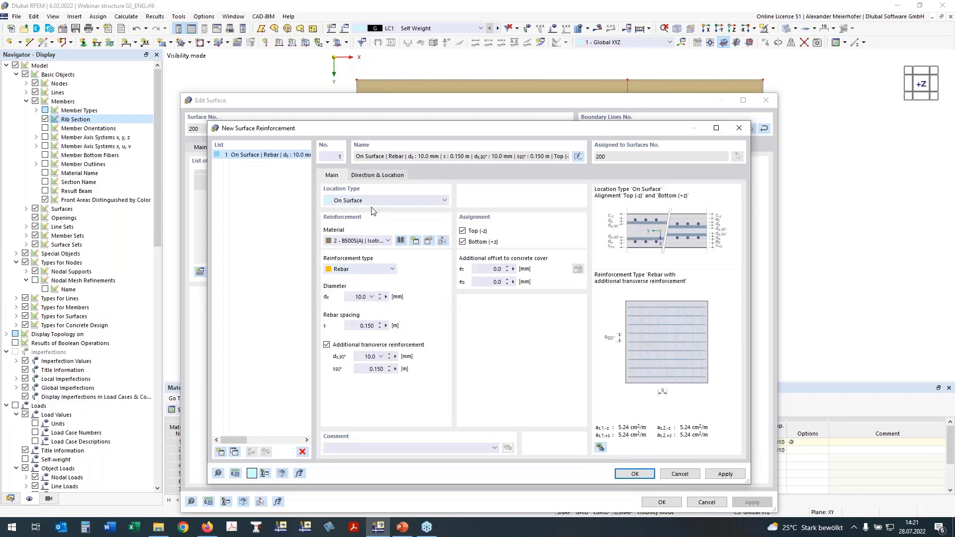
left_click(579, 156)
type("Basic Reinf")
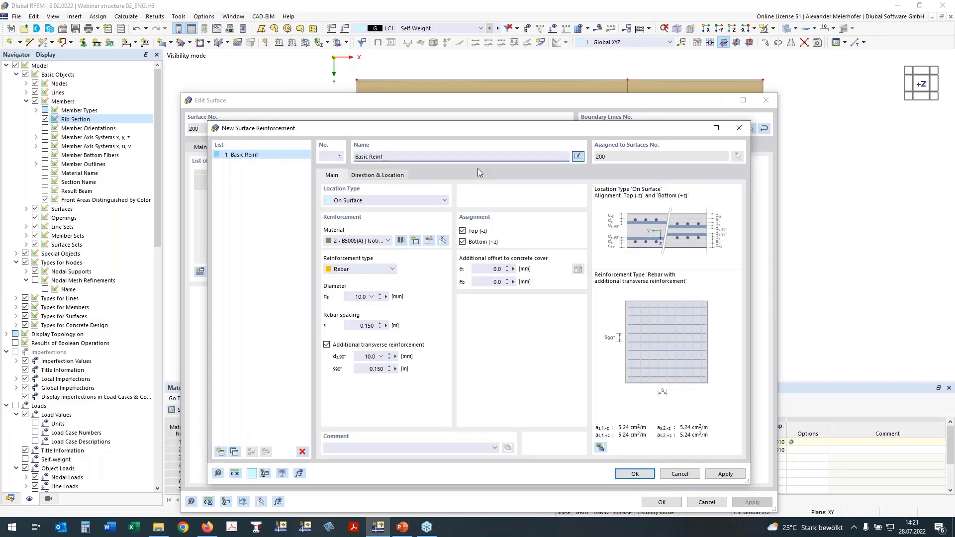
type("orcement")
Set the rebar spacing of Basic Reinforcement to 0.1 m in both directions and accept the reinforcement
double_click(369, 327)
type("1")
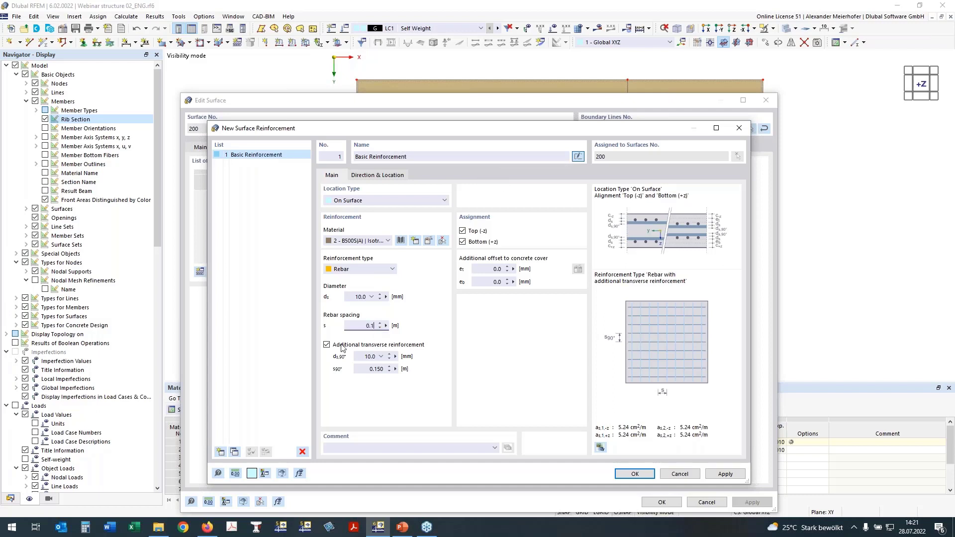
double_click(378, 371)
type("1")
left_click(353, 298)
left_click(640, 474)
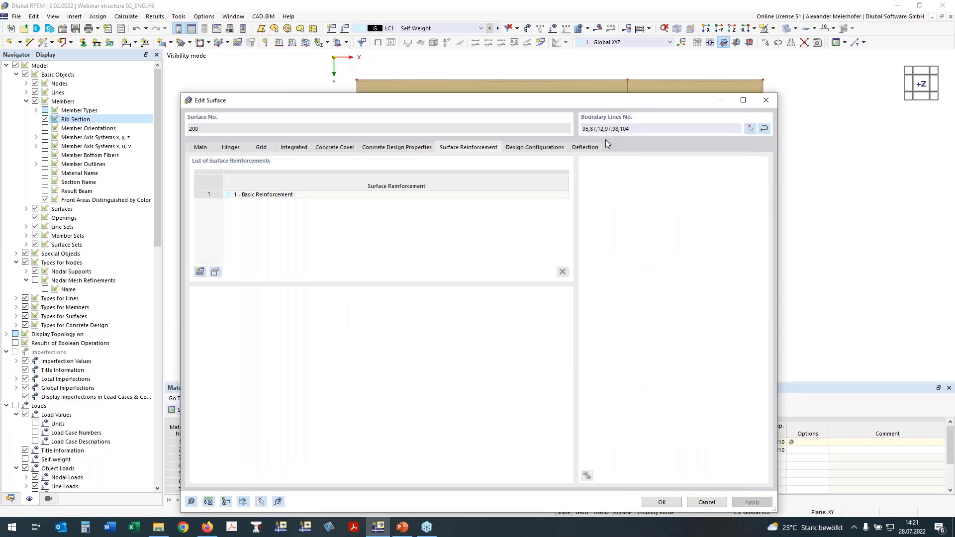
Review the slab's design configurations and set its deflection displacement reference to Parallel surface at the point of minimum nodal deformation
left_click(547, 148)
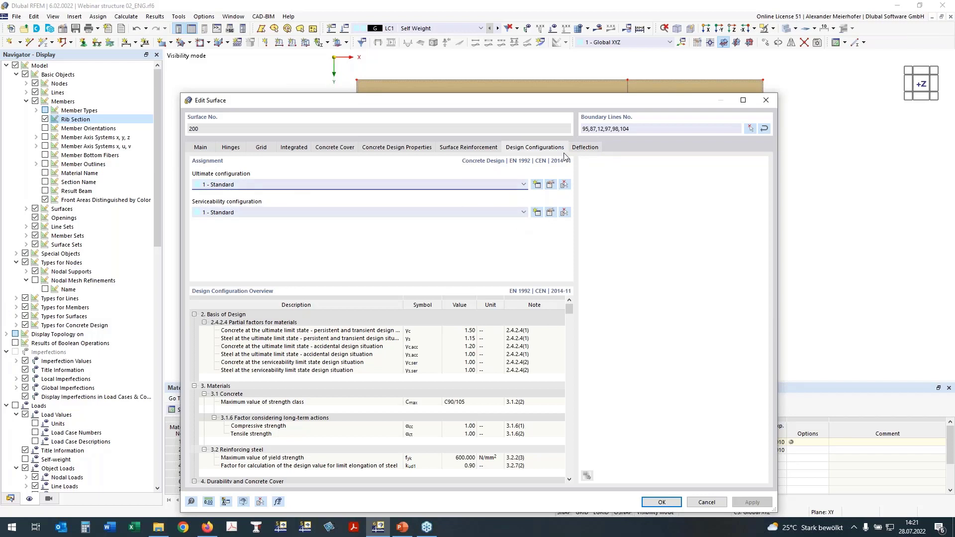
left_click(585, 148)
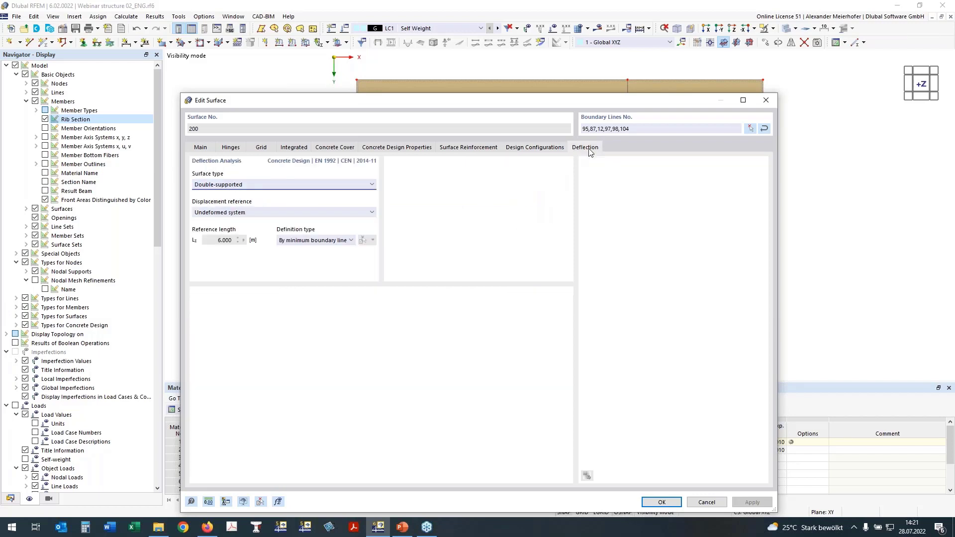
left_click_drag(445, 93, 456, 170)
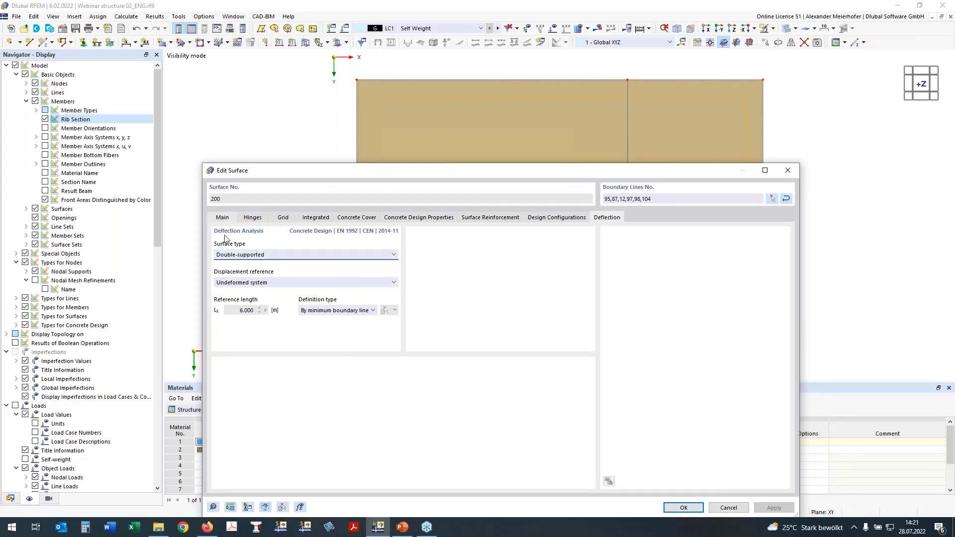
left_click(233, 284)
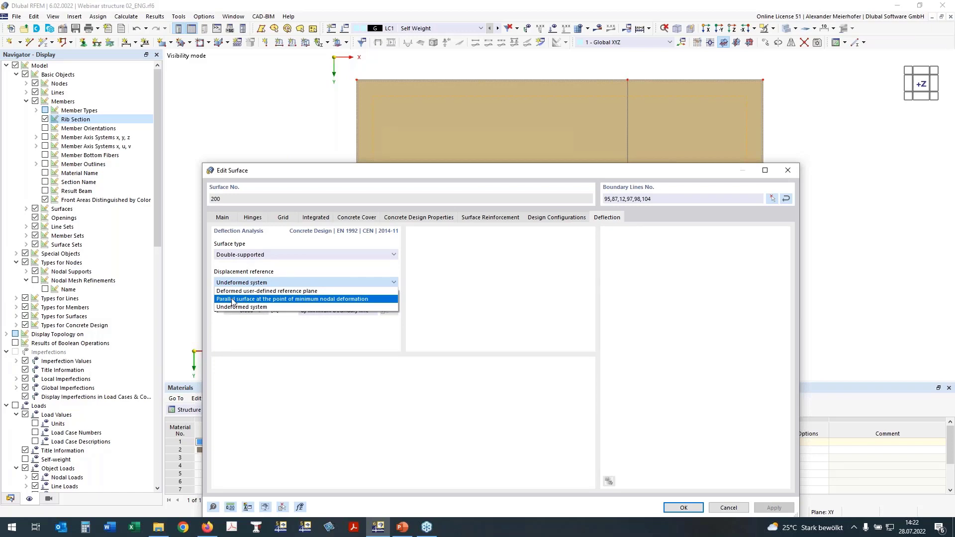
left_click(244, 283)
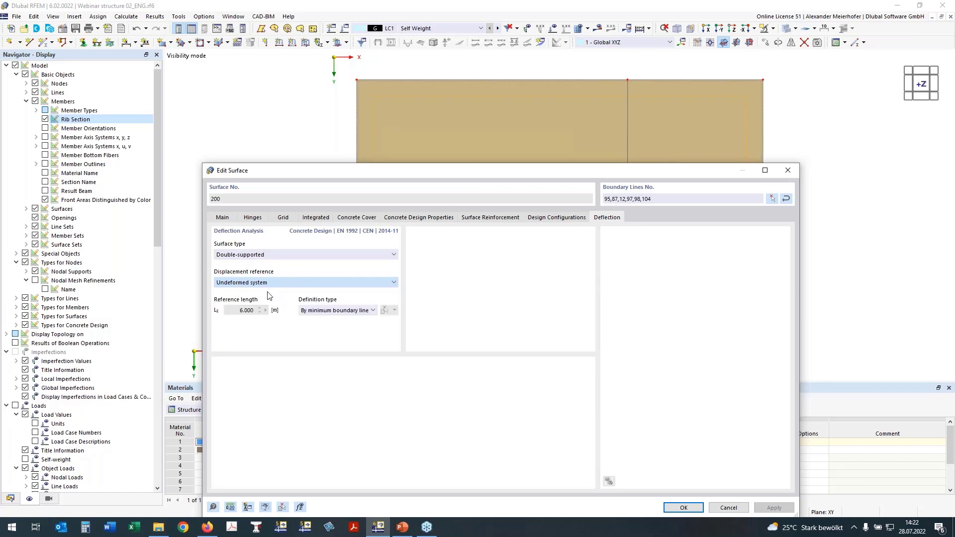
scroll(251, 285, "down", 1)
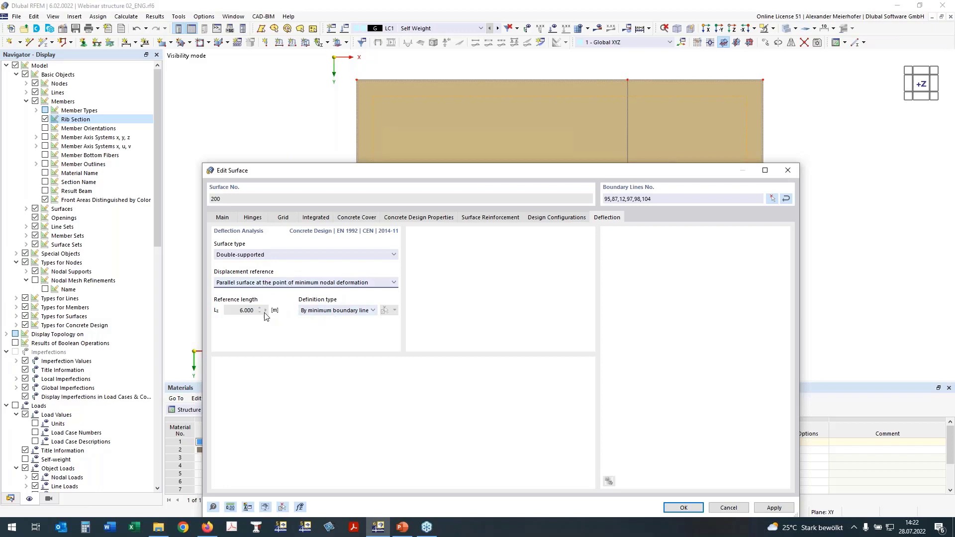
Define the slab's deflection reference length manually from the node between the ribs to the column node at X 7 m, Y 12.5 m
left_click(337, 311)
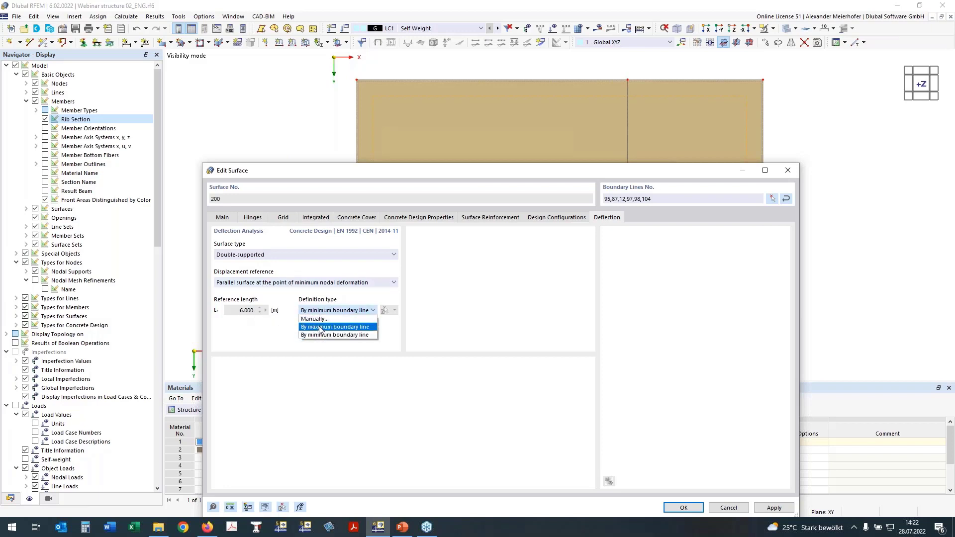
left_click(338, 318)
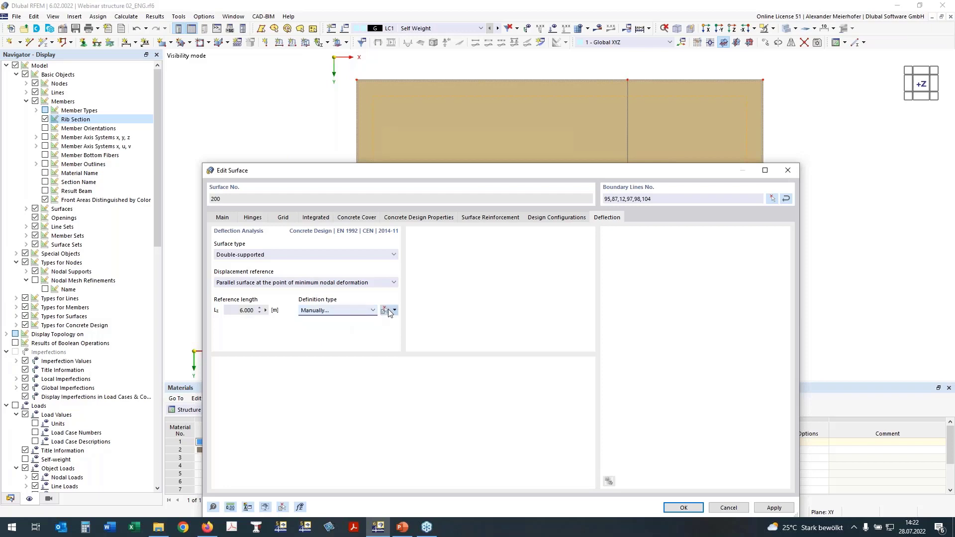
left_click(395, 310)
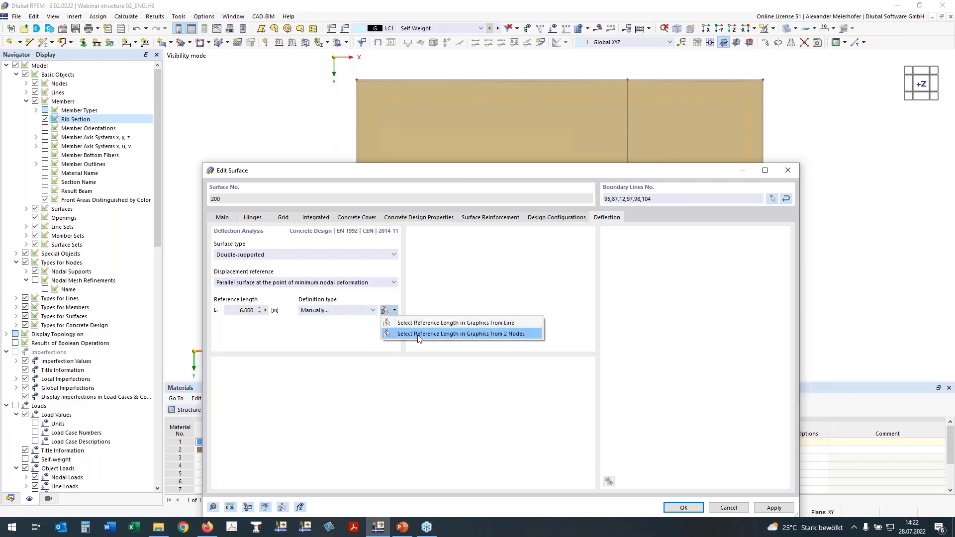
left_click(418, 335)
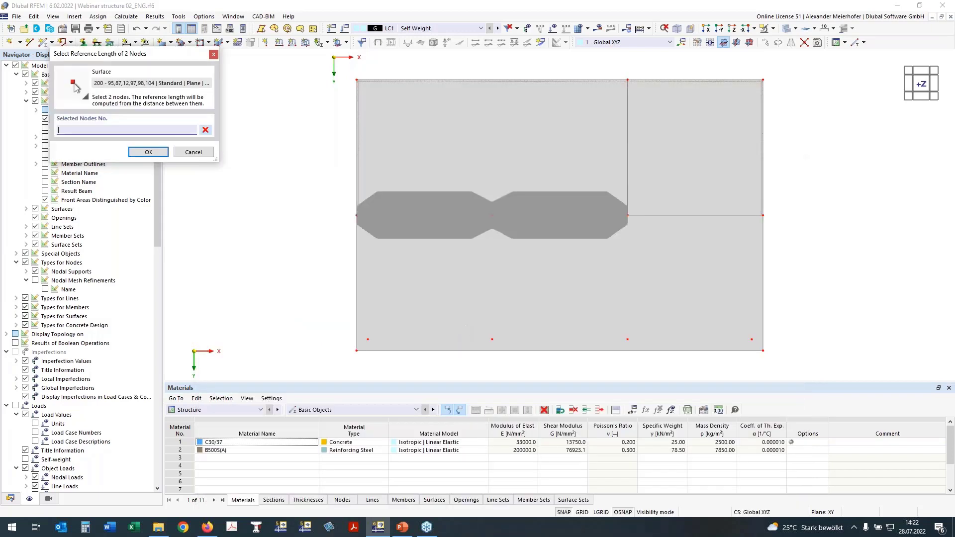
left_click(492, 214)
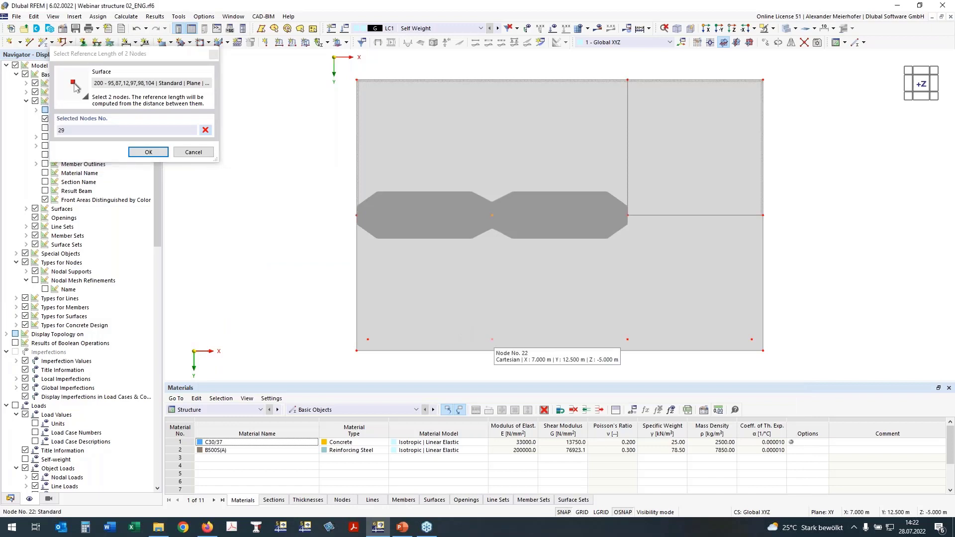
left_click(492, 340)
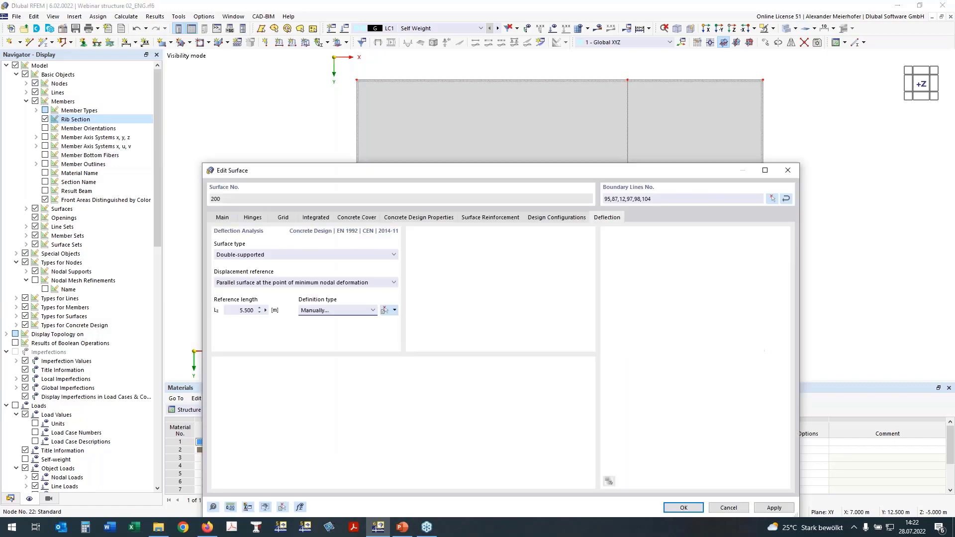
left_click(684, 508)
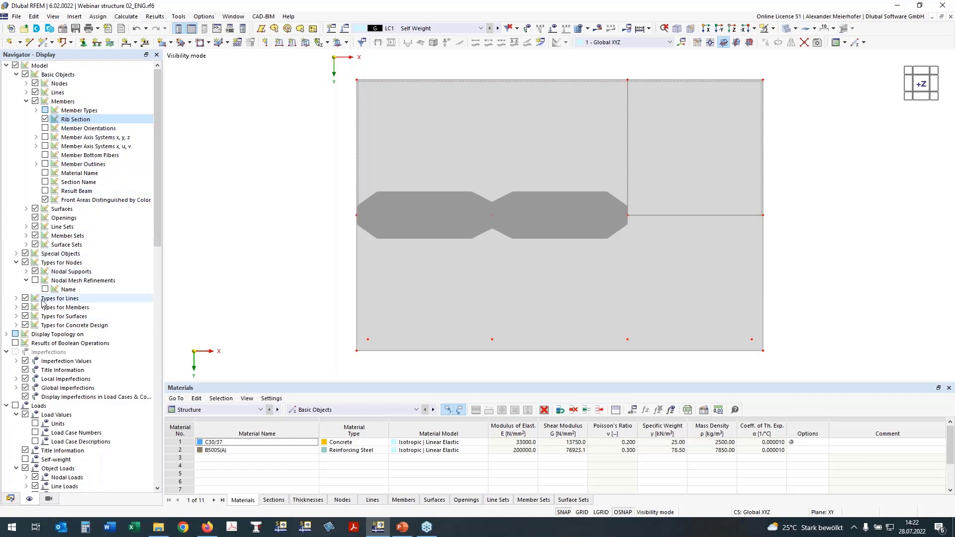
Display the on-surface longitudinal reinforcement to inspect the slab's rebar layout in plan, and switch the surface reinforcement display off again
left_click(16, 326)
scroll(34, 321, "down", 2)
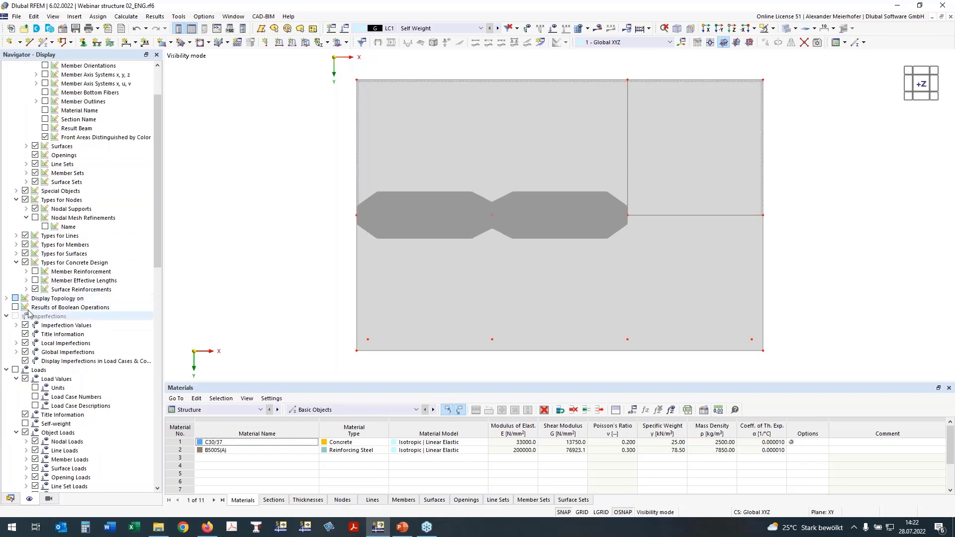
left_click(26, 290)
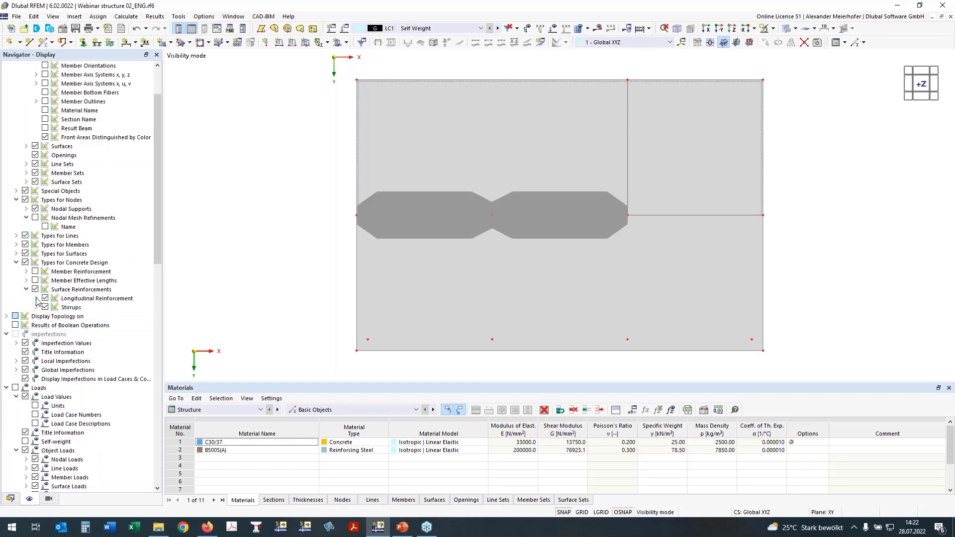
left_click(37, 299)
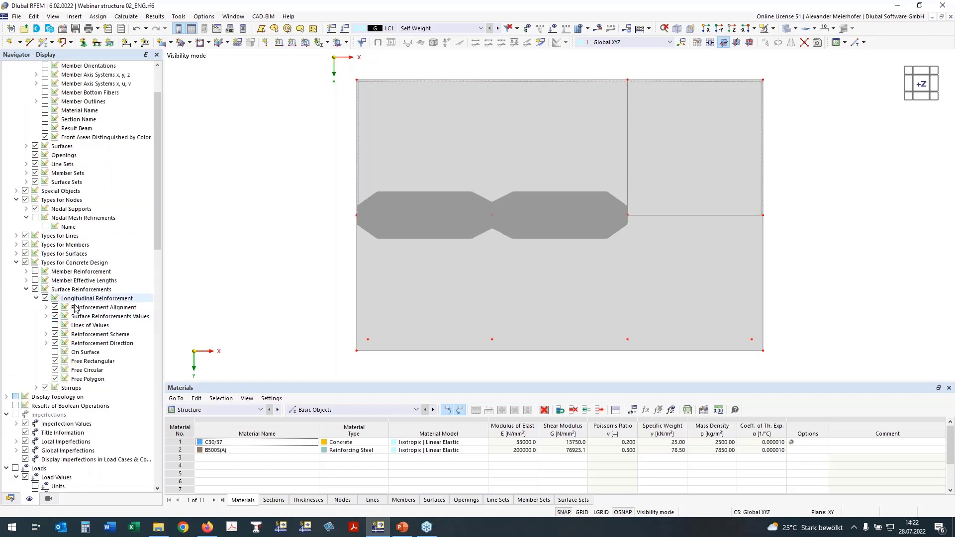
left_click(55, 353)
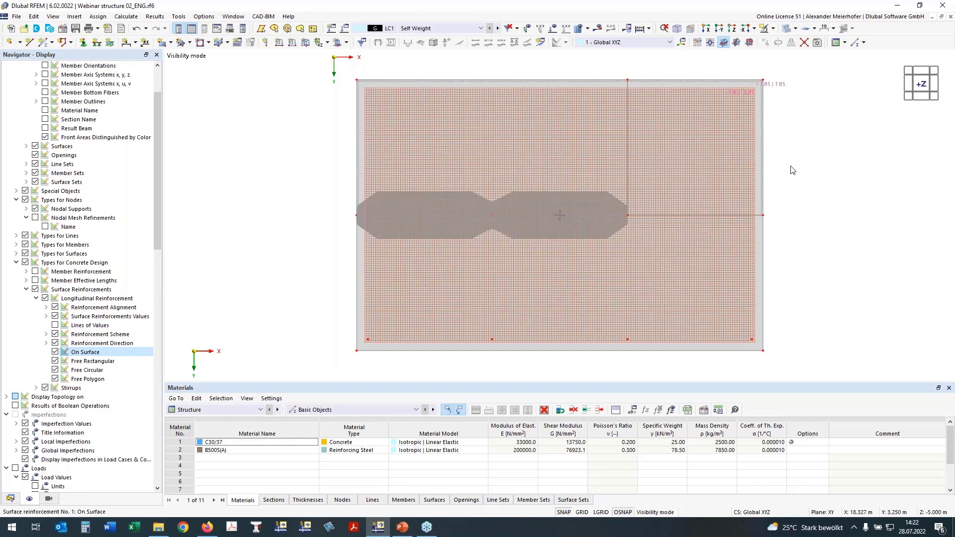
middle_click_drag(793, 170, 787, 207, "ctrl")
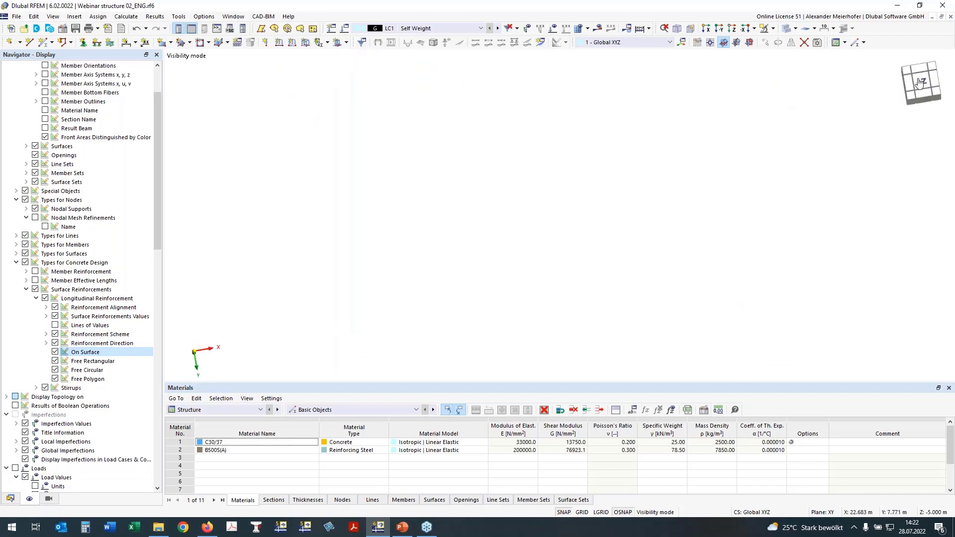
left_click(919, 82)
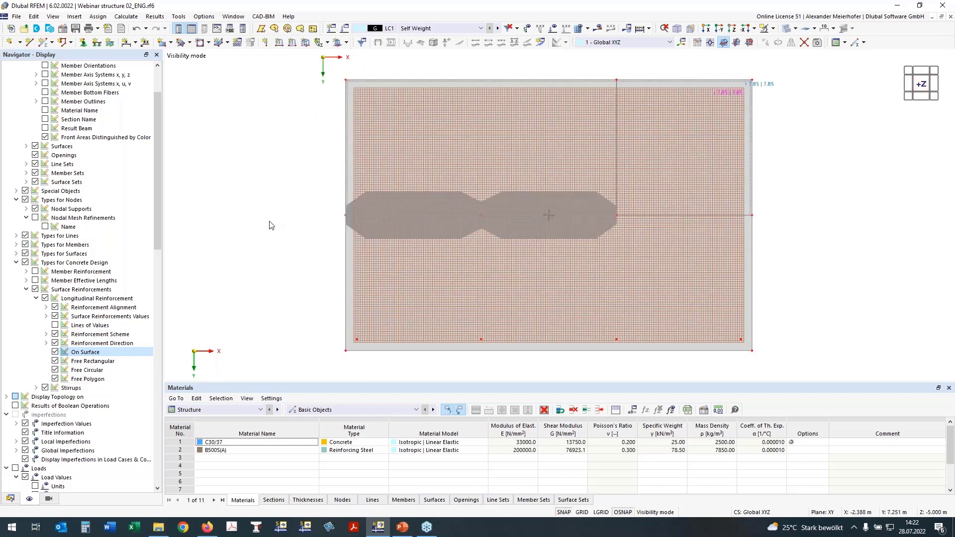
left_click(35, 290)
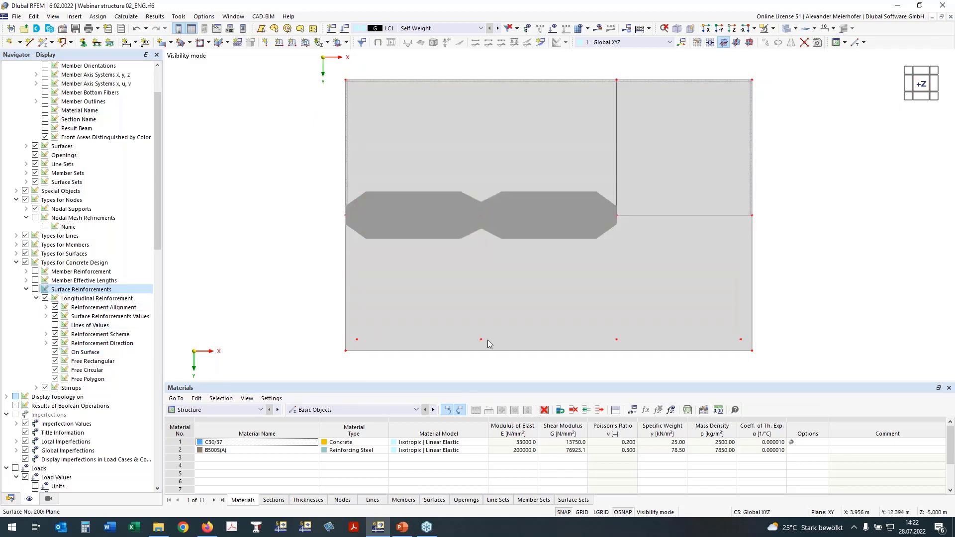
Activate punching design for the four column nodes along the slab edge at Y 12.5 m
middle_click_drag(659, 351, 300, 355, "ctrl")
left_click_drag(293, 305, 818, 355)
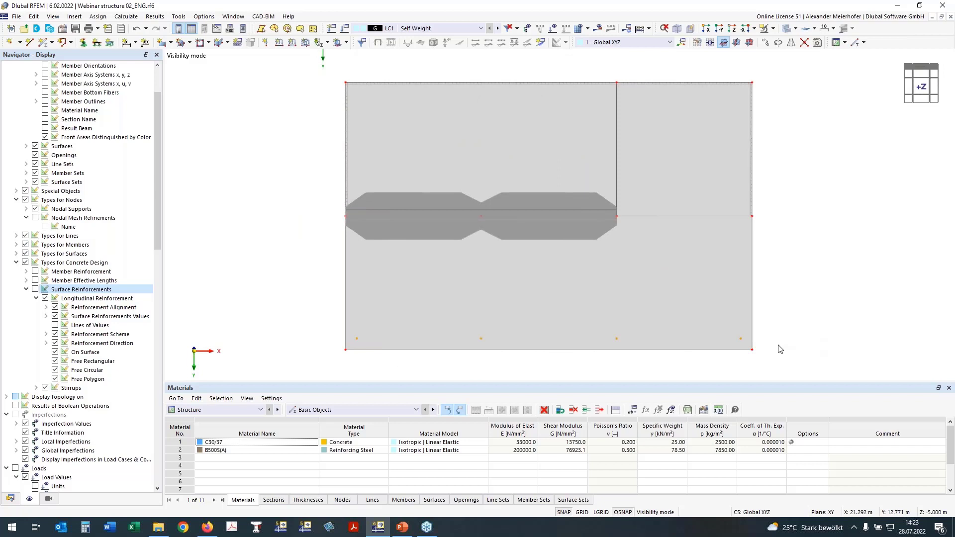
right_click(741, 340)
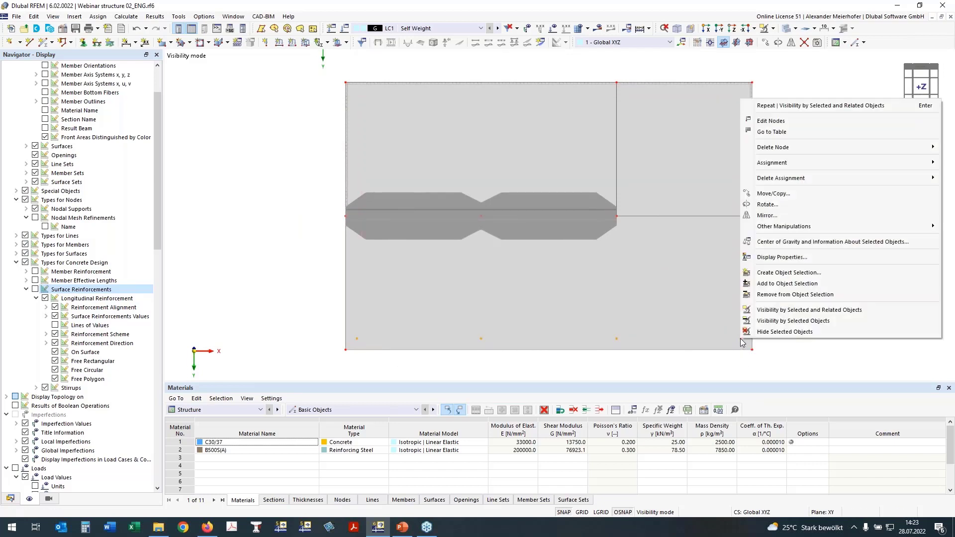
left_click(771, 121)
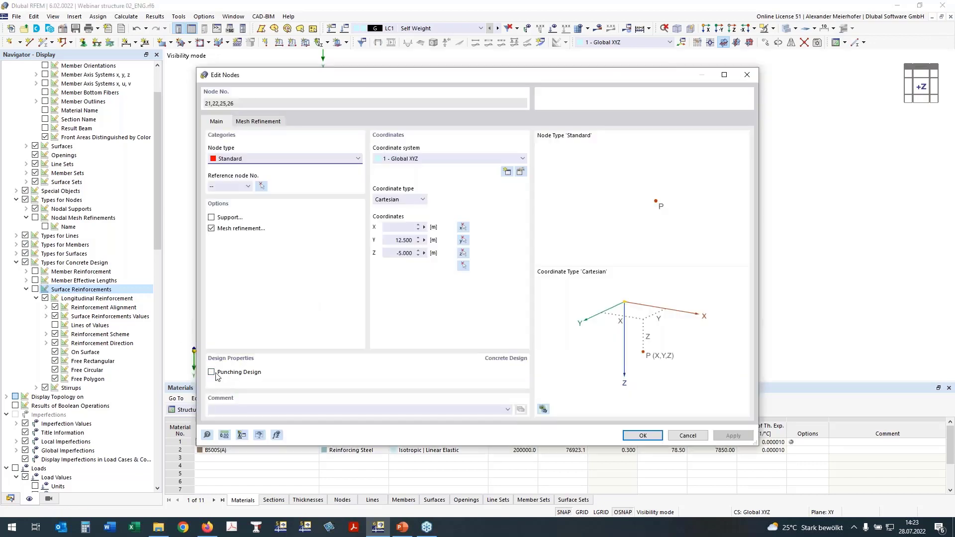
left_click(234, 372)
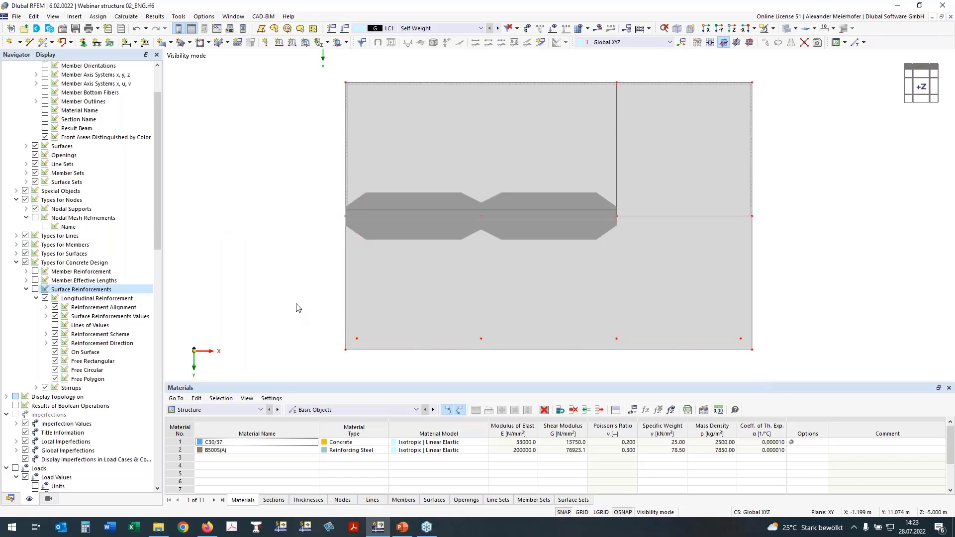
Create a continuous member set from the two ribs at Y 7 m and activate its concrete design properties
mouse_move(296, 304)
middle_mouse_down("ctrl")
mouse_move(304, 292)
mouse_move(293, 310)
mouse_move(287, 298)
middle_mouse_up("ctrl")
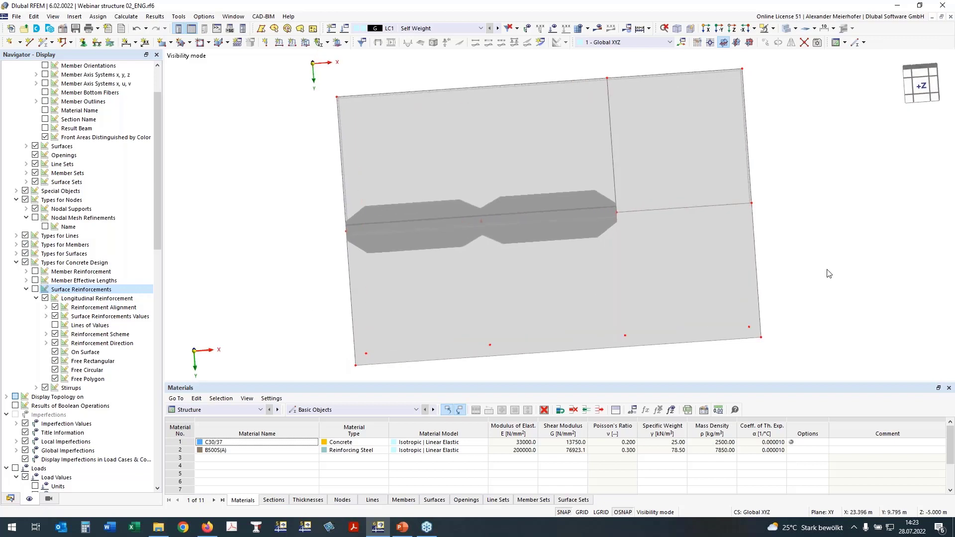
left_click(923, 89)
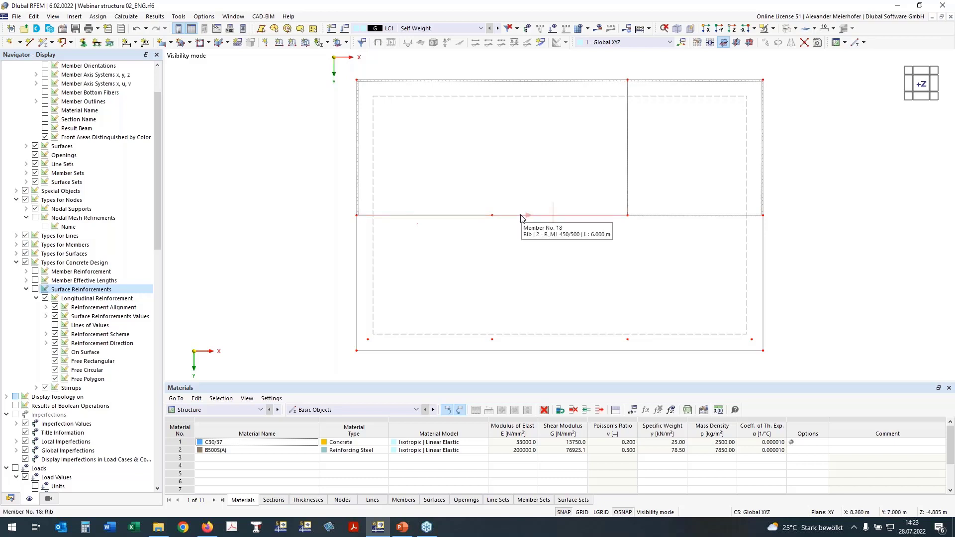
left_click(457, 215)
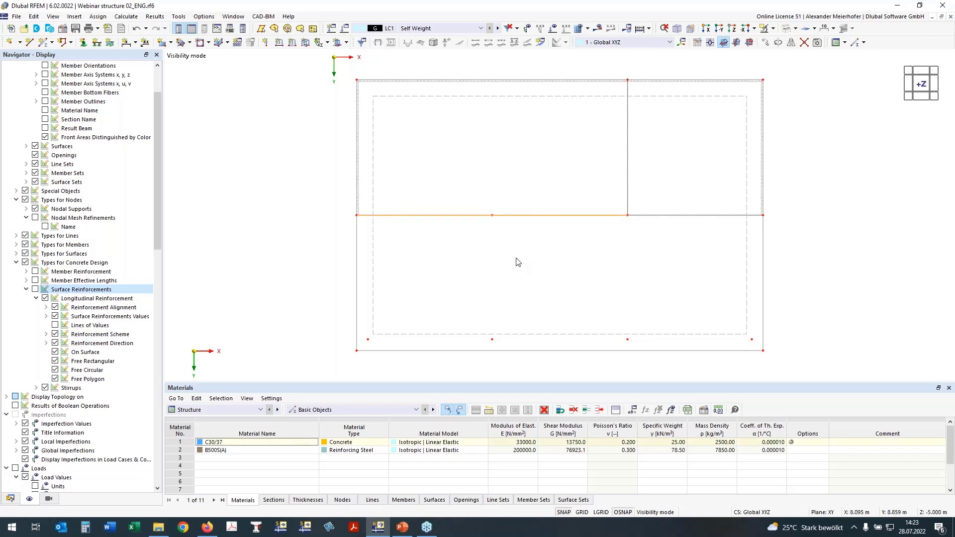
right_click(531, 217)
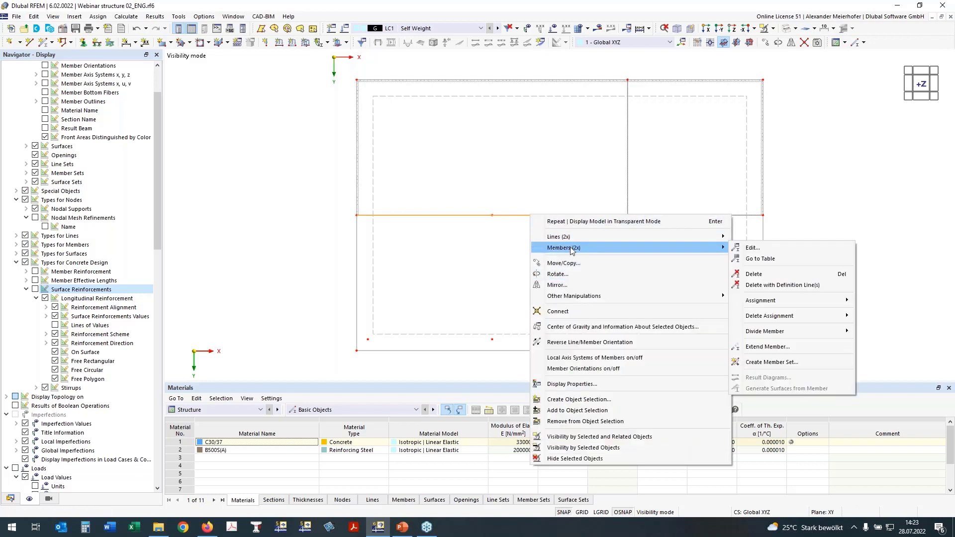
left_click(789, 362)
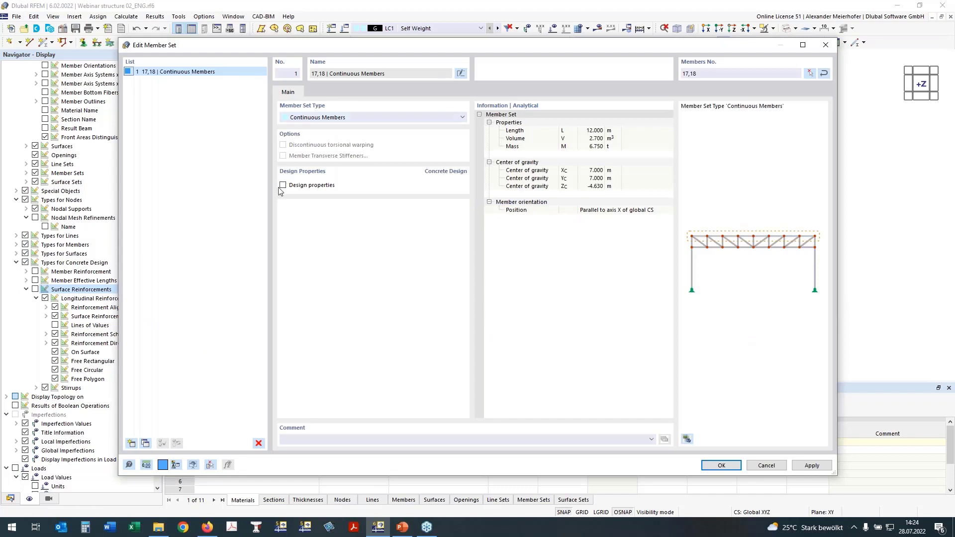
left_click(283, 185)
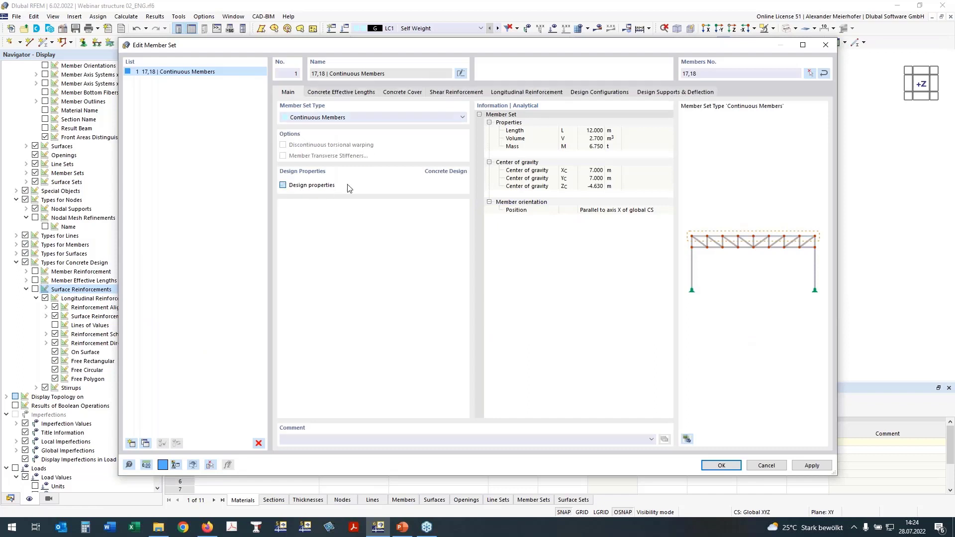
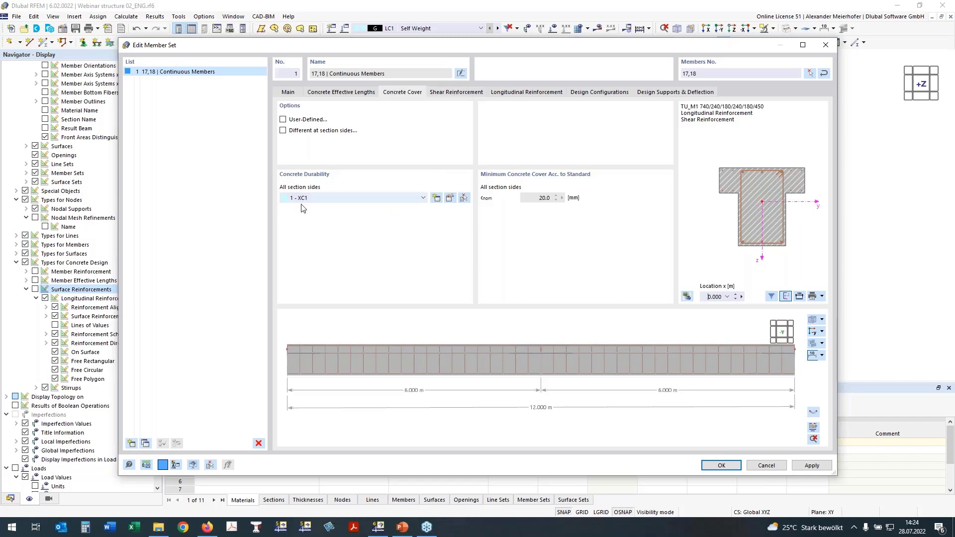
Set the stirrup distance of the rib member set's shear reinforcement to 0.15 m and view the reinforcement in plan
left_click(457, 93)
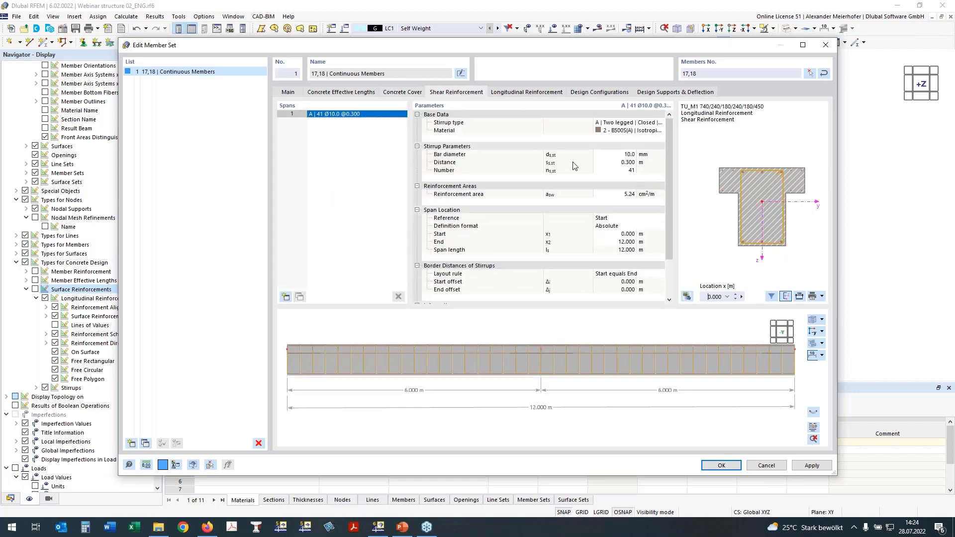
left_click(630, 163)
type("0,15")
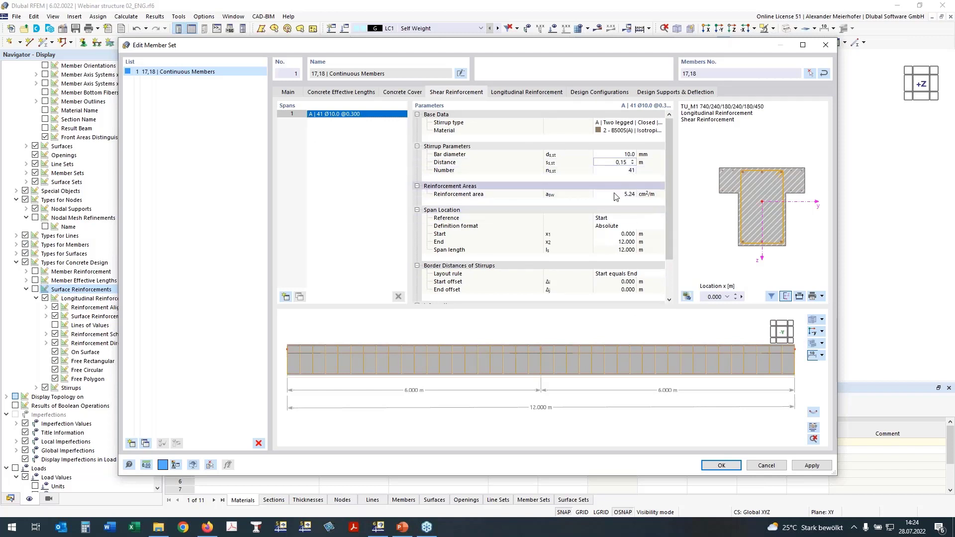
key("Return")
left_click(814, 333)
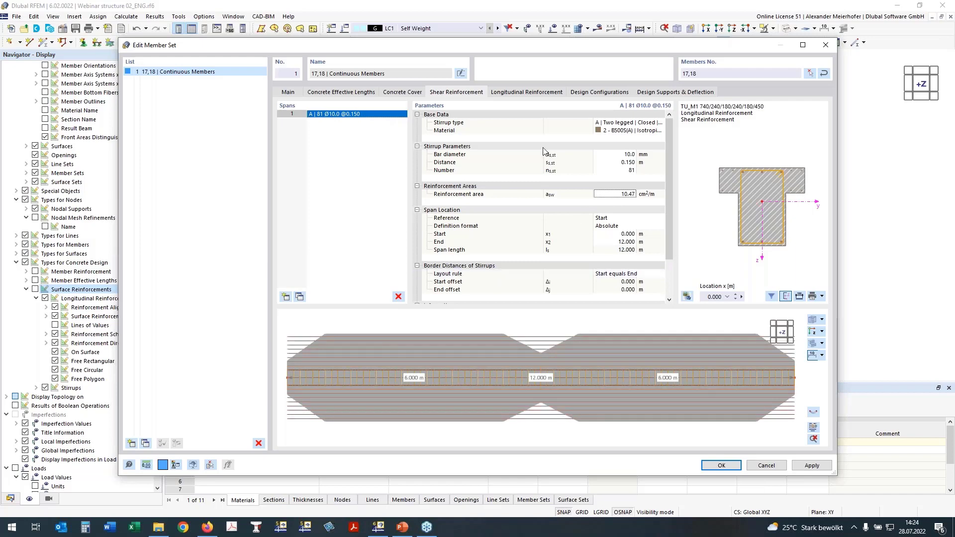
Set the member set's longitudinal reinforcement to Unsymmetrical with 2 lateral bars and 4 bottom bars, checking the section at x 0.7 m
left_click(526, 92)
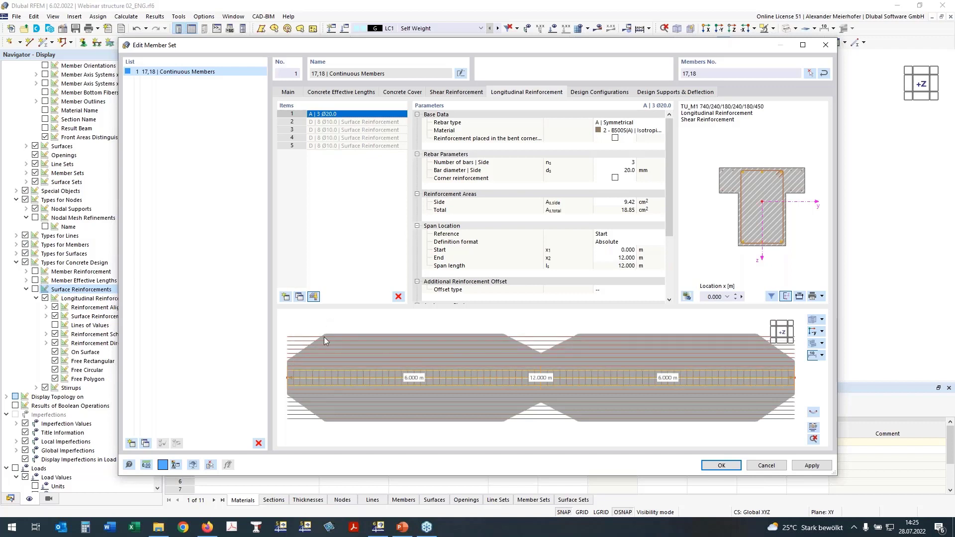
left_click(735, 295)
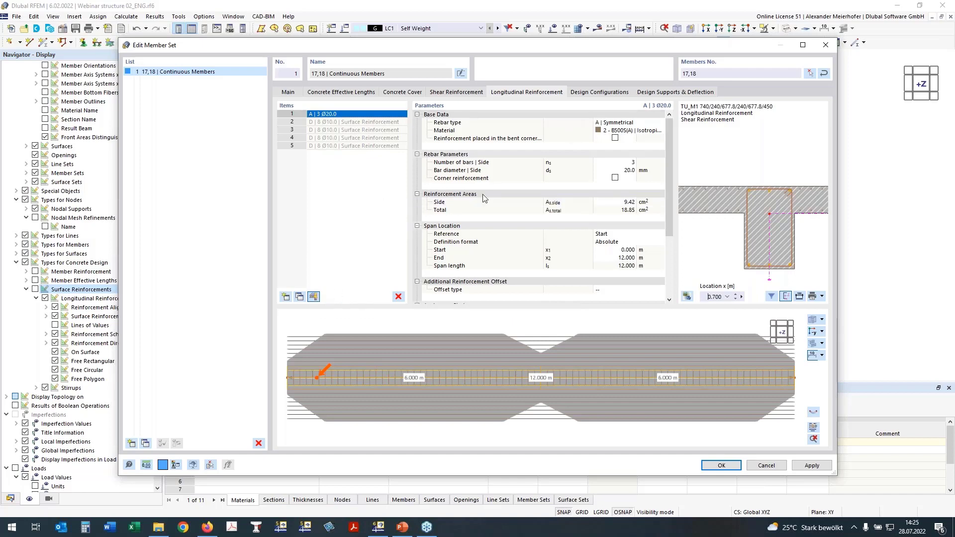
left_click(620, 123)
left_click(612, 135)
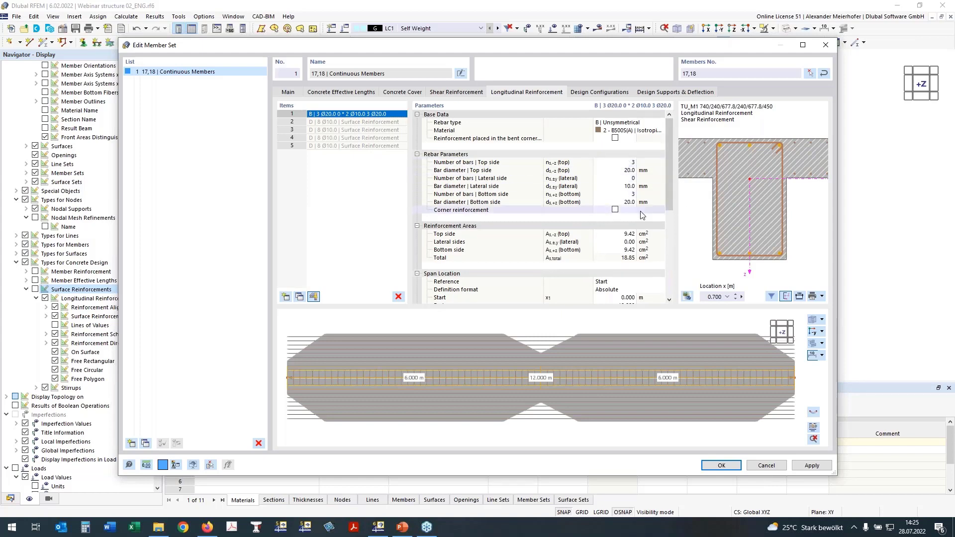
left_click(626, 179)
type("2")
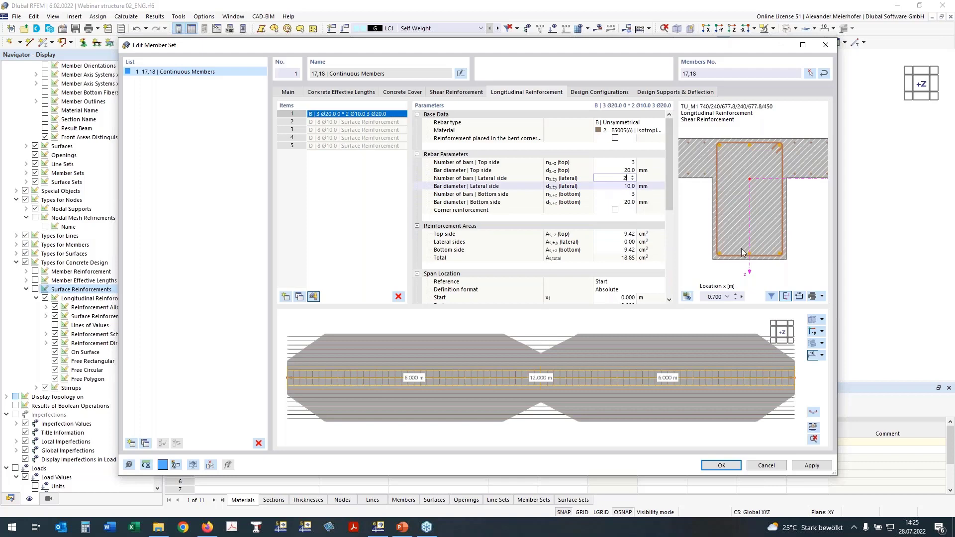
left_click(625, 194)
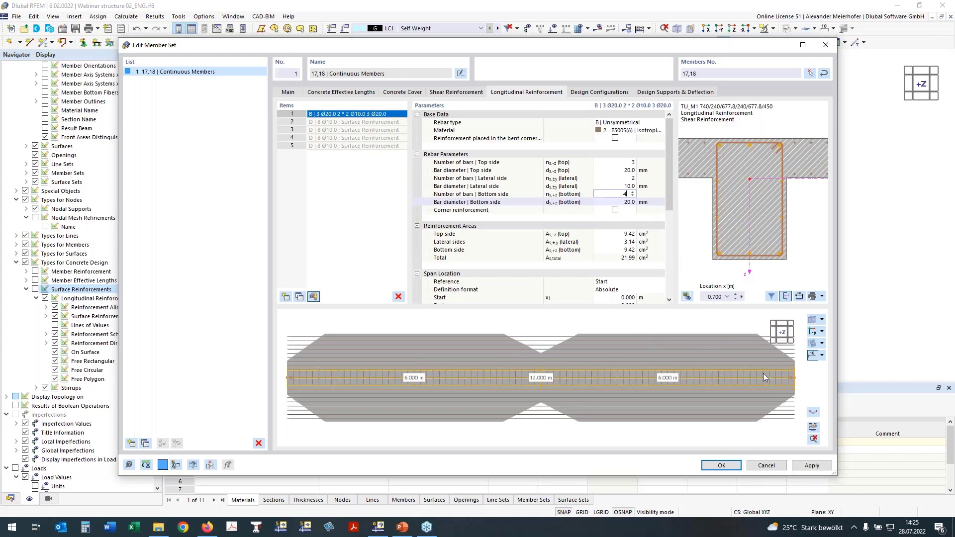
key("Tab")
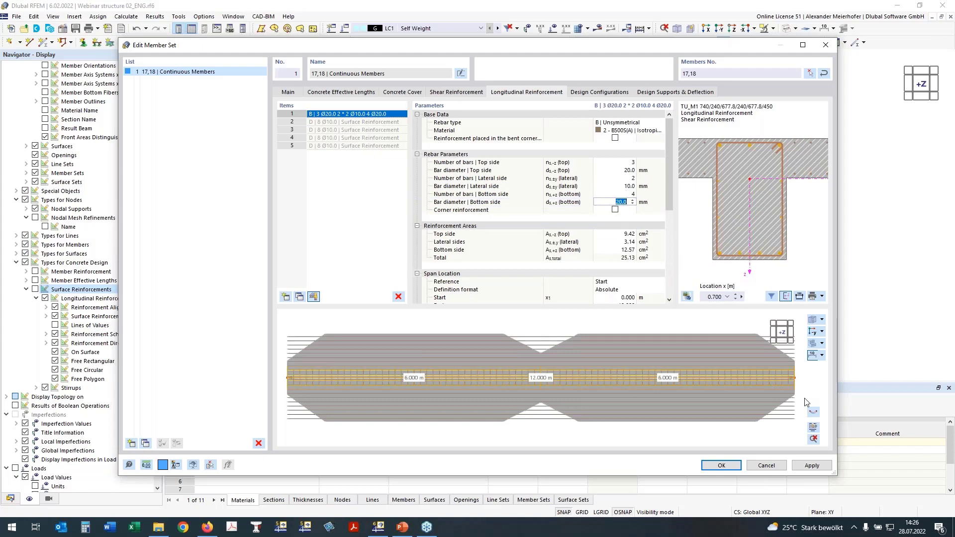
Inspect the rib member set's reinforcement layout drawing and close it again
left_click(813, 428)
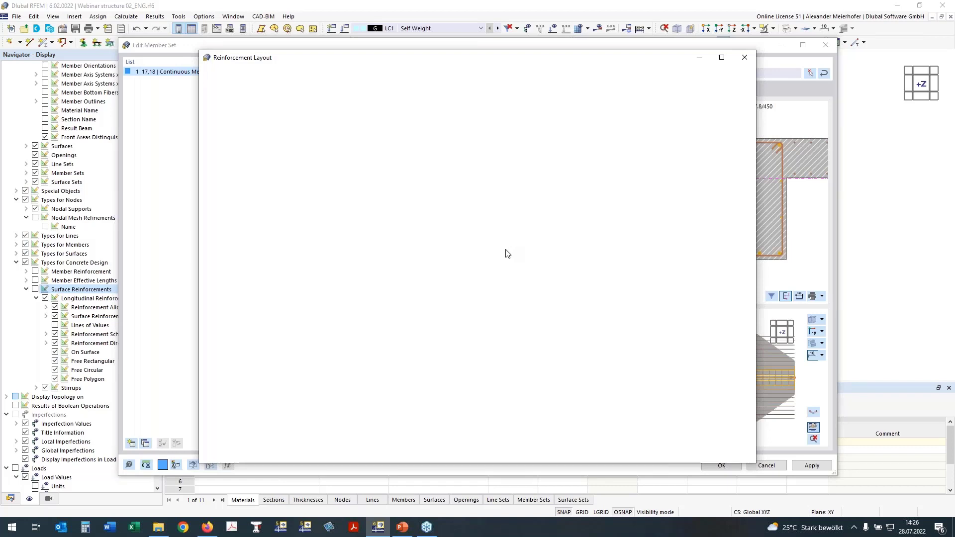
scroll(534, 235, "down", 1)
middle_click_drag(582, 241, 568, 217)
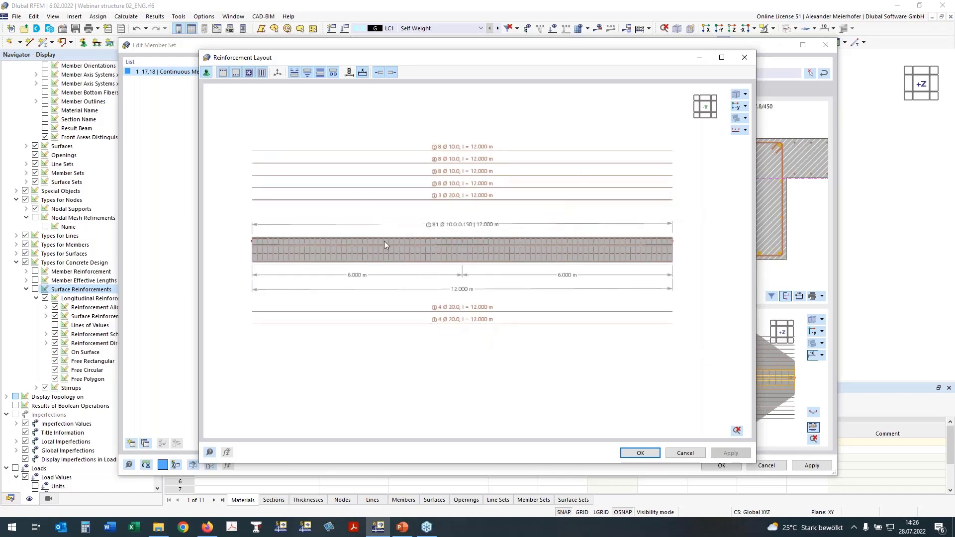
scroll(433, 226, "up", 2)
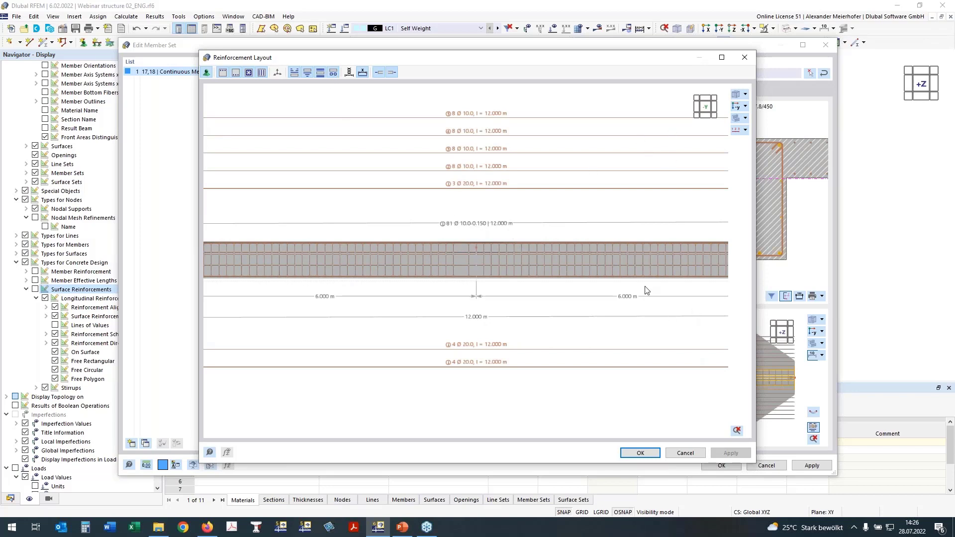
left_click(644, 457)
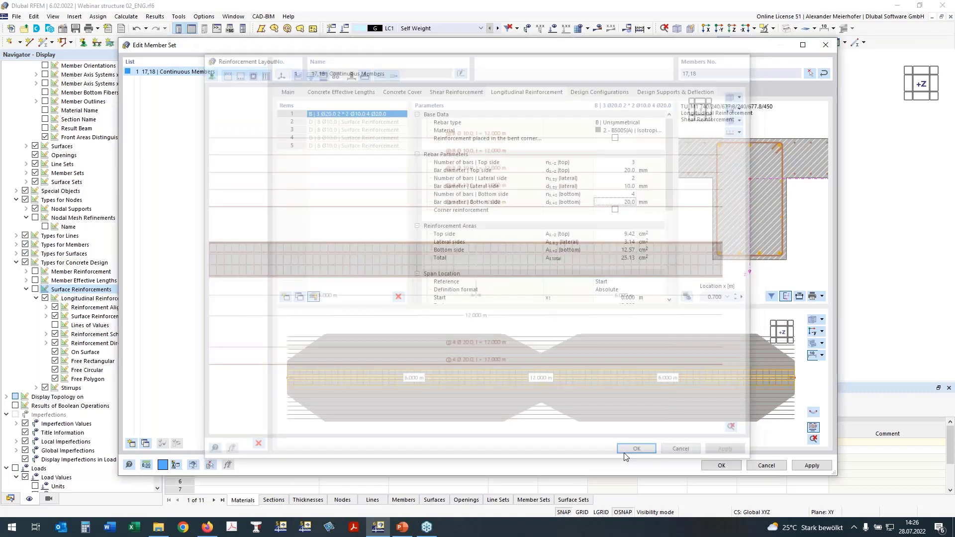
Set the member set's deflection check direction to Local axis z and its displacement reference to Deformed segment ends
left_click(663, 93)
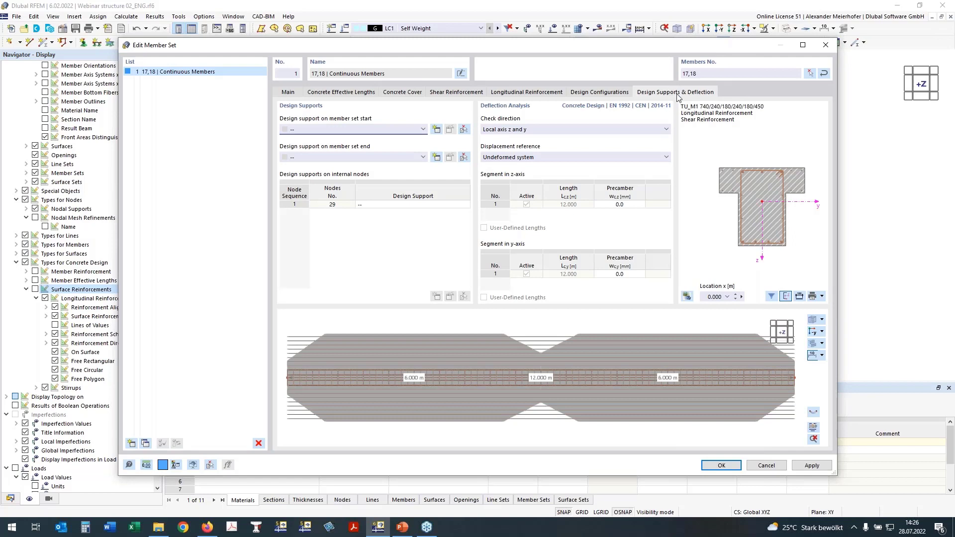
left_click(534, 131)
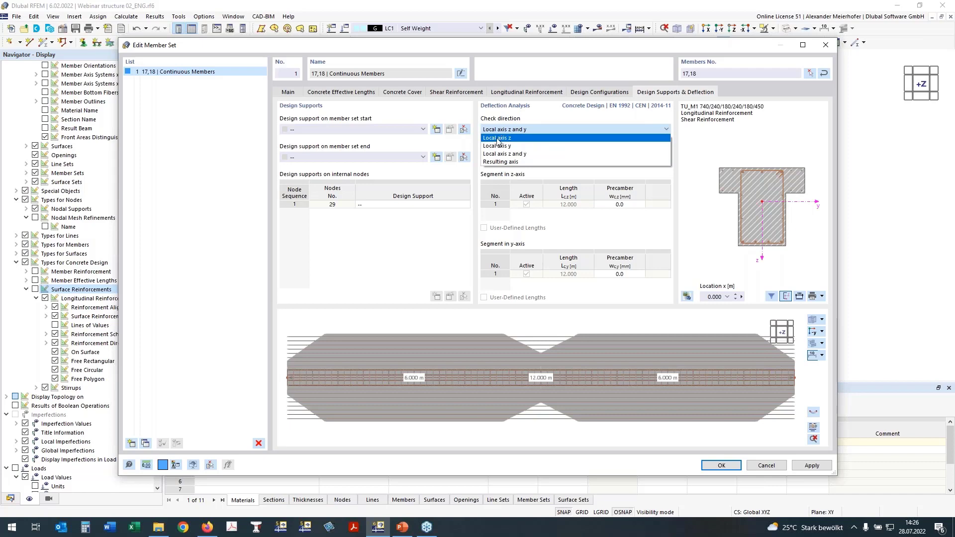
key("Escape")
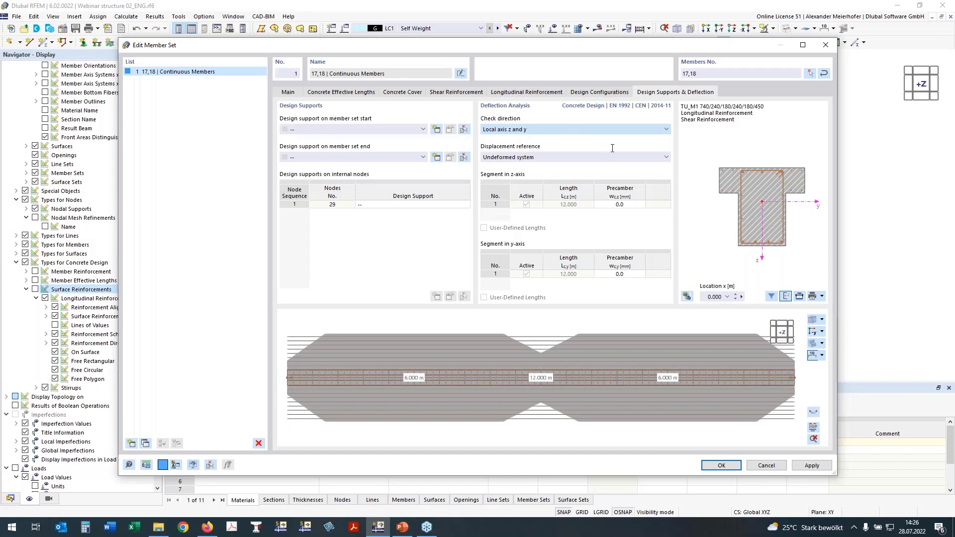
key("Down")
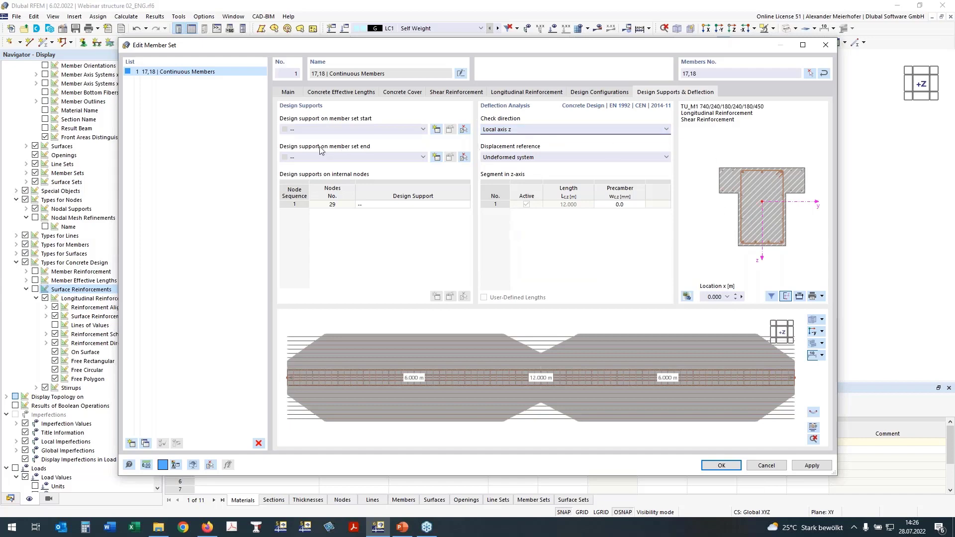
left_click(503, 158)
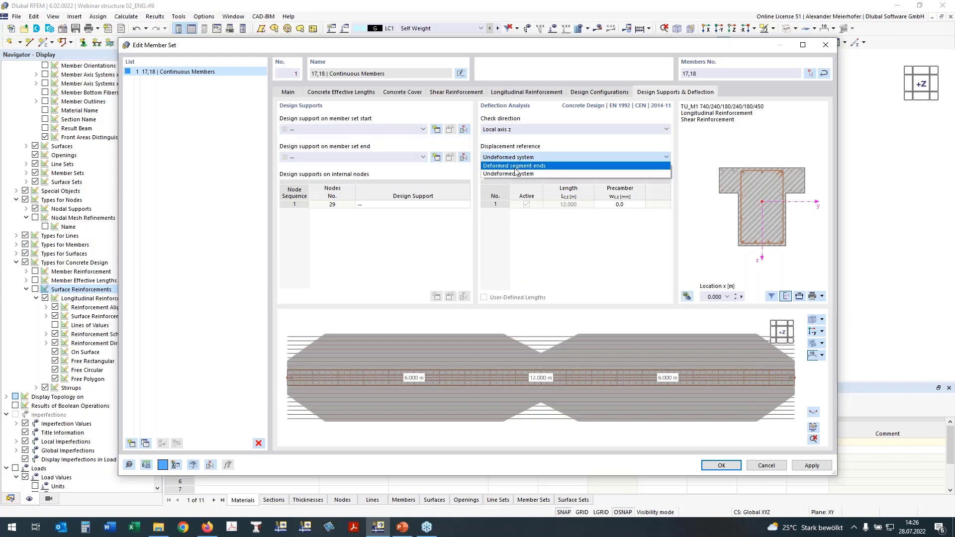
left_click(512, 169)
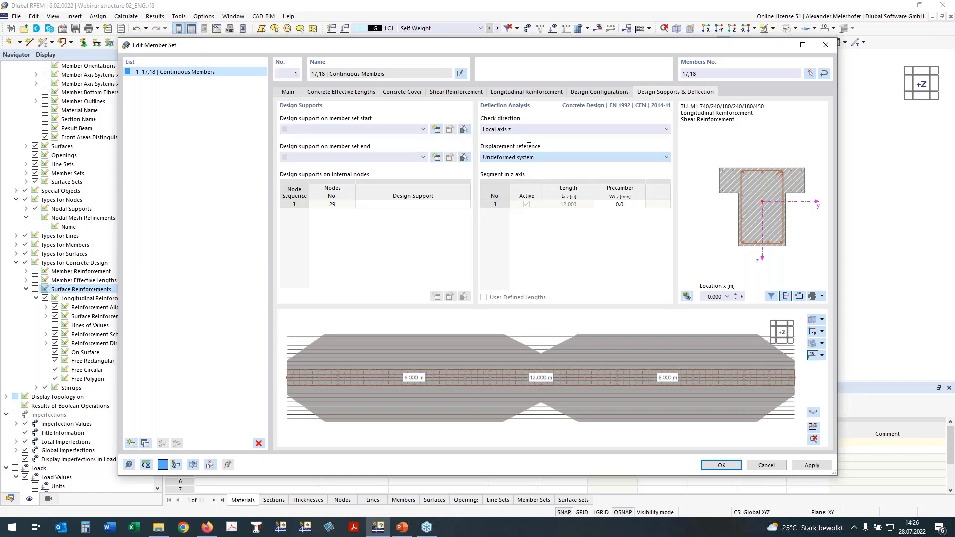
key("Down")
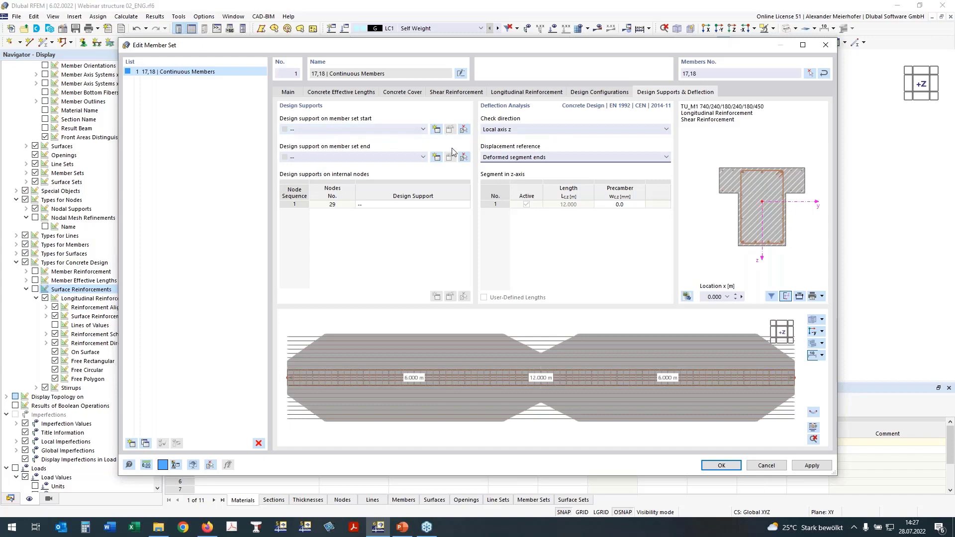
Define a concrete design support for the member set start, 250 mm wide with monolithic connection and no y-axis deflection design
left_click(436, 131)
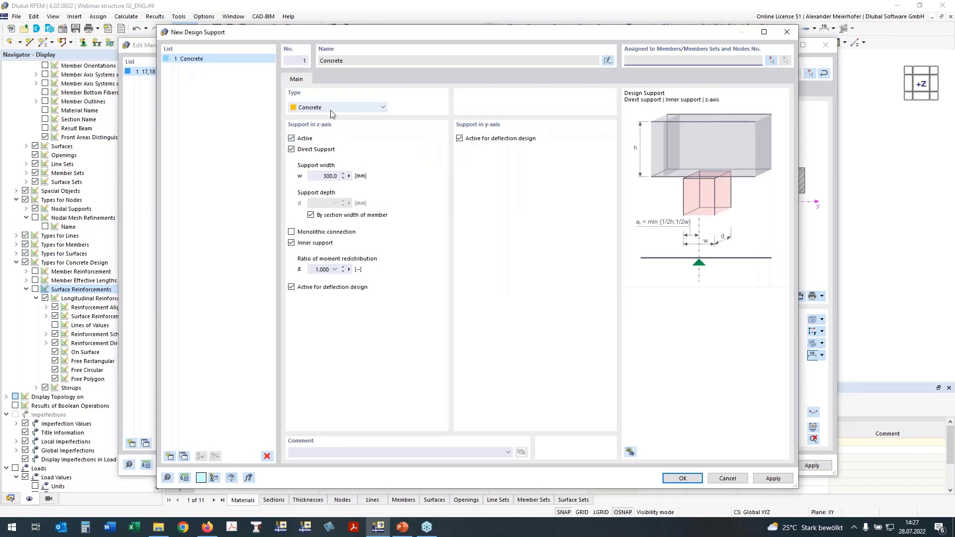
left_click(460, 139)
double_click(329, 176)
type("250")
left_click(291, 232)
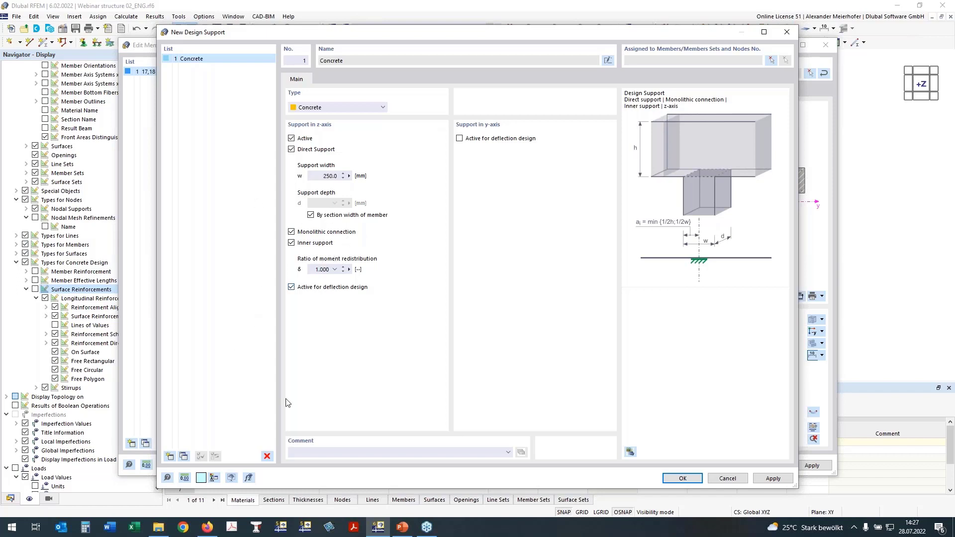
Copy the concrete design support as a second inner support and turn off Inner support for design support 1
left_click(184, 456)
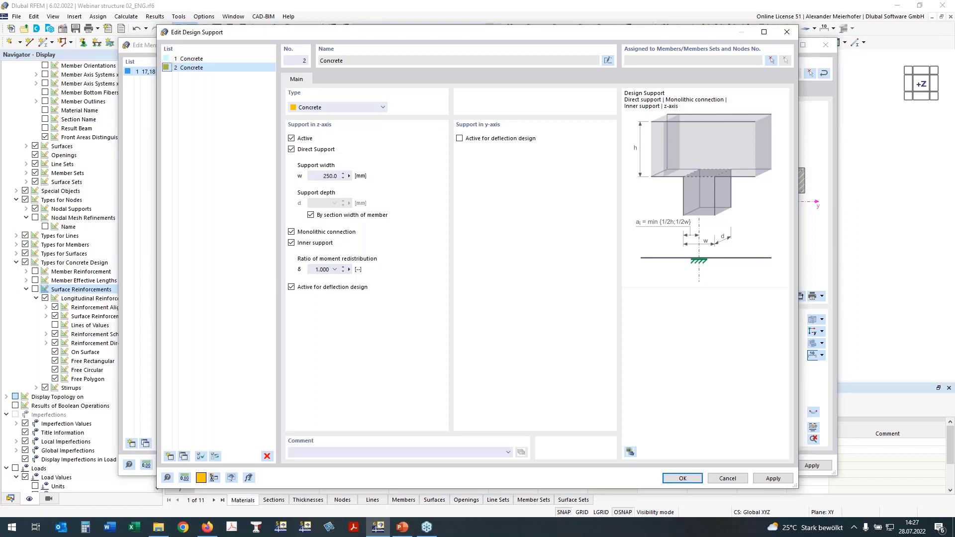
left_click(326, 176)
left_click(291, 243)
left_click(291, 244)
left_click(199, 60)
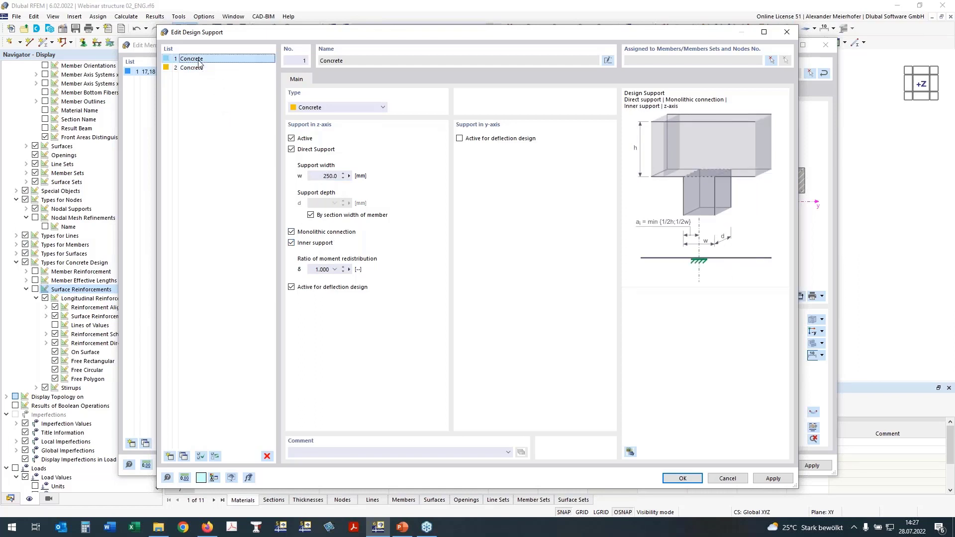
left_click(292, 243)
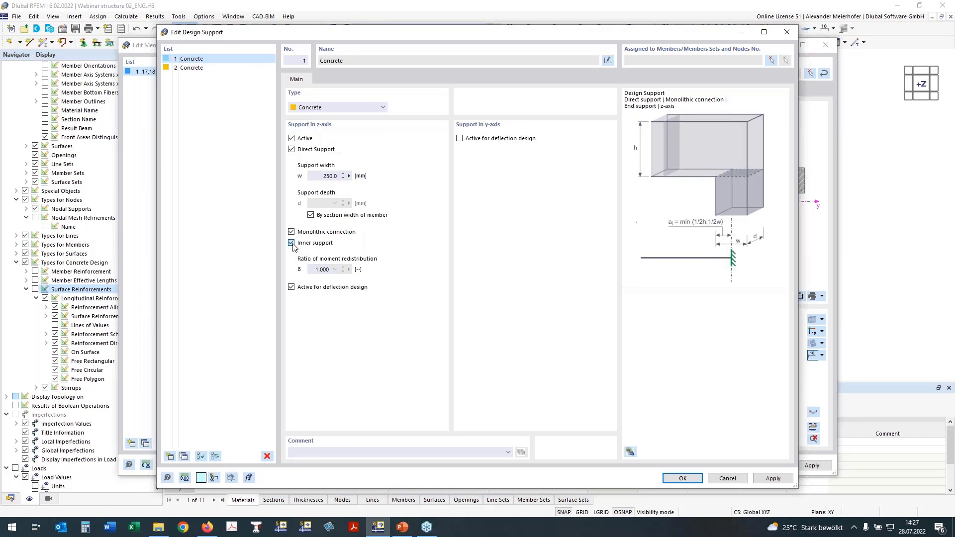
left_click(683, 479)
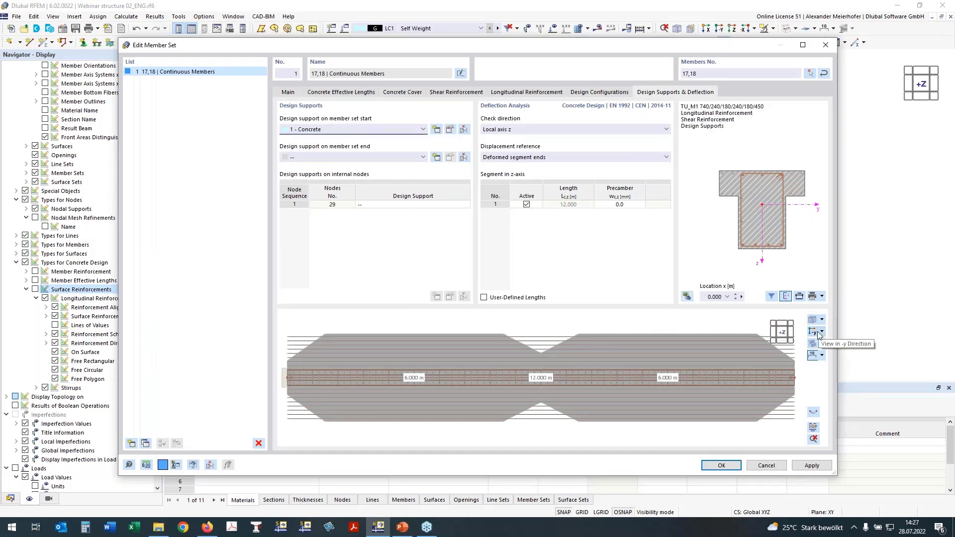
Assign design support 1 - Concrete to the member set end, checking the beam in the -y direction
left_click(816, 335)
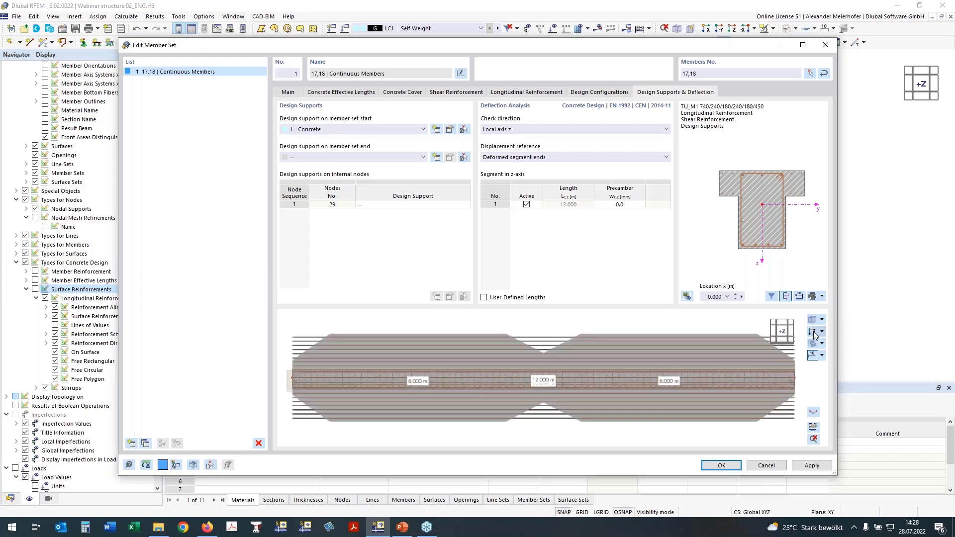
left_click(816, 335)
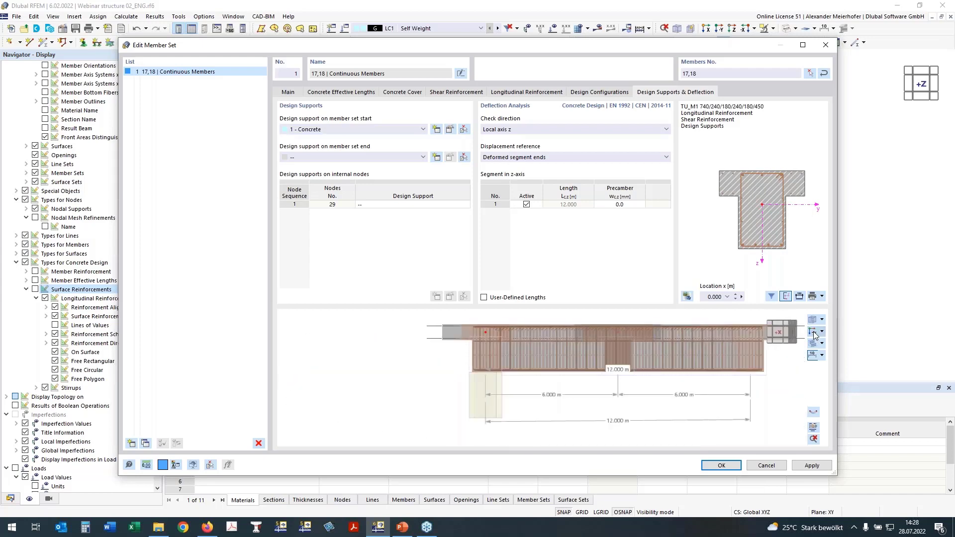
left_click(318, 157)
left_click(308, 174)
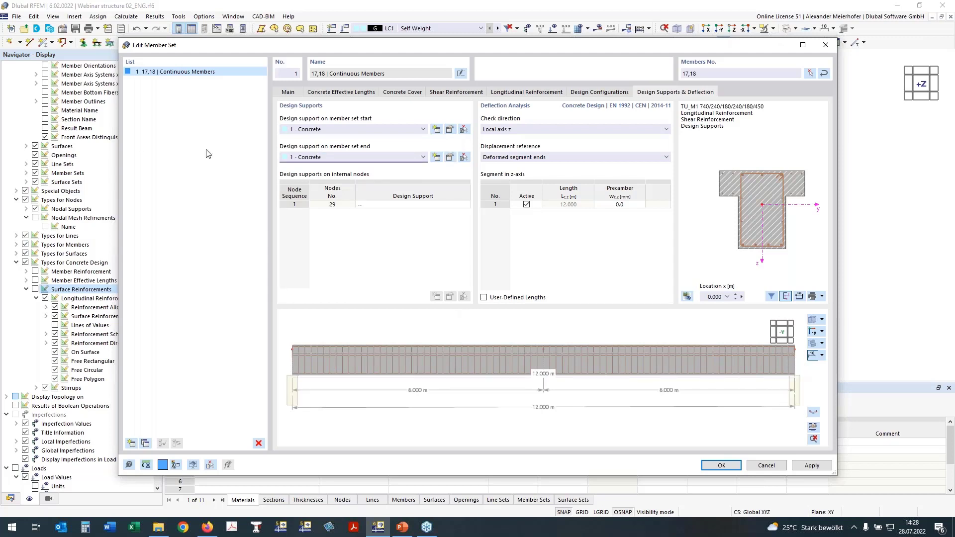
Assign design support 2 - Concrete to internal node 29 and accept the member set settings
left_click(371, 205)
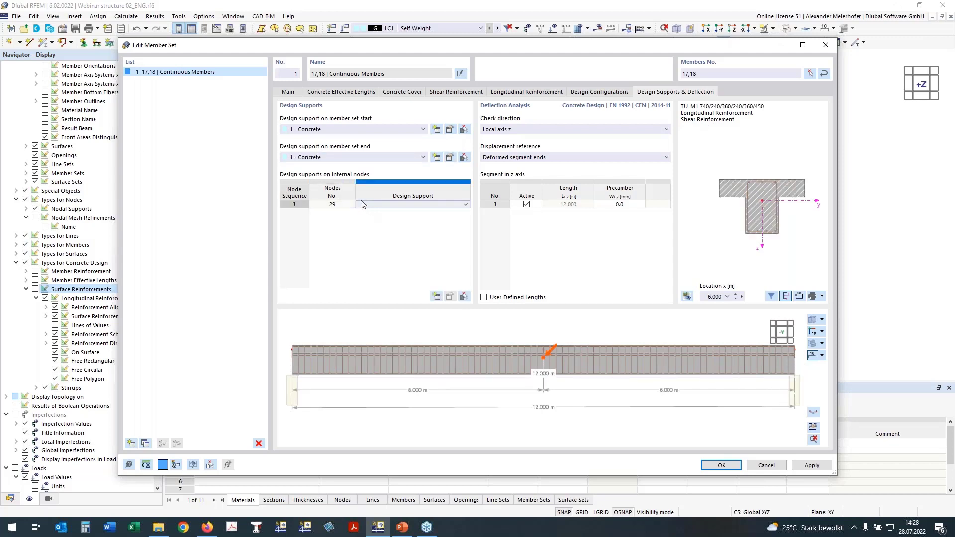
left_click(367, 205)
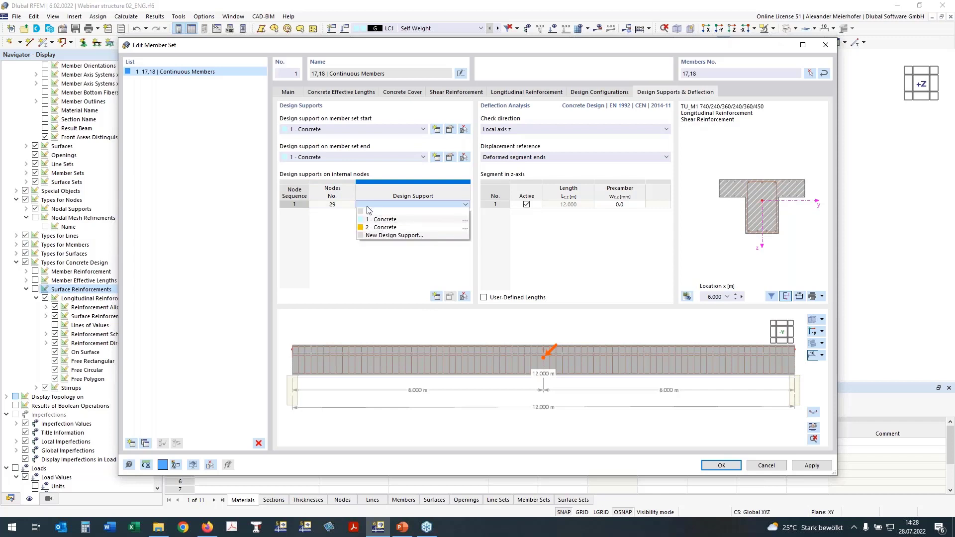
left_click(381, 228)
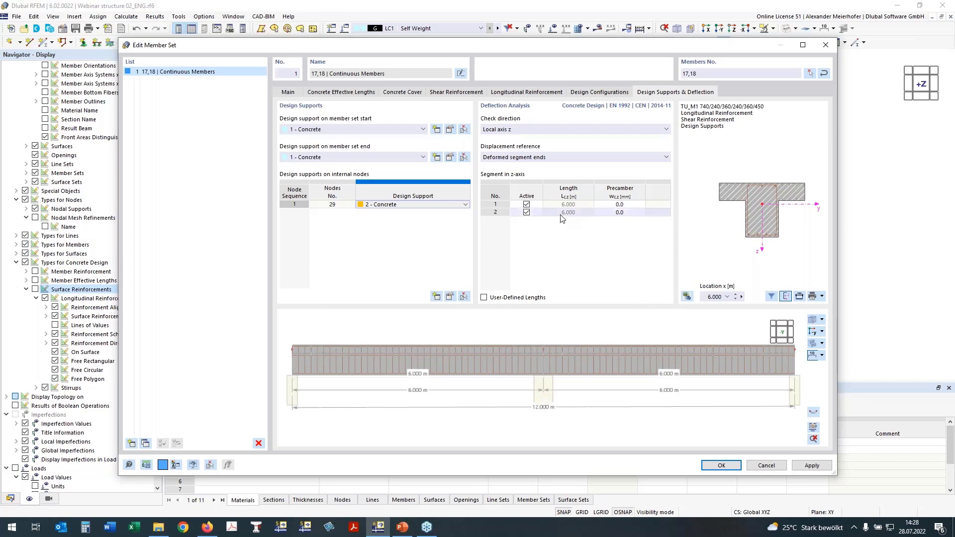
left_click(529, 204)
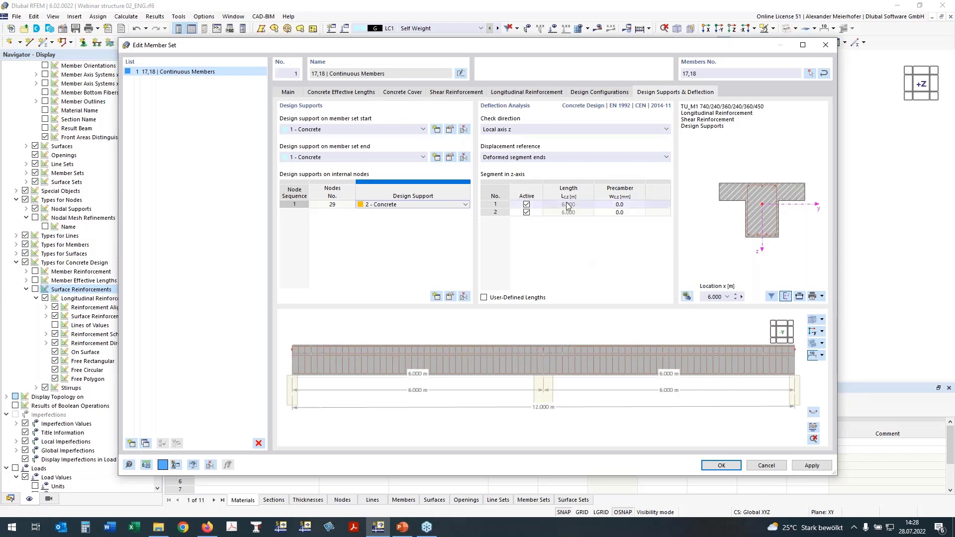
left_click(722, 467)
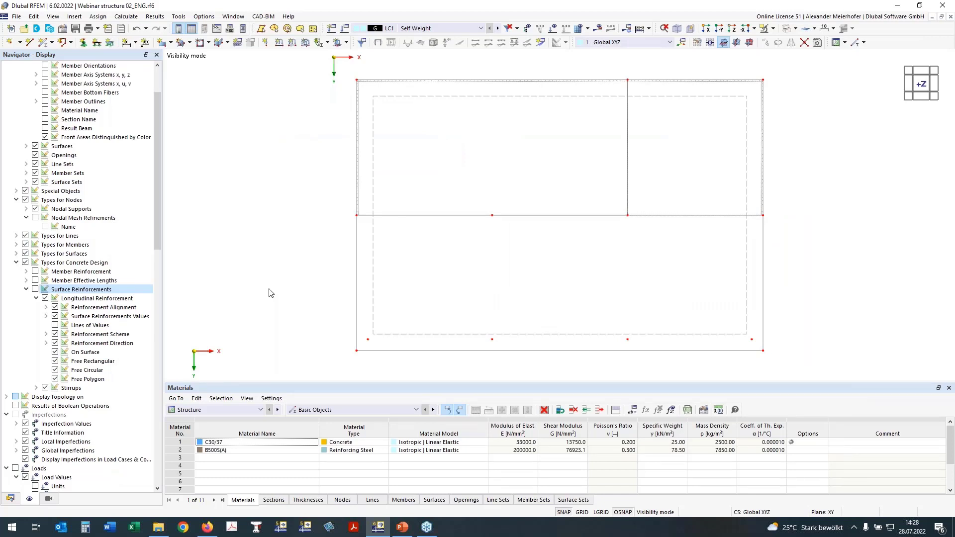
Display the member reinforcement in the model
middle_click_drag(273, 254, 319, 166, "ctrl")
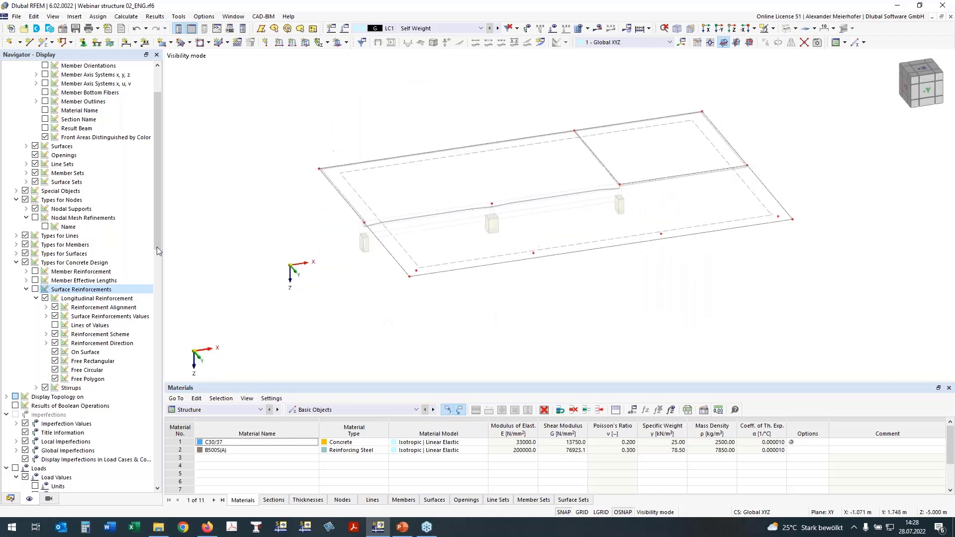
left_click(36, 272)
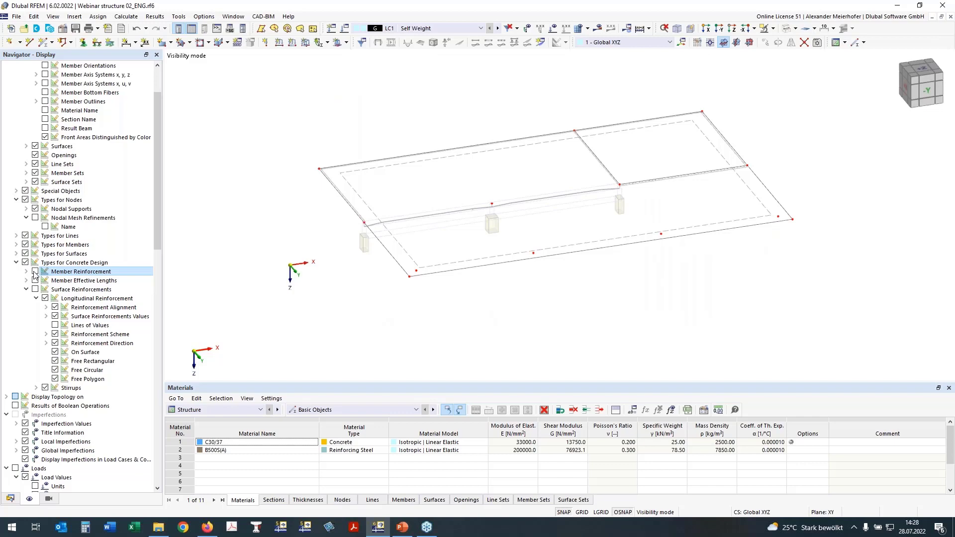
left_click(35, 272)
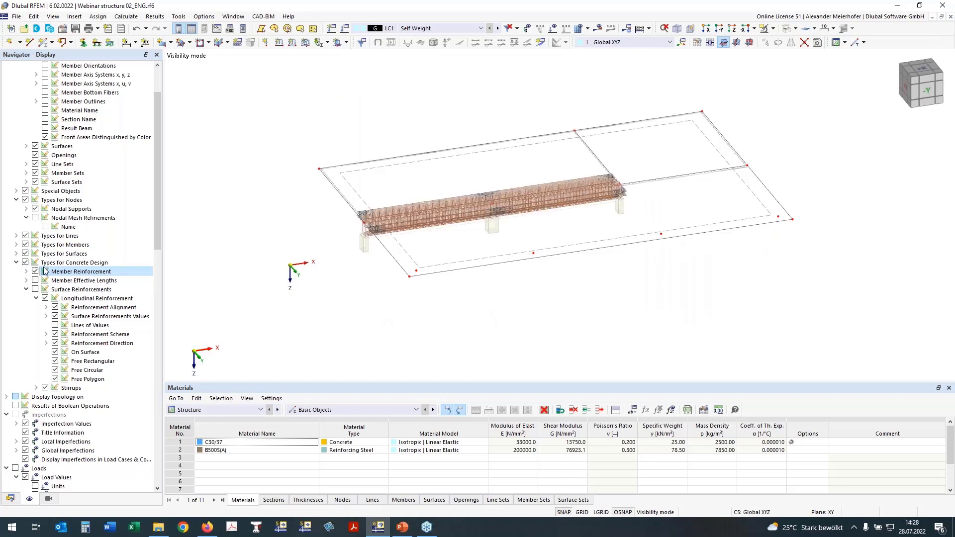
middle_click_drag(411, 308, 406, 286, "ctrl")
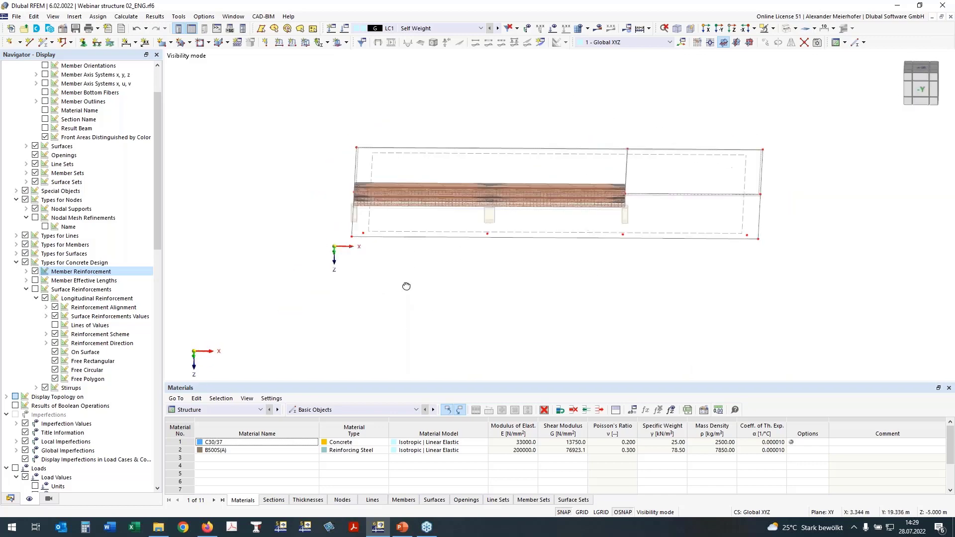
left_click(919, 70)
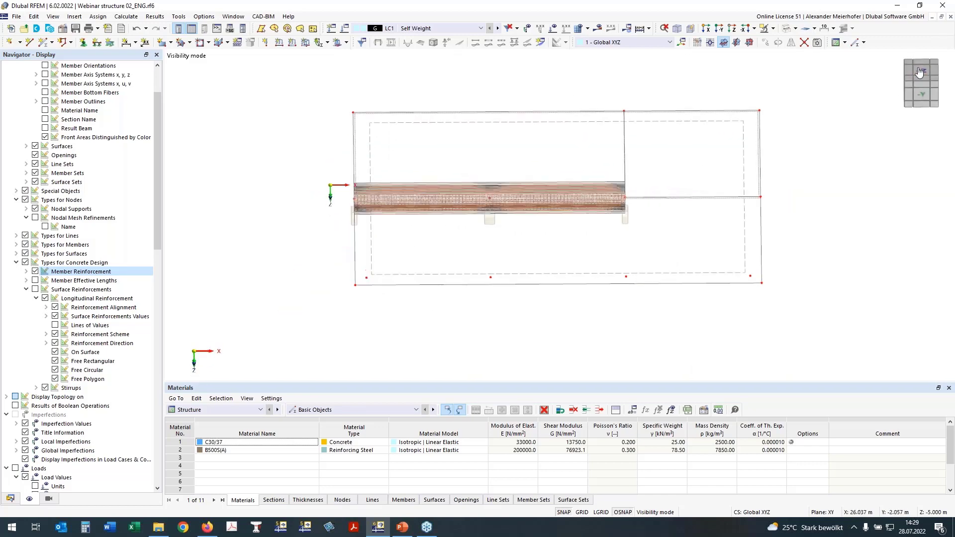
left_click_drag(456, 197, 727, 356)
right_click(715, 337)
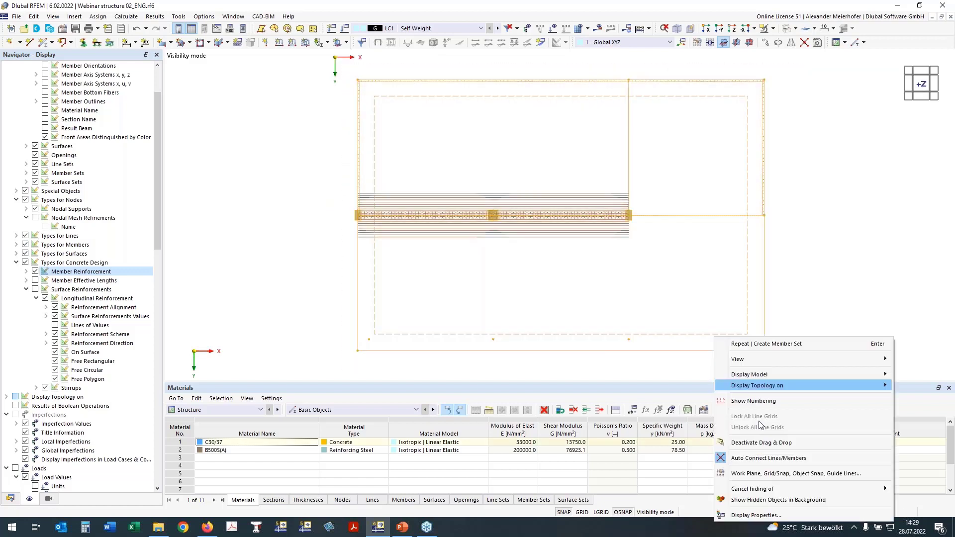
mouse_move(766, 485)
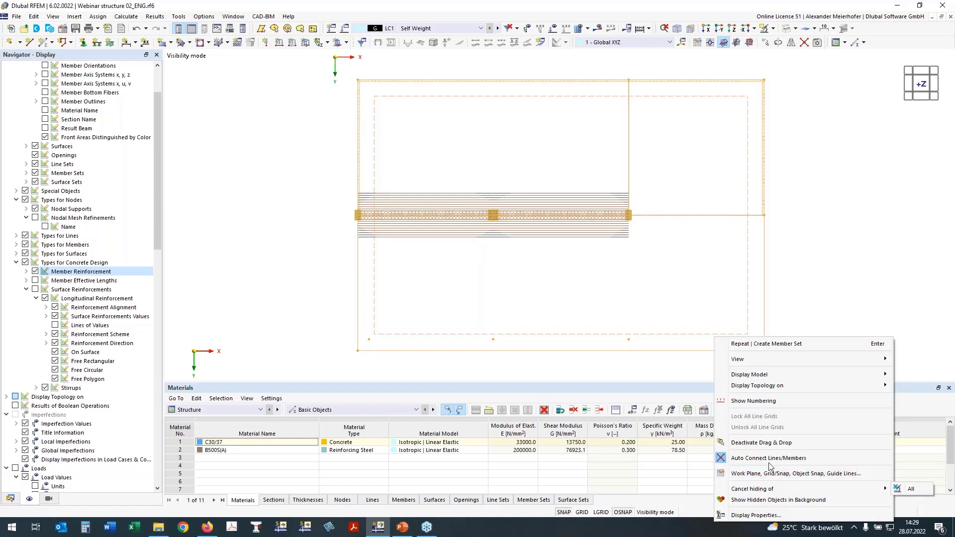
left_click(600, 375)
left_click(602, 375)
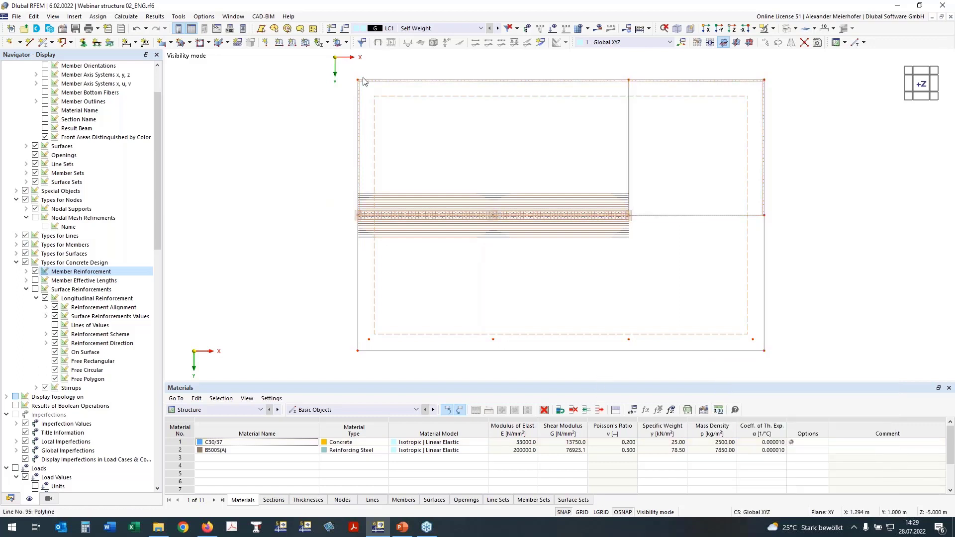
Create object selection 200 named "Slab over ground floor" from all visible objects of the slab
mouse_move(336, 64)
left_mouse_down()
mouse_move(483, 176)
mouse_move(644, 241)
mouse_move(771, 348)
mouse_move(757, 329)
left_mouse_up()
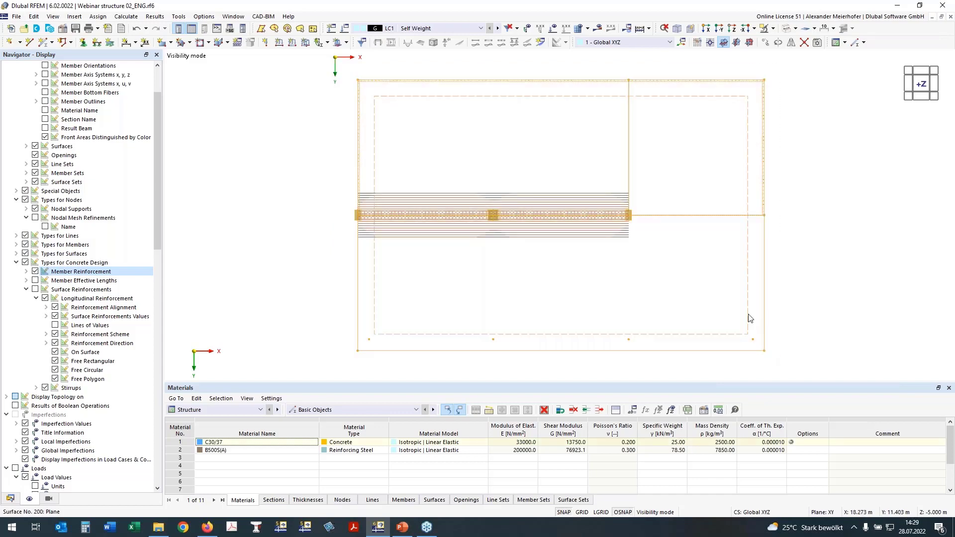
right_click(758, 330)
left_click(766, 315)
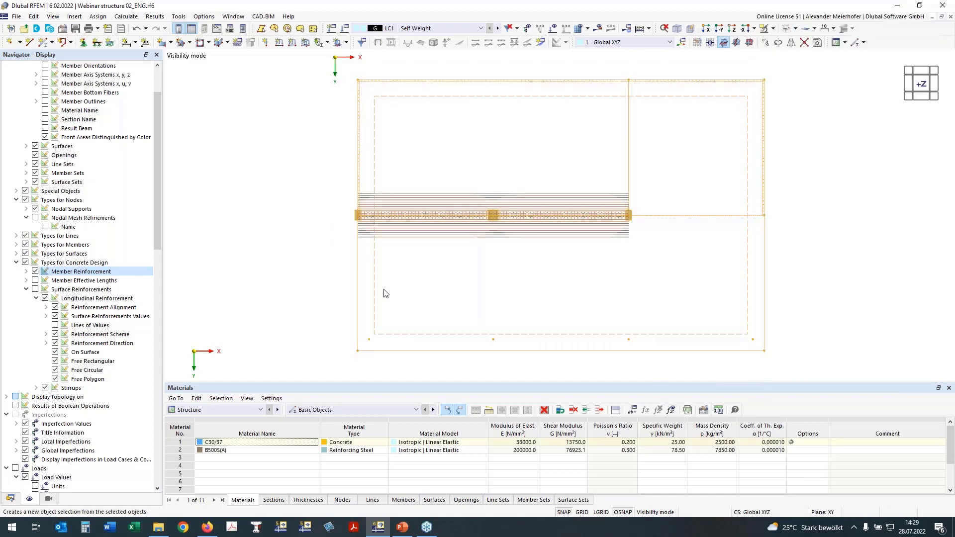
left_click(324, 111)
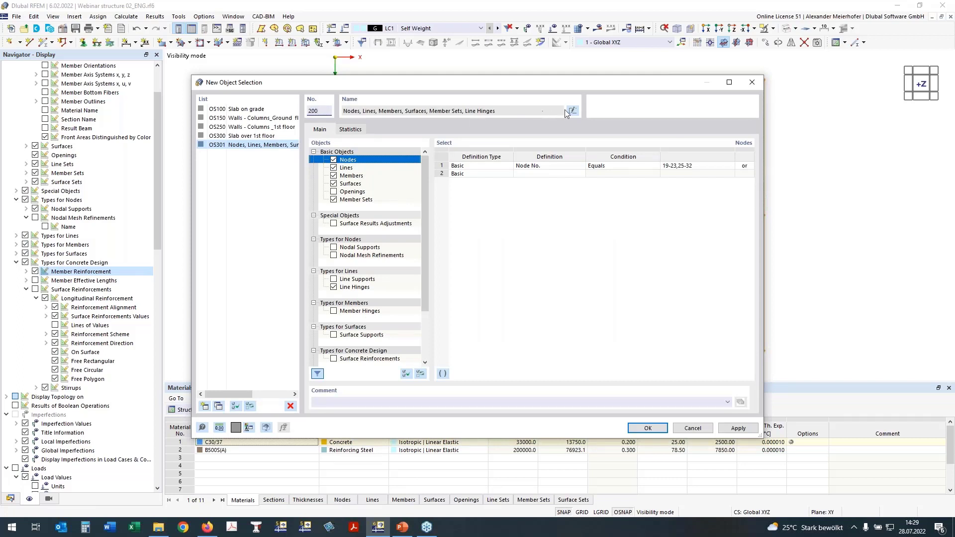
left_click(487, 113)
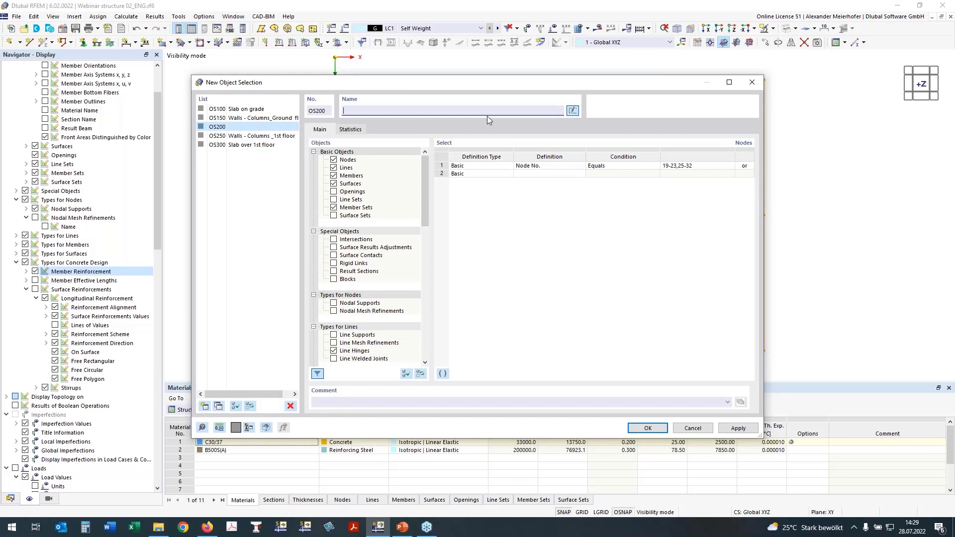
type("Slab over G")
type("round floor")
left_click(648, 430)
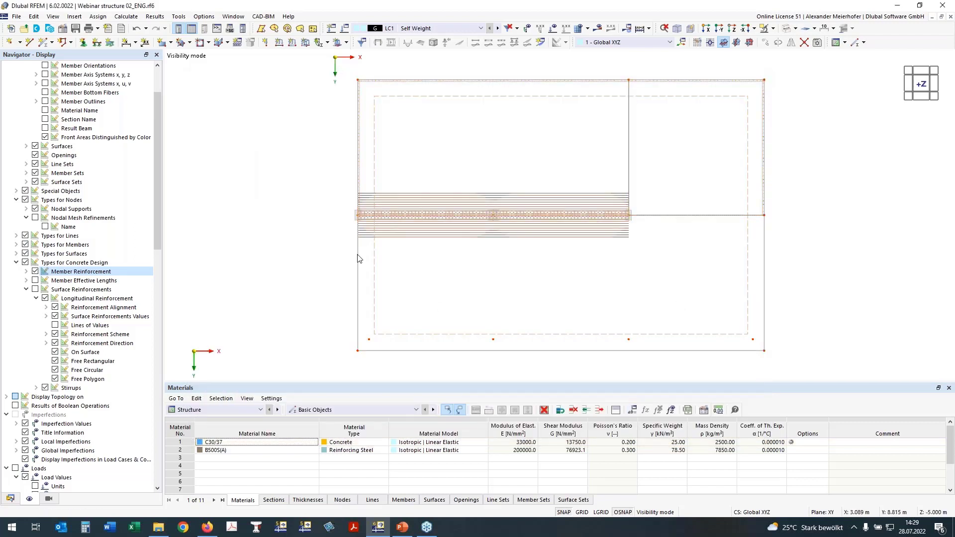
List the saved object selections among the model's guide objects
left_click(10, 500)
scroll(18, 475, "down", 2)
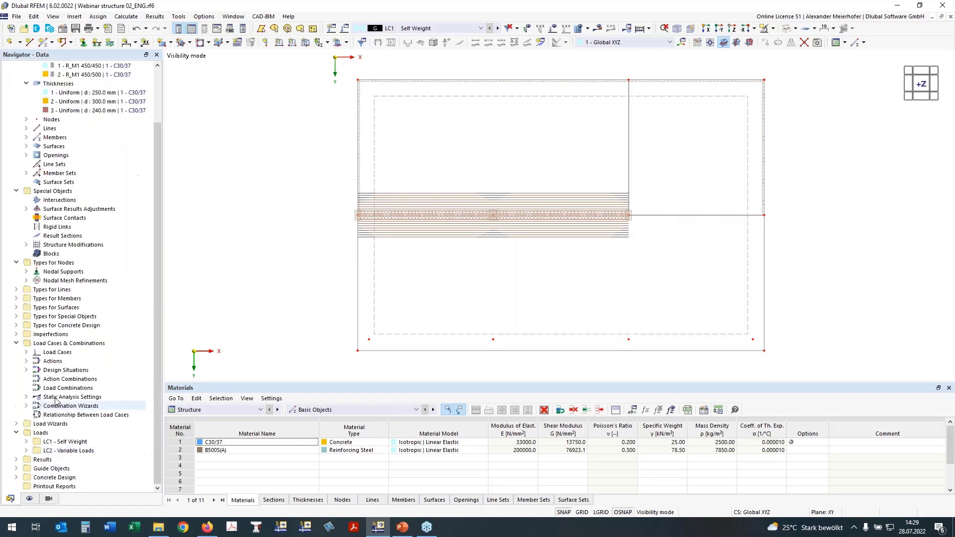
left_click(16, 469)
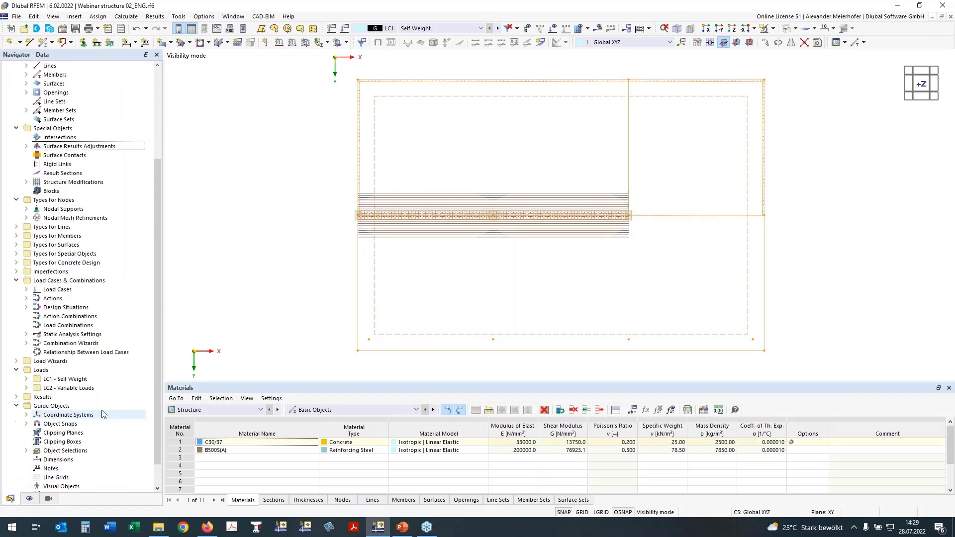
left_click(26, 425)
scroll(84, 387, "down", 2)
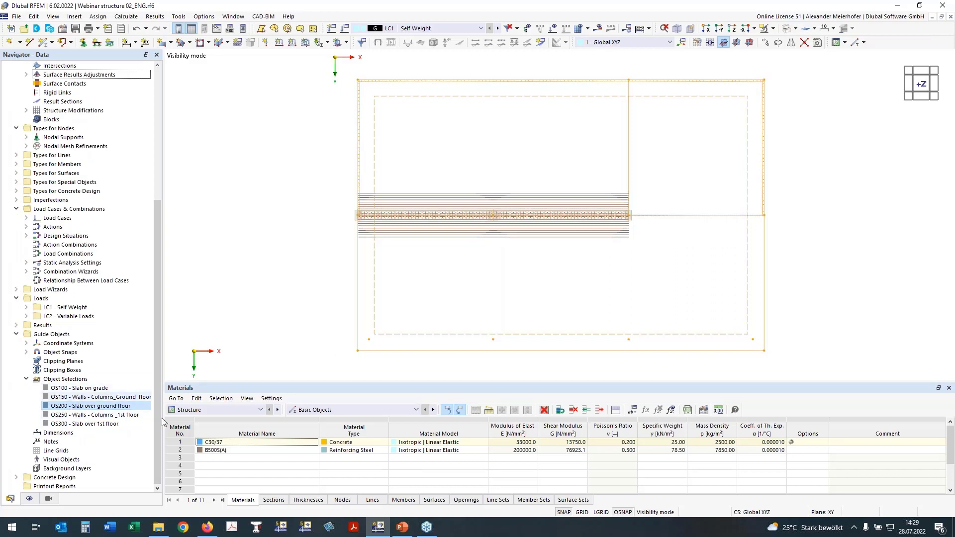
Bring up the concrete design's Objects to Design table and set the objects of selection OS200 to design
left_click(201, 410)
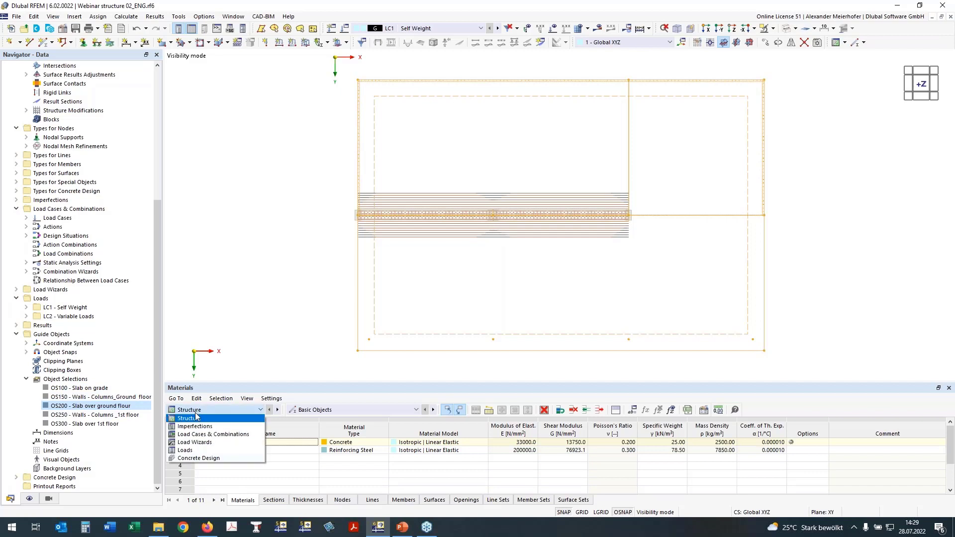
left_click(198, 458)
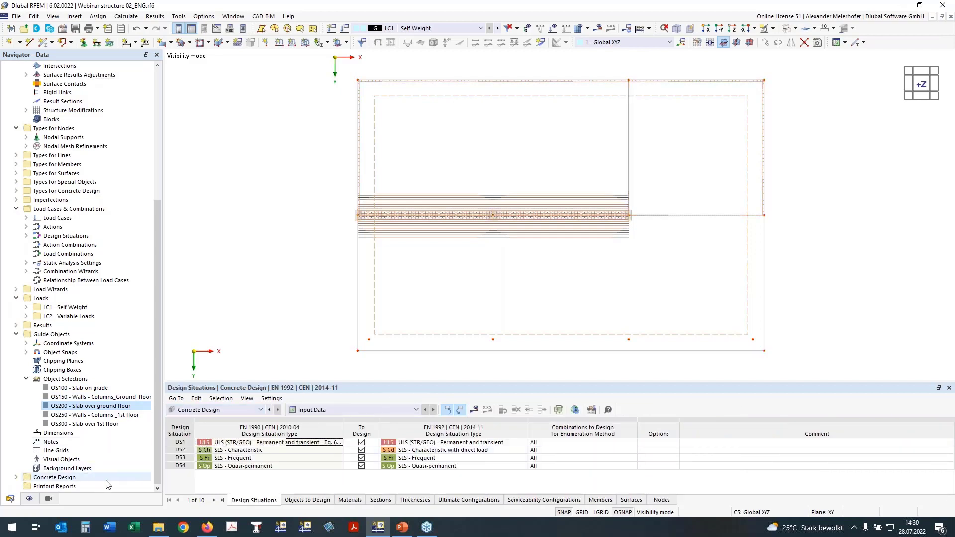
left_click(307, 500)
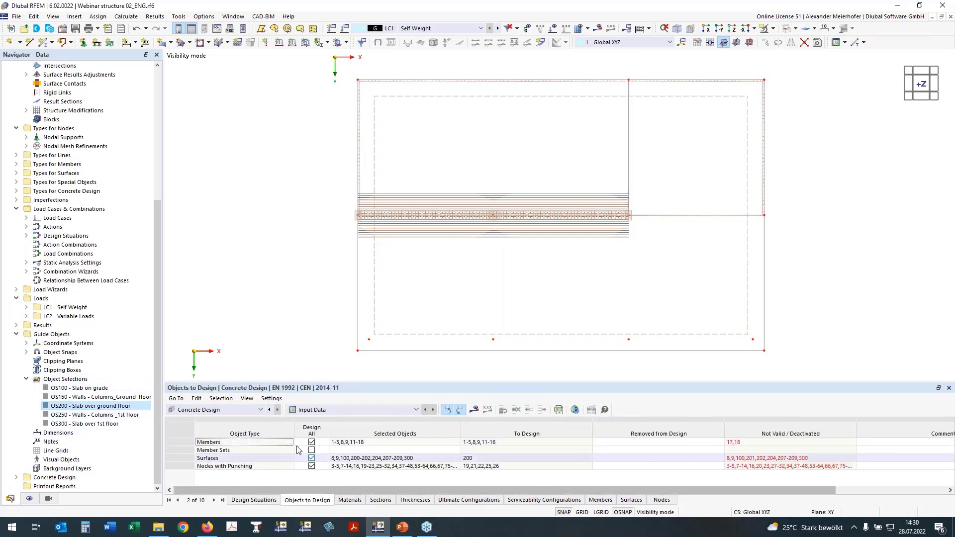
right_click(90, 407)
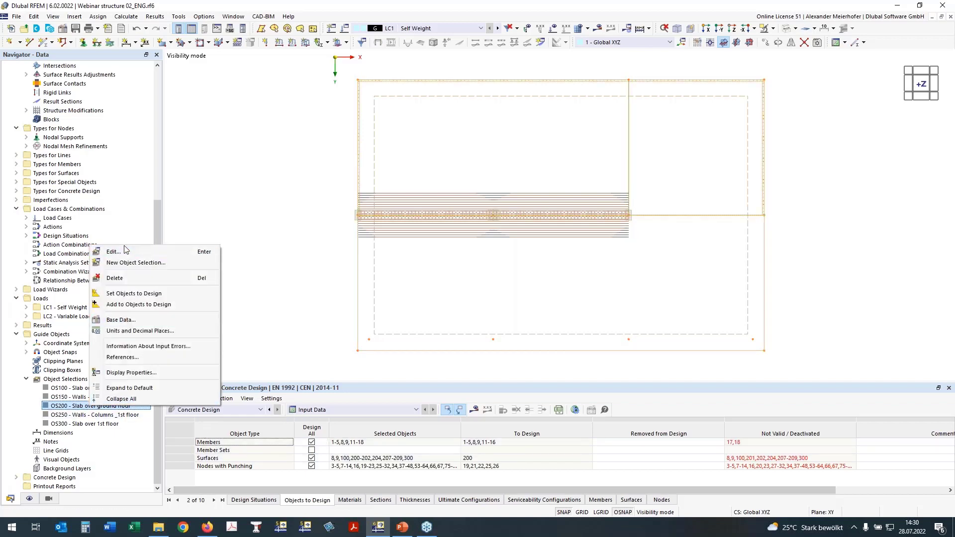
left_click(134, 293)
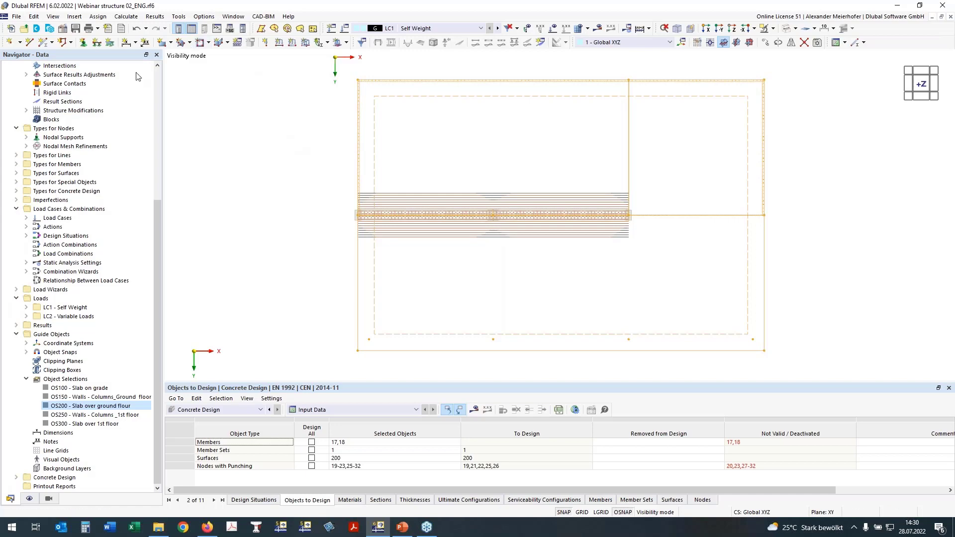
Review the model's base data, covering the activated add-ons and the standards for load combinations and concrete design
left_click_drag(159, 204, 162, 73)
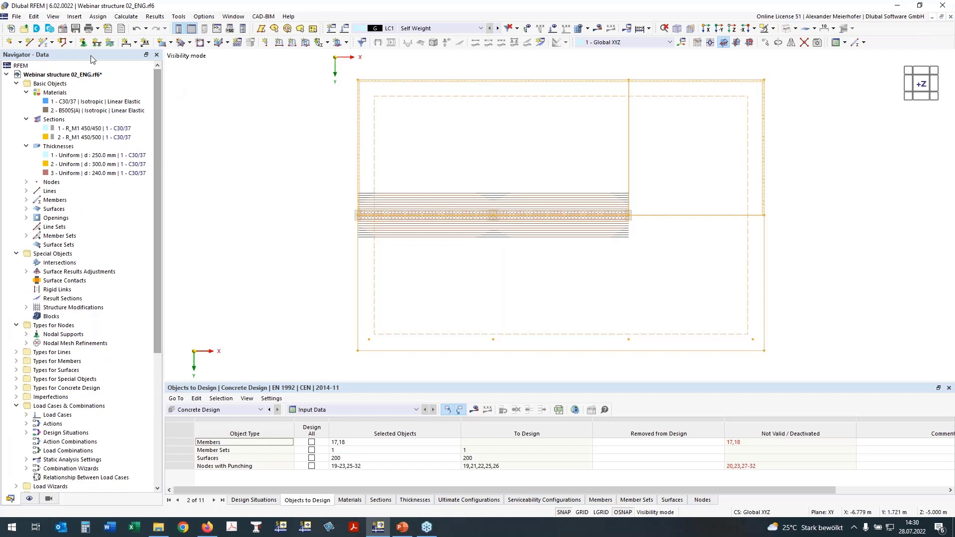
left_click(63, 30)
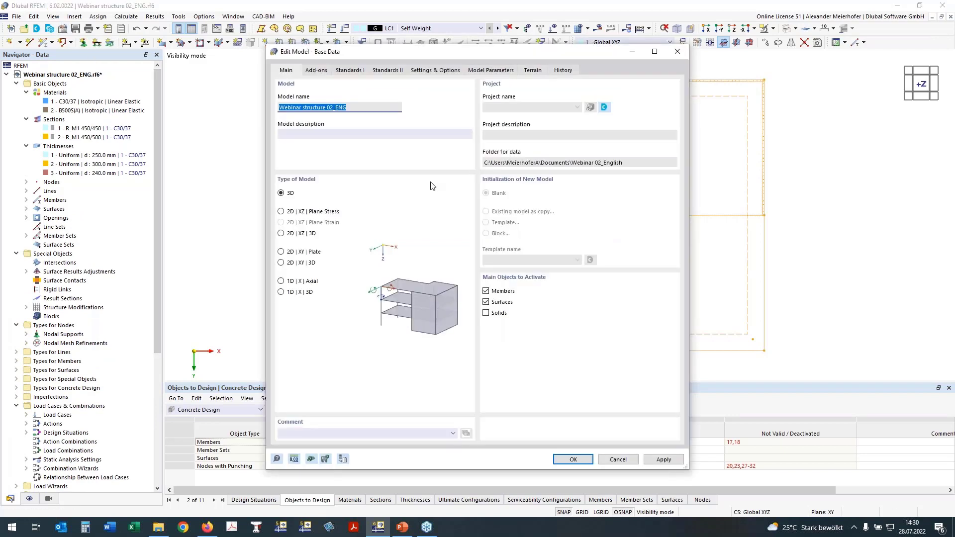
left_click(323, 70)
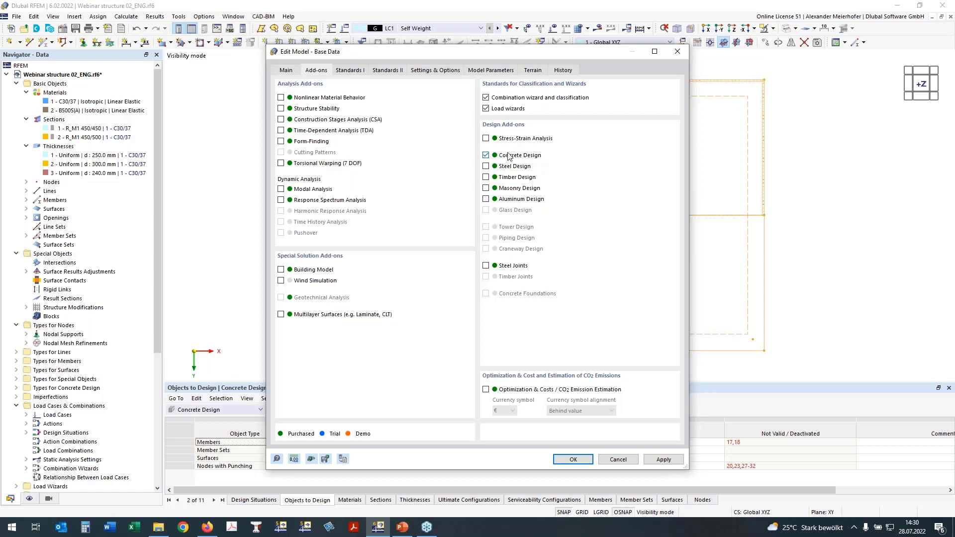
left_click(354, 72)
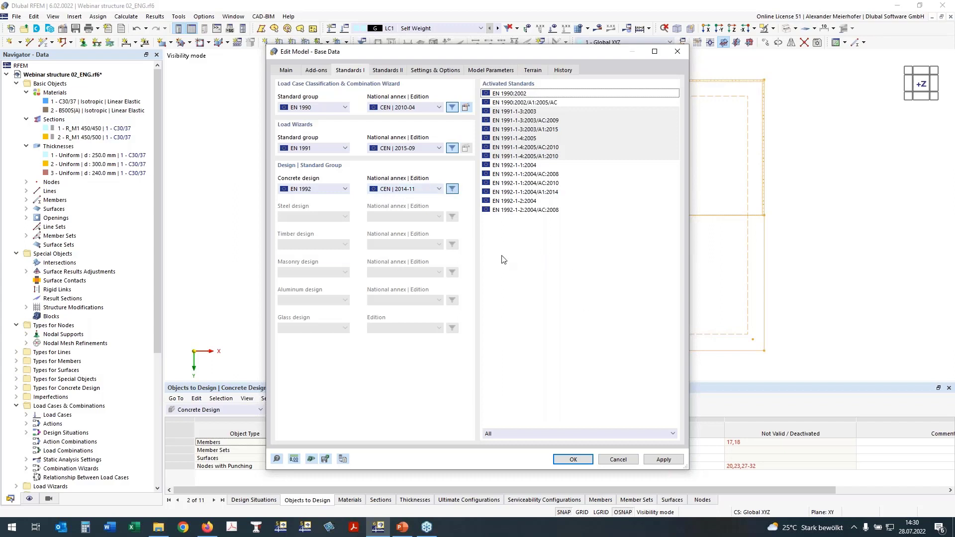
left_click(625, 459)
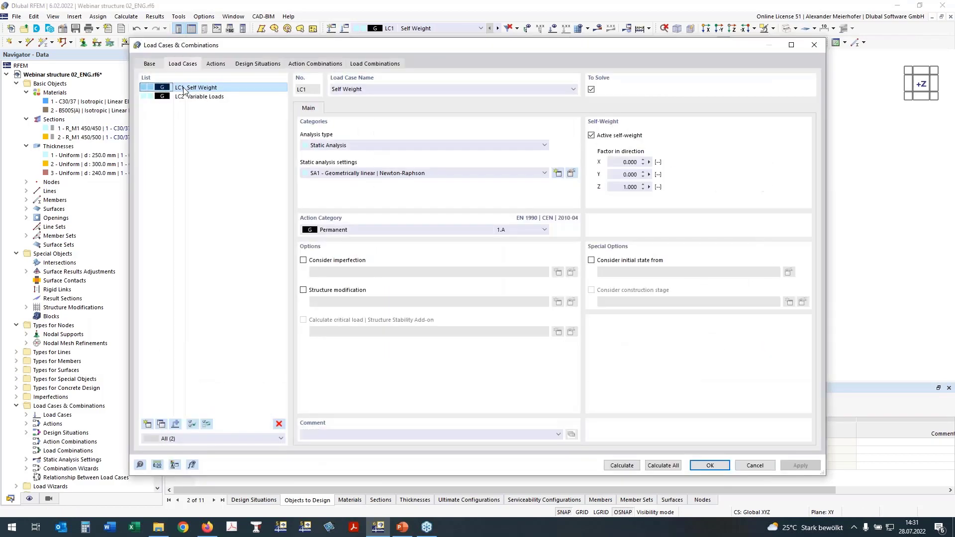
Set the action category of load case LC2 Variable Loads to Imposed loads - category B: office areas
left_click(188, 97)
left_click(372, 235)
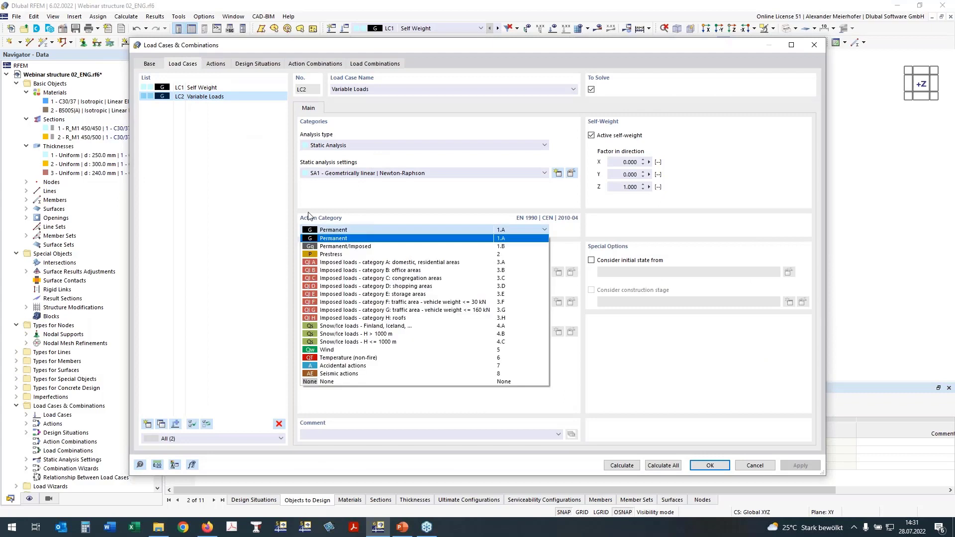
left_click(317, 271)
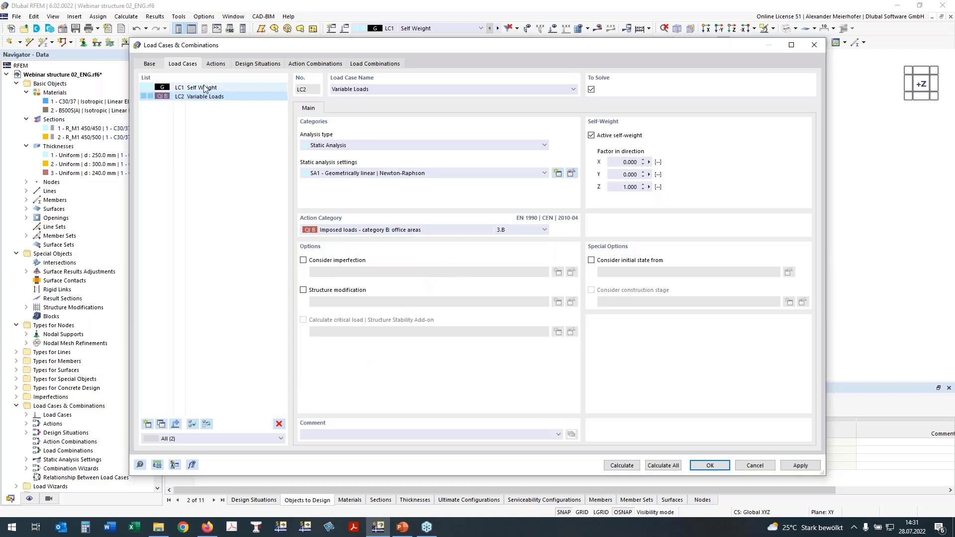
Assign combination wizard 2 (SA1 - Geometrically linear | Newton-Raphson) to design situations DS1 to DS4 and generate the load combinations
left_click(150, 63)
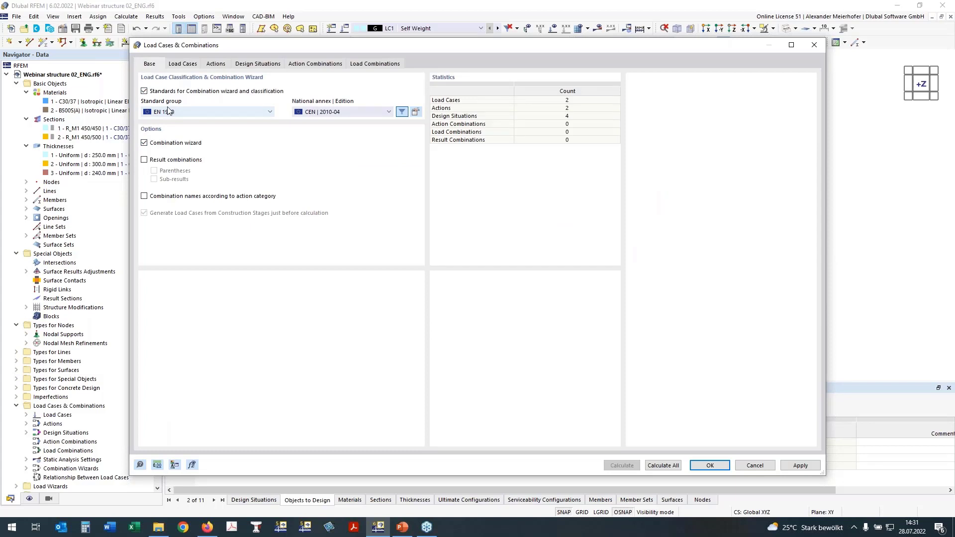
left_click(250, 66)
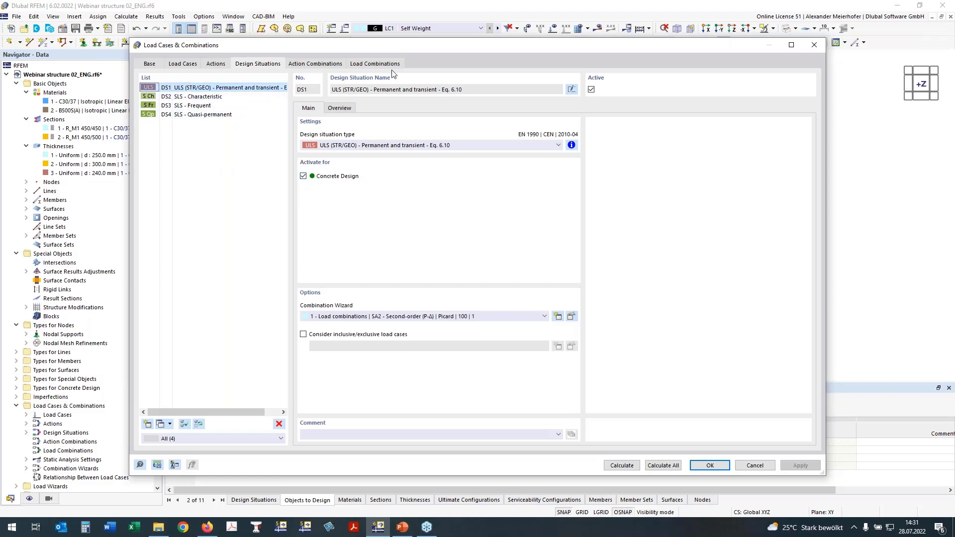
left_click(178, 116, "shift")
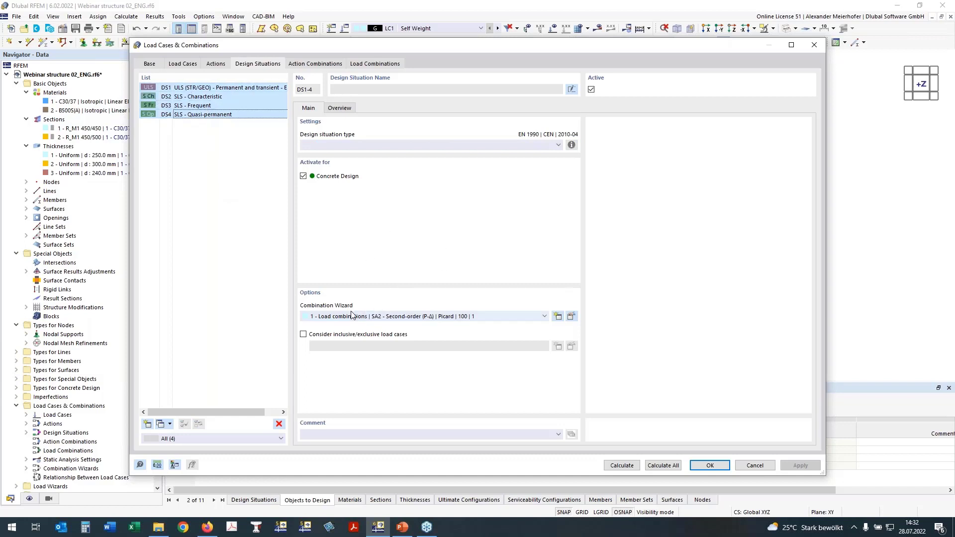
left_click(326, 317)
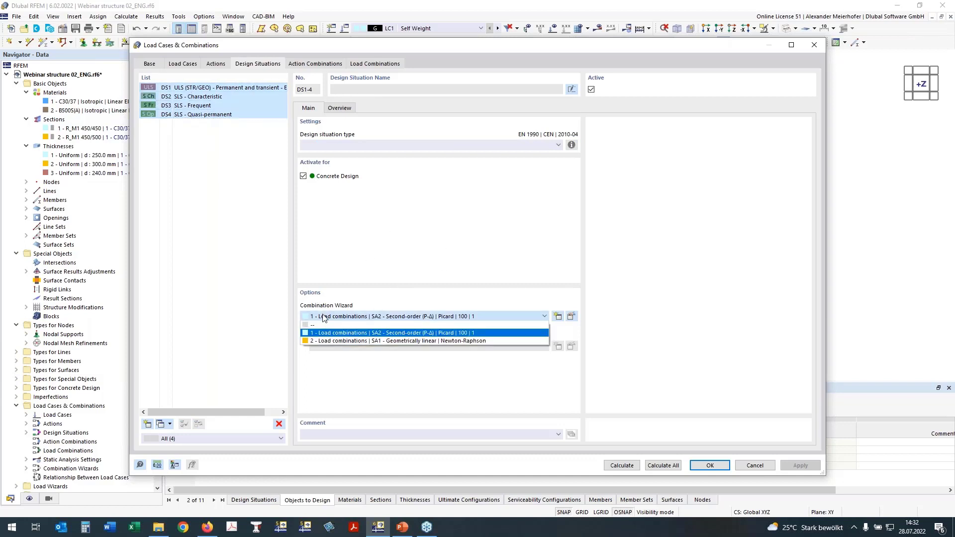
left_click(327, 339)
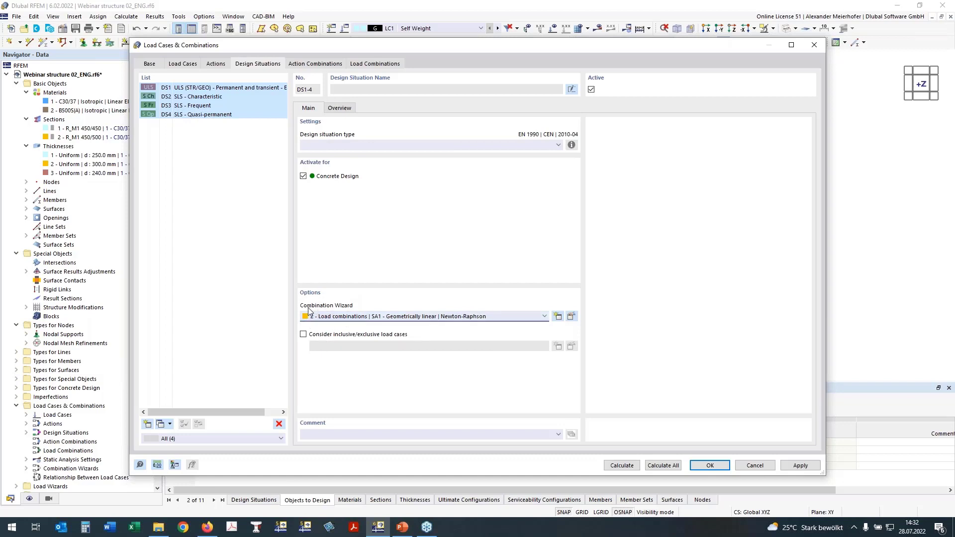
left_click(575, 316)
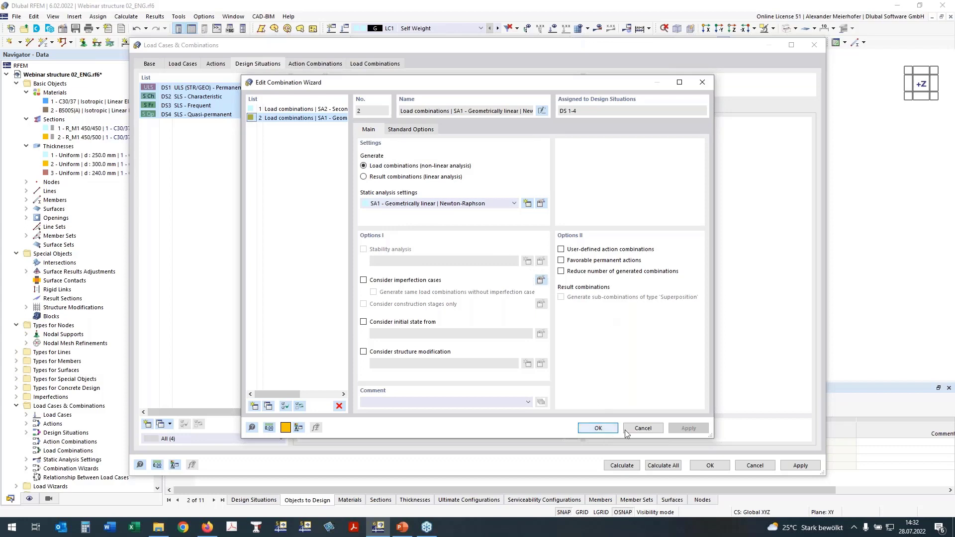
left_click(598, 429)
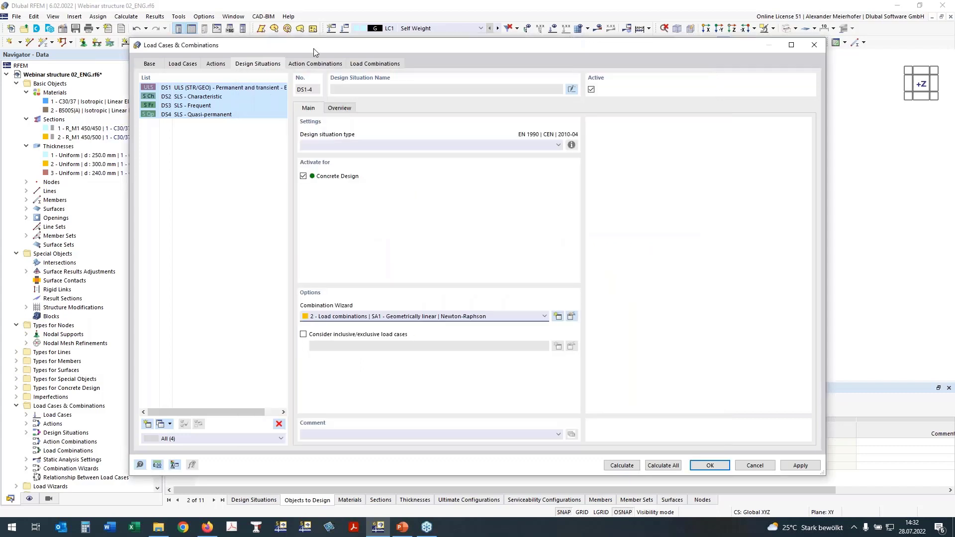
left_click(378, 65)
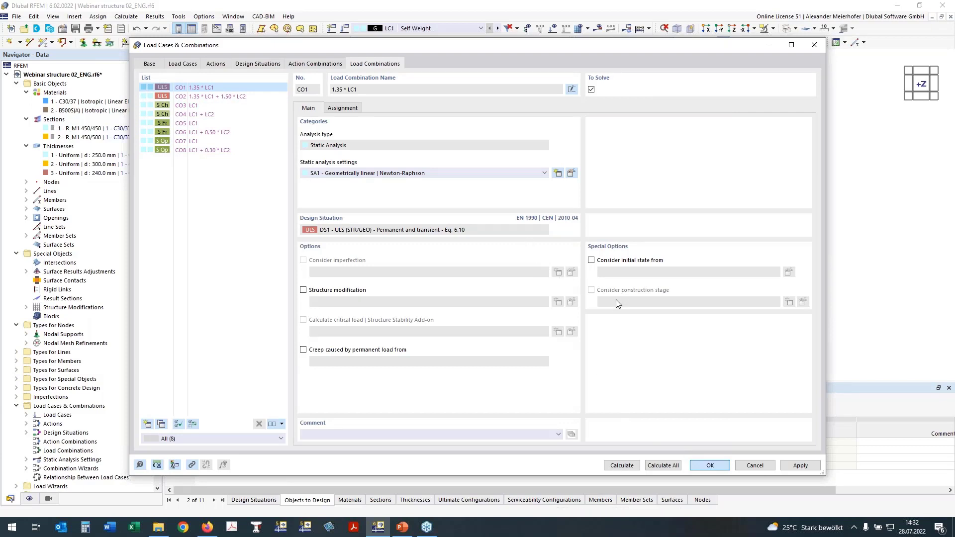
key("Return")
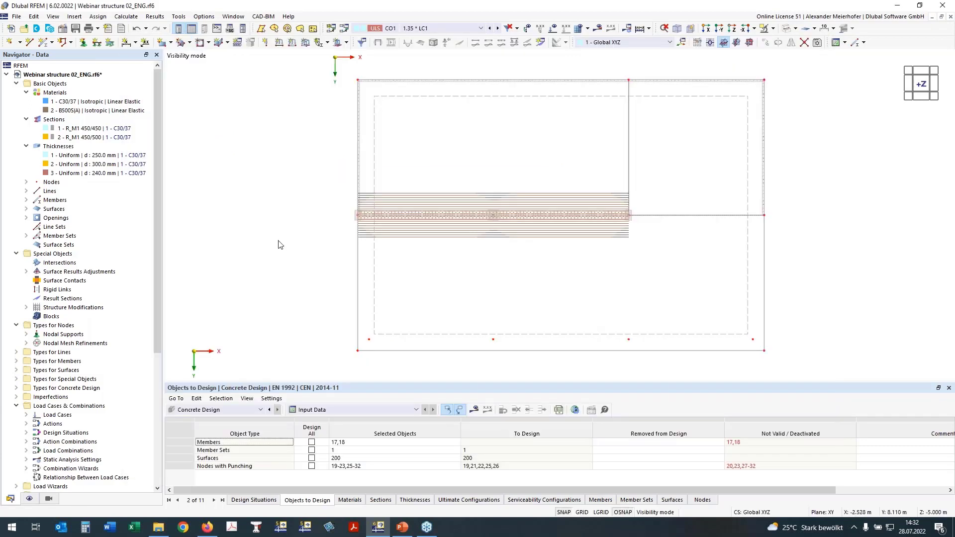
Review the concrete design input for sections, thicknesses, ultimate configurations and serviceability configurations
middle_click_drag(331, 298, 309, 286)
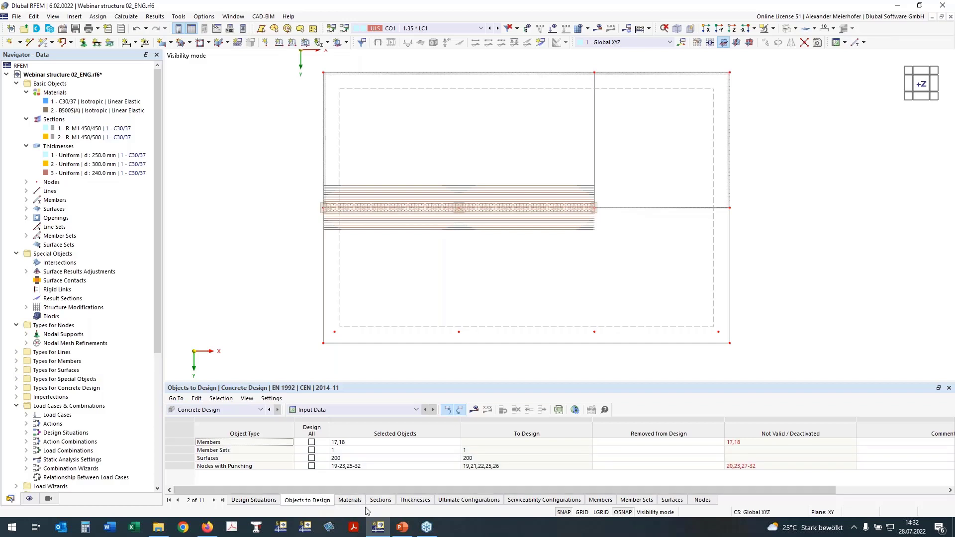
left_click(383, 502)
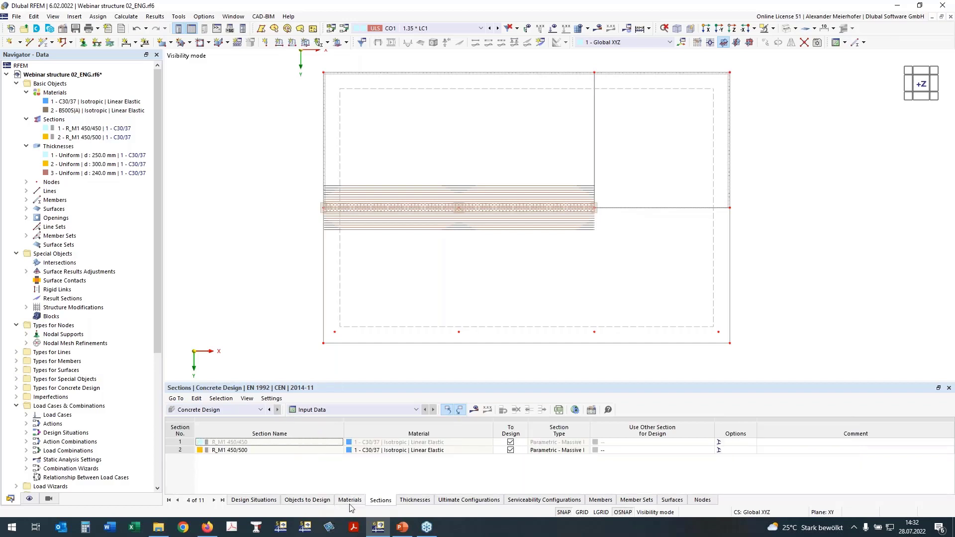
left_click(412, 502)
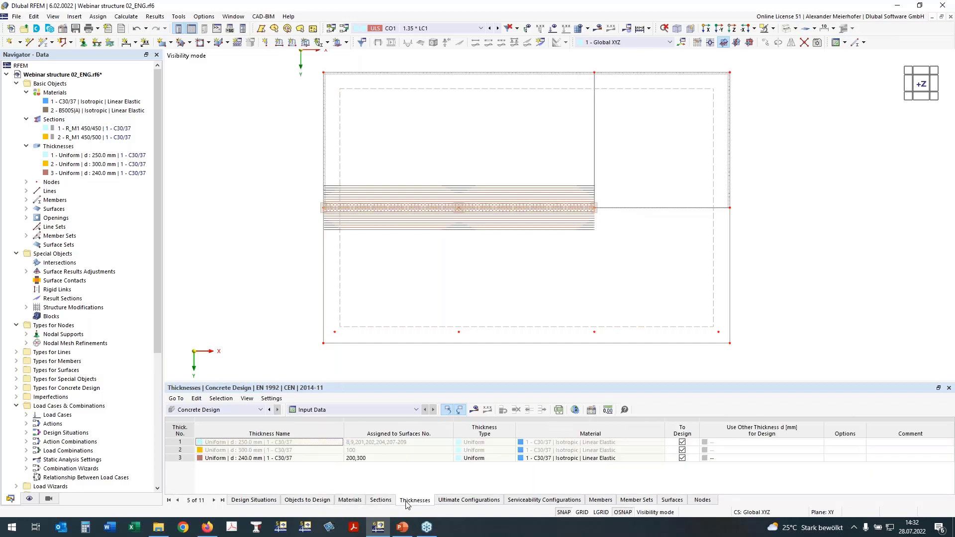
left_click(463, 501)
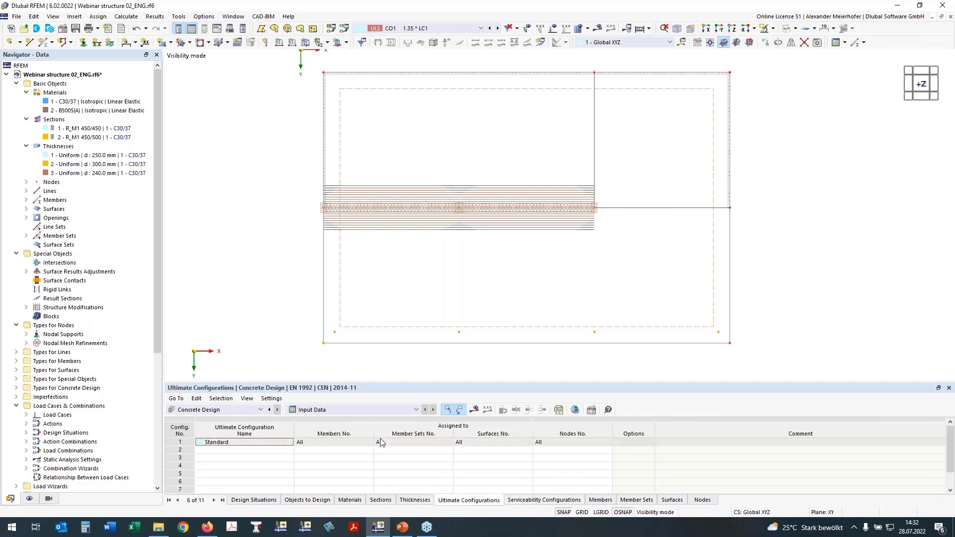
left_click(537, 501)
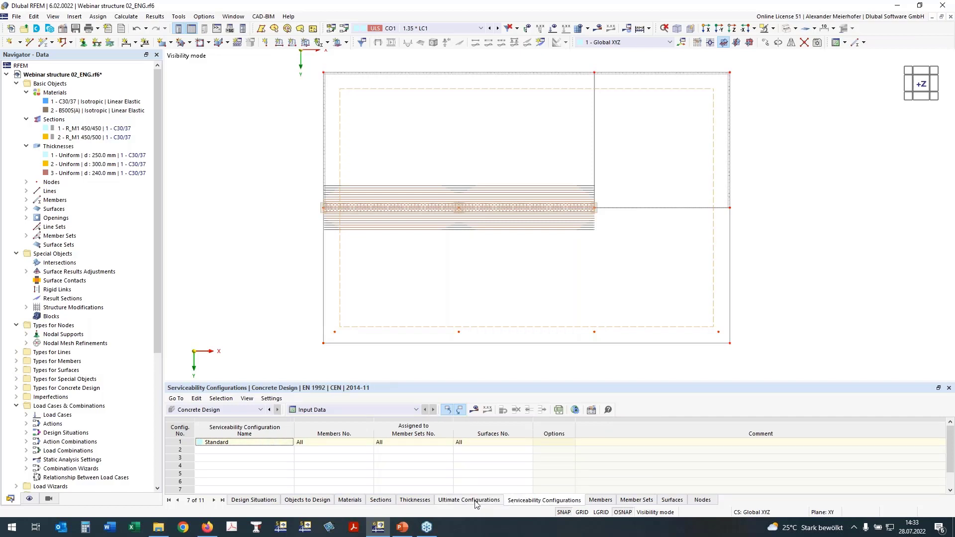
Examine the allowable crack width options for the top side in the Standard serviceability configuration, keeping Automatically
left_click(592, 411)
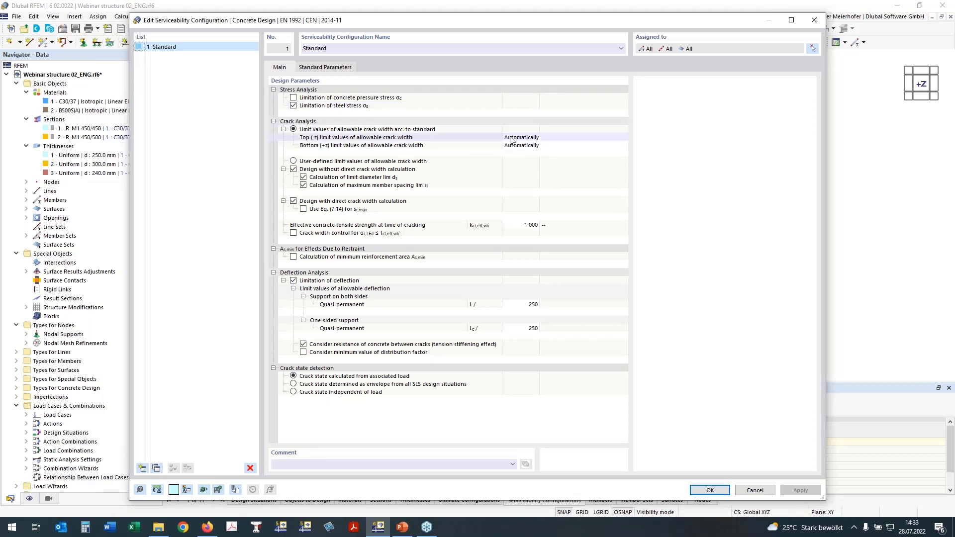
left_click(536, 139)
left_click(552, 139)
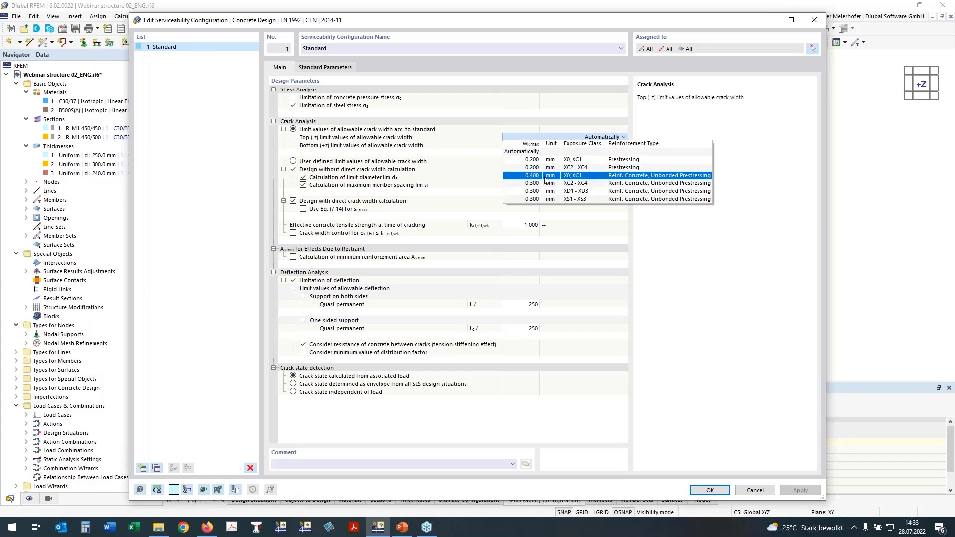
left_click(528, 151)
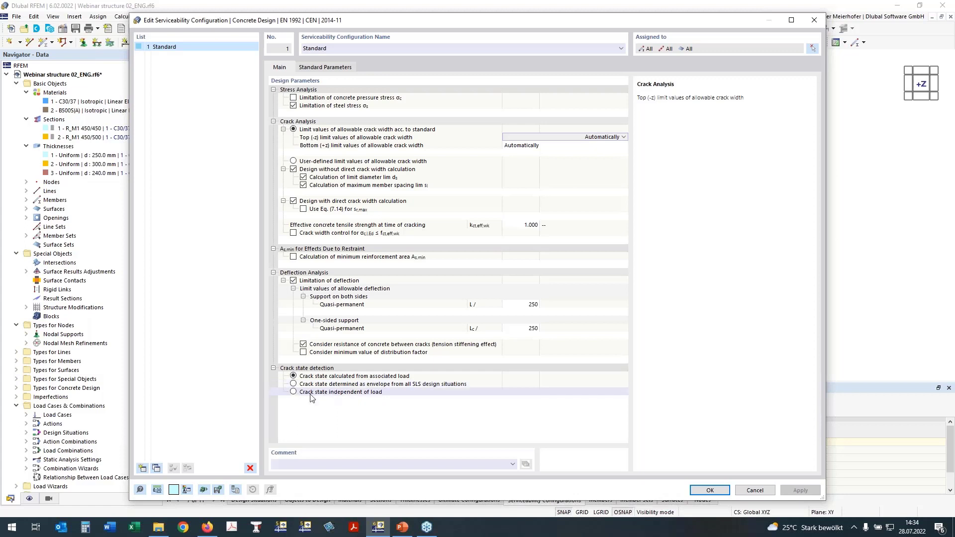
Try the load-independent crack state, restore the crack state calculated from the associated load, and accept the serviceability configuration
left_click(294, 393)
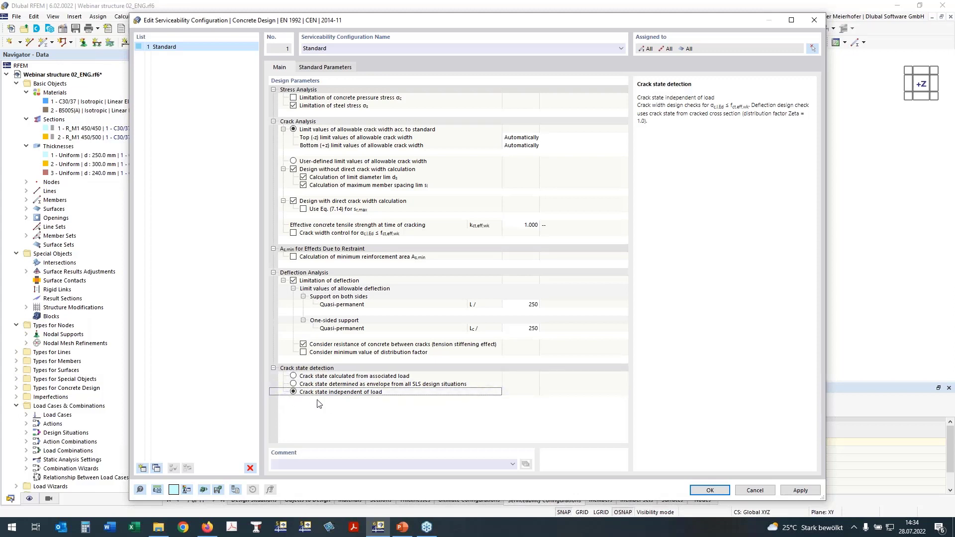
left_click(319, 377)
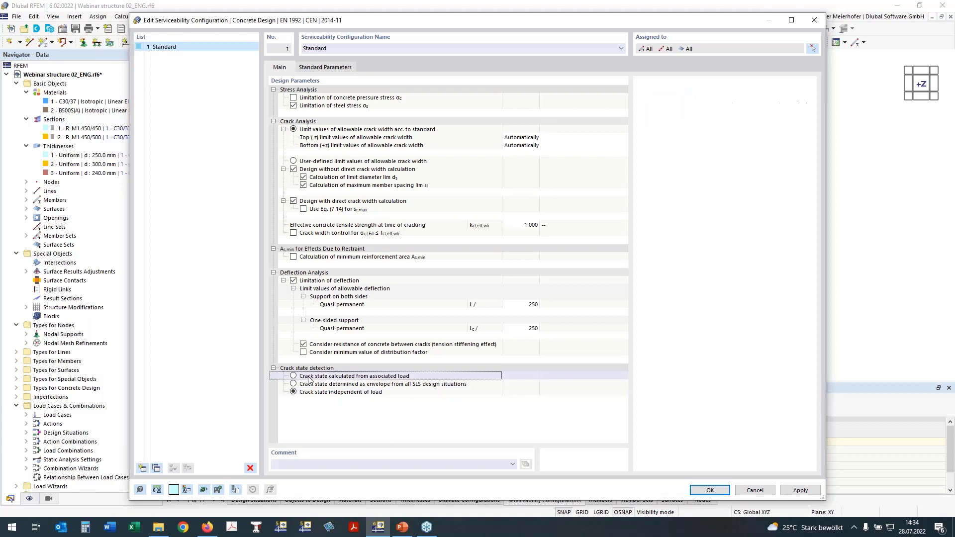
left_click(294, 376)
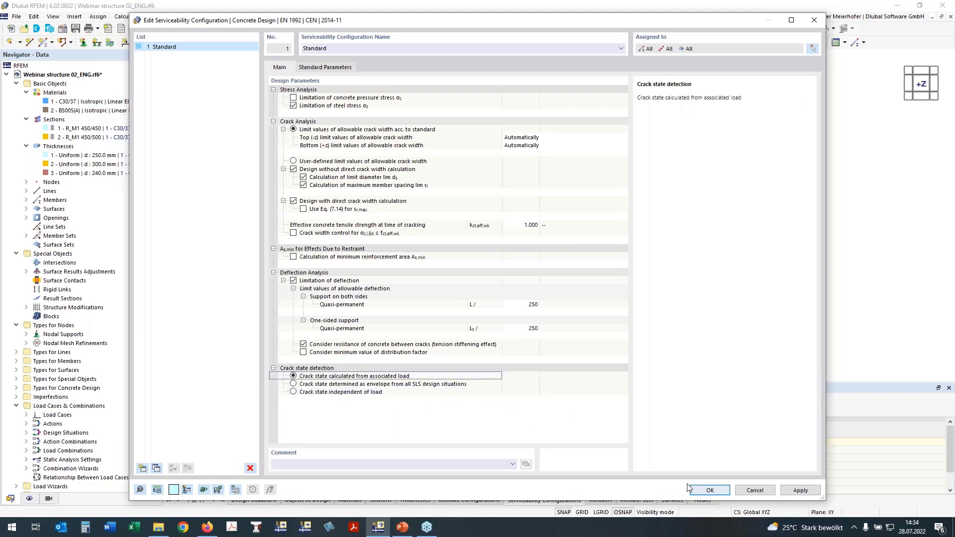
left_click(705, 495)
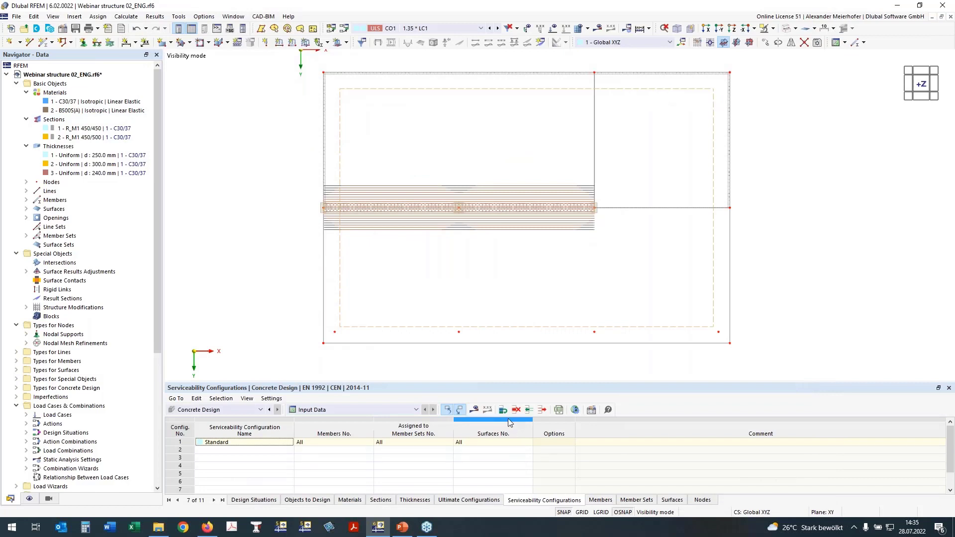
Calculate the concrete design and show the overview of errors and warnings
left_click(473, 411)
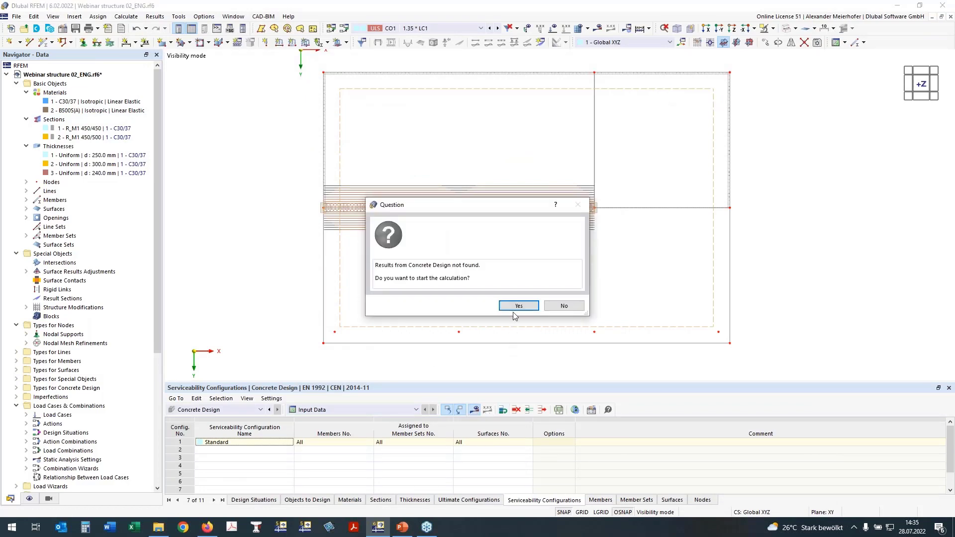
left_click(518, 307)
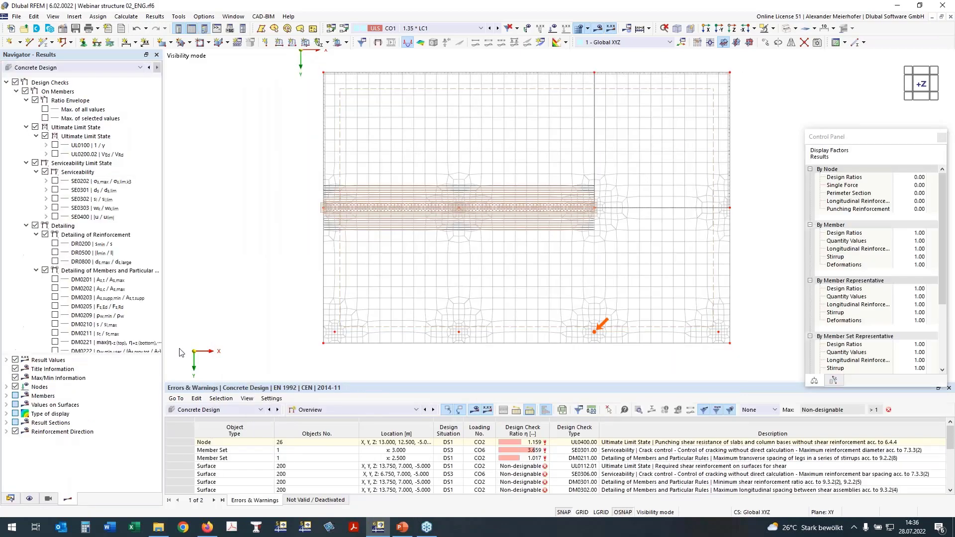
left_click(393, 410)
left_click(394, 425)
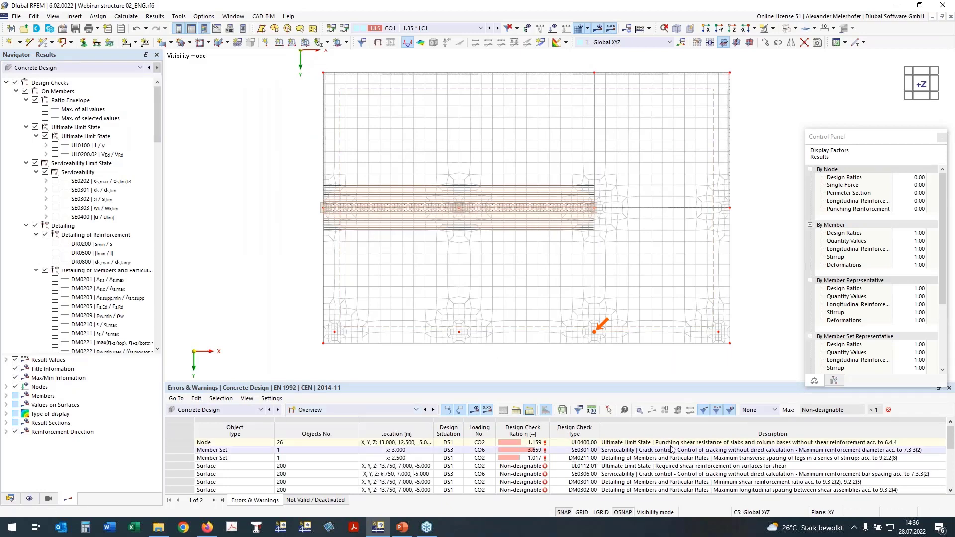
Enlarge the results table, review the overview entry for punching shear at node 26, and show the design ratios on members
left_click(527, 442)
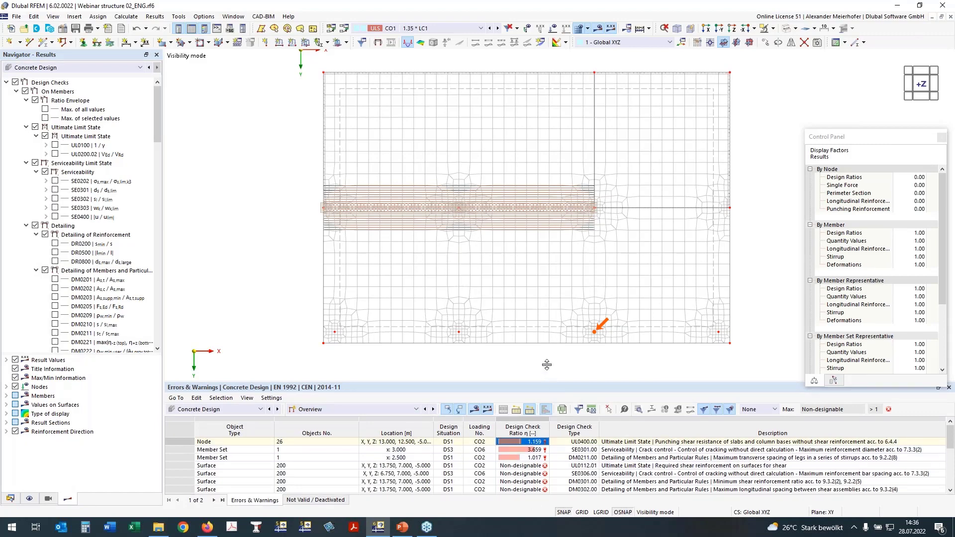
left_click_drag(547, 364, 546, 348)
left_click(339, 393)
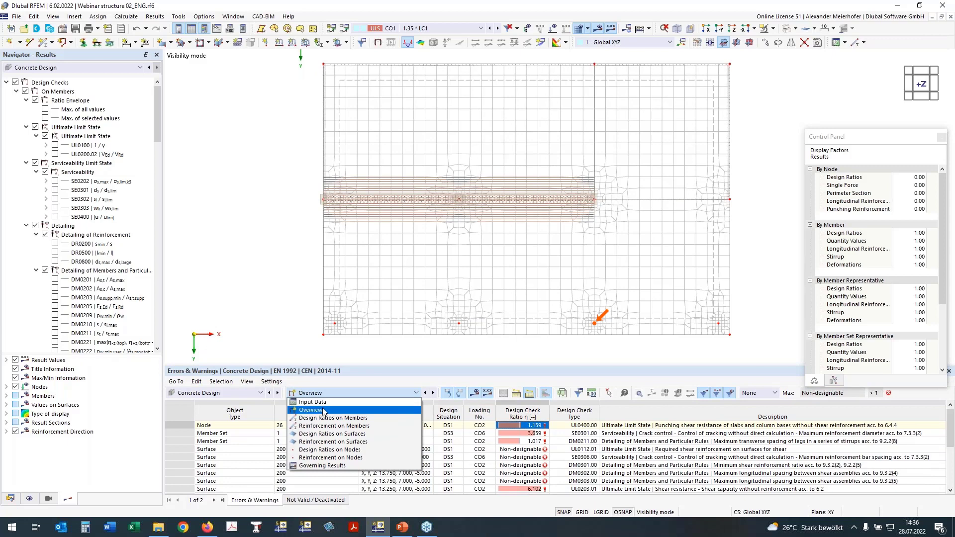
left_click(348, 394)
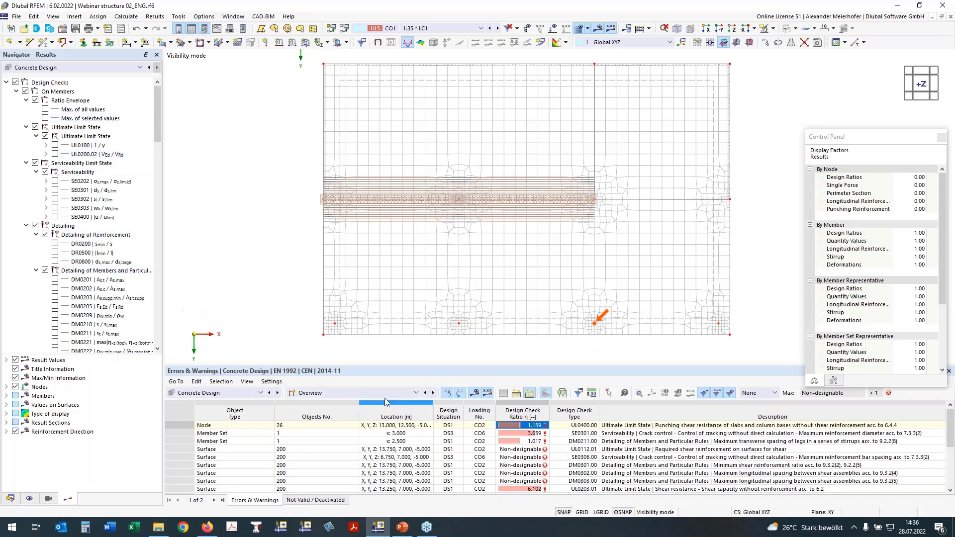
left_click(369, 393)
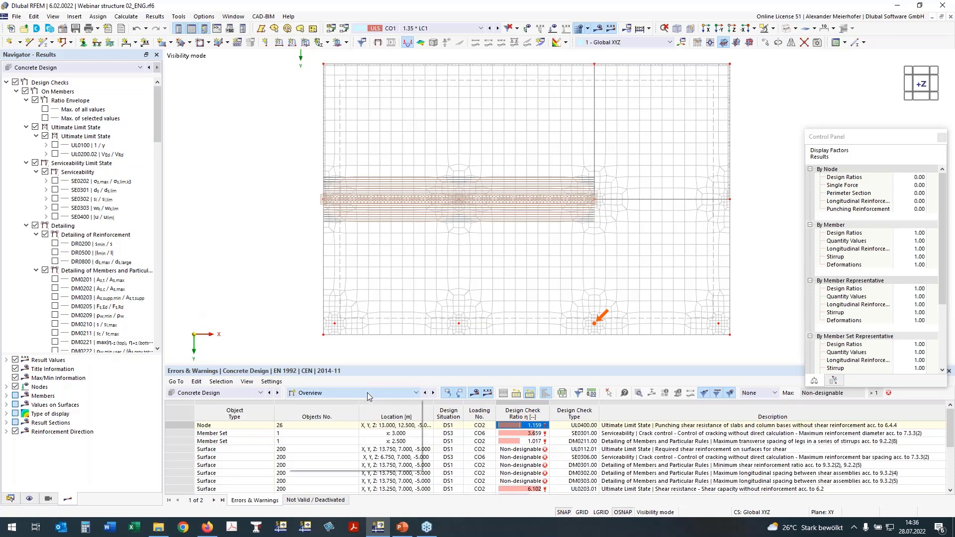
left_click(360, 417)
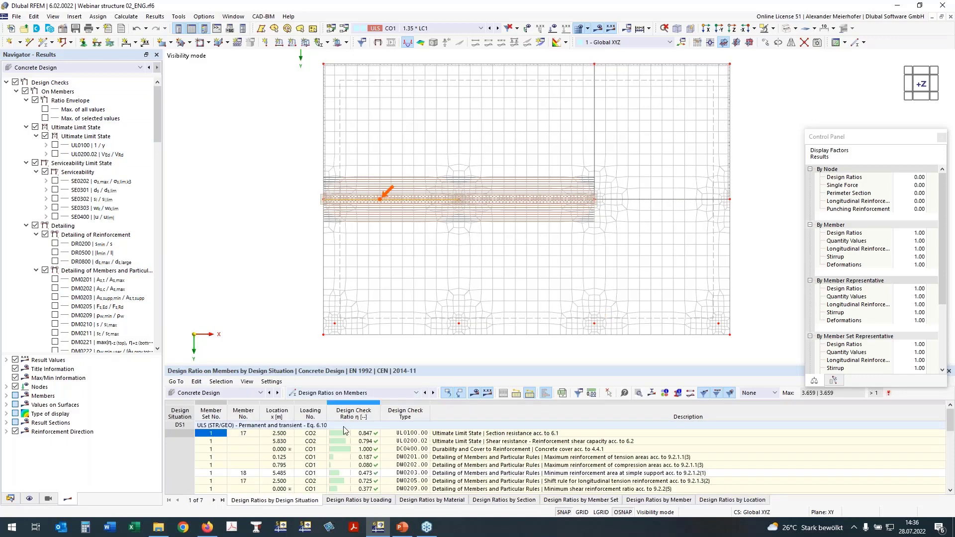
Examine the member design ratios, including the DM0211 check for maximum transverse spacing of stirrup legs
left_click(370, 434)
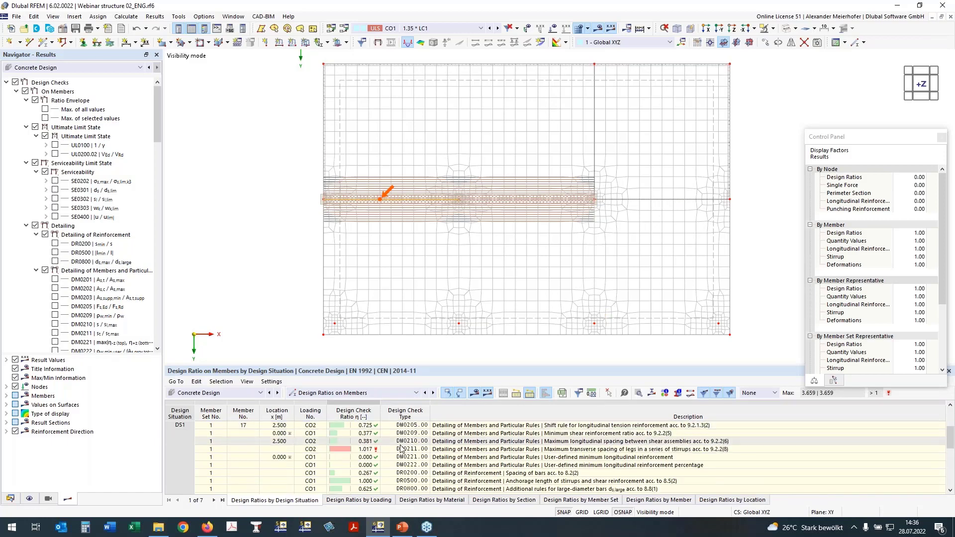
scroll(419, 448, "down", 3)
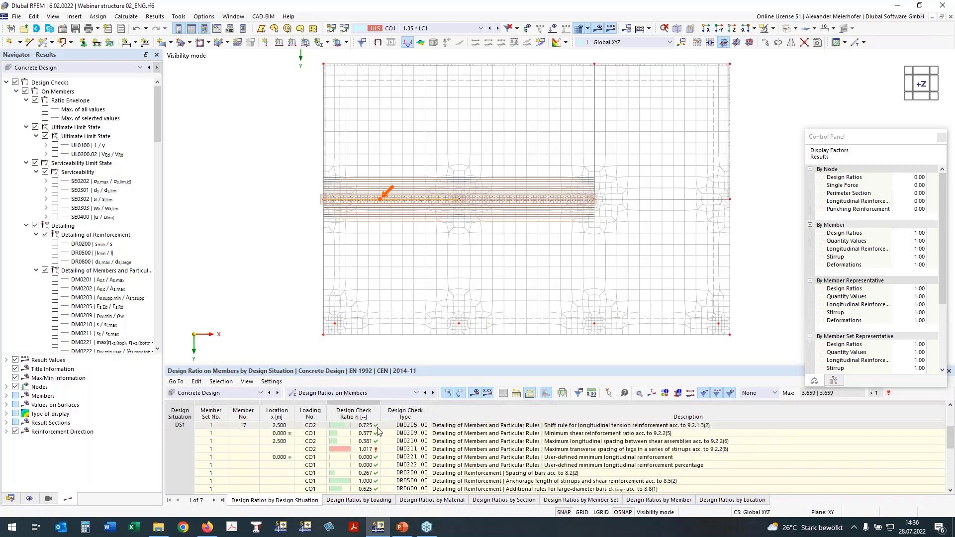
left_click(366, 449)
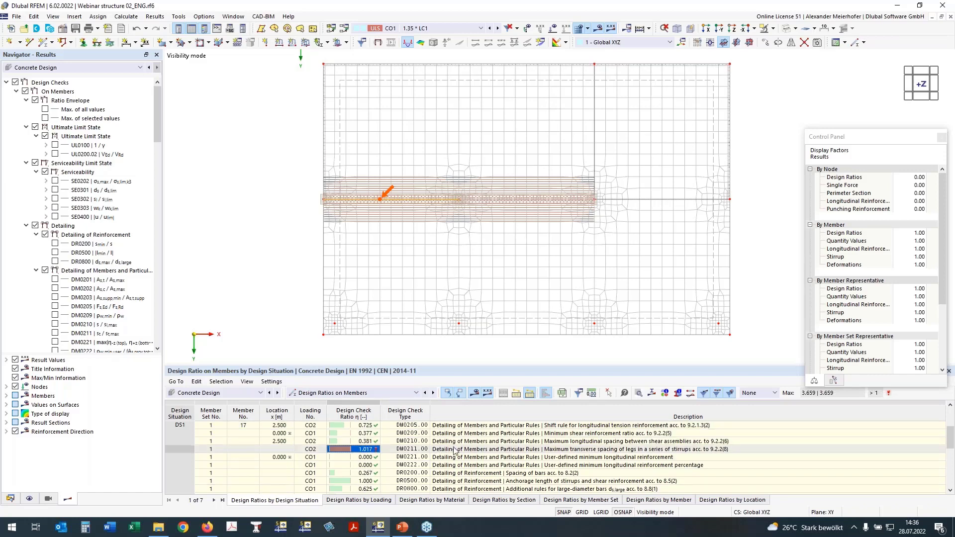
left_click(514, 452)
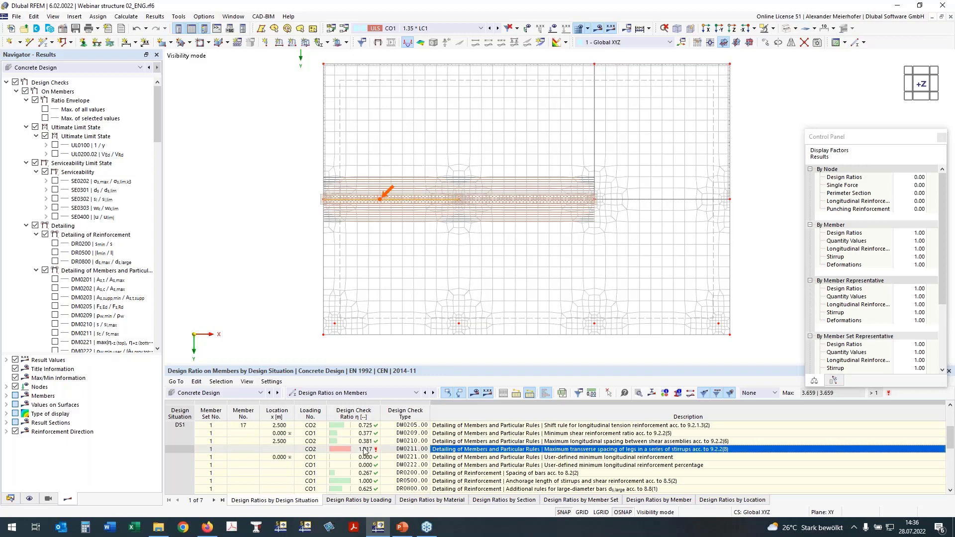
scroll(362, 451, "down", 5)
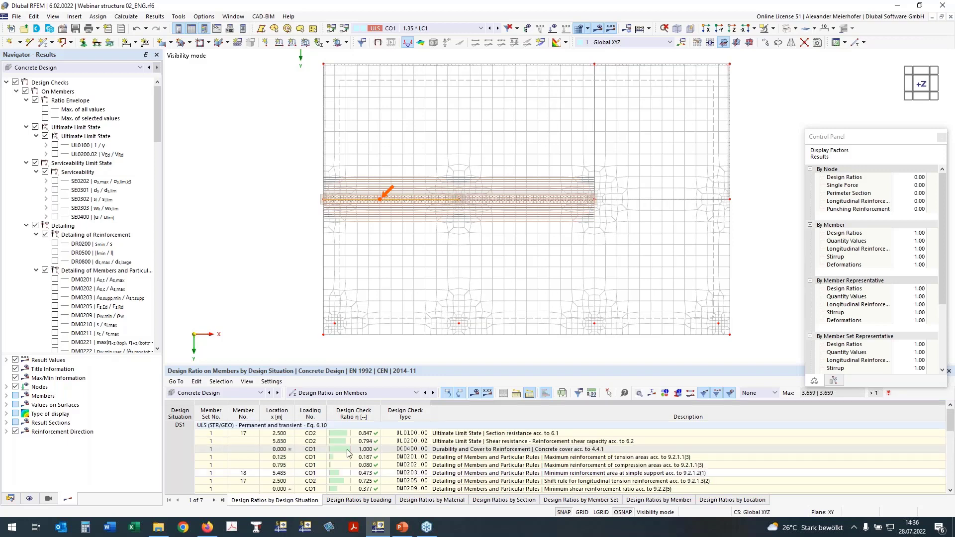
scroll(364, 451, "up", 5)
Show the design ratios on nodes and examine the UL0400 punching shear check at node 26
left_click(329, 393)
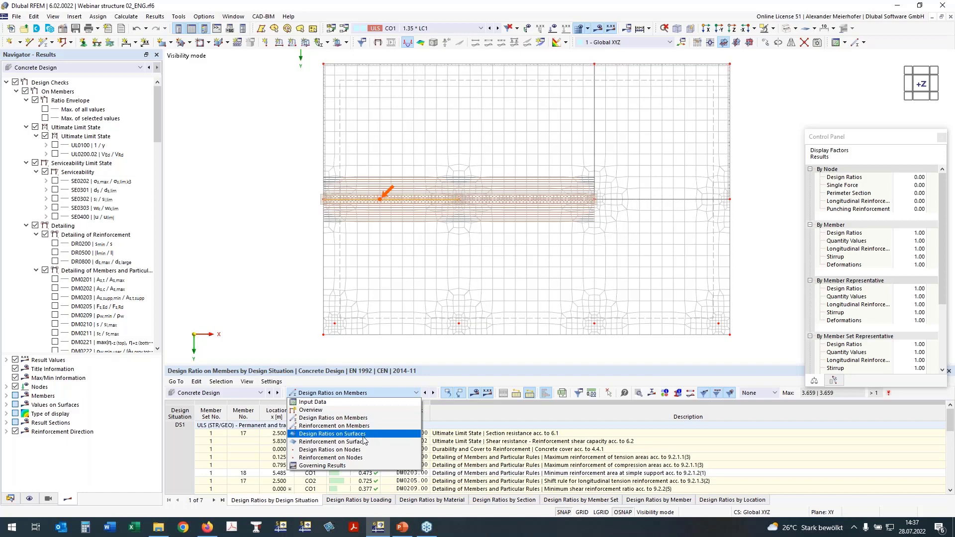
left_click(331, 453)
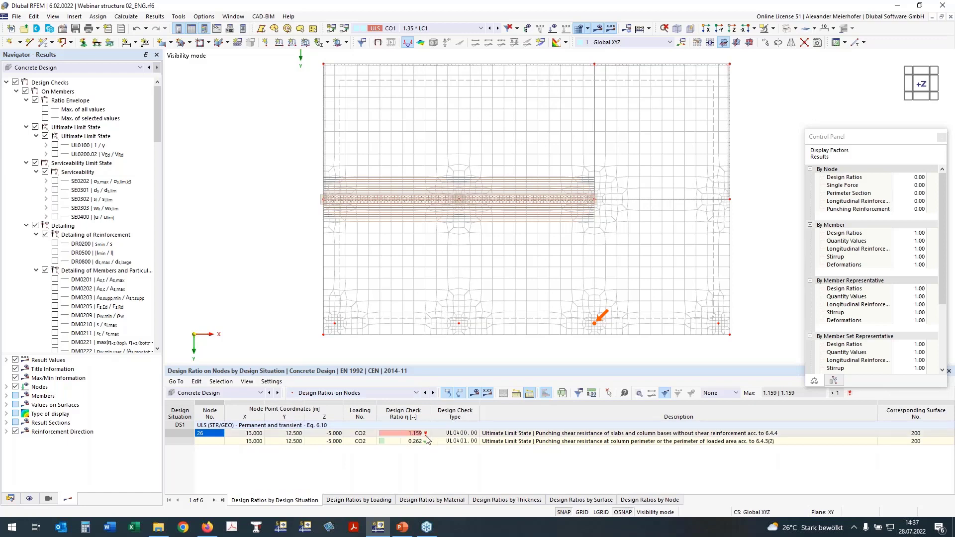
left_click(463, 435)
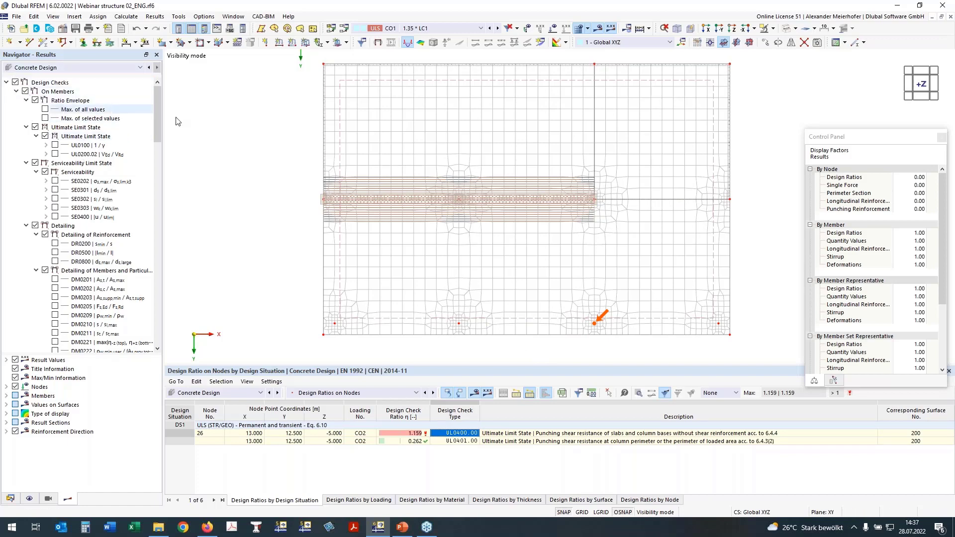
Display surface design check UL0101.01 for the top reinforcement in direction 1, labelling only extreme values and showing the colour scale
left_click(17, 92)
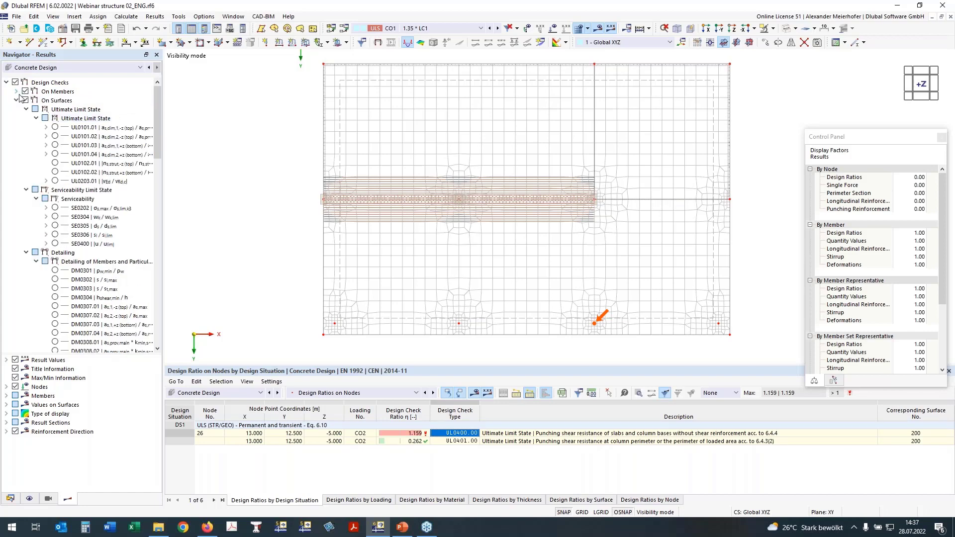
left_click(55, 127)
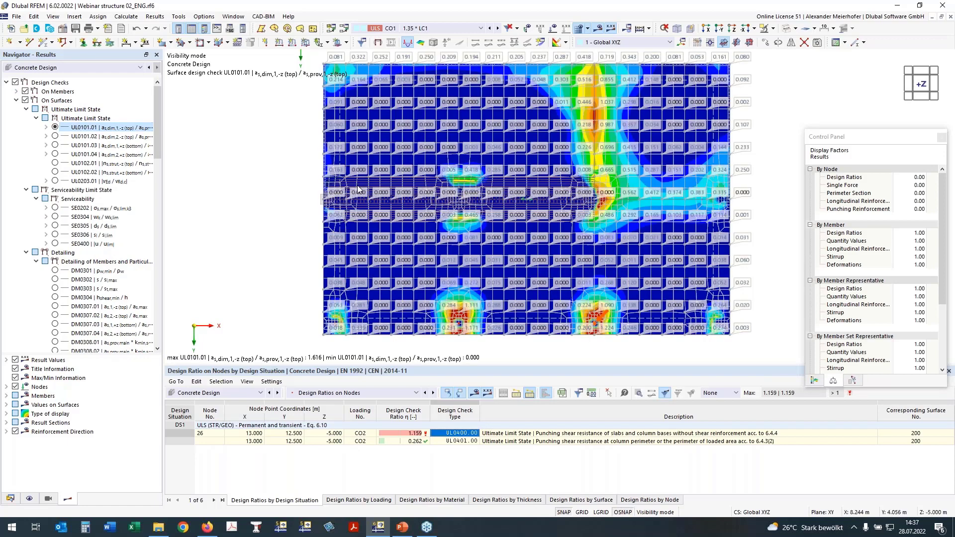
scroll(100, 279, "down", 9)
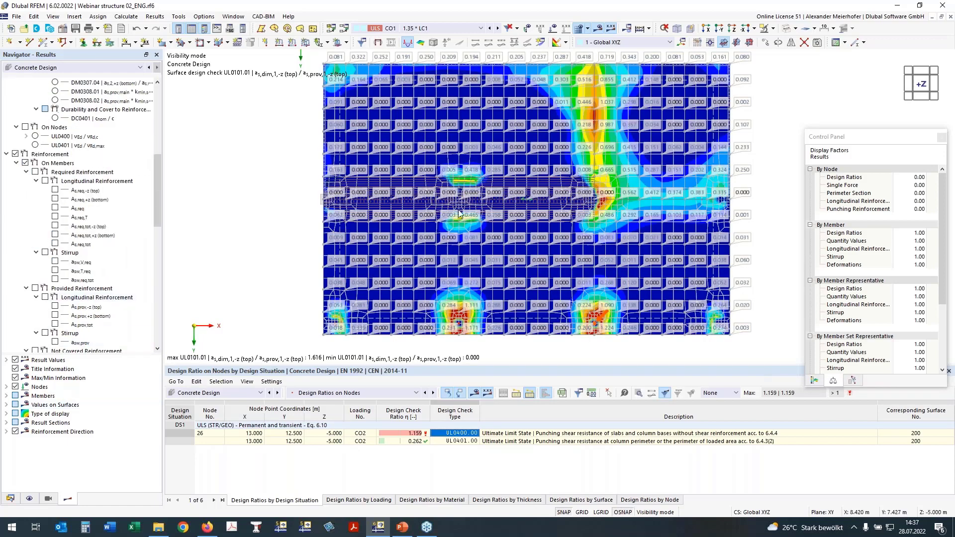
scroll(203, 265, "down", 1)
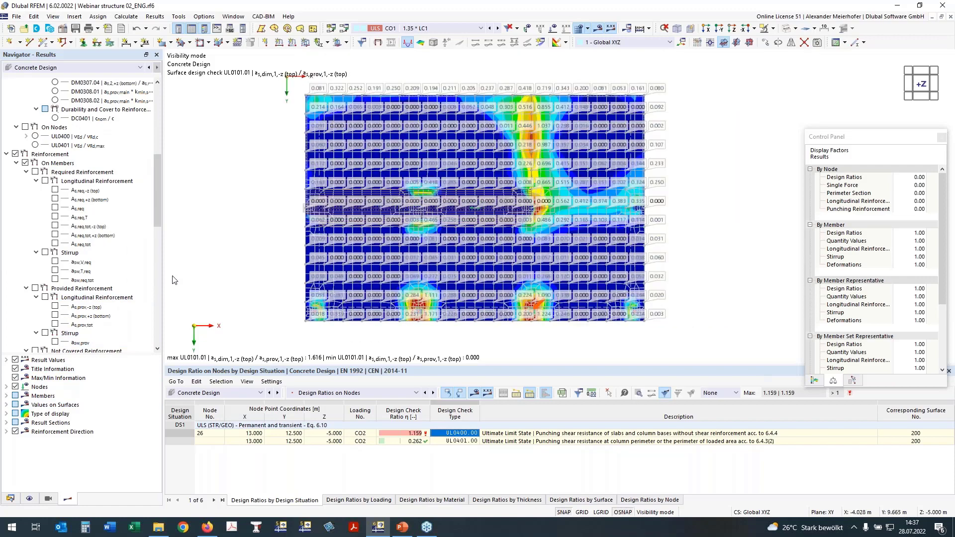
scroll(356, 189, "up", 1)
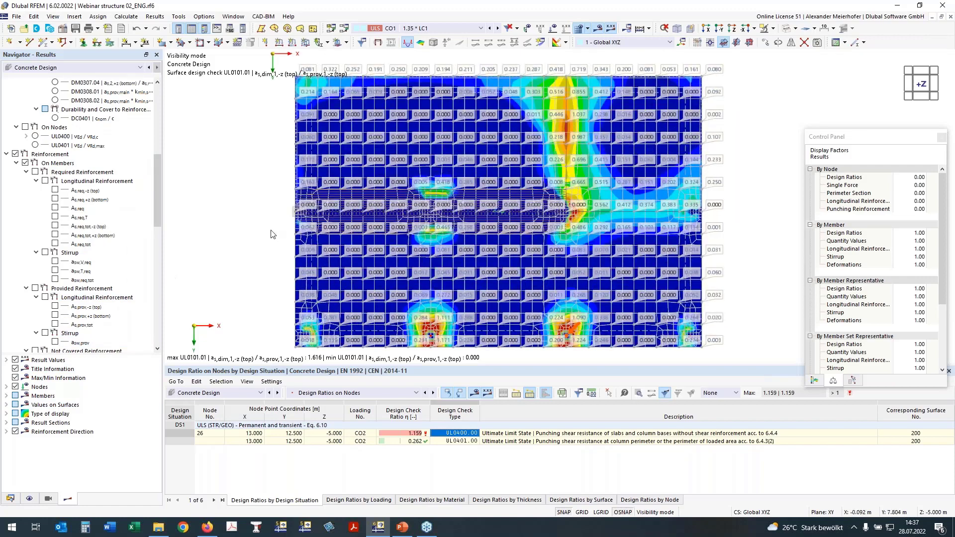
left_click(7, 405)
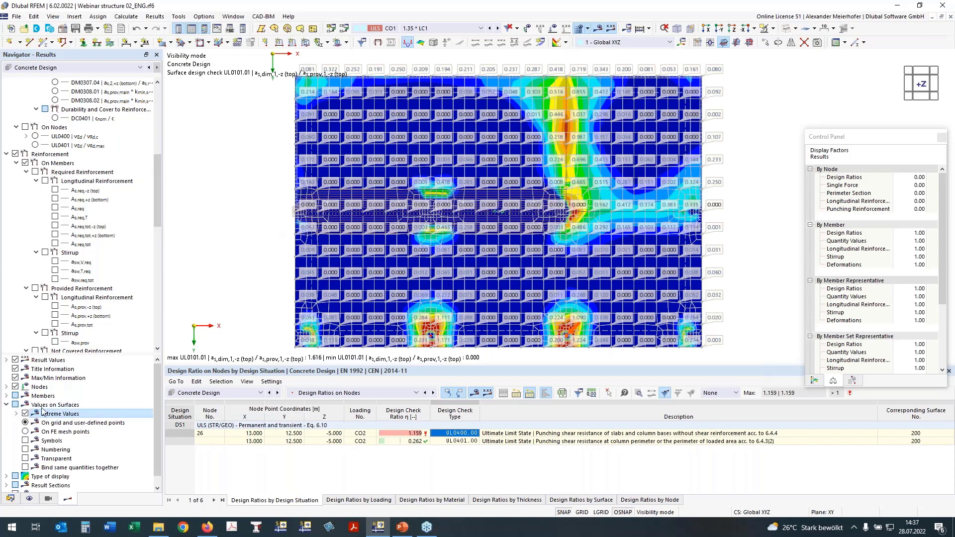
left_click(815, 381)
scroll(87, 165, "up", 10)
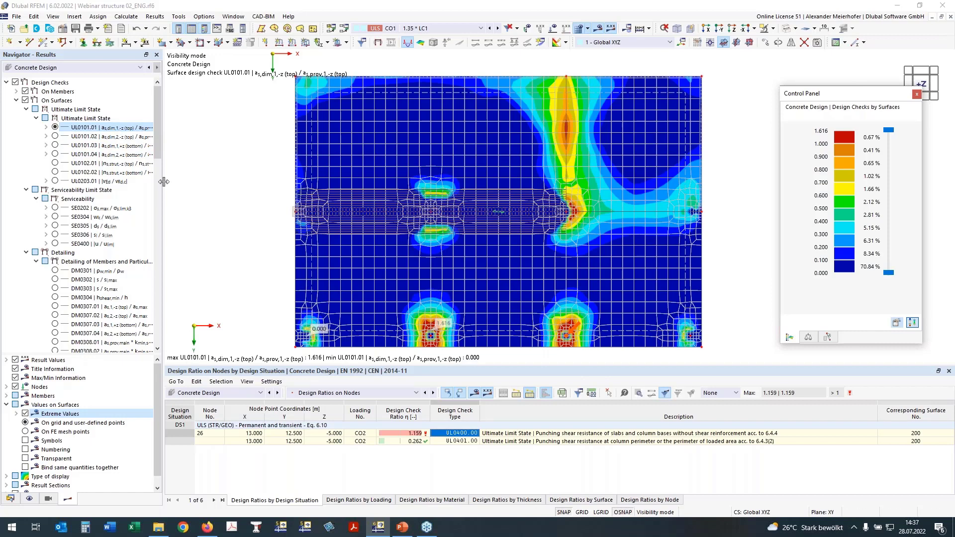
Compare the top reinforcement checks UL0101.02 and UL0101.01 on the slab, examining the peak at the column
mouse_move(163, 181)
left_mouse_down()
mouse_move(194, 181)
mouse_move(175, 181)
left_mouse_up()
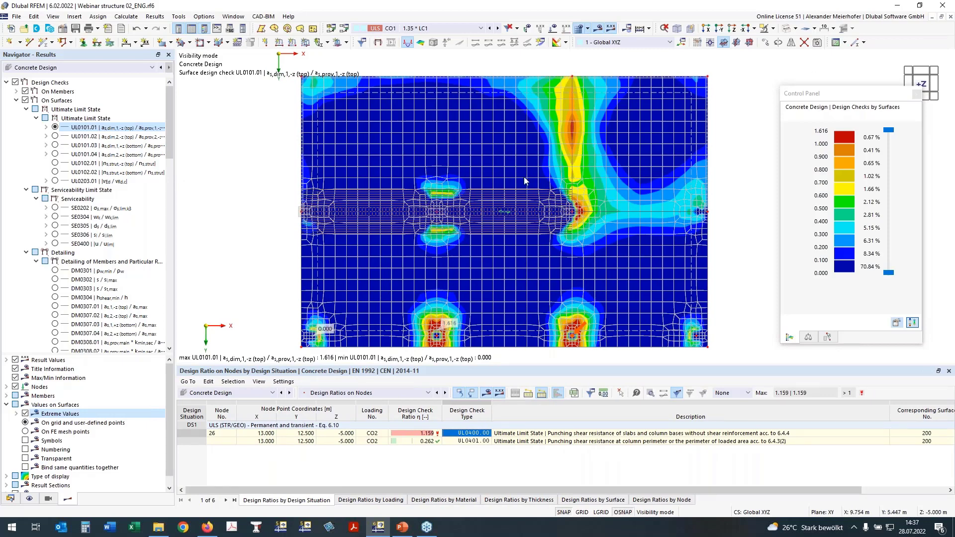
left_click(54, 136)
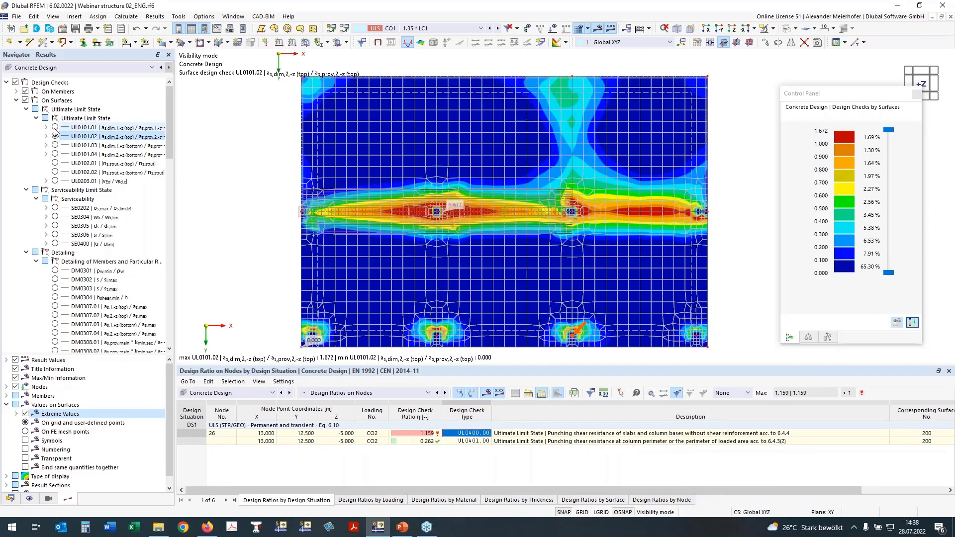
left_click(55, 127)
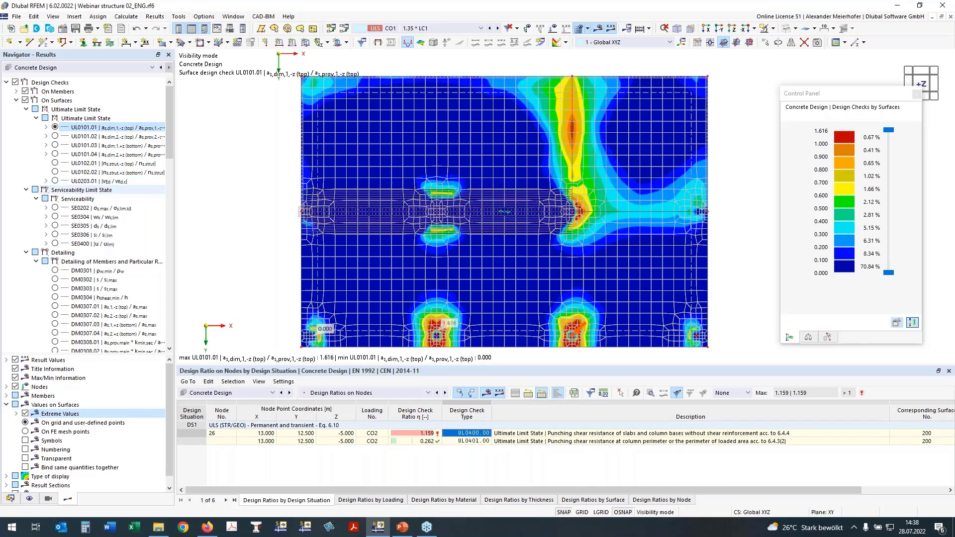
middle_click_drag(446, 325, 442, 310)
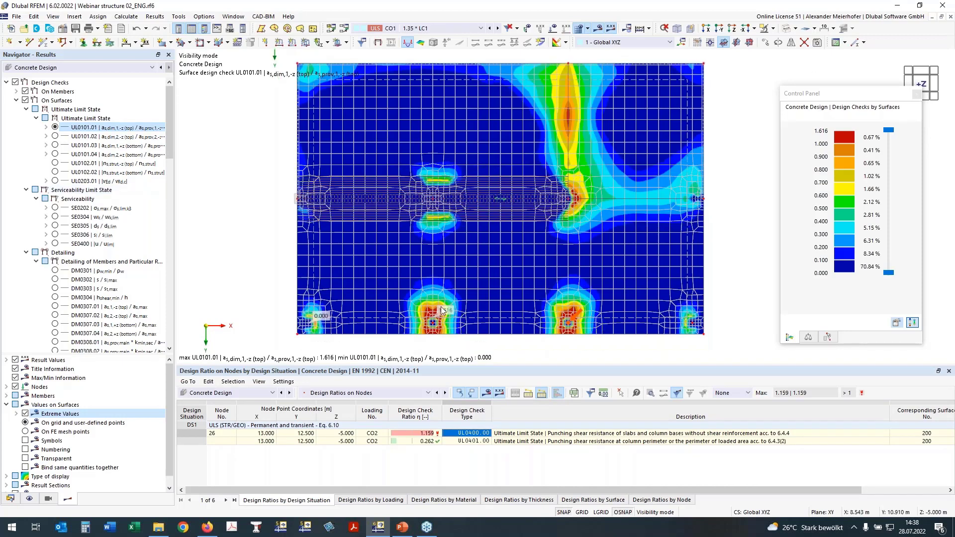
left_click_drag(827, 367, 826, 395)
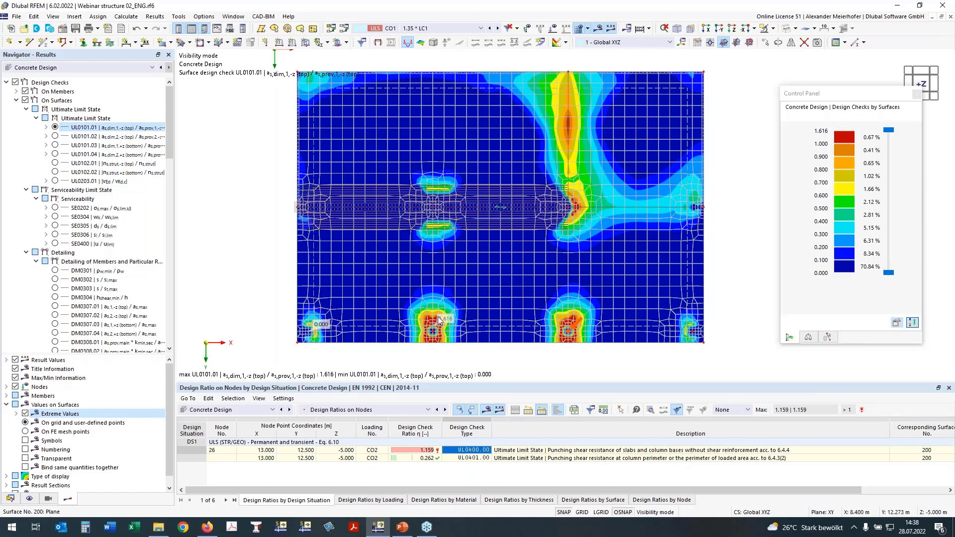
Examine the bottom reinforcement checks UL0101.03 and UL0101.04 on the slab, inspecting the direction 1 peak at the edge column
left_click(55, 144)
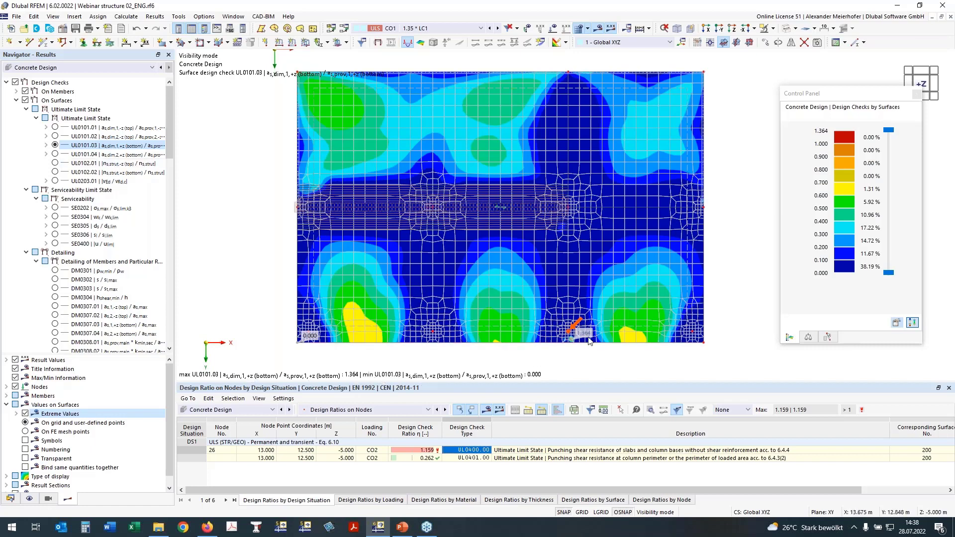
scroll(570, 338, "up", 1)
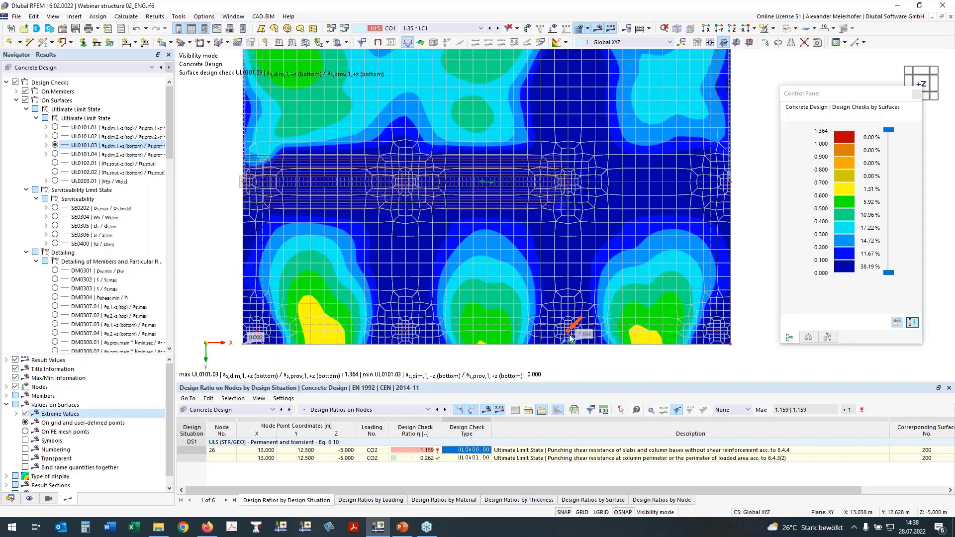
scroll(571, 338, "up", 3)
scroll(568, 346, "down", 1)
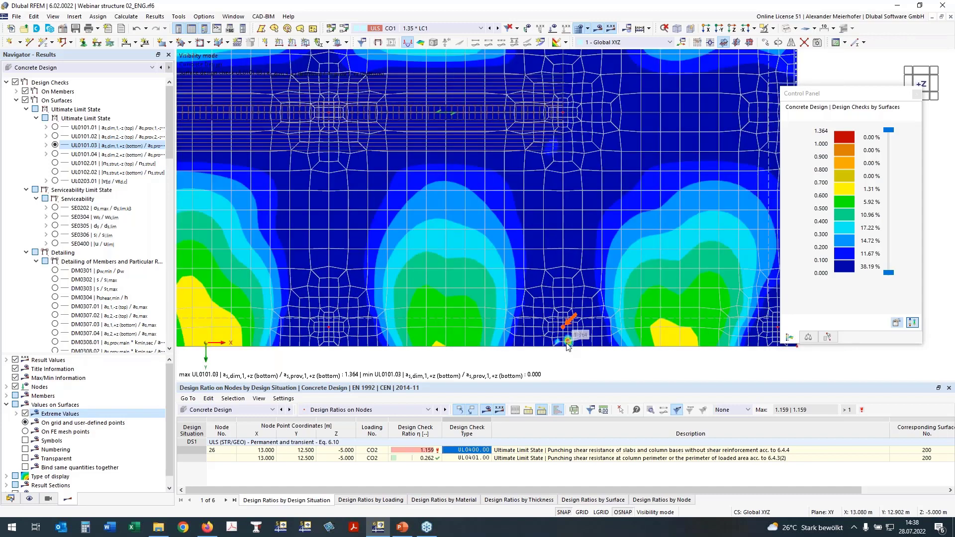
scroll(566, 343, "down", 1)
scroll(648, 329, "down", 2)
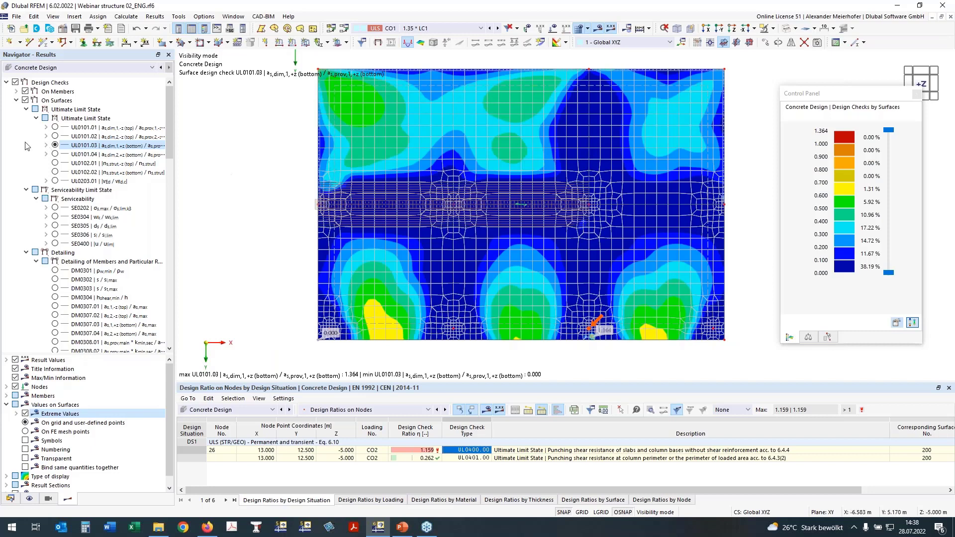
left_click(54, 155)
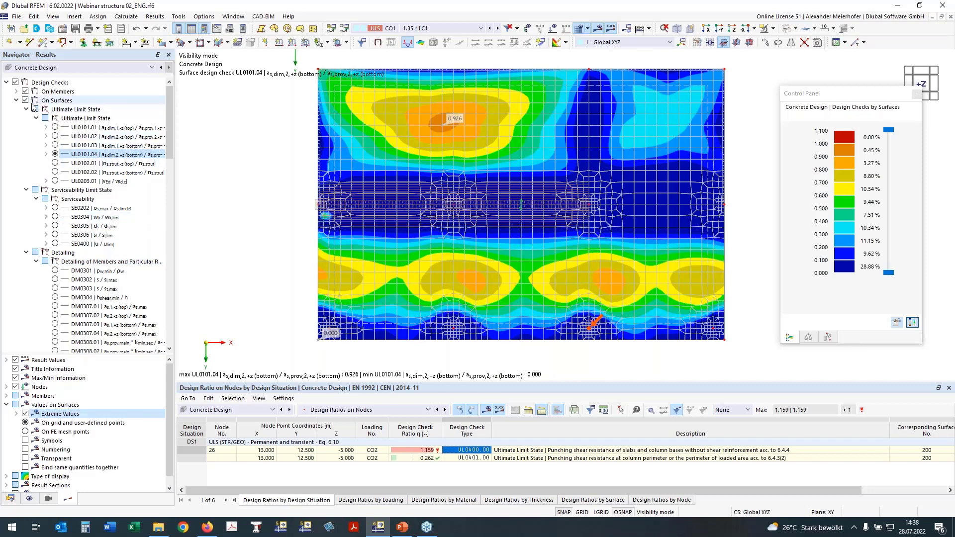
Hide the surface design checks and display punching check UL0400 on the nodes, inspecting the columns along the slab edge
left_click(17, 101)
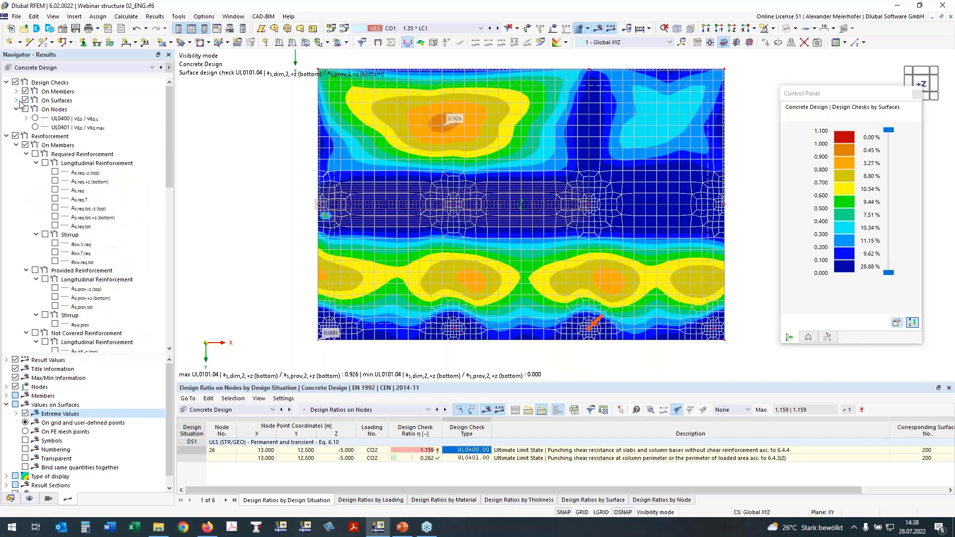
left_click(25, 101)
left_click(25, 101)
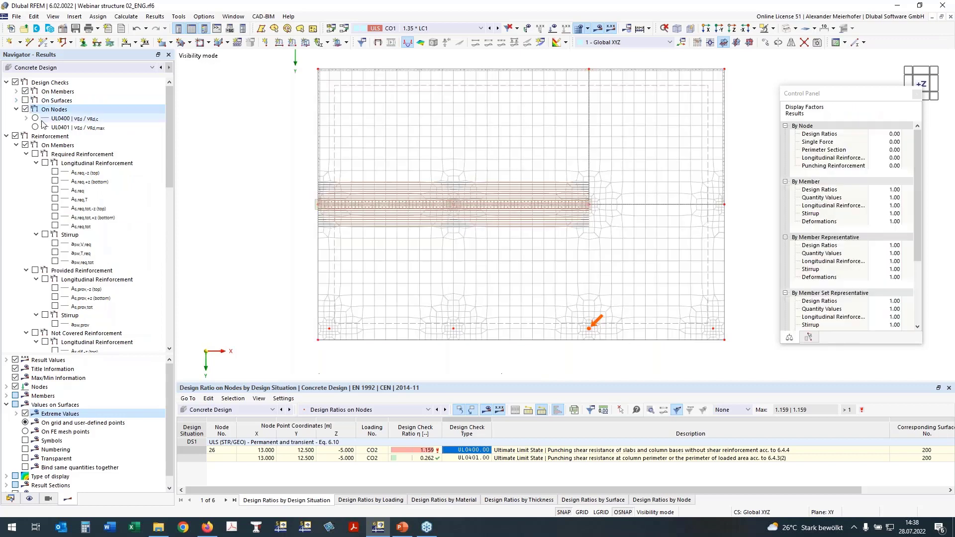
left_click(35, 118)
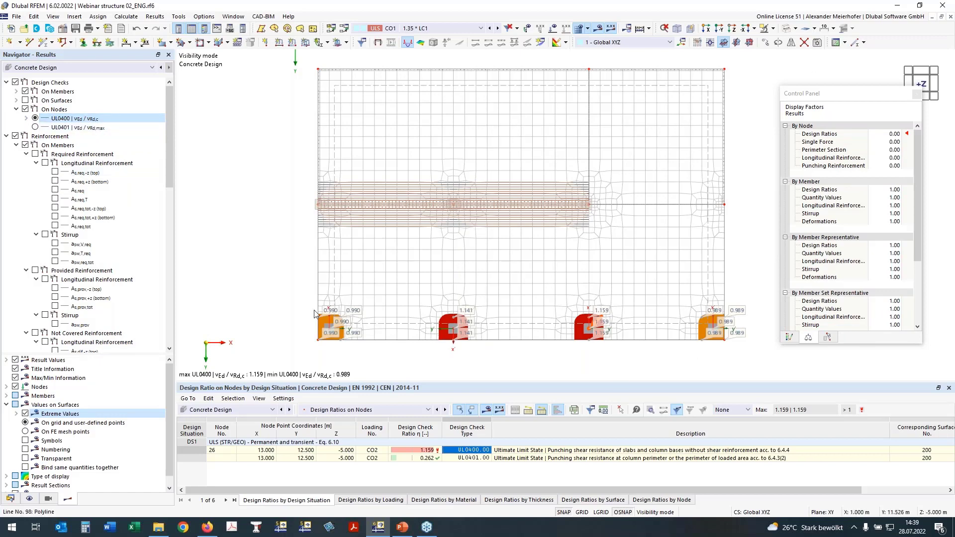
scroll(314, 313, "up", 3)
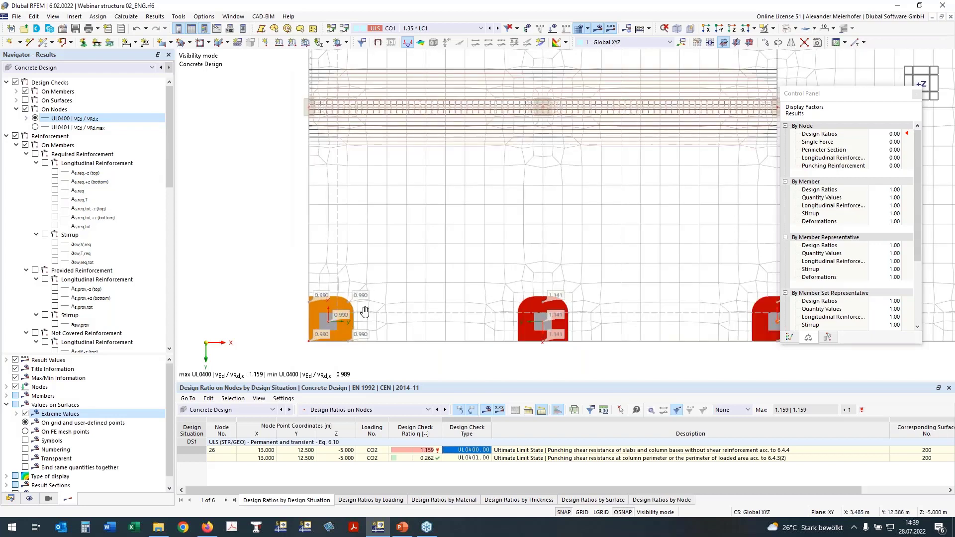
scroll(495, 305, "down", 3)
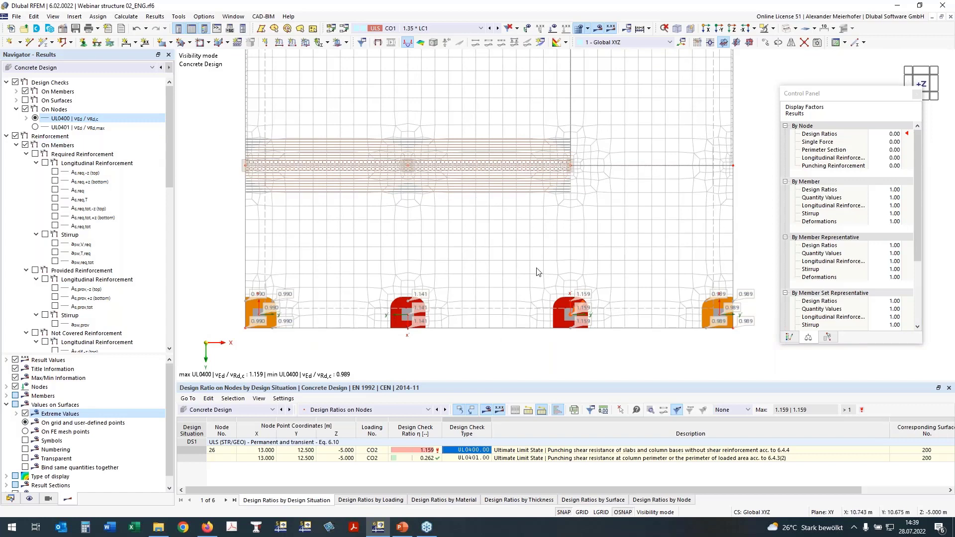
Hide the design checks on nodes and switch off the reinforcement results, including those on nodes
left_click(27, 111)
left_click(26, 110)
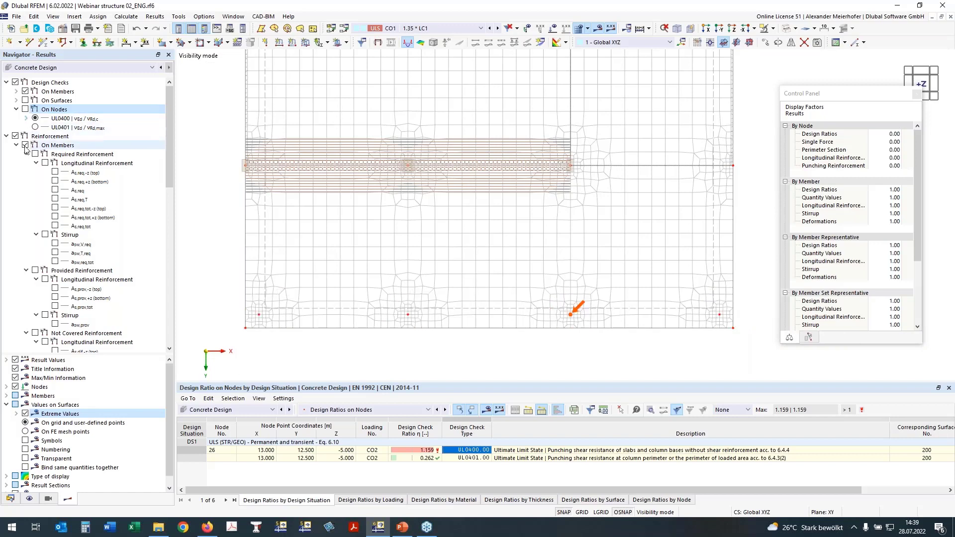
left_click(14, 136)
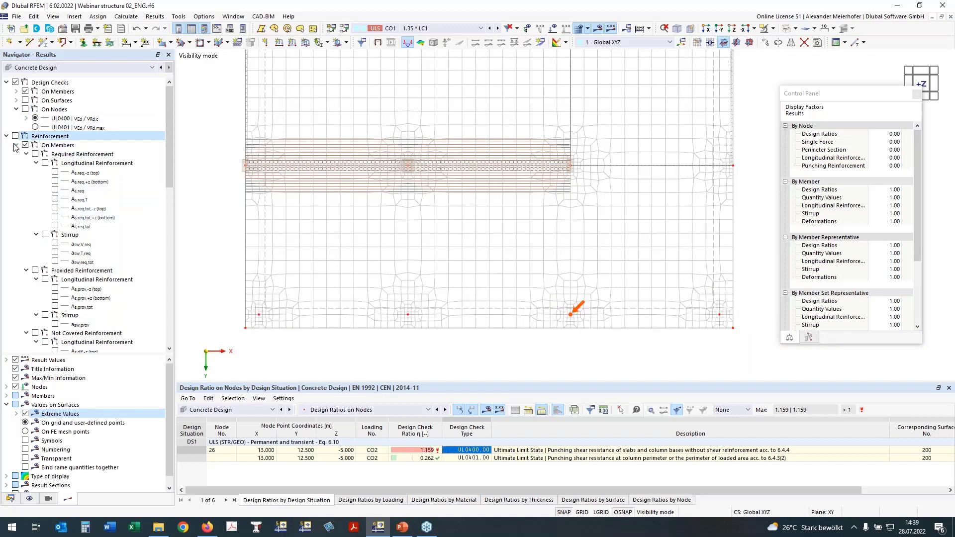
left_click(16, 145)
left_click(16, 155)
left_click(16, 163)
left_click(26, 163)
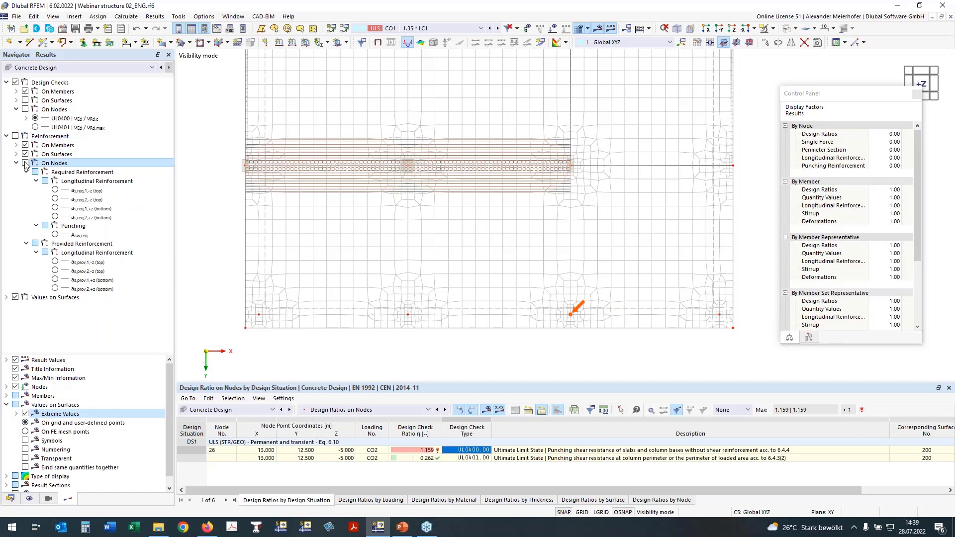
Display the required punching reinforcement Asw,req on nodes with its colour scale, followed by the required longitudinal reinforcement as,req,1,-z (top)
left_click(55, 234)
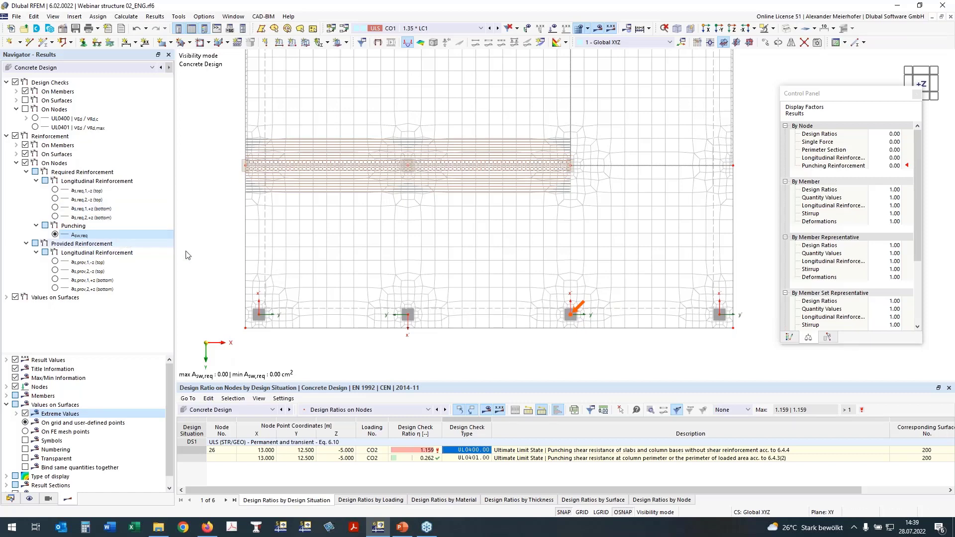
left_click(789, 338)
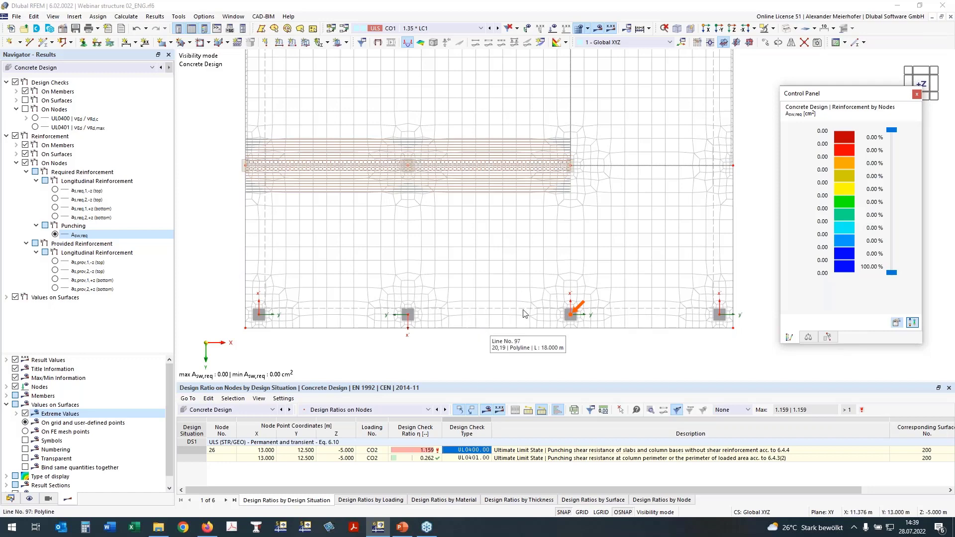
left_click(55, 190)
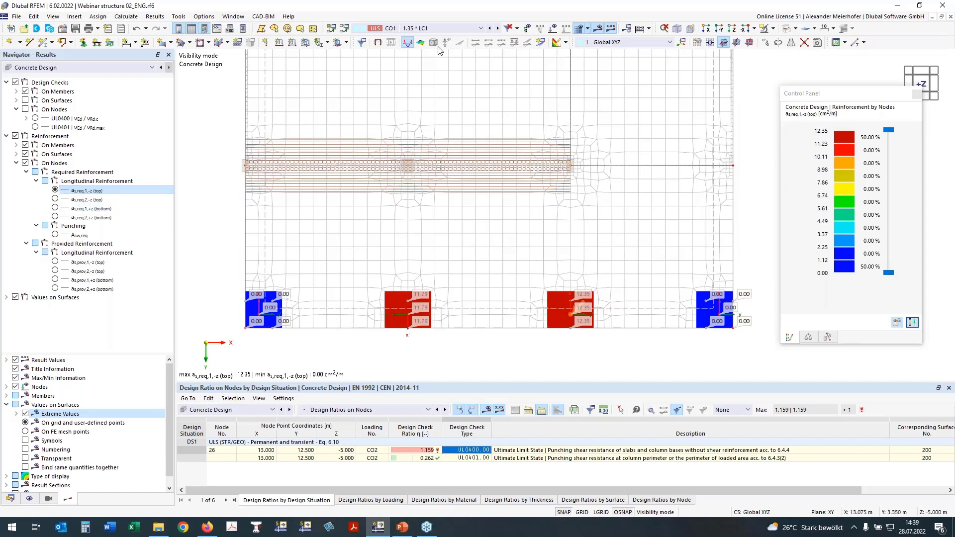
middle_click_drag(407, 218, 408, 249)
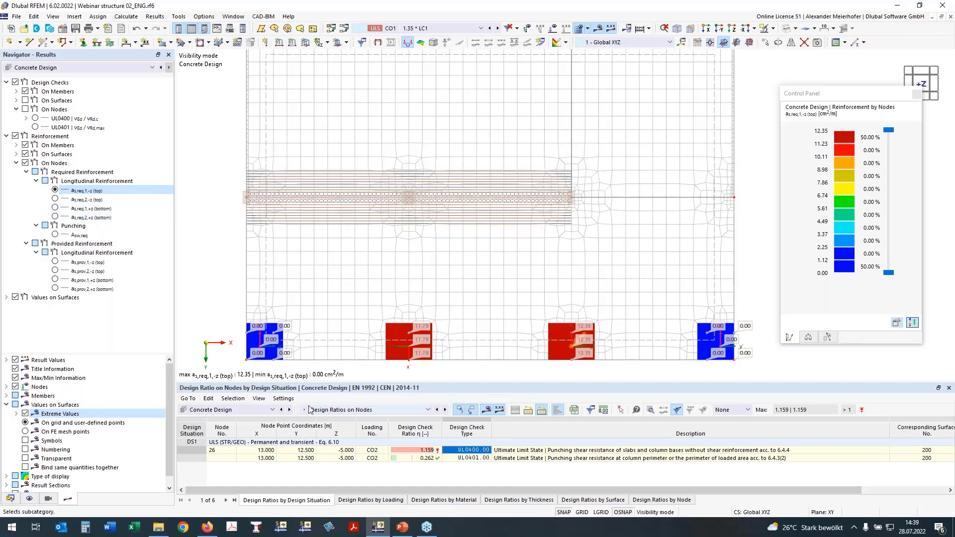
In the Concrete Design global settings, turn off deleting add-on results by changing input data
left_click(336, 410)
left_click(336, 419)
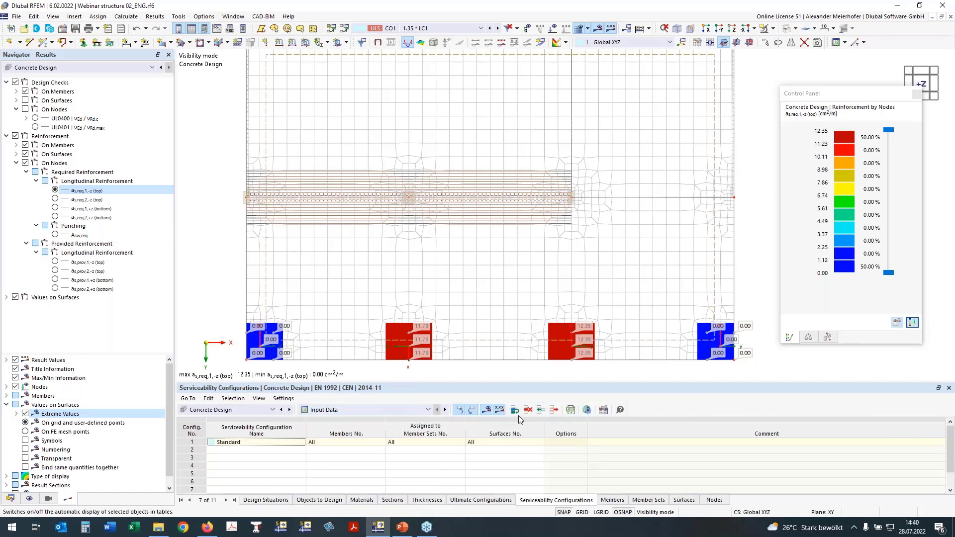
left_click(588, 411)
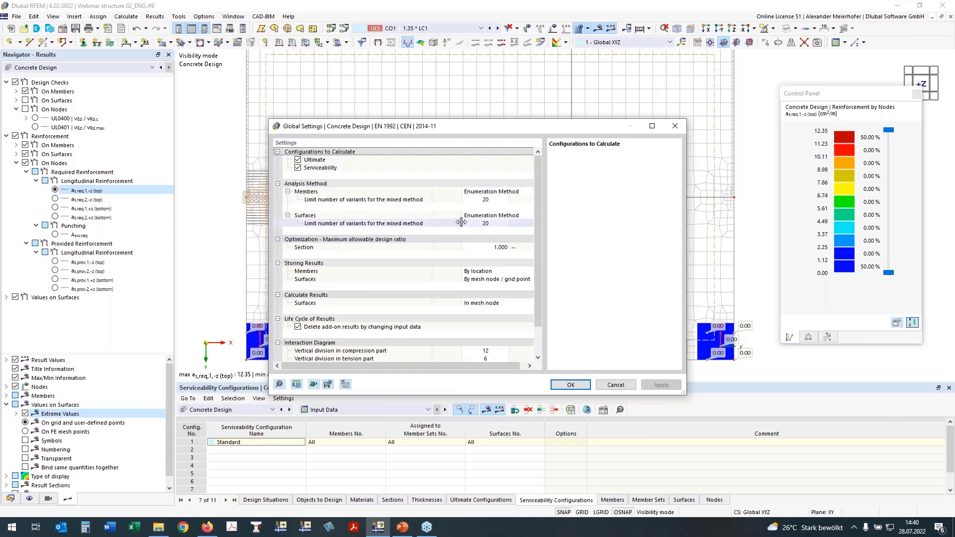
left_click(298, 328)
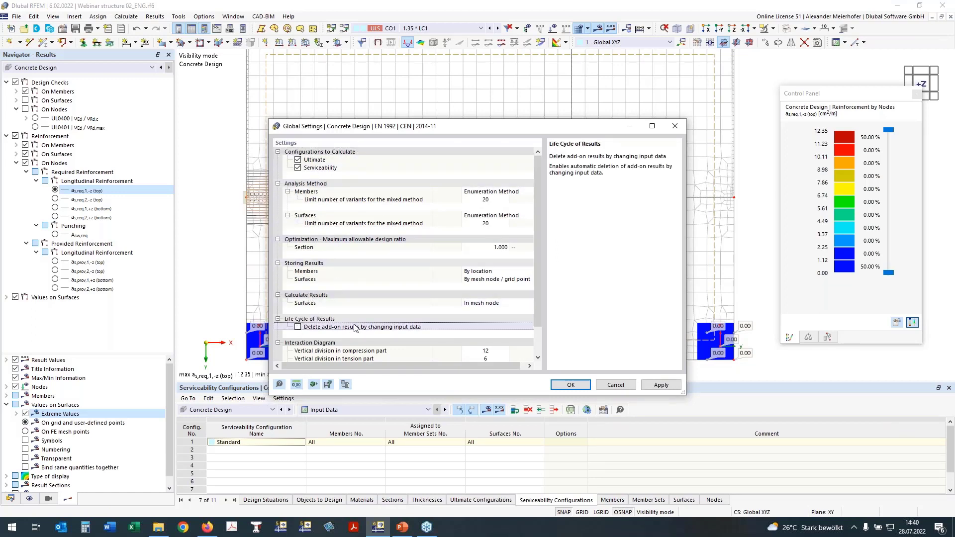
left_click(571, 386)
left_click(570, 386)
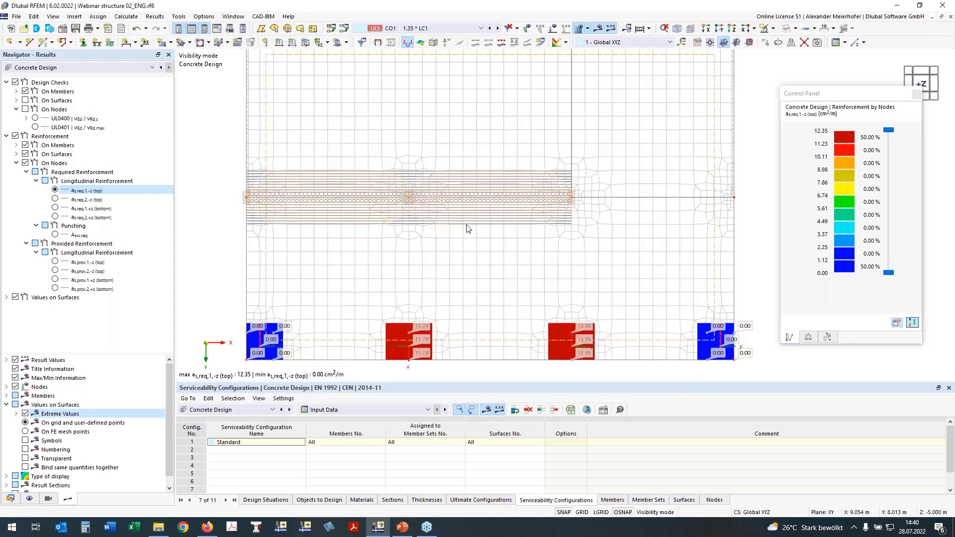
Hide the FE mesh in the plan view of the slab
scroll(467, 226, "down", 1)
middle_click_drag(494, 249, 476, 235)
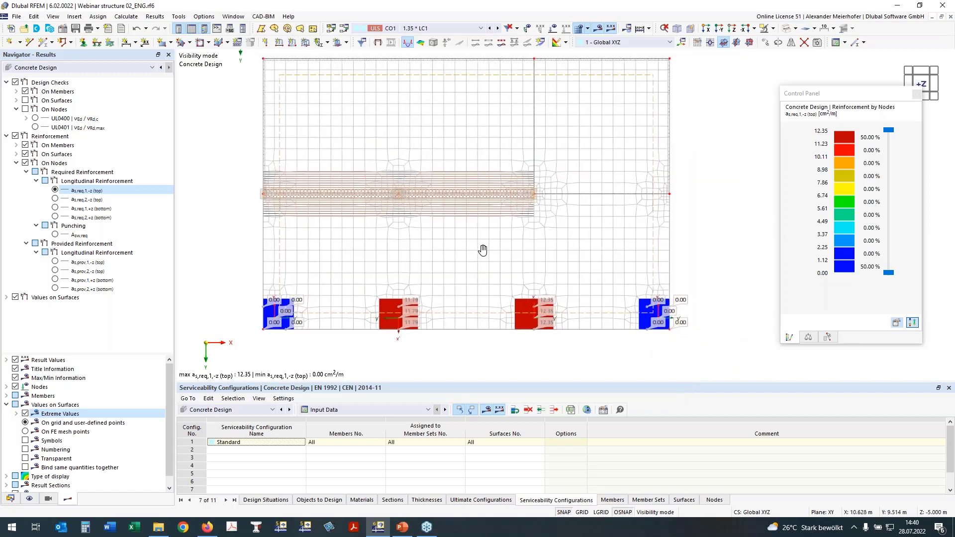
left_click(581, 29)
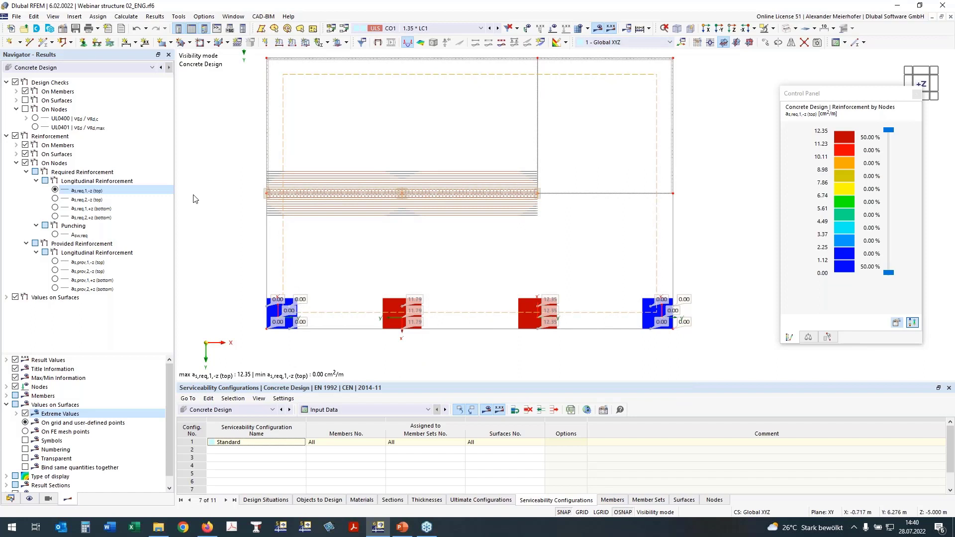
middle_click_drag(222, 254, 219, 263)
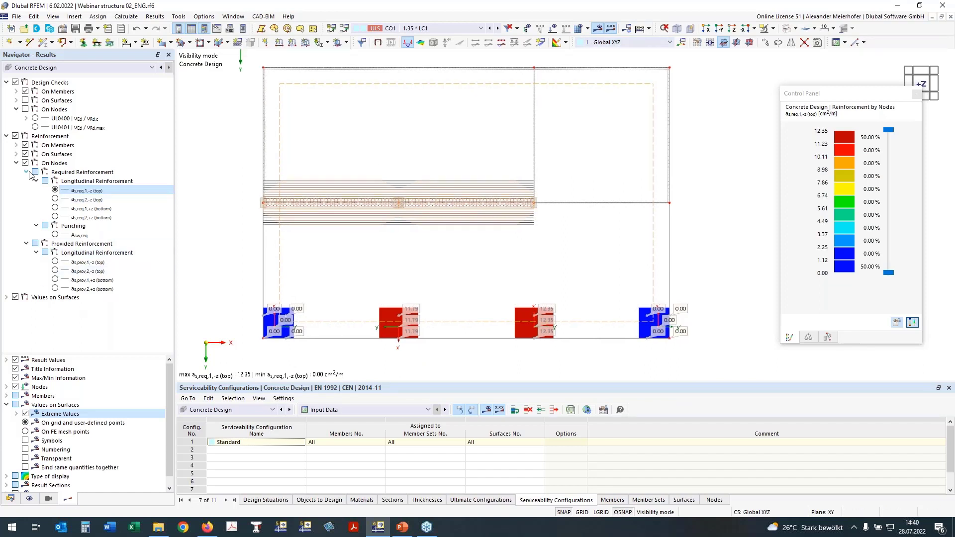
Start a new surface reinforcement from the model data's Types for Concrete Design
left_click(10, 499)
scroll(57, 387, "down", 10)
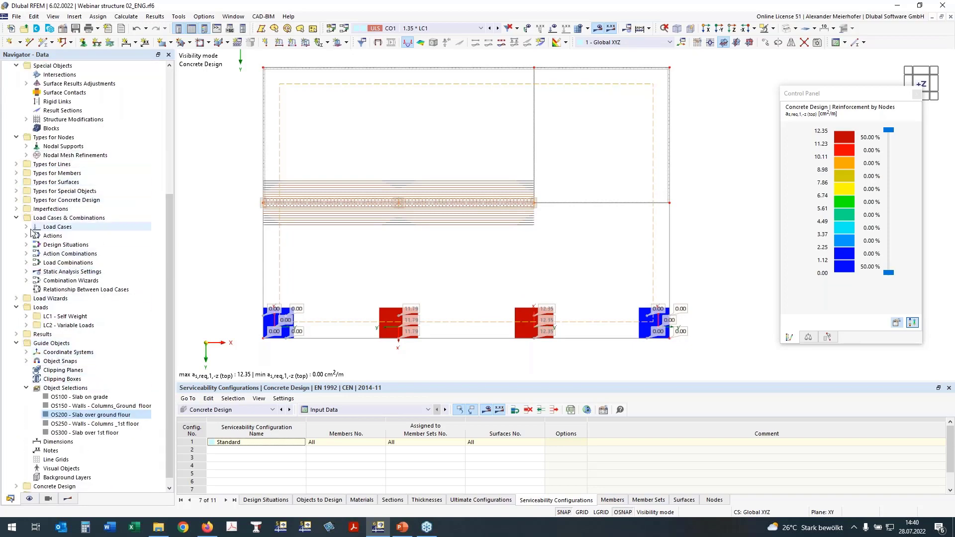
left_click(16, 218)
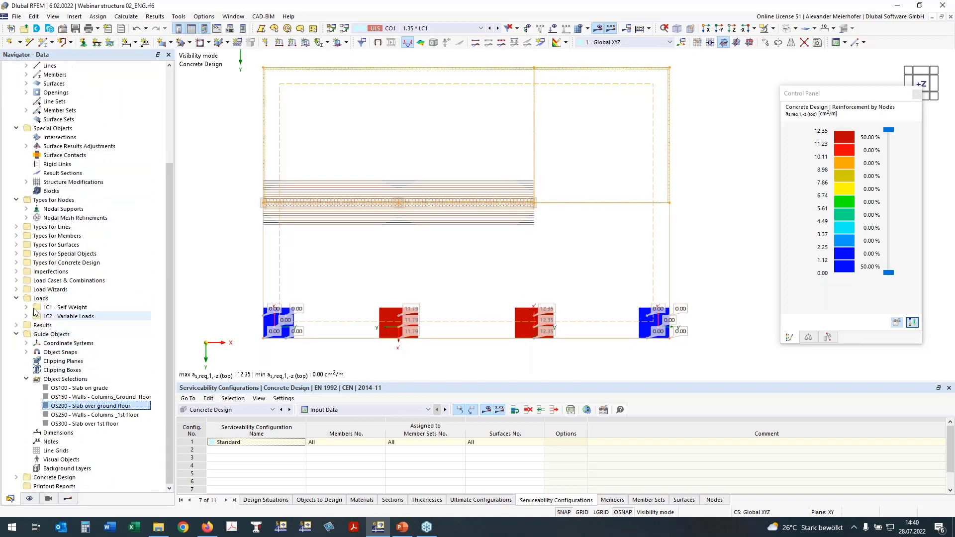
left_click(16, 263)
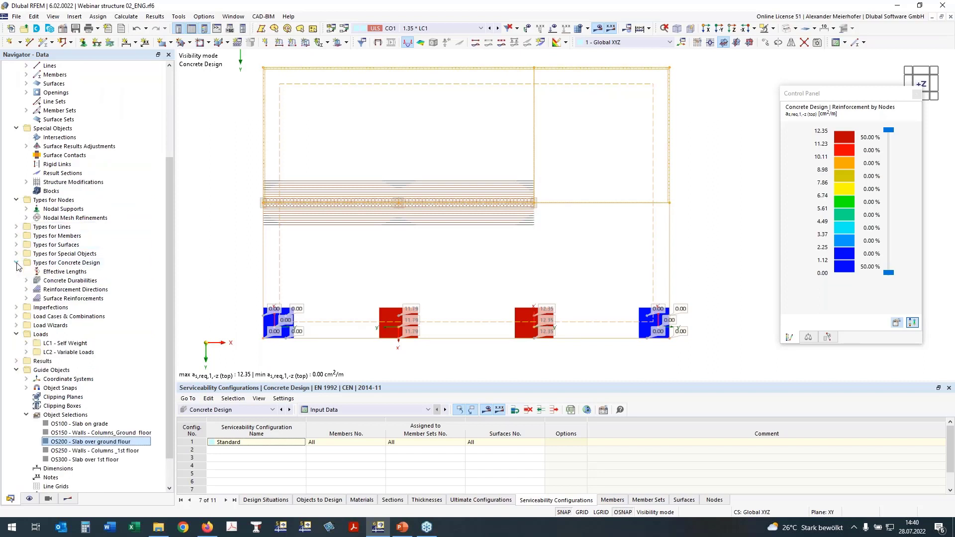
left_click(27, 299)
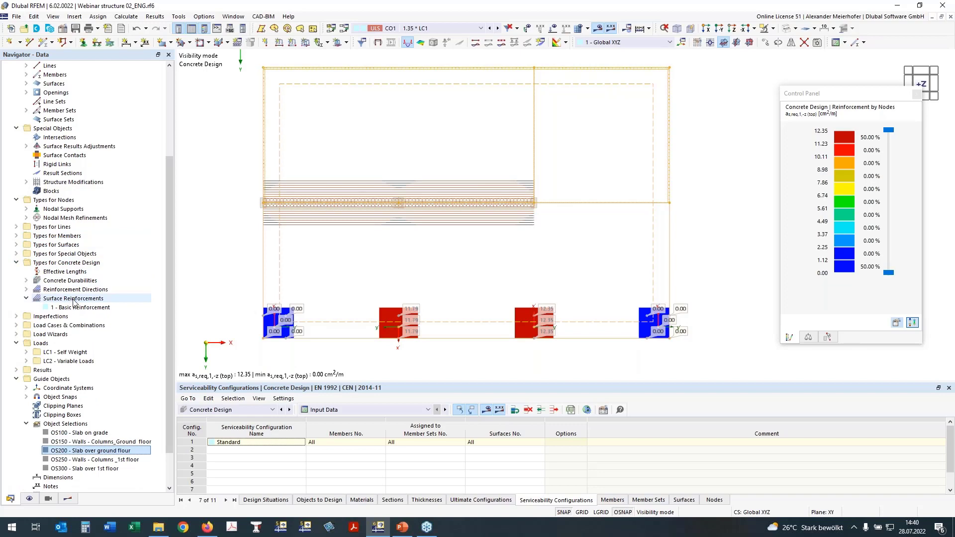
right_click(73, 298)
left_click(95, 307)
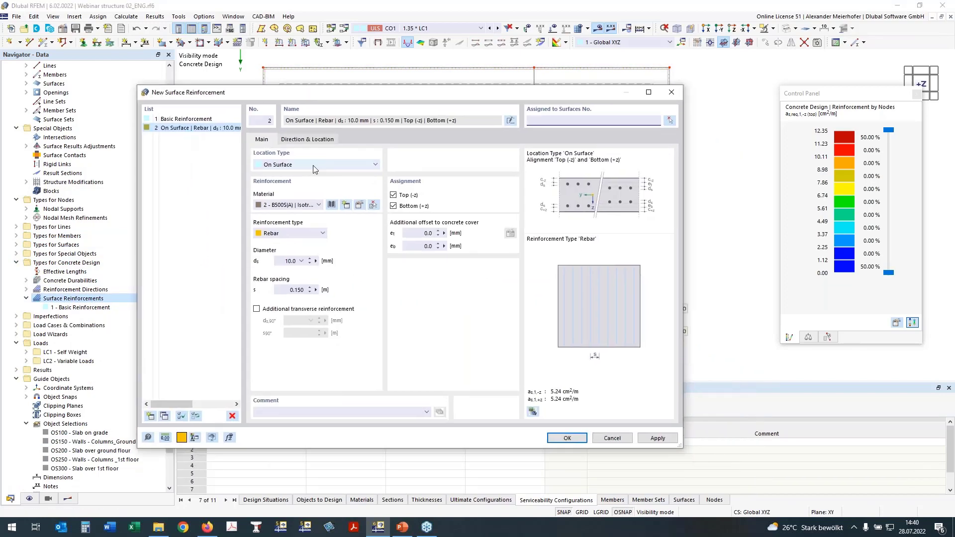
Set the new reinforcement's location type to Free Rectangular and assign it to surface 200
left_click(299, 167)
left_click(299, 176)
key("Down")
left_click(564, 118)
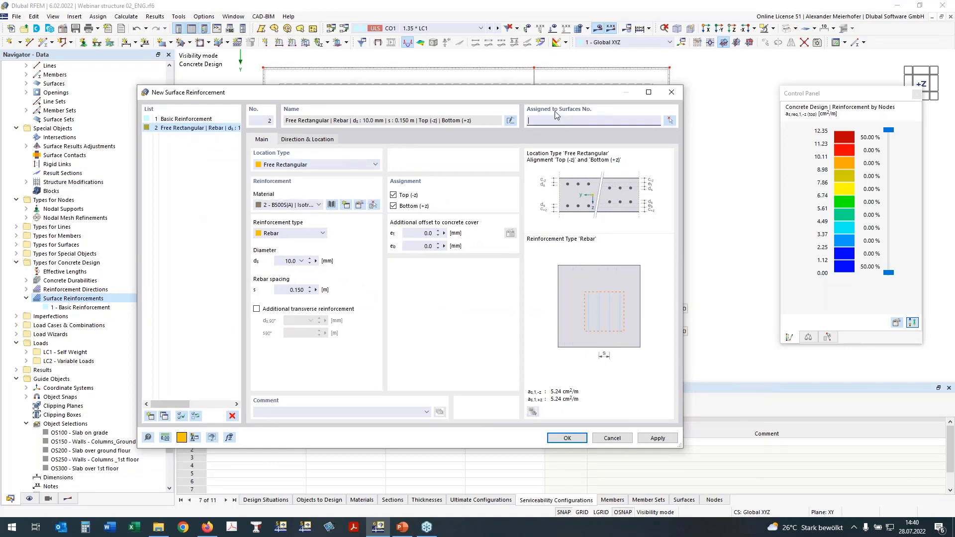
type("200")
Add transverse reinforcement, set both rebar spacings to 0.100 m, and limit the assignment to Top (-z)
left_click(257, 309)
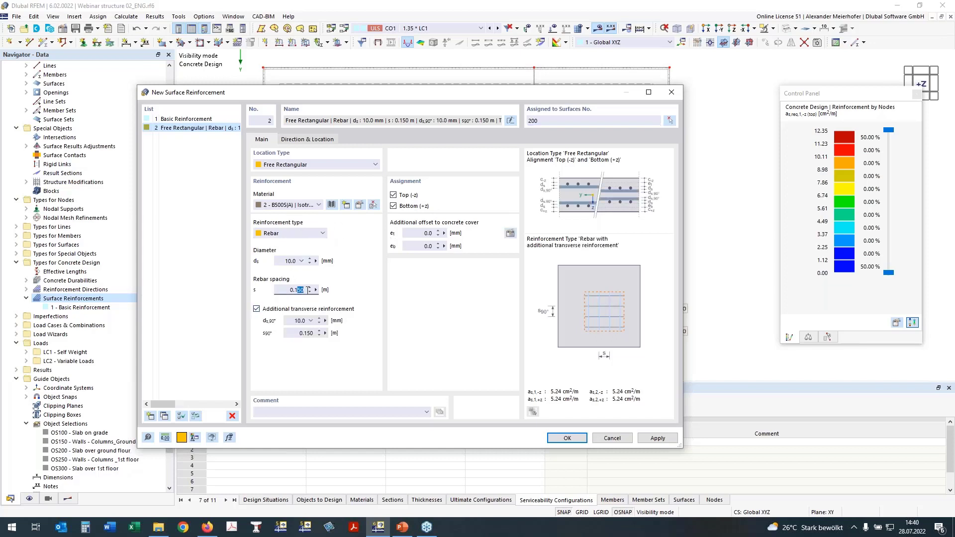
type("0")
left_click_drag(308, 336, 324, 335)
type("0")
left_click(293, 290)
left_click(394, 206)
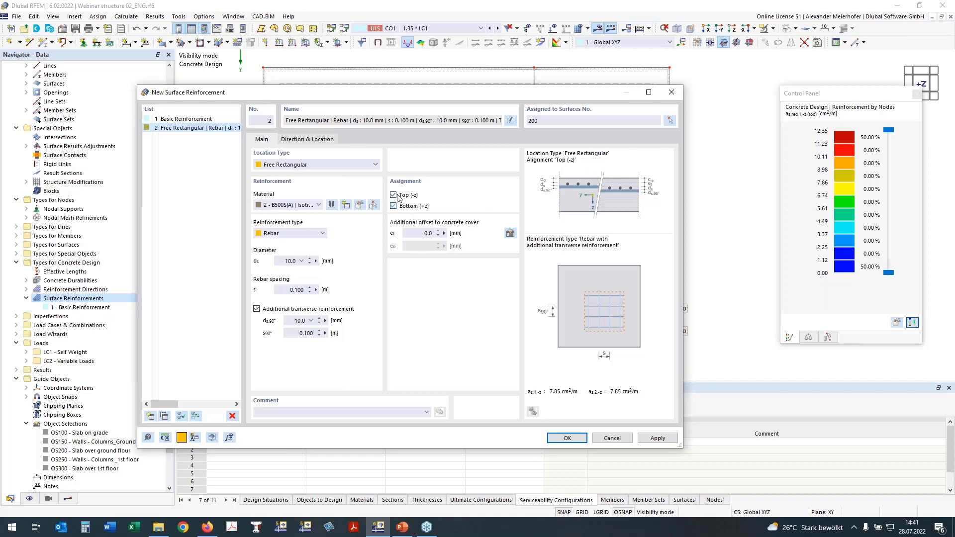
Place the reinforcement rectangle around the column at X 7 m on the slab edge, from X 5.750, Y 11.250 to X 8.250, Y 13.000 m
left_click(317, 141)
left_click(510, 213)
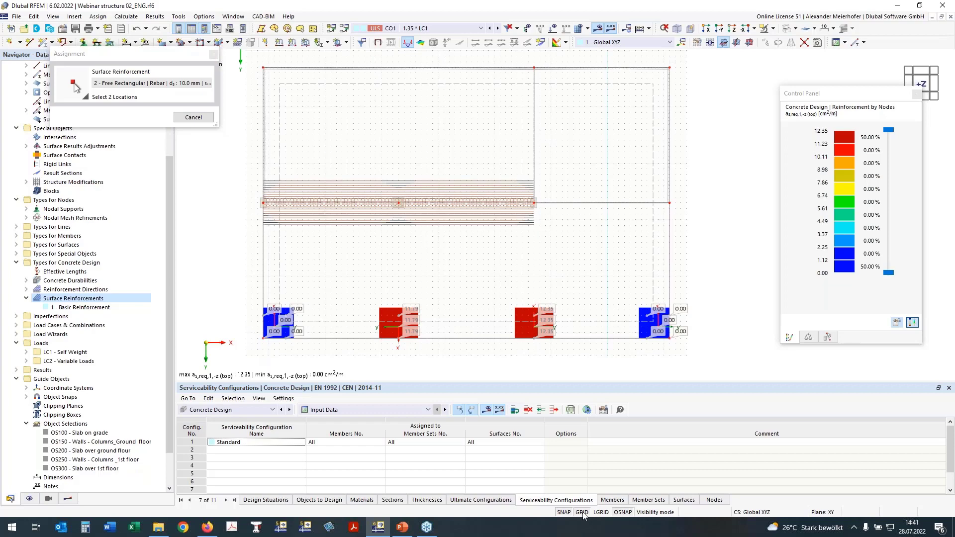
left_click(370, 298)
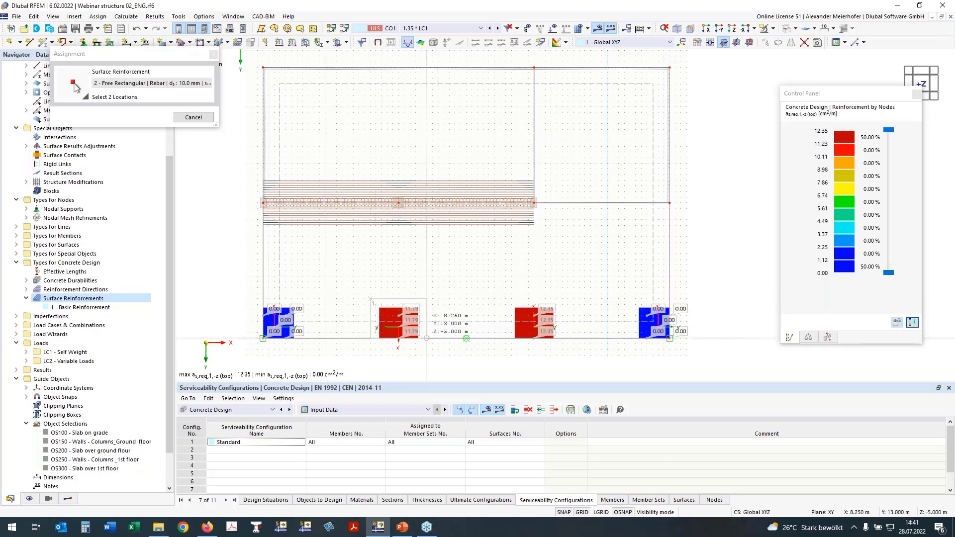
left_click(426, 339)
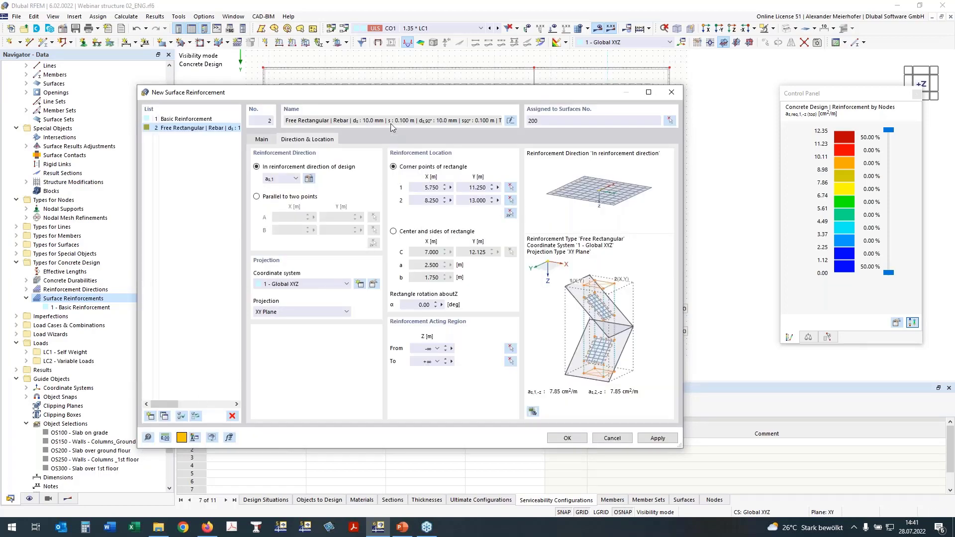
Copy the rectangular reinforcement and place the copy around the neighbouring edge column, from X 11.750, Y 11.250 to X 14.250, Y 13.000 m
left_click(164, 416)
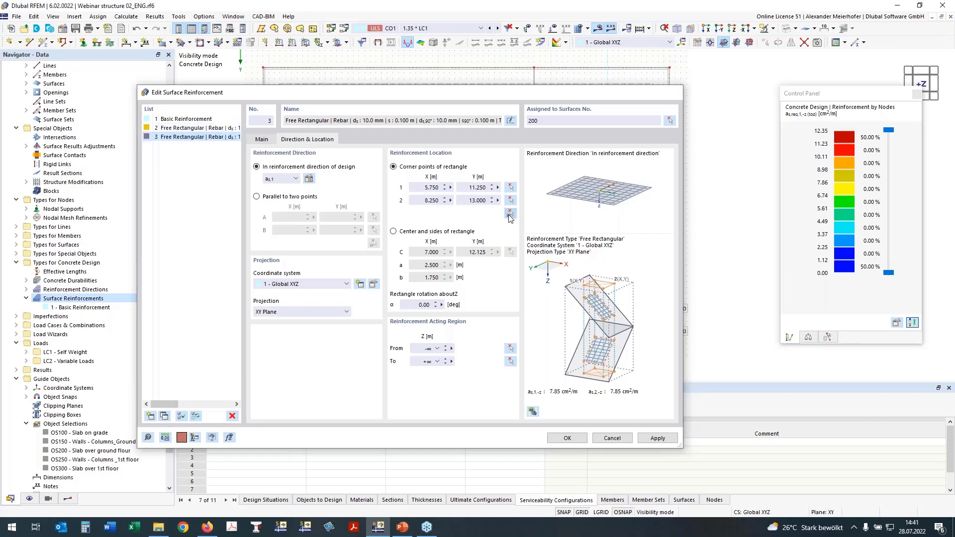
left_click(509, 214)
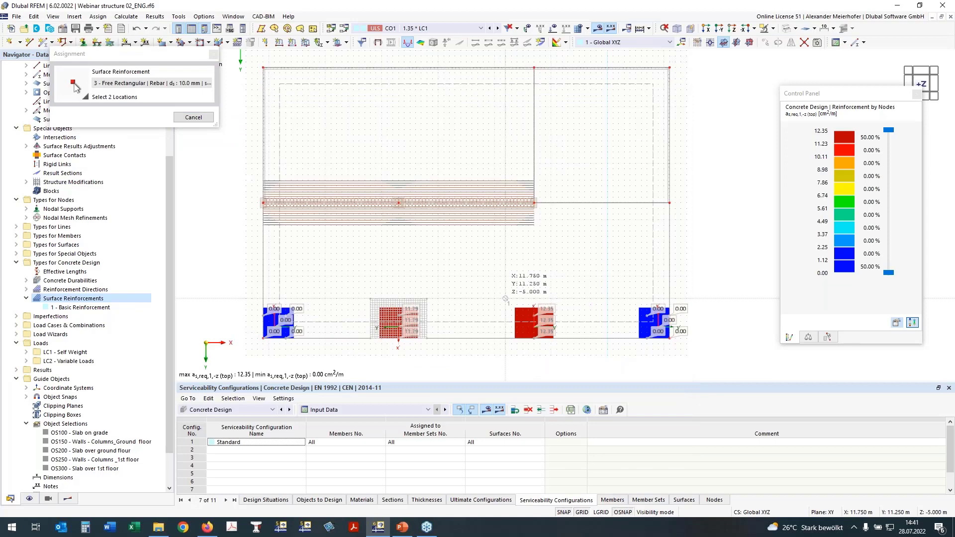
left_click(562, 339)
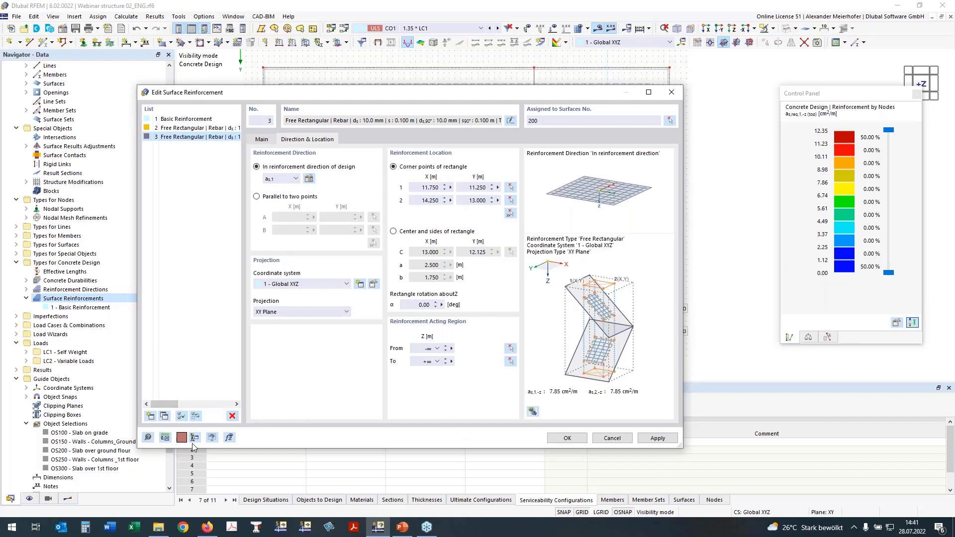
Copy surface reinforcement 3, review the copy's rebar settings and start picking new corner points for its rectangle
left_click(162, 418)
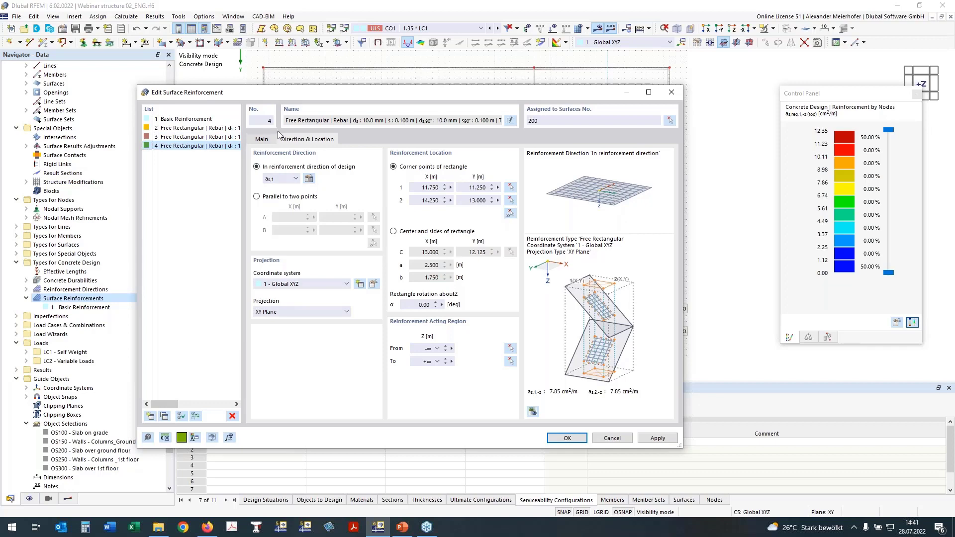
left_click(261, 140)
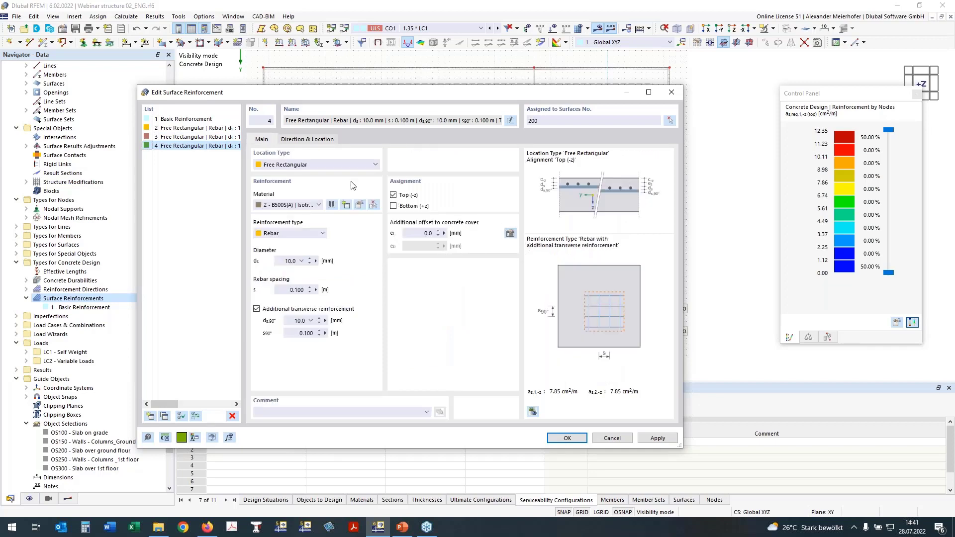
left_click(324, 139)
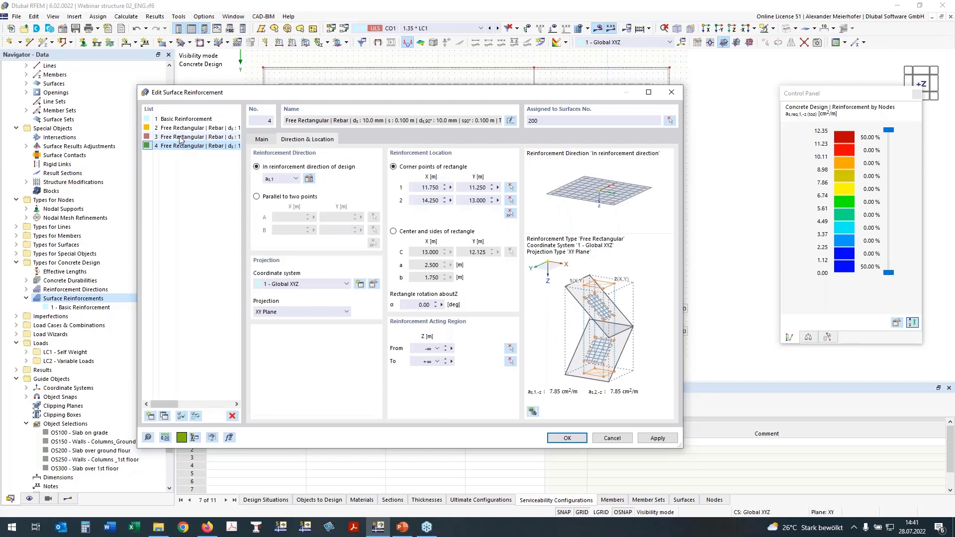
left_click(510, 214)
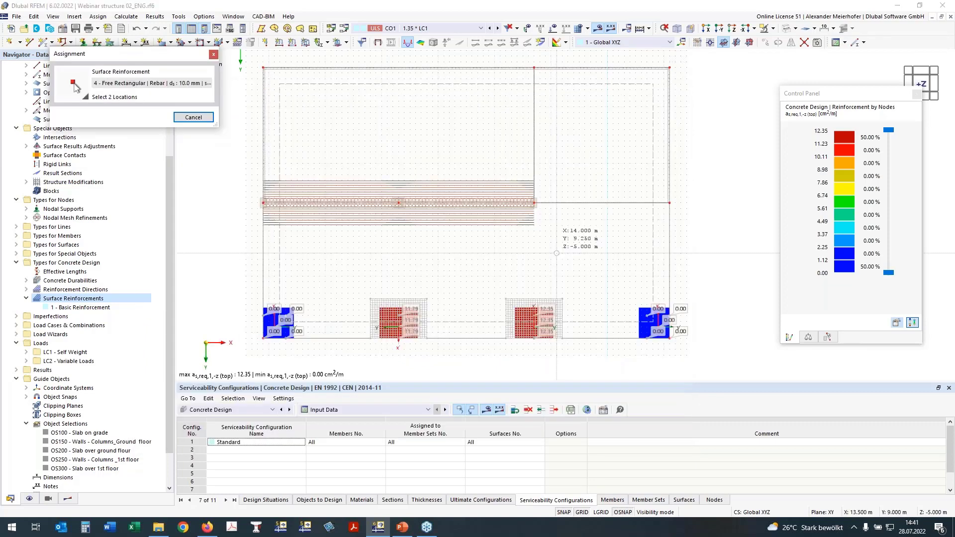
Display the not covered reinforcement as,dif,1,-z (top) on surfaces and place the copied rectangle from X 11.750, Y 1.000 to X 14.250, Y 8.000 m
left_click(67, 499)
left_click_drag(117, 56, 198, 52)
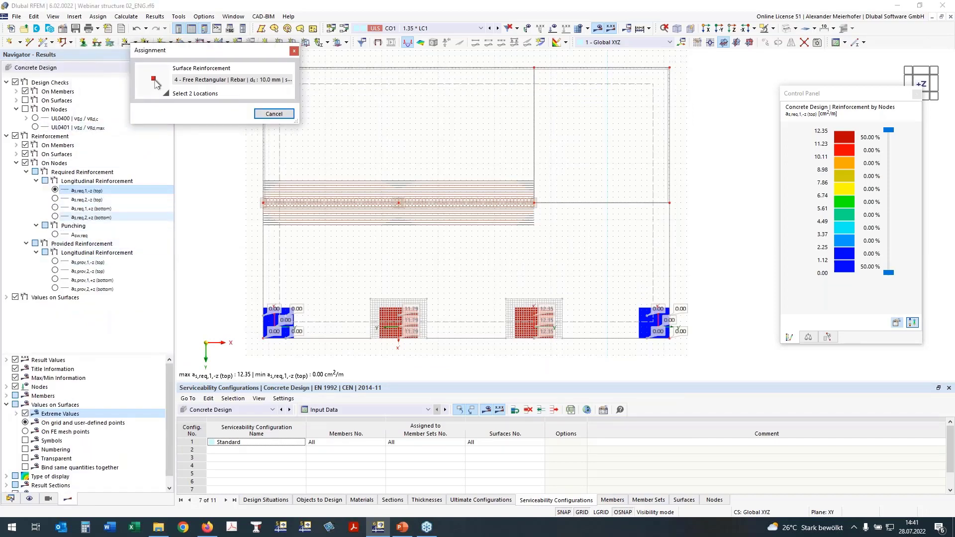
left_click(25, 172)
left_click(25, 164)
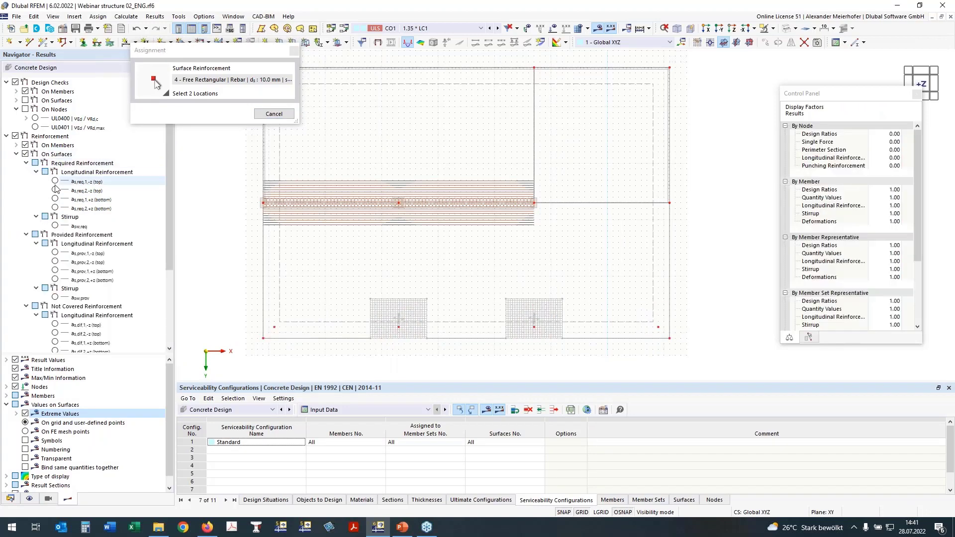
left_click(26, 164)
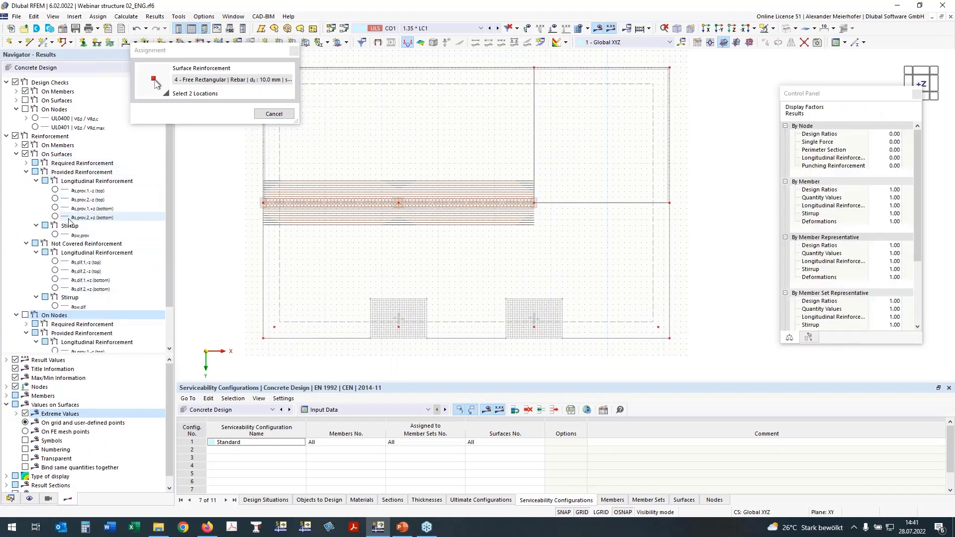
left_click(55, 262)
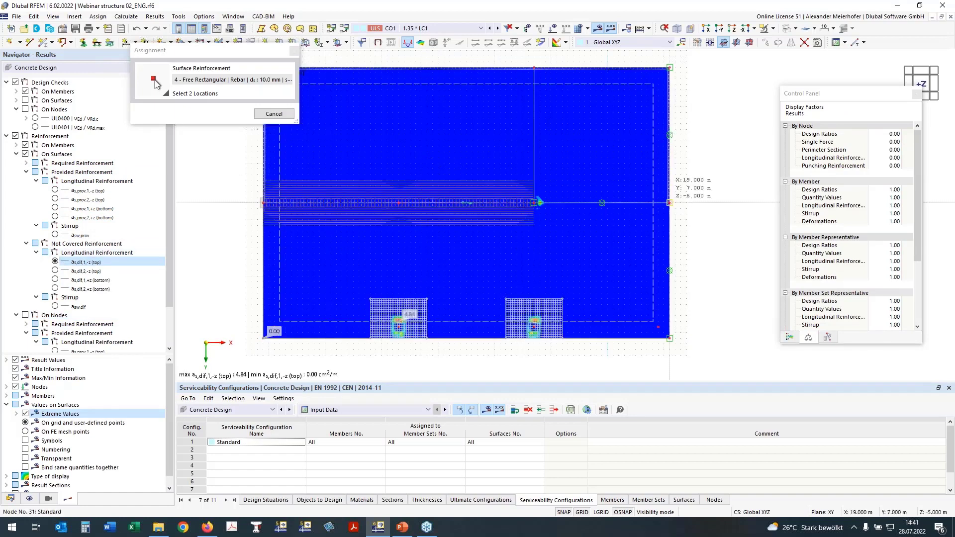
left_click(789, 337)
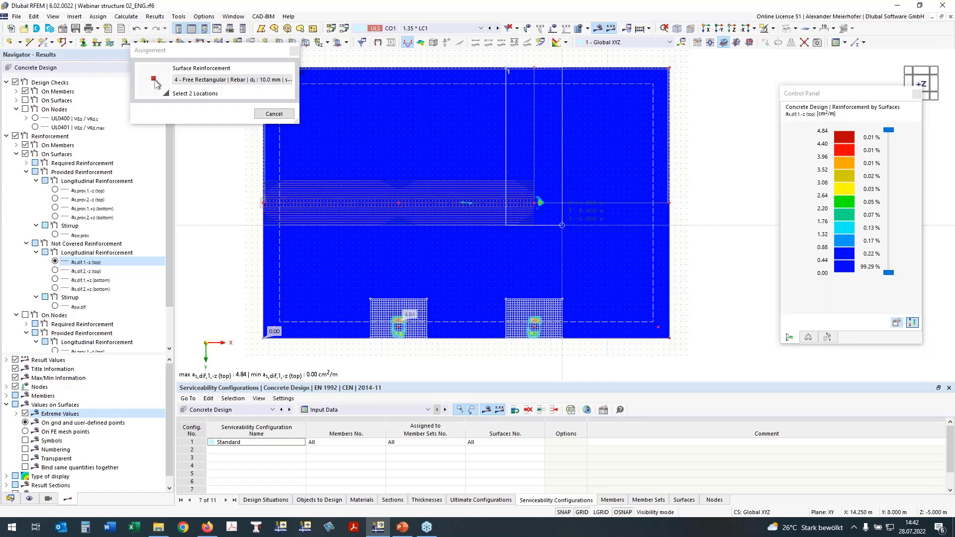
left_click(562, 225)
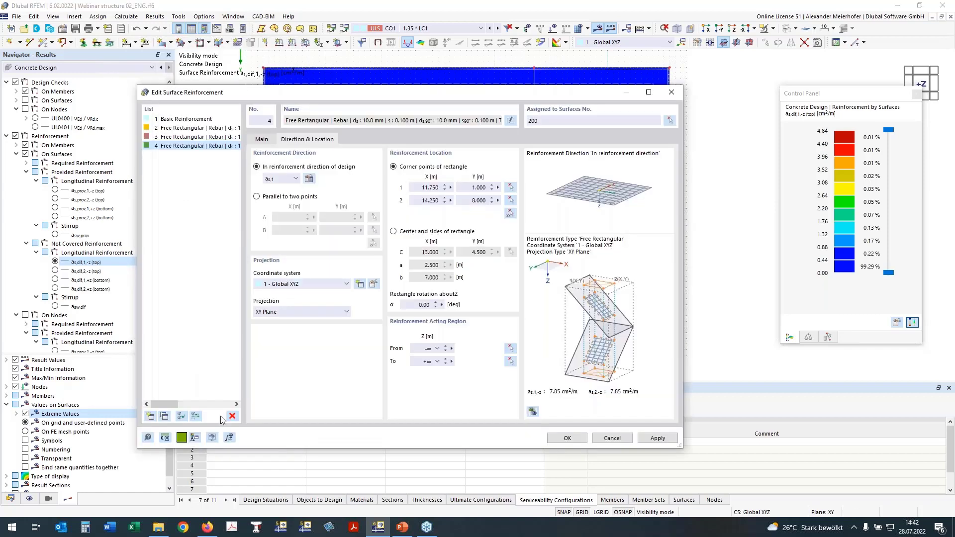
Copy surface reinforcement 4 and set the copy's reinforcement direction of design to as,2
left_click(164, 416)
left_click(287, 179)
left_click(281, 196)
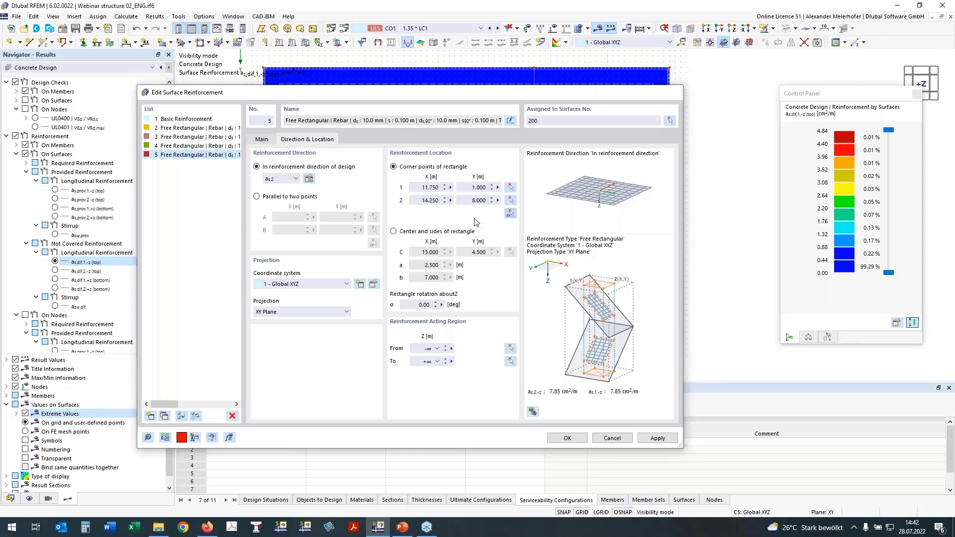
Display the not covered reinforcement as,dif,2,-z (top) and place the copied rectangle from X 1.000, Y 5.750 to X 19.000, Y 8.000 m
left_click(510, 213)
left_click(54, 271)
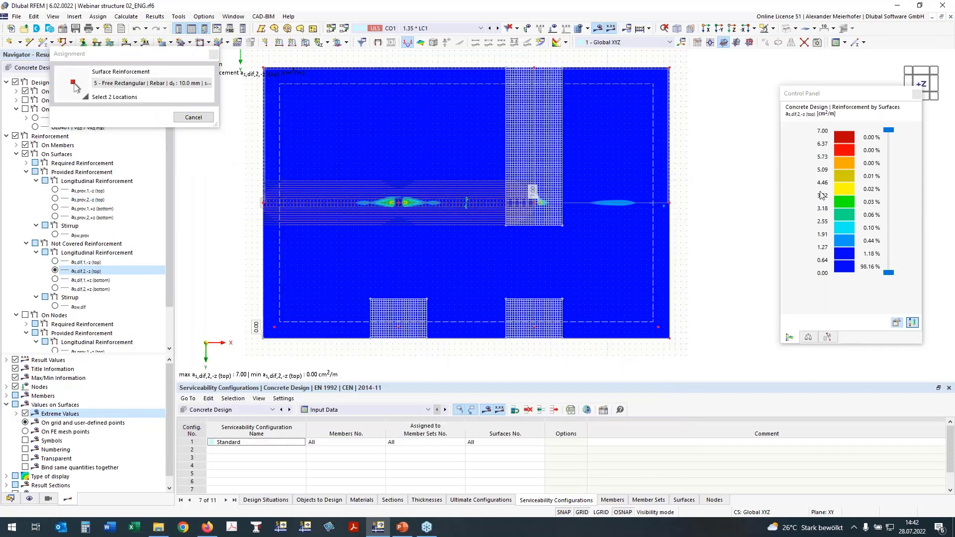
left_click(263, 174)
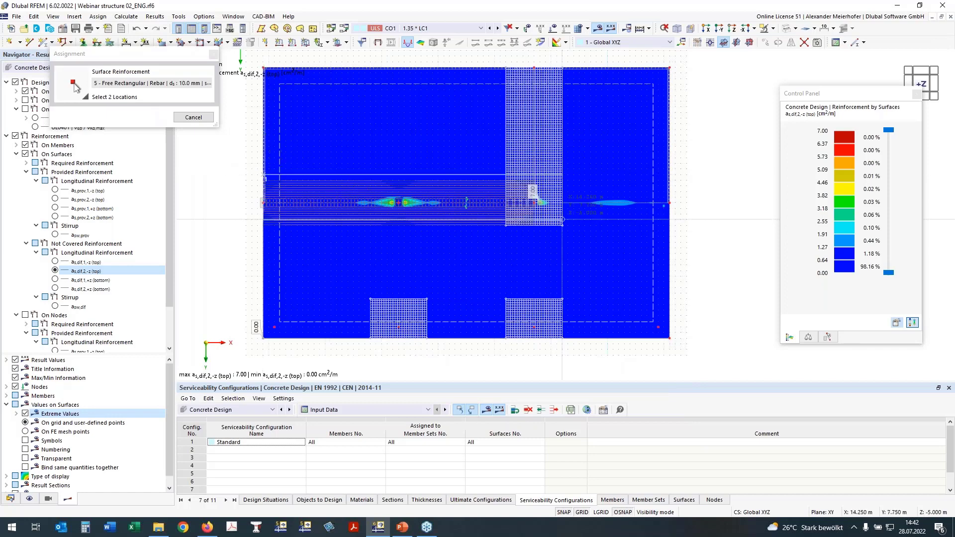
left_click(667, 225)
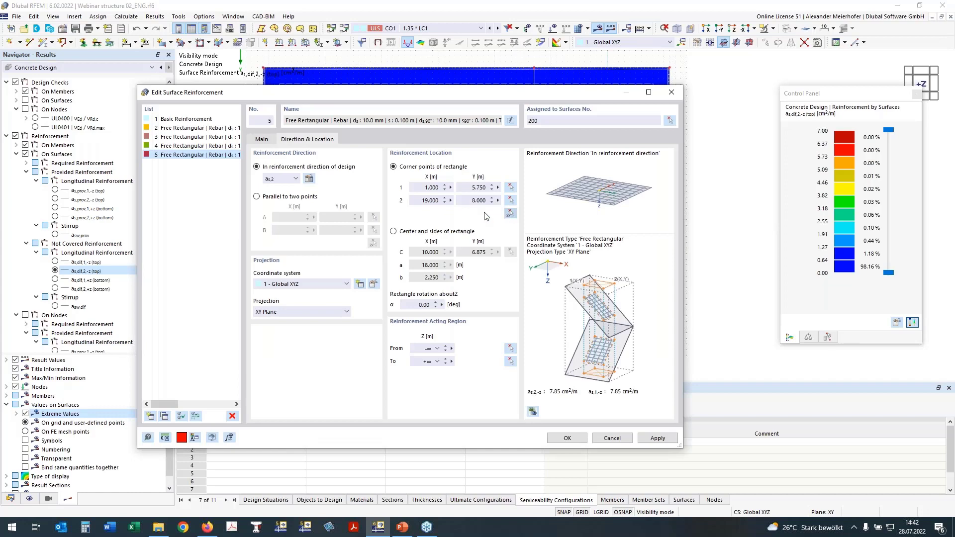
Extend the copied rectangle's second corner to X 19.000, Y 8.500 m and accept the surface reinforcements
left_click(308, 178)
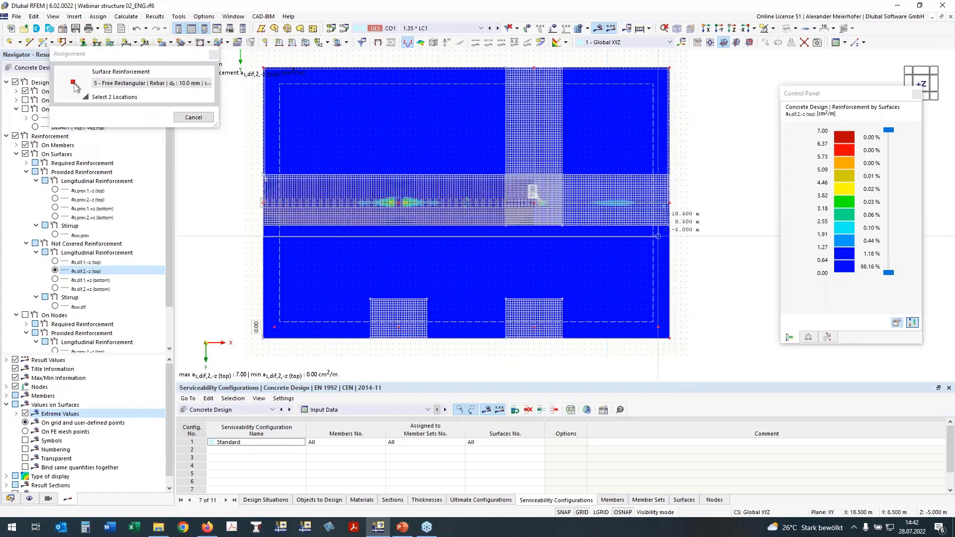
left_click(670, 236)
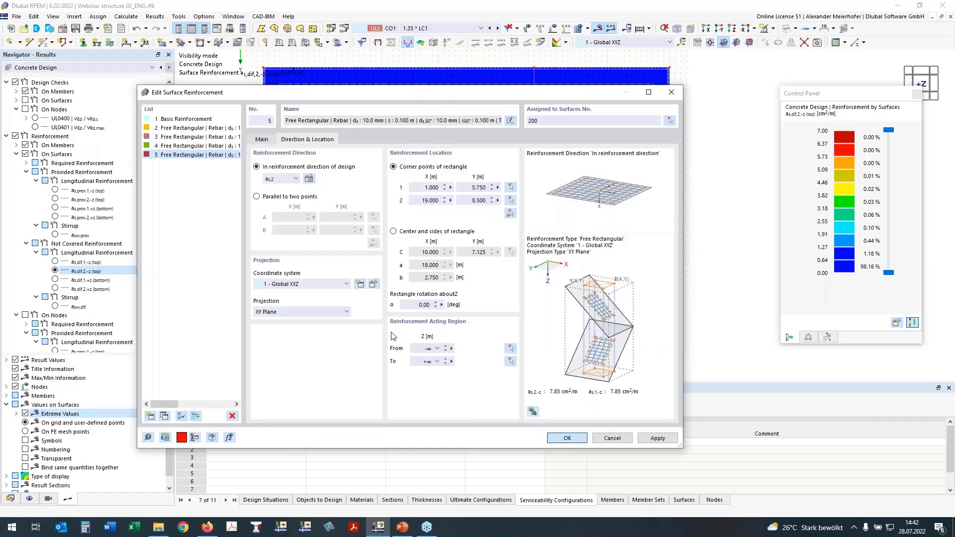
key("Return")
Hide the reinforcement results on surfaces and show the free surface reinforcements, with the On Surface and member reinforcement hidden
mouse_move(198, 258)
middle_mouse_down("ctrl")
mouse_move(213, 224)
mouse_move(195, 269)
middle_mouse_up("ctrl")
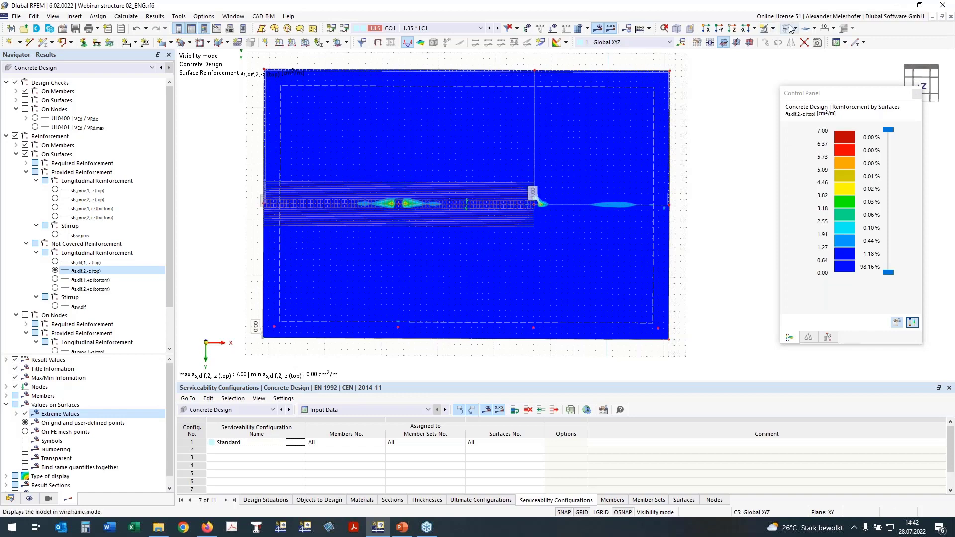
left_click(25, 153)
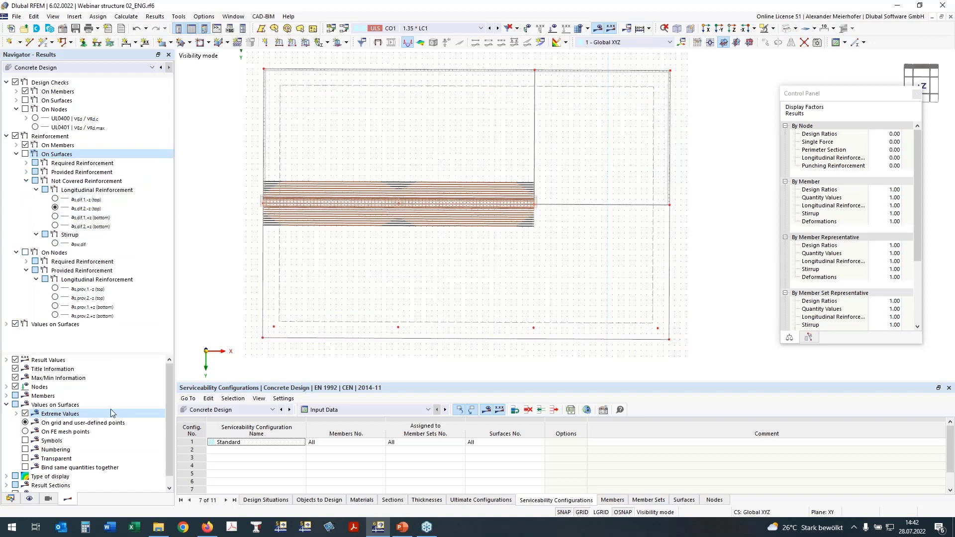
left_click(30, 498)
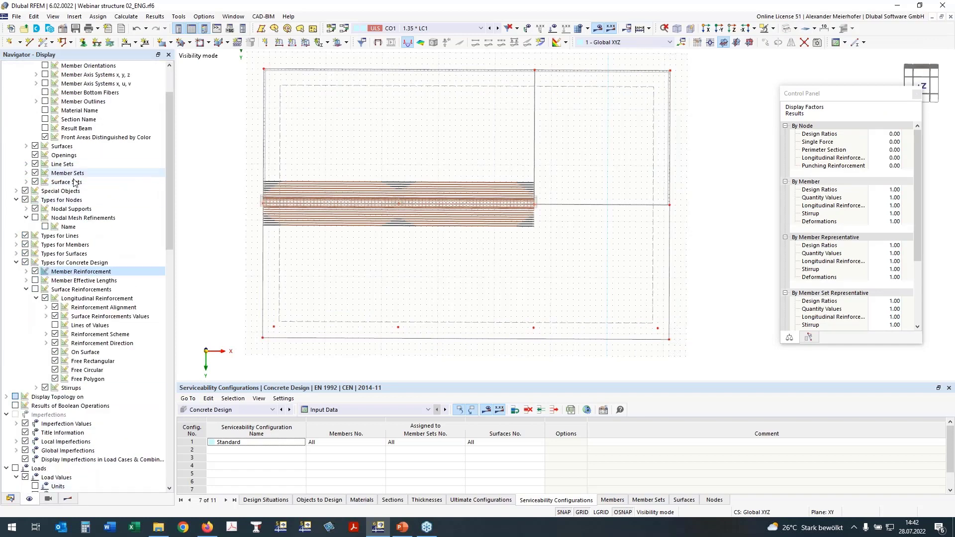
left_click(37, 292)
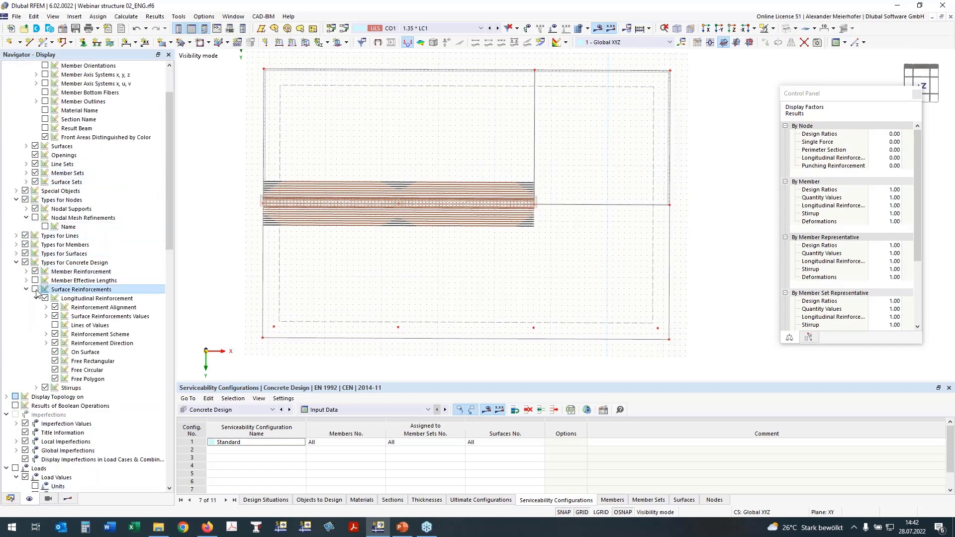
left_click(35, 290)
left_click(56, 353)
left_click(54, 352)
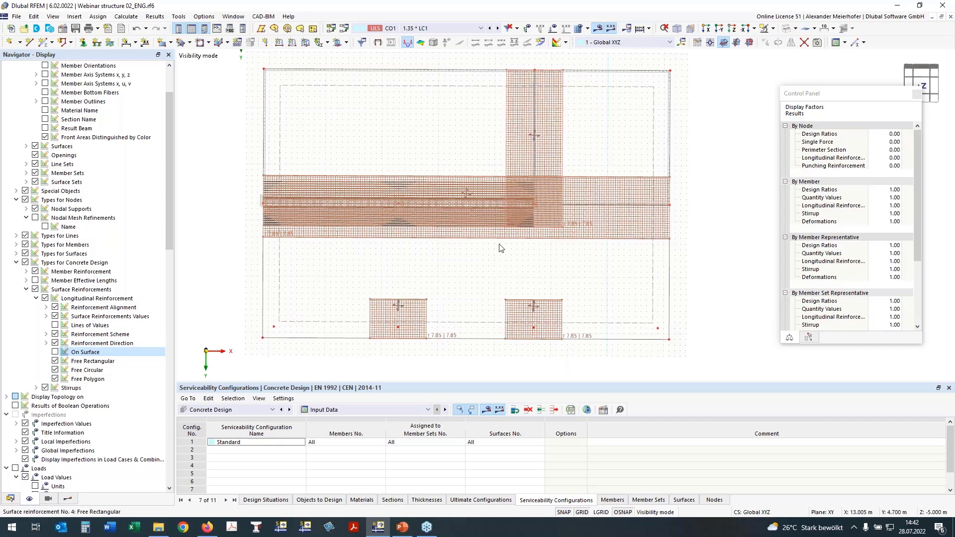
left_click(35, 271)
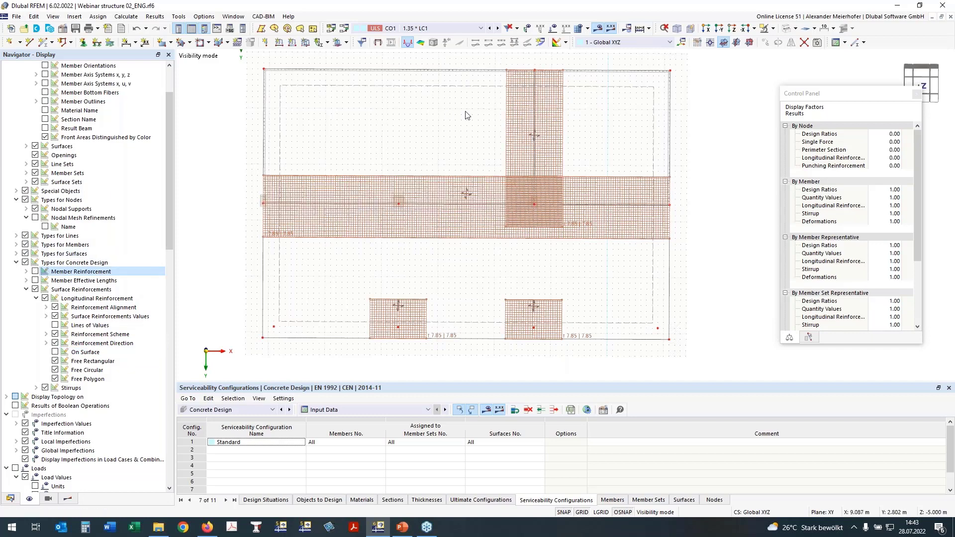
Remove the additional transverse reinforcement from free rectangular surface reinforcements 5 and 4
scroll(382, 216, "up", 3)
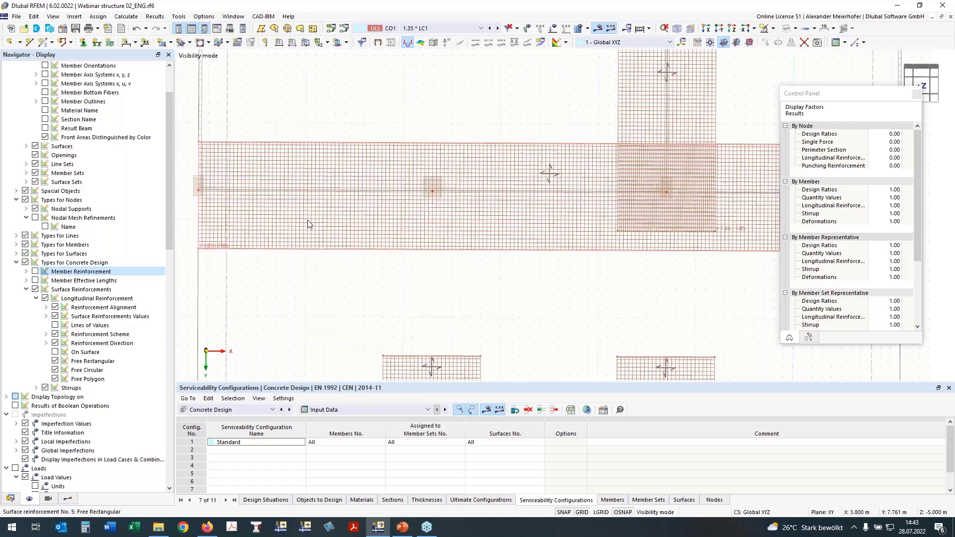
double_click(292, 250)
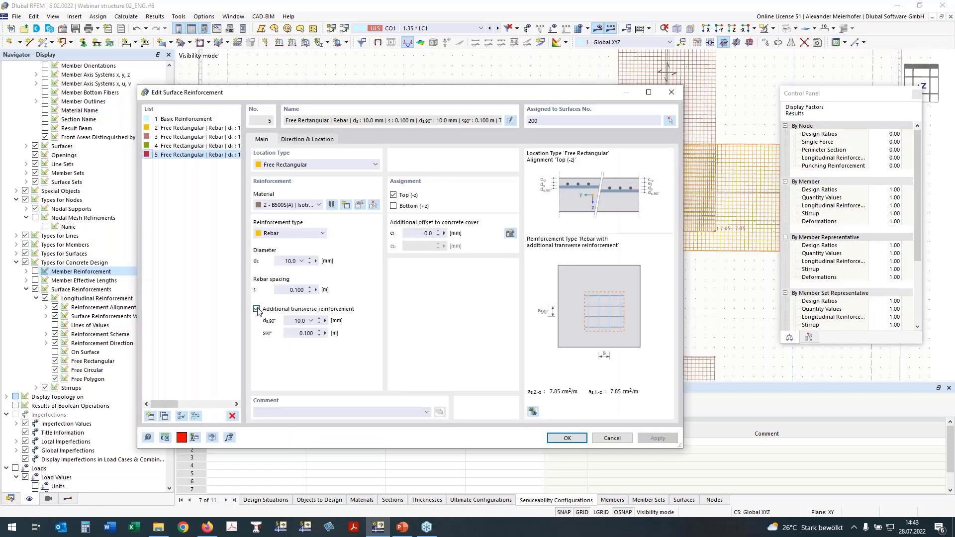
left_click(257, 309)
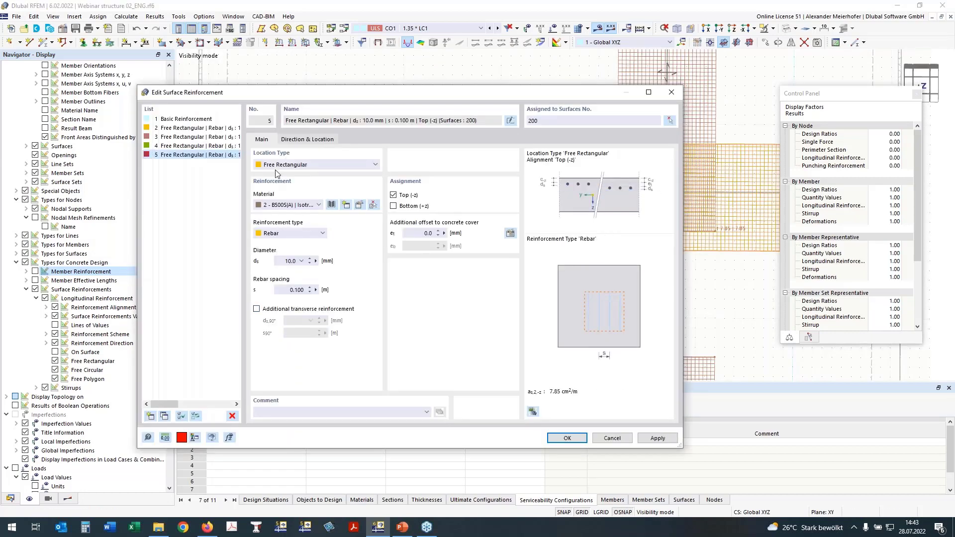
left_click(304, 140)
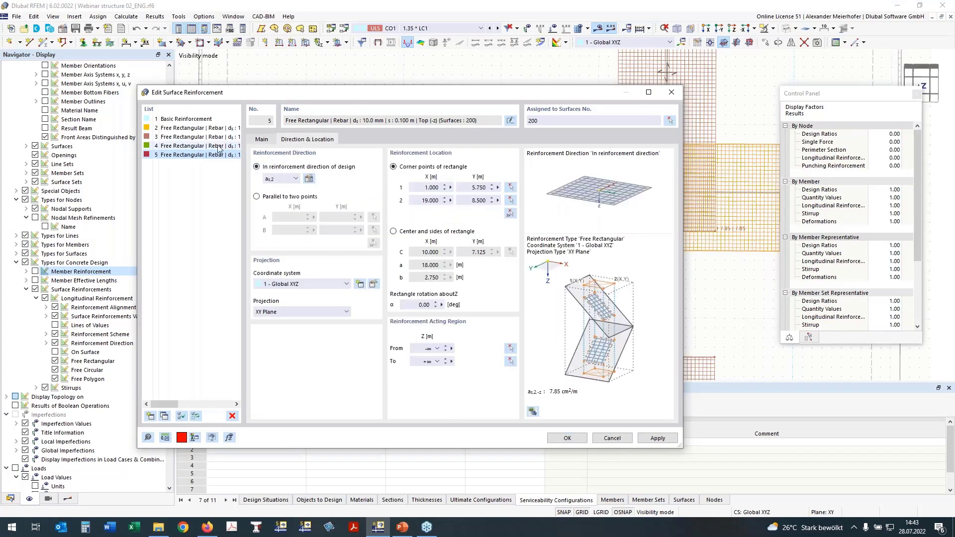
left_click(219, 145)
left_click(262, 139)
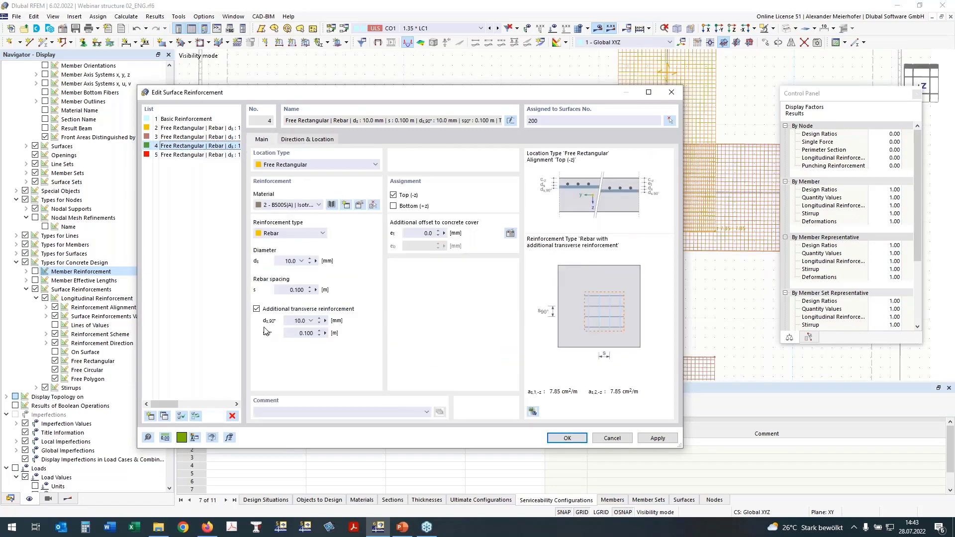
left_click(257, 309)
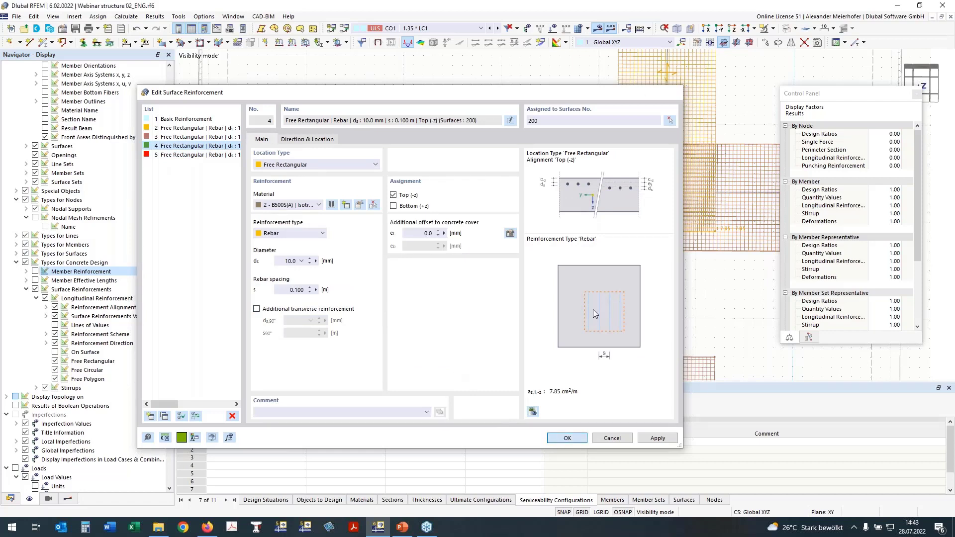
scroll(459, 210, "down", 3)
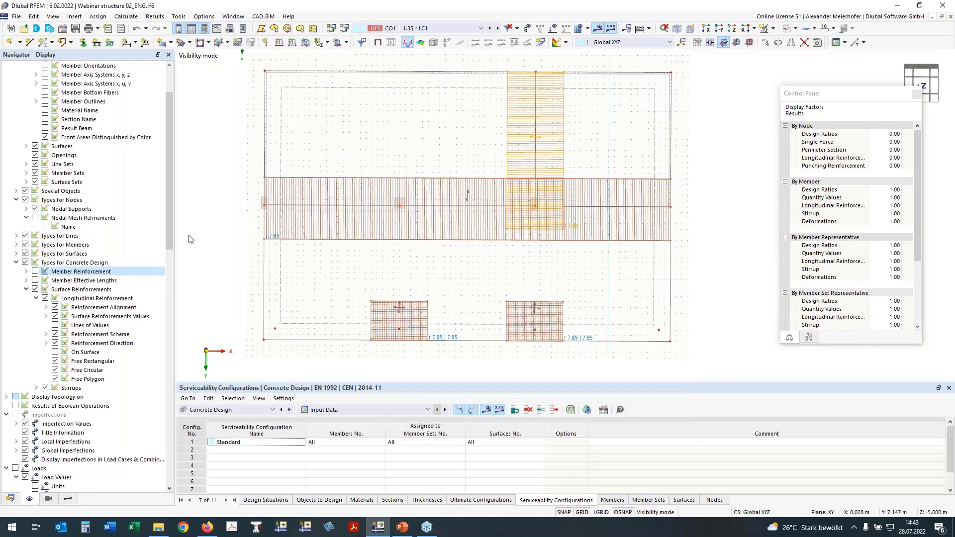
Hide the surface reinforcements, isolate the two-span rib beam with its columns and view it in the -Y direction
left_click(35, 289)
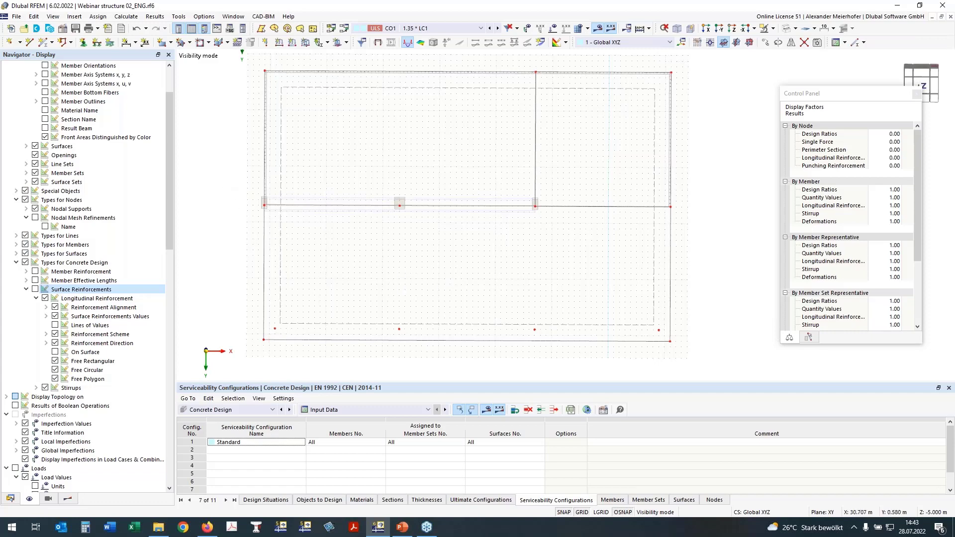
left_click_drag(246, 170, 544, 230)
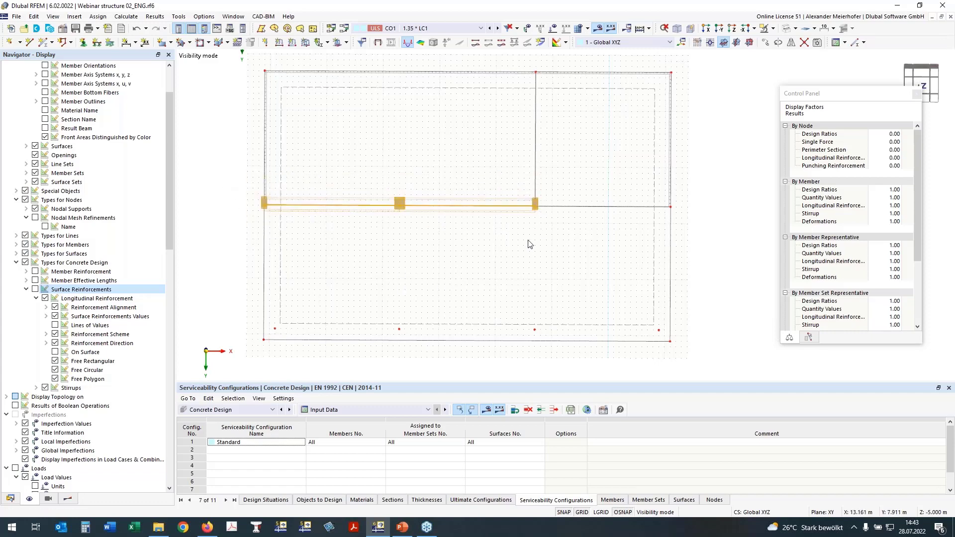
left_click(766, 29)
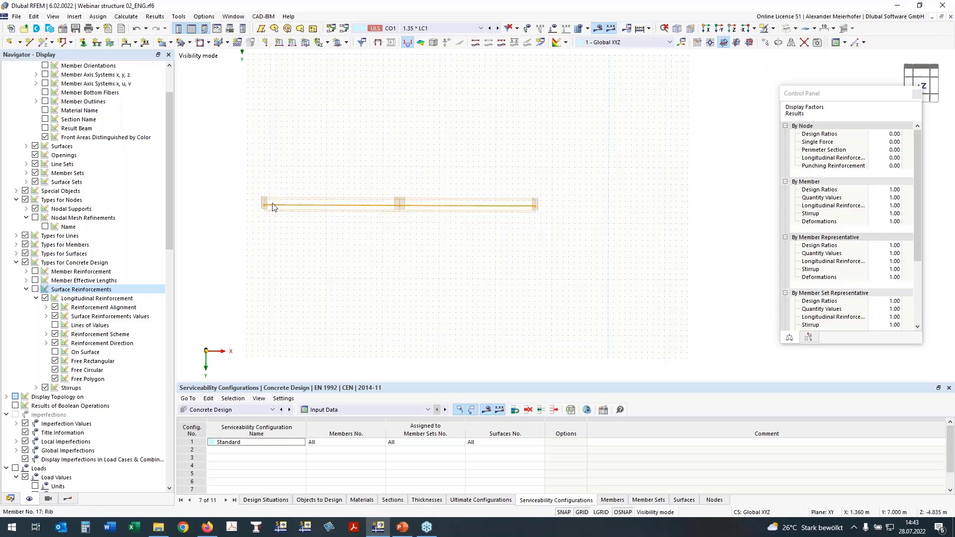
left_click(729, 28)
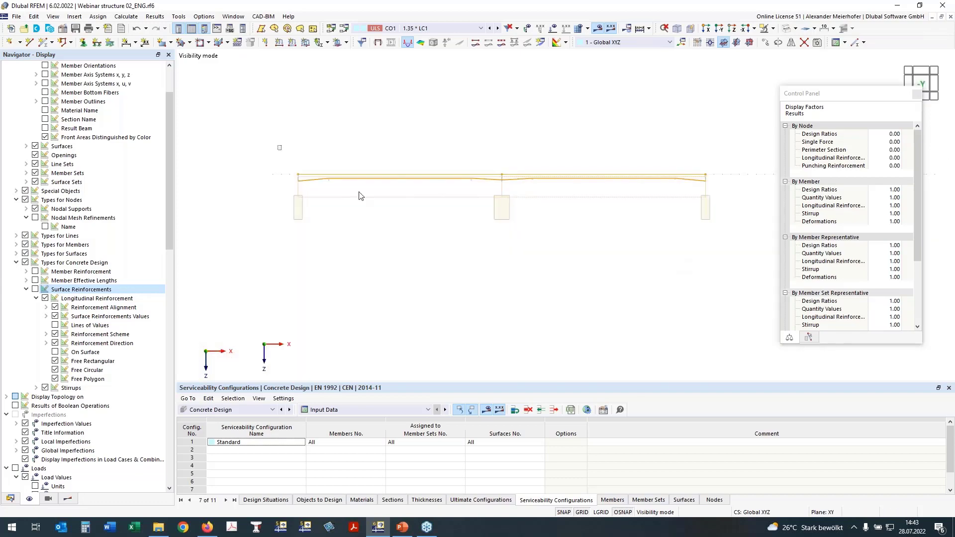
Create an object selection numbered 220 and named T-Section from the isolated rib objects
right_click(614, 181)
left_click(534, 375)
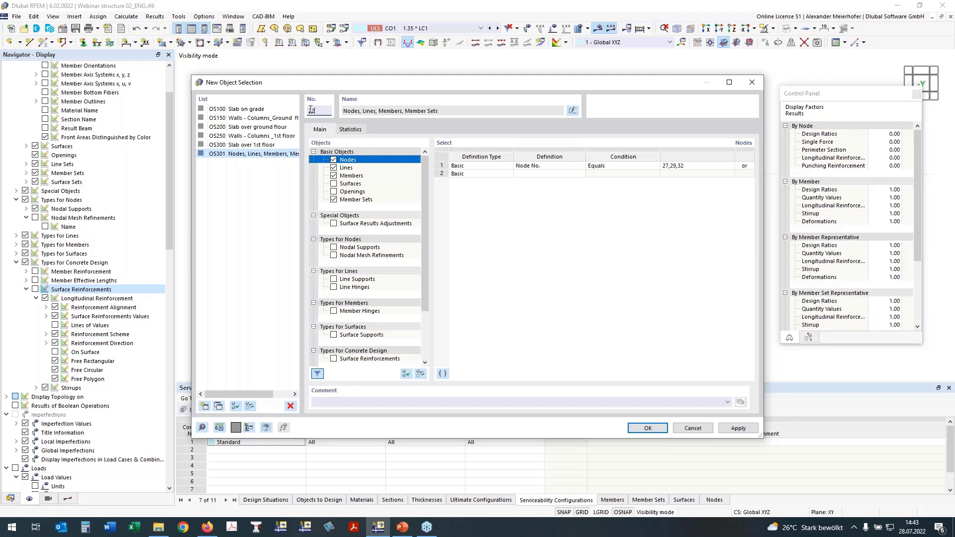
left_click(415, 112)
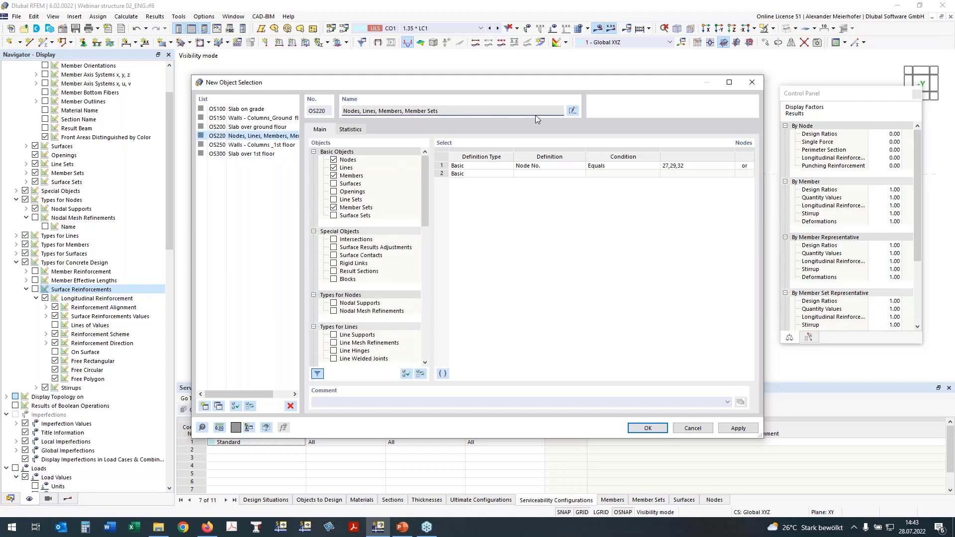
left_click(575, 112)
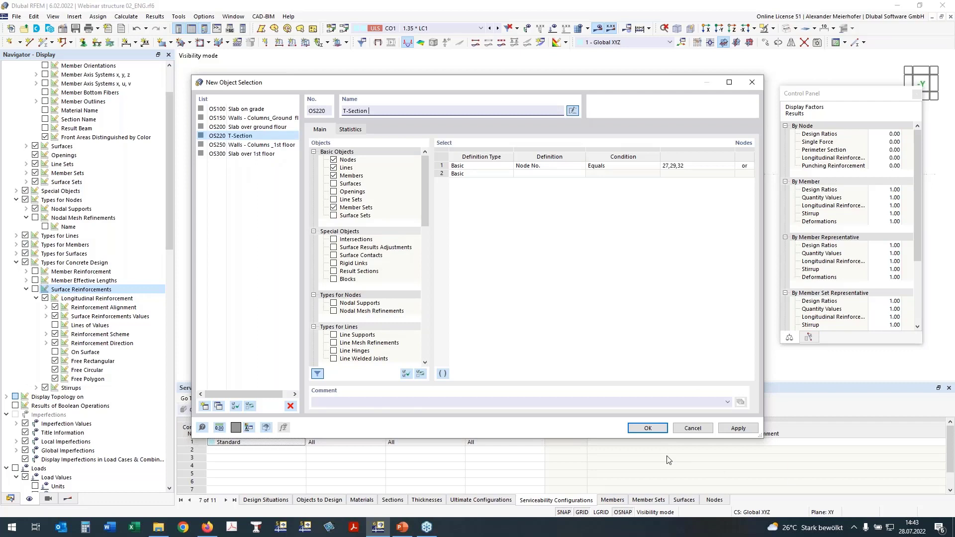
left_click(648, 429)
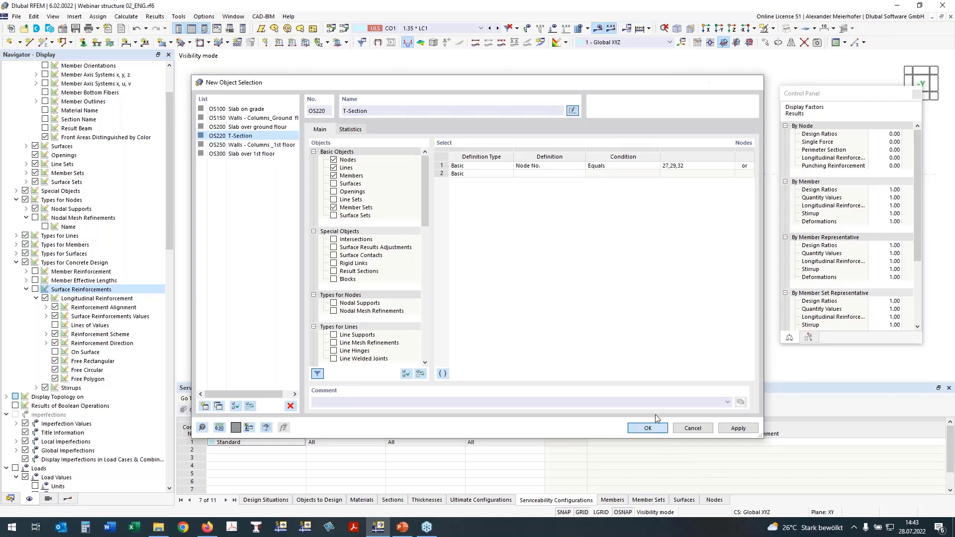
Examine the ultimate limit state design check ratios UL0100 and UL0200.02 along the rib members
left_click(68, 500)
left_click(18, 92)
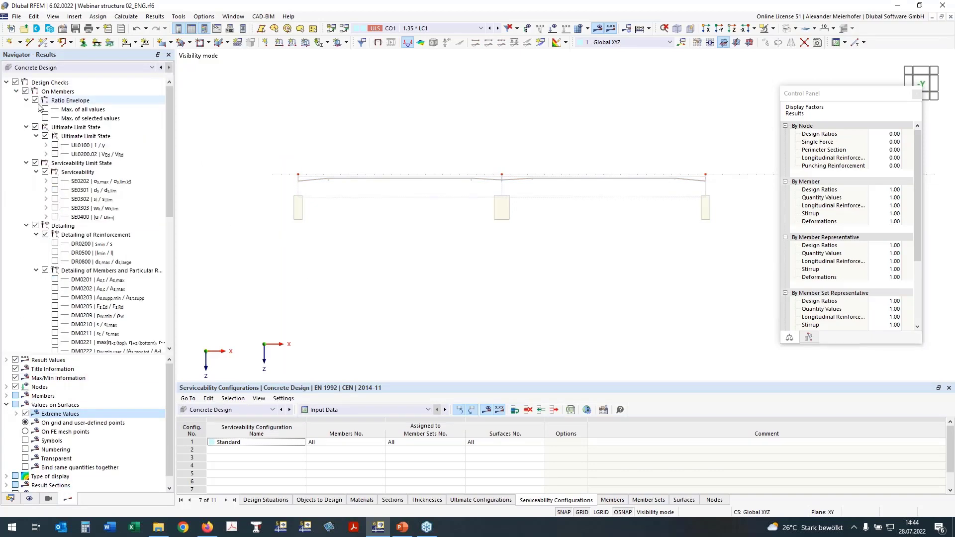
left_click(54, 144)
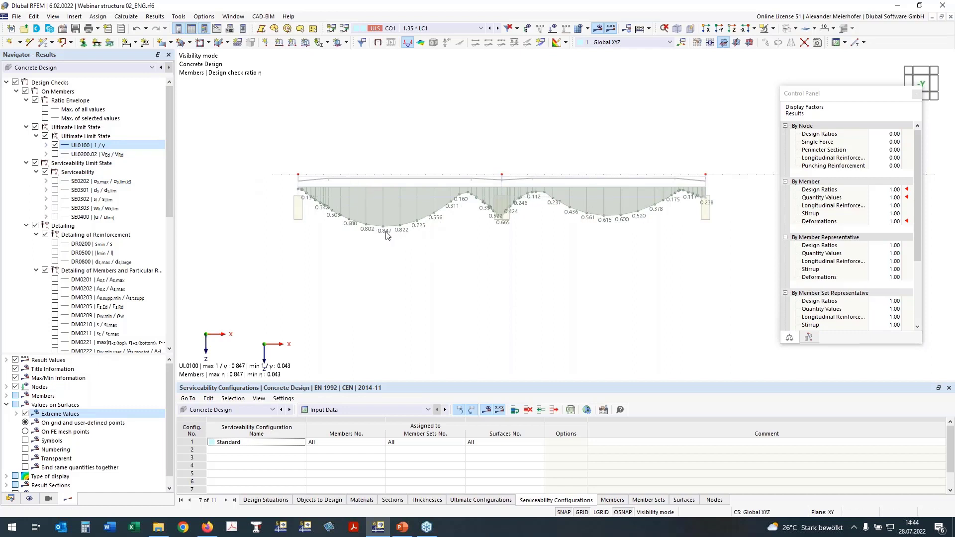
left_click(55, 154)
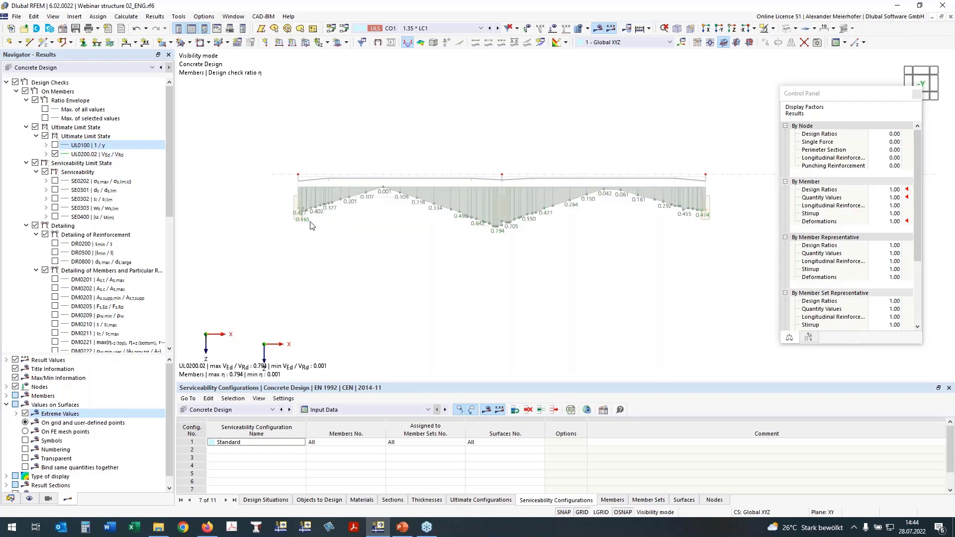
left_click(55, 155)
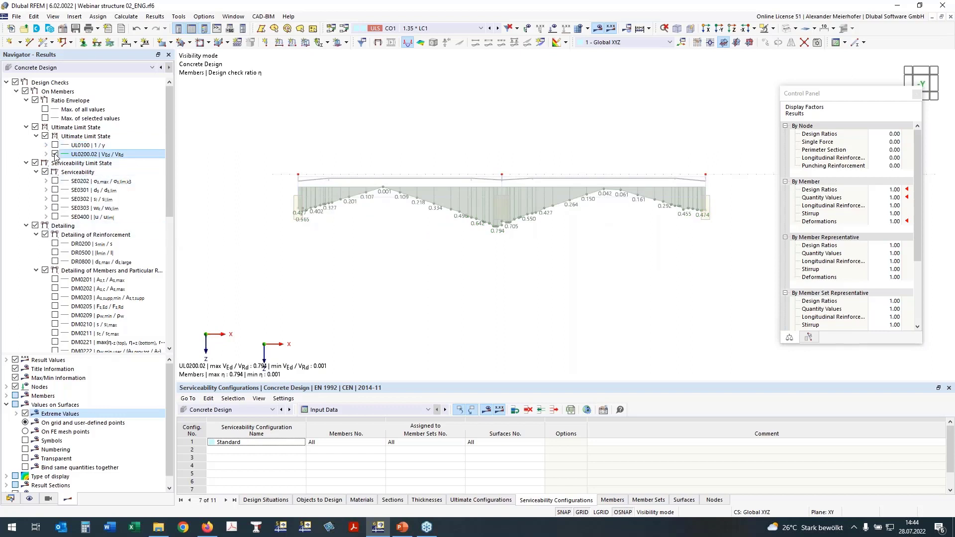
Examine the serviceability design check ratios SE0202 for steel stress and SE0303 for crack width along the rib members
left_click(56, 182)
left_click(55, 182)
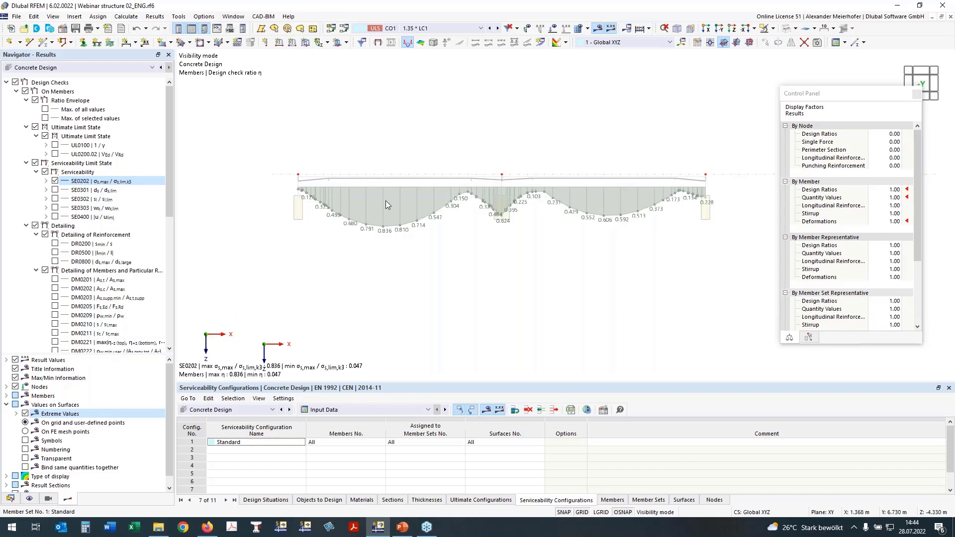
left_click(46, 181)
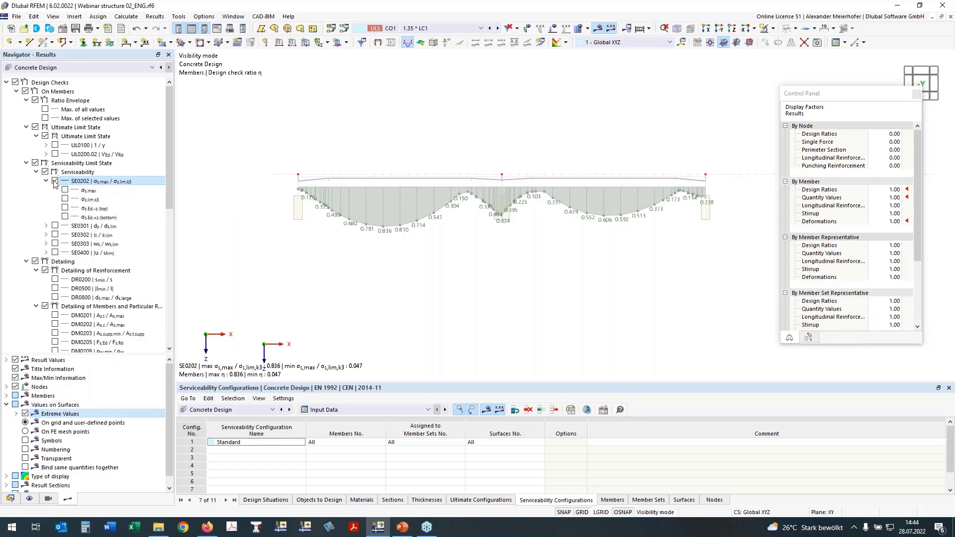
left_click(54, 182)
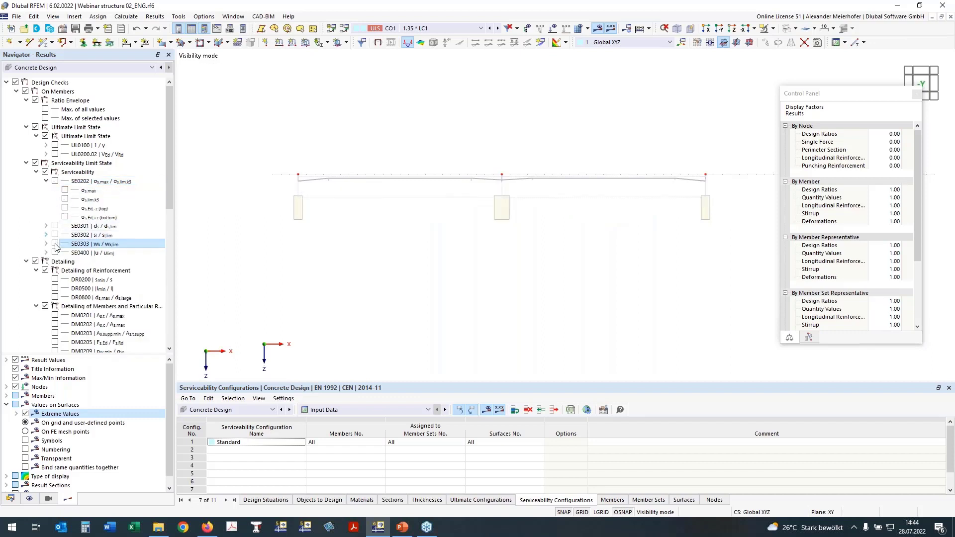
left_click(46, 181)
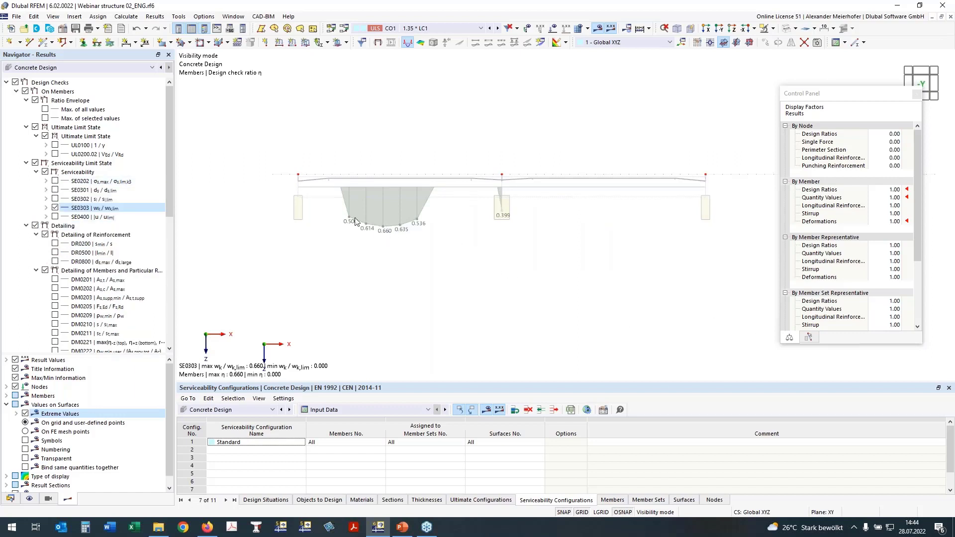
Examine the bottom crack width wk,+z of the SE0303 serviceability check along the rib members
left_click(46, 208)
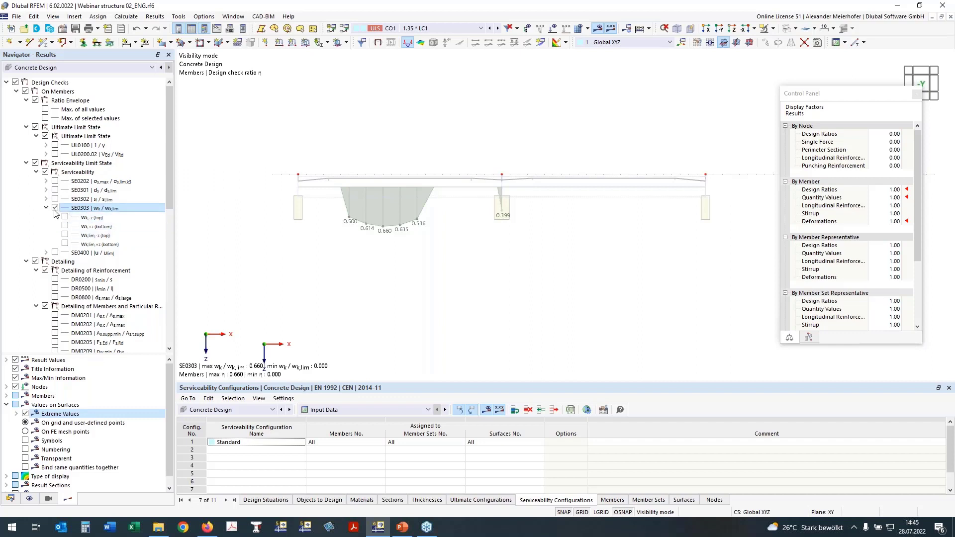
left_click(65, 225)
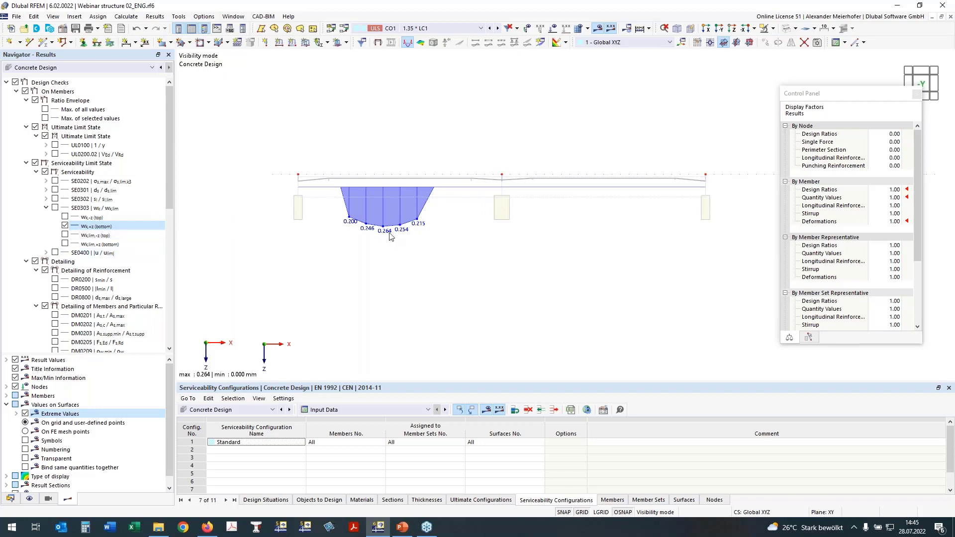
left_click(65, 226)
Examine the SE0400 deflection check ratio and the uz deformation along the rib members
left_click(55, 253)
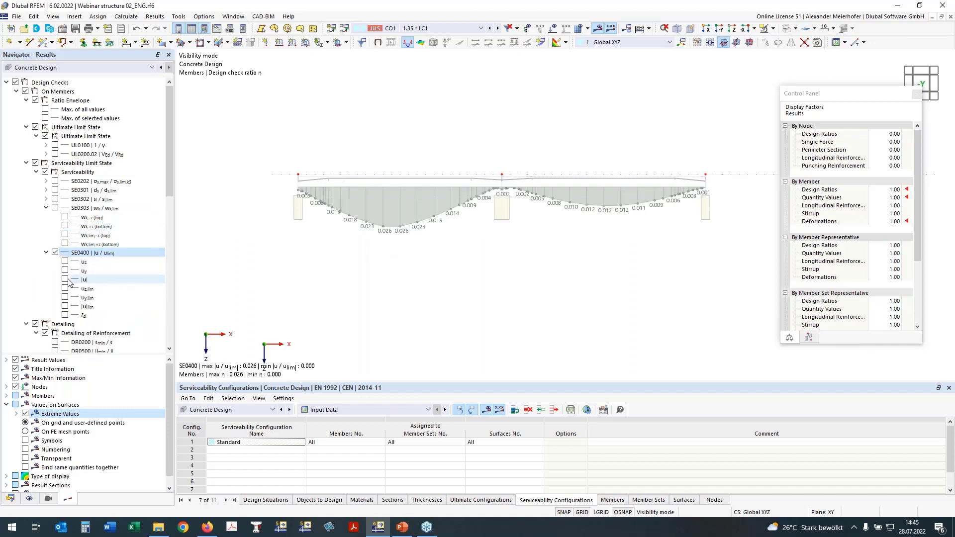
left_click(64, 261)
left_click(56, 253)
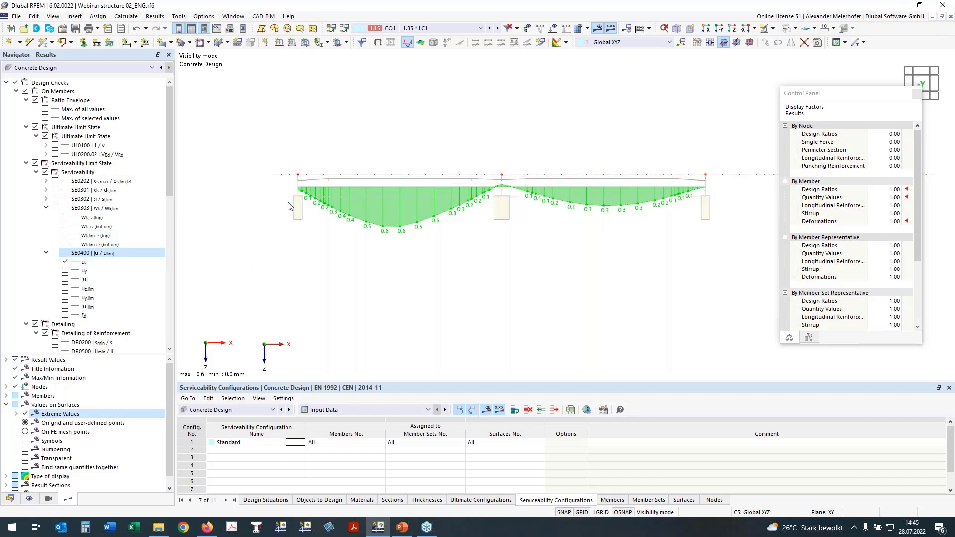
left_click(55, 252)
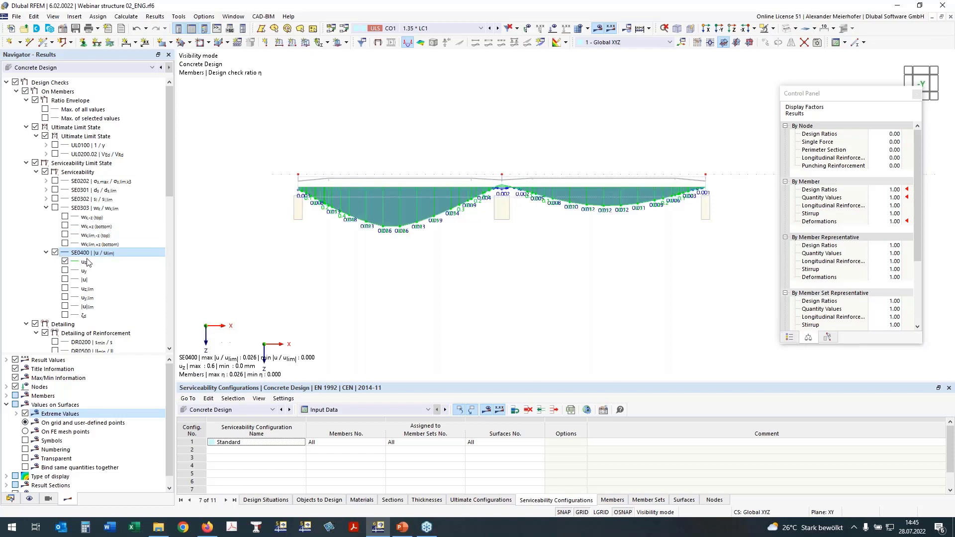
left_click(56, 252)
left_click(46, 252)
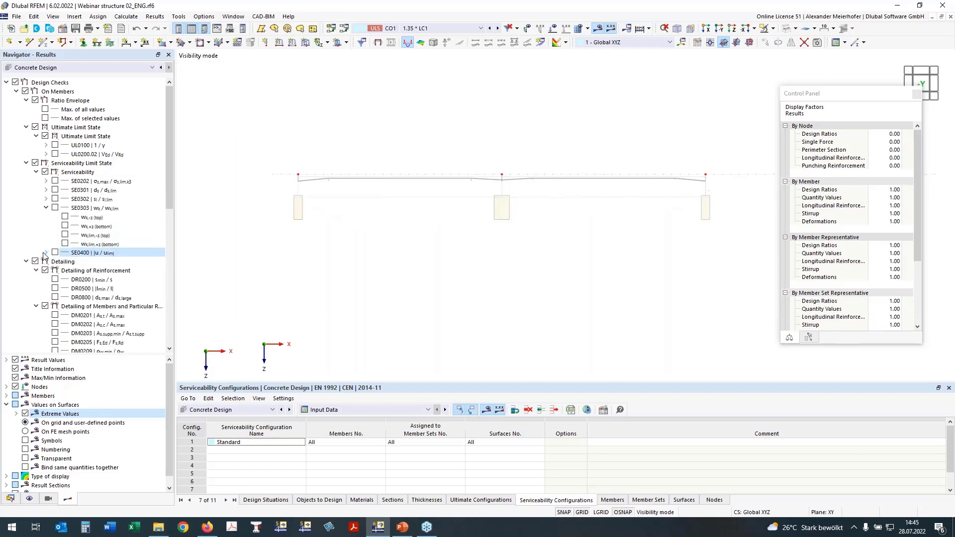
Display the total required longitudinal reinforcement As,req,tot for both top and bottom along the rib members
scroll(385, 238, "down", 4)
middle_click_drag(438, 234, 430, 344, "ctrl")
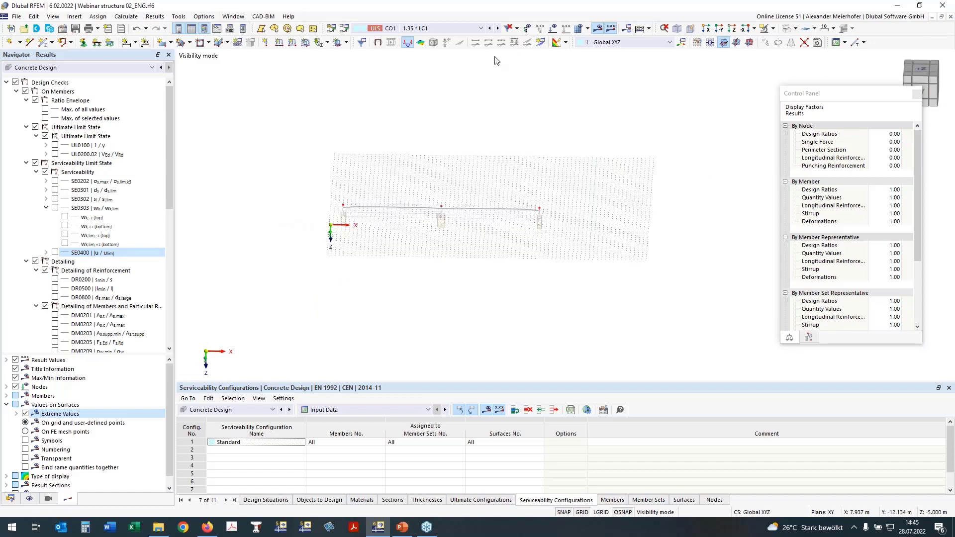
scroll(124, 256, "down", 7)
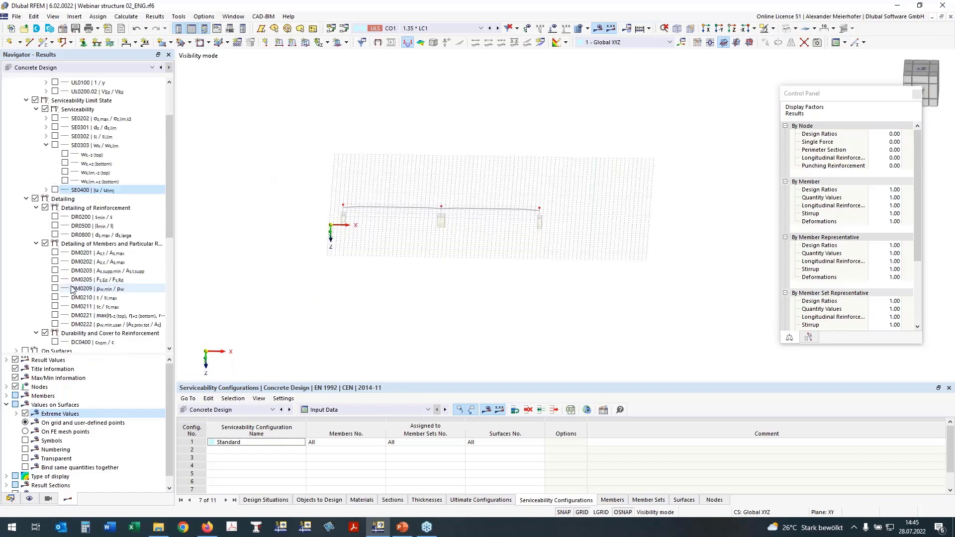
middle_click_drag(378, 300, 360, 289, "ctrl")
scroll(75, 299, "down", 4)
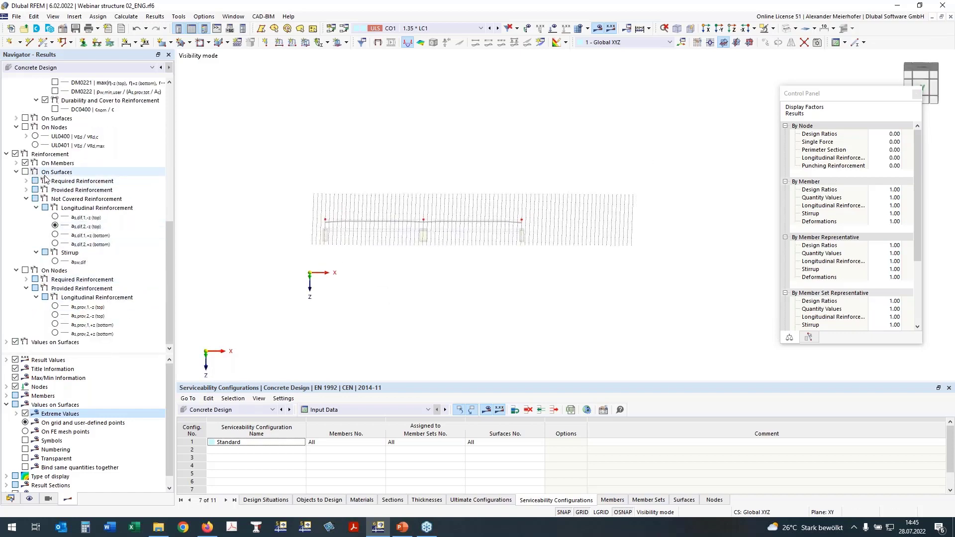
scroll(32, 175, "up", 7)
left_click(26, 155)
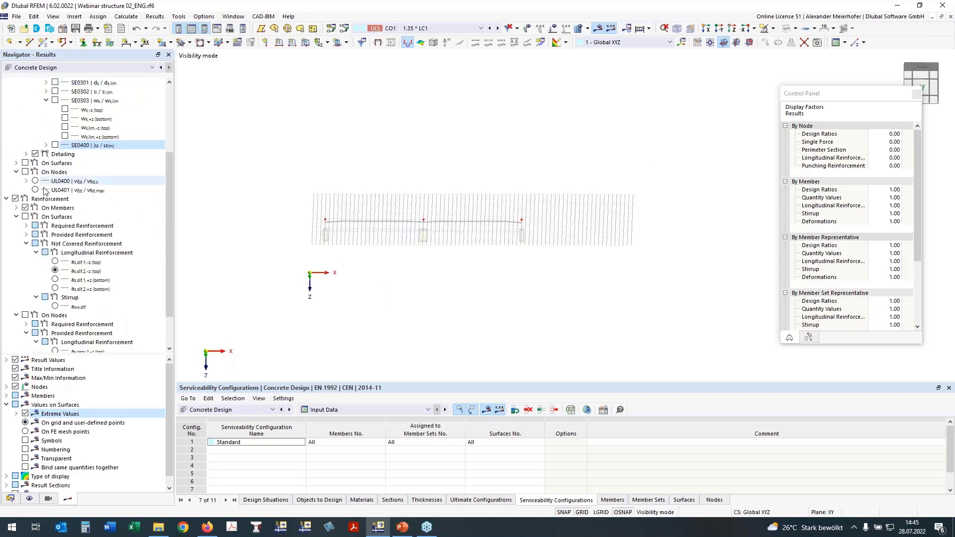
left_click(17, 208)
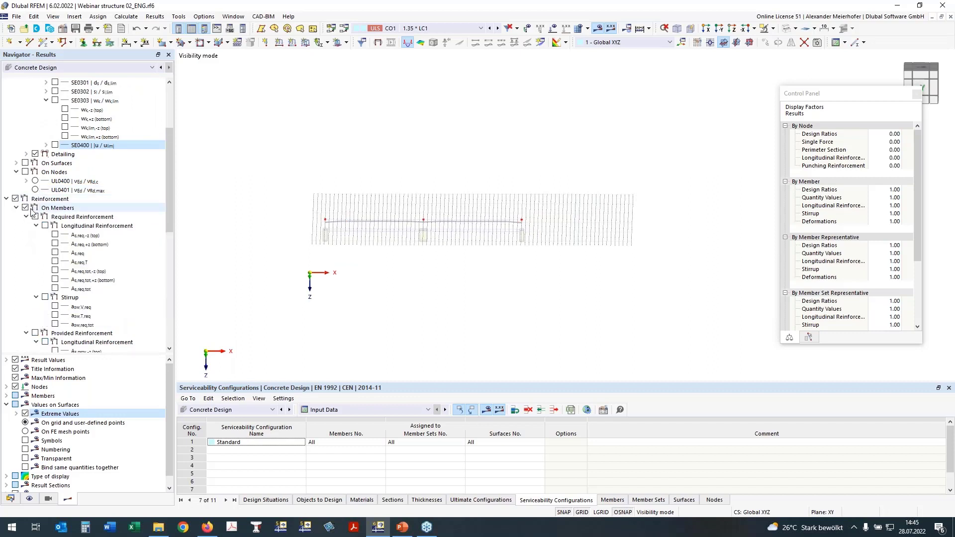
left_click(55, 271)
left_click(55, 279)
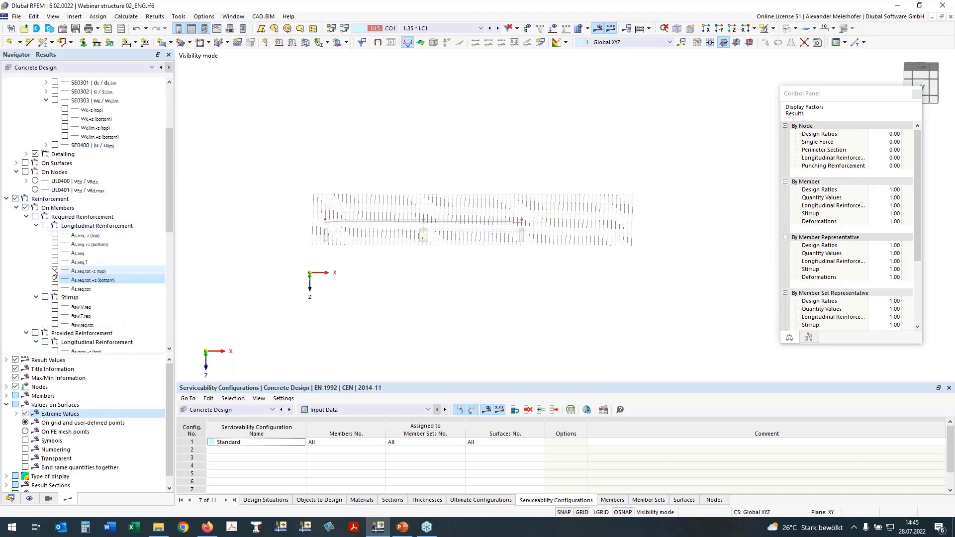
left_click(35, 217)
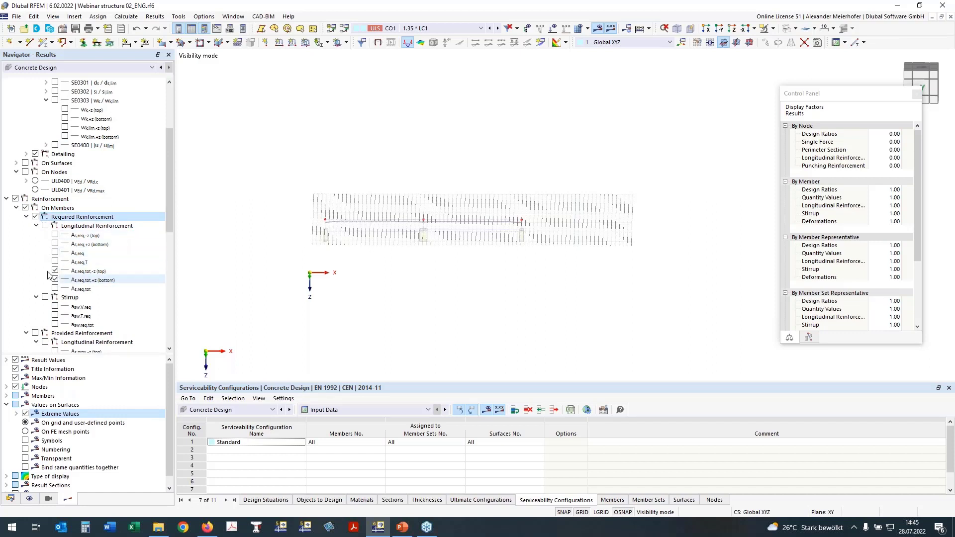
left_click(45, 226)
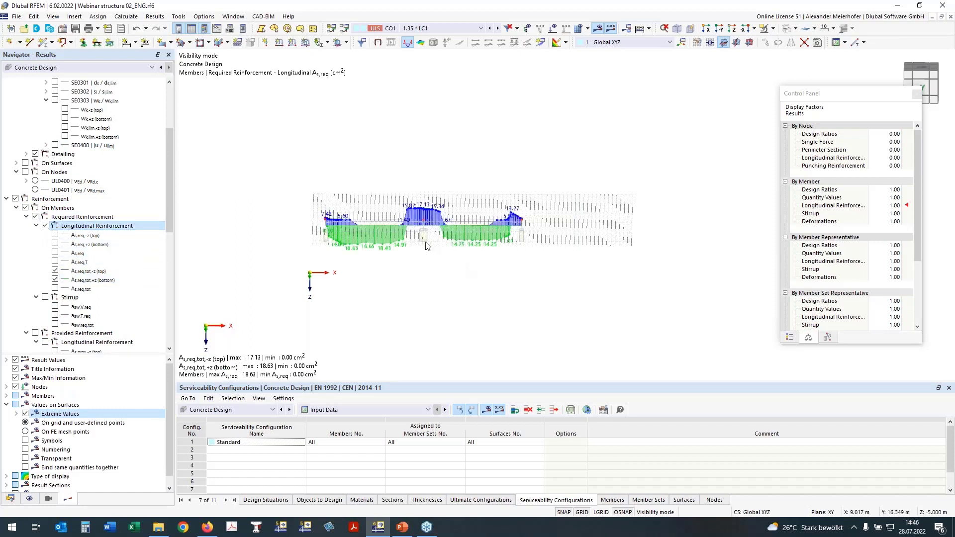
scroll(417, 244, "up", 3)
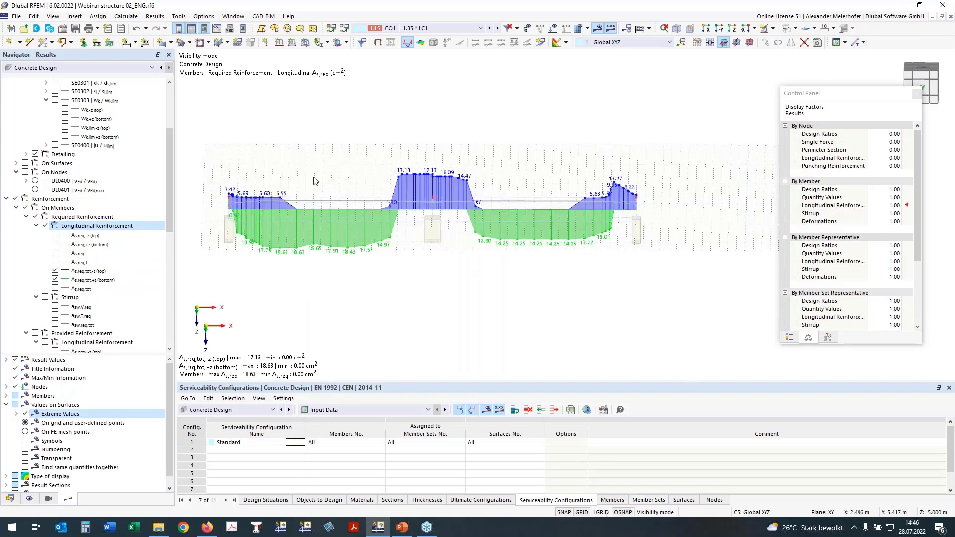
middle_click_drag(409, 280, 432, 281)
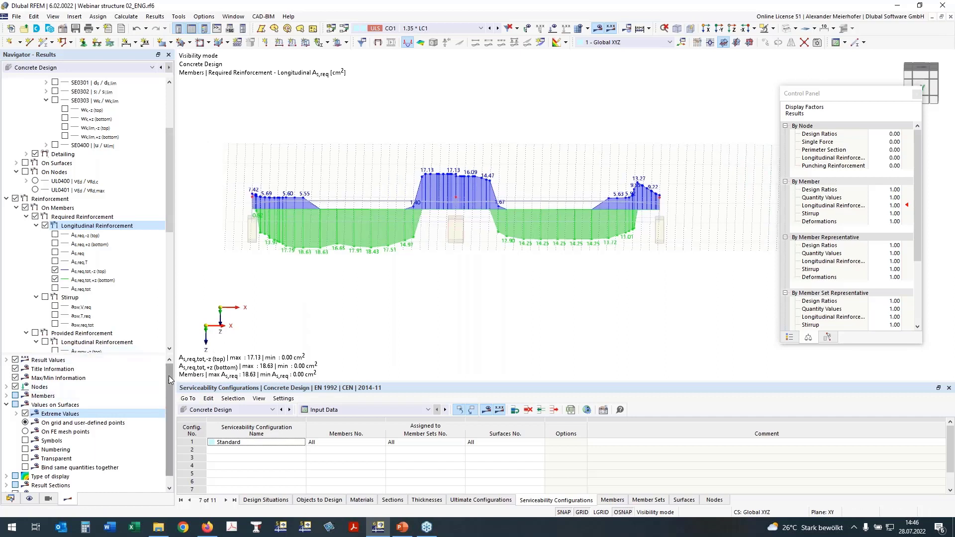
left_click(6, 404)
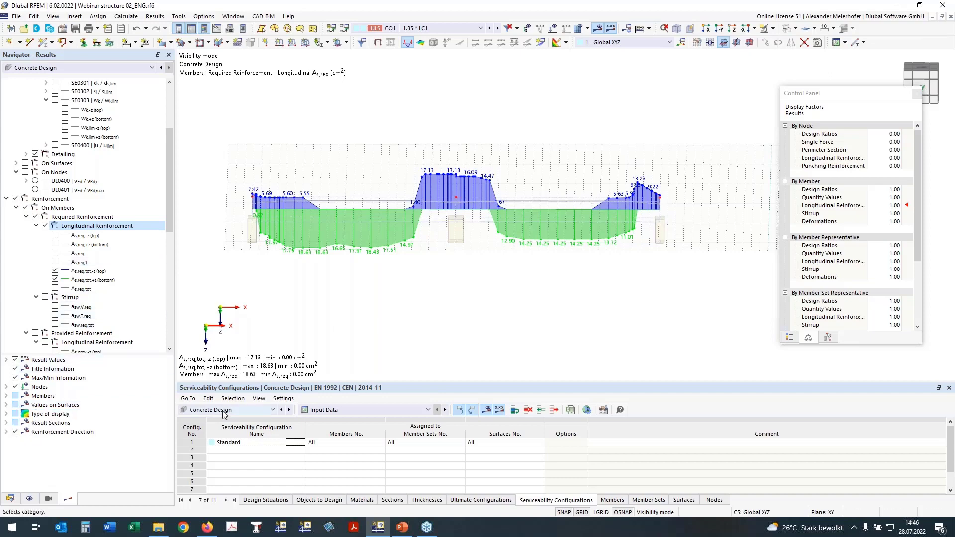
scroll(367, 284, "down", 3)
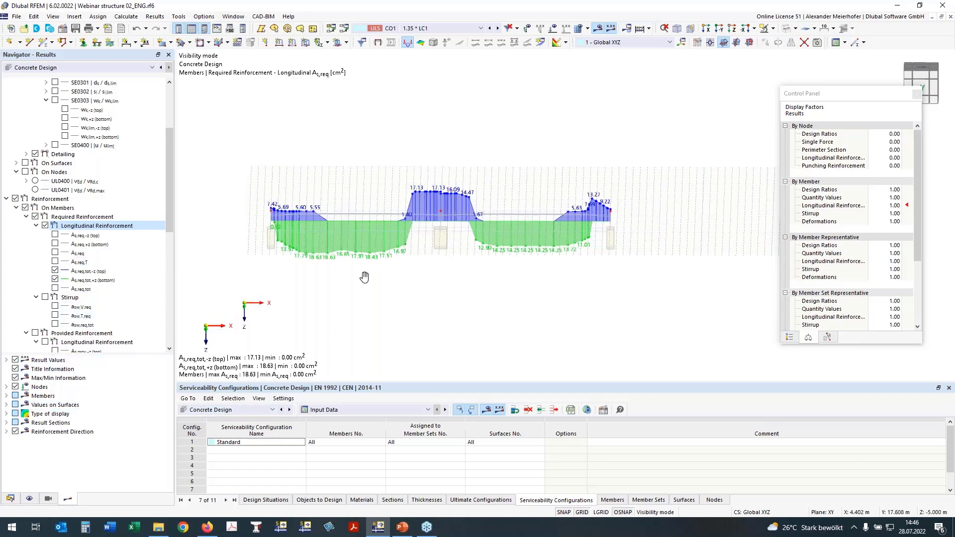
middle_click_drag(368, 271, 369, 251, "ctrl")
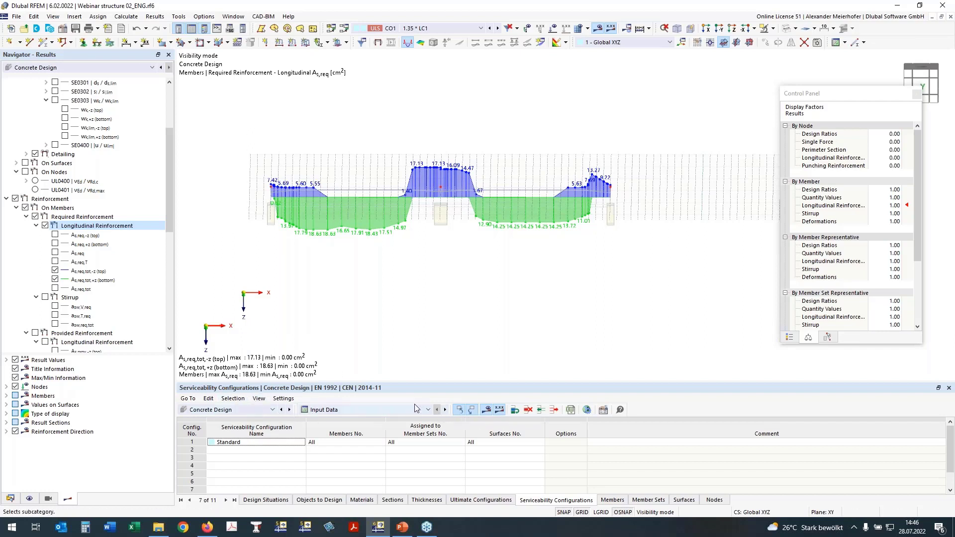
Apply the Concrete Design global settings with deletion of add-on results on input changes enabled, and accept deleting the existing design results
left_click(587, 410)
left_click(298, 327)
left_click(298, 327)
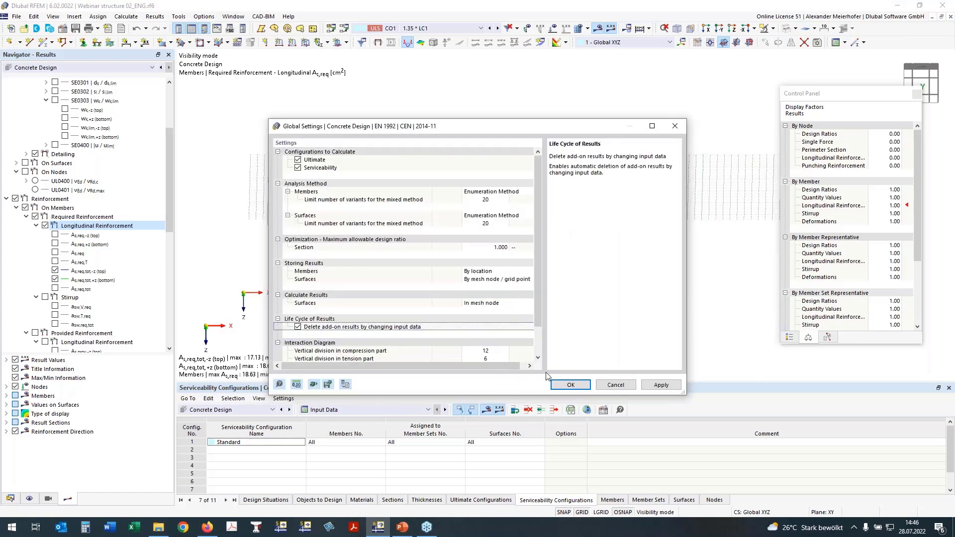
left_click(576, 387)
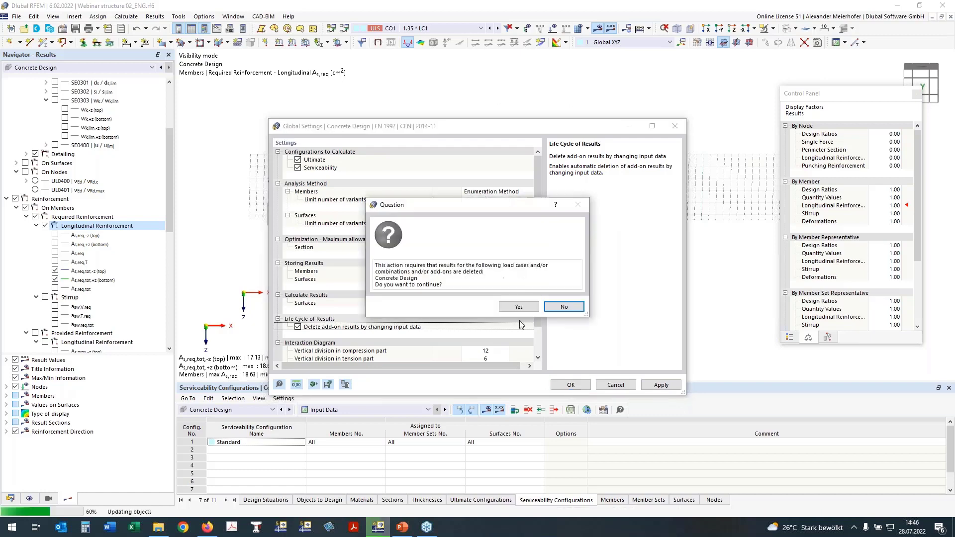
left_click(519, 307)
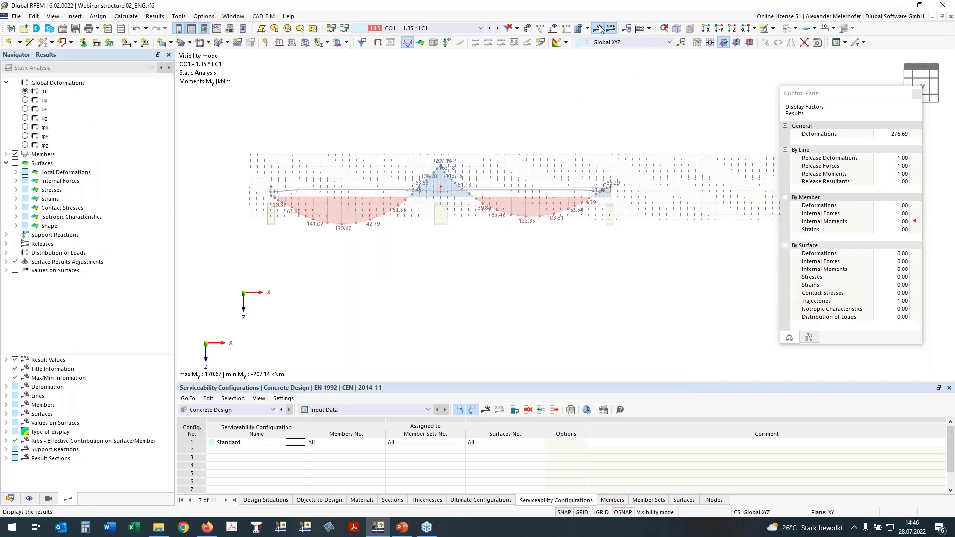
Run Calculate All to recompute the Concrete Design results
left_click(649, 28)
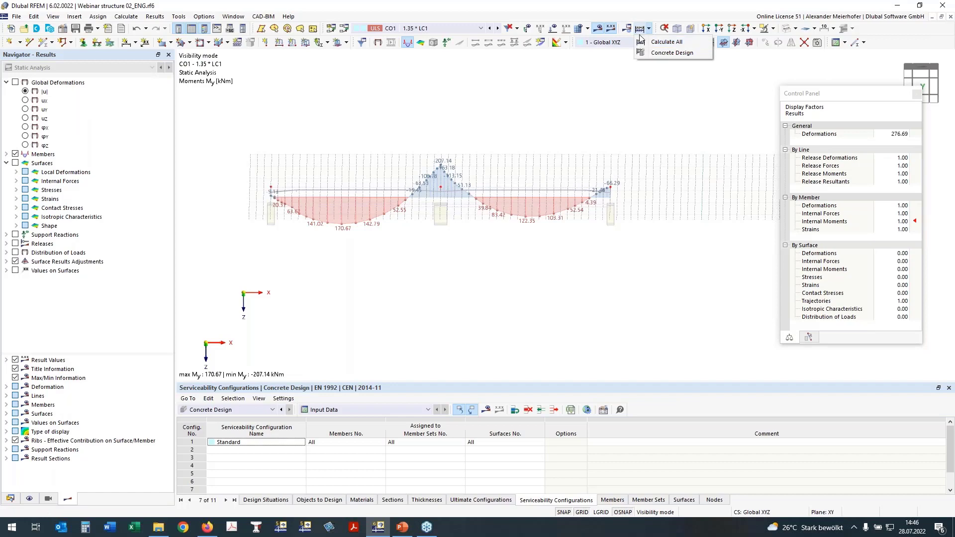
left_click(638, 42)
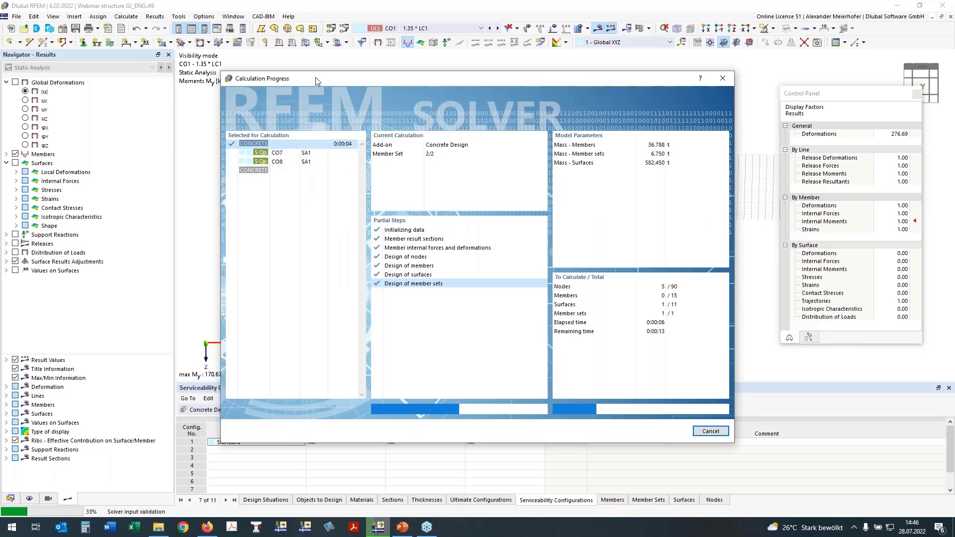
left_click_drag(315, 81, 333, 94)
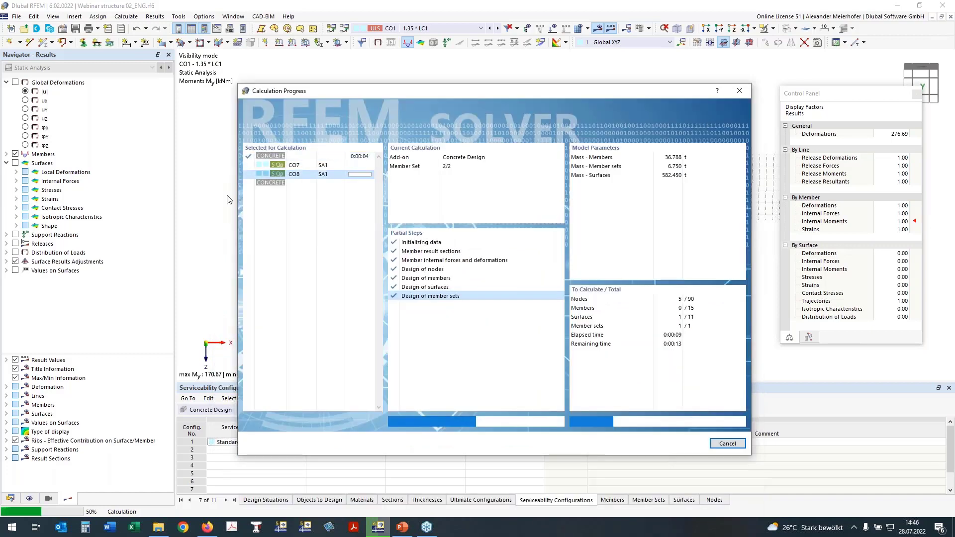
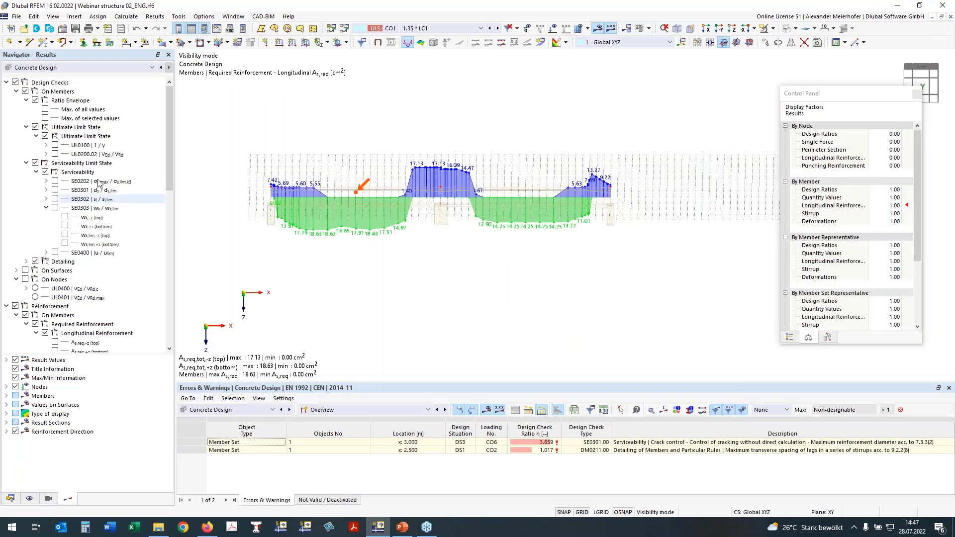
Review the design ratio tables on nodes by loading and material, and the table on members by design situation
left_click(361, 409)
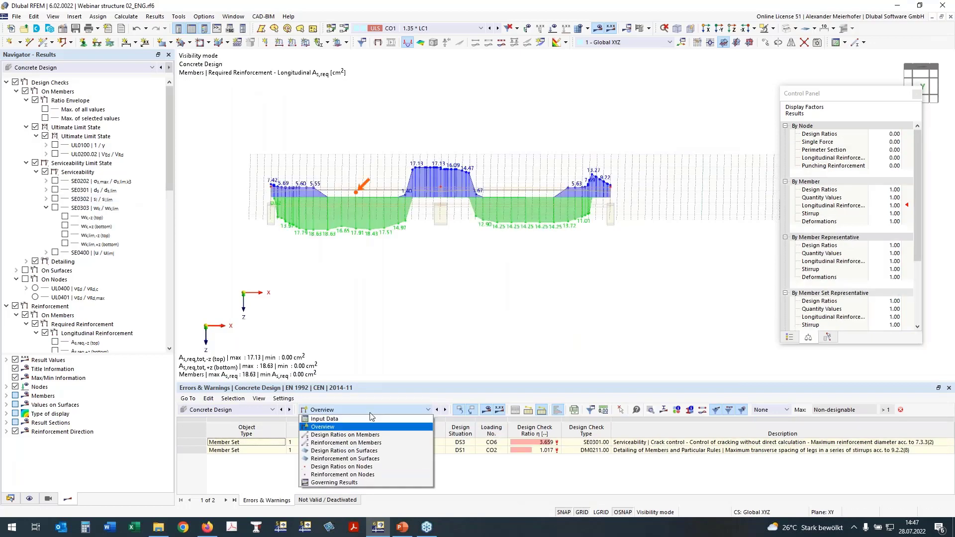
left_click(363, 467)
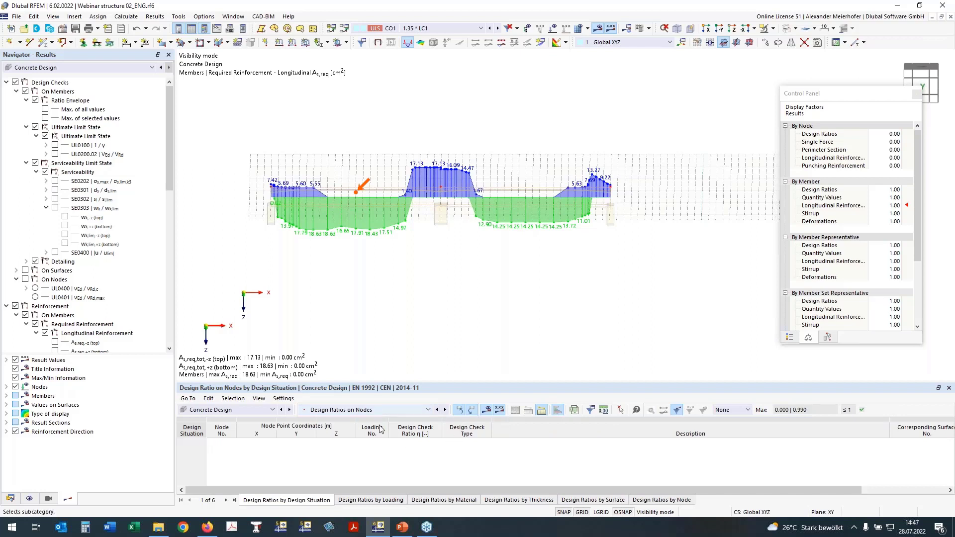
left_click(390, 500)
left_click(429, 500)
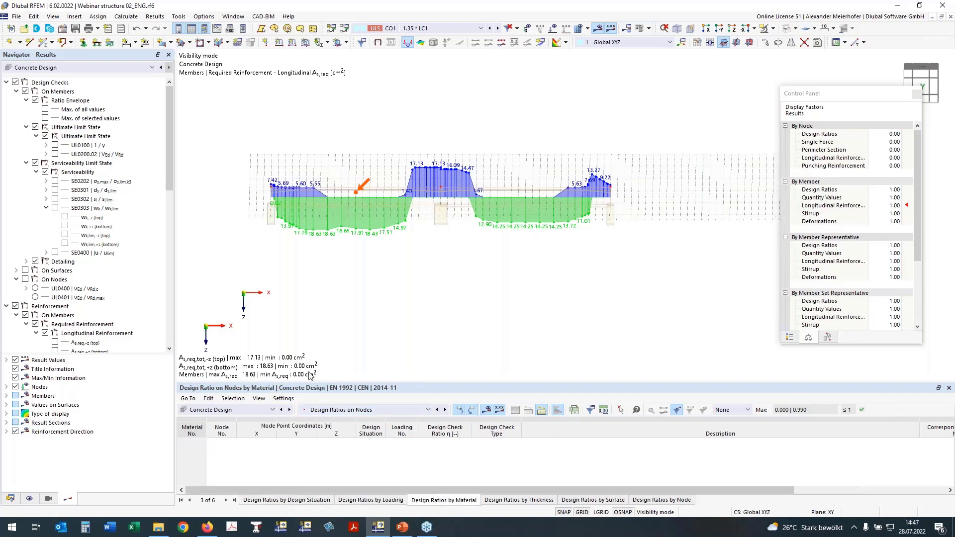
left_click(393, 409)
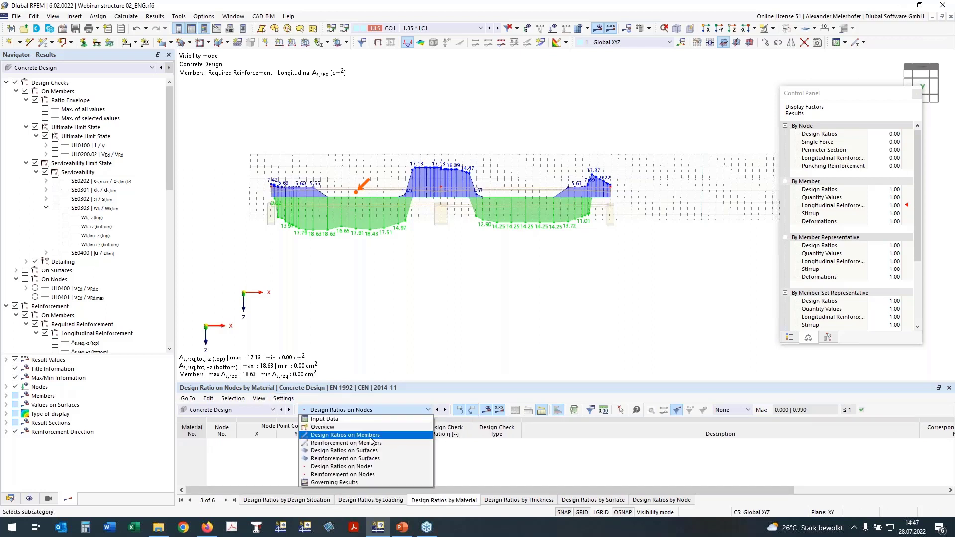
left_click(382, 437)
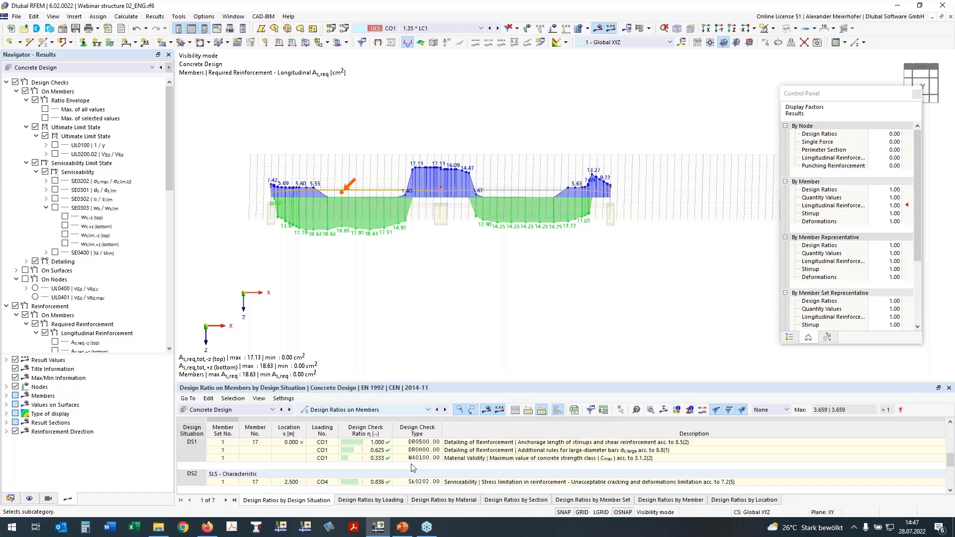
Create a new printout report and name it "Concrete Design"
left_click(6, 431)
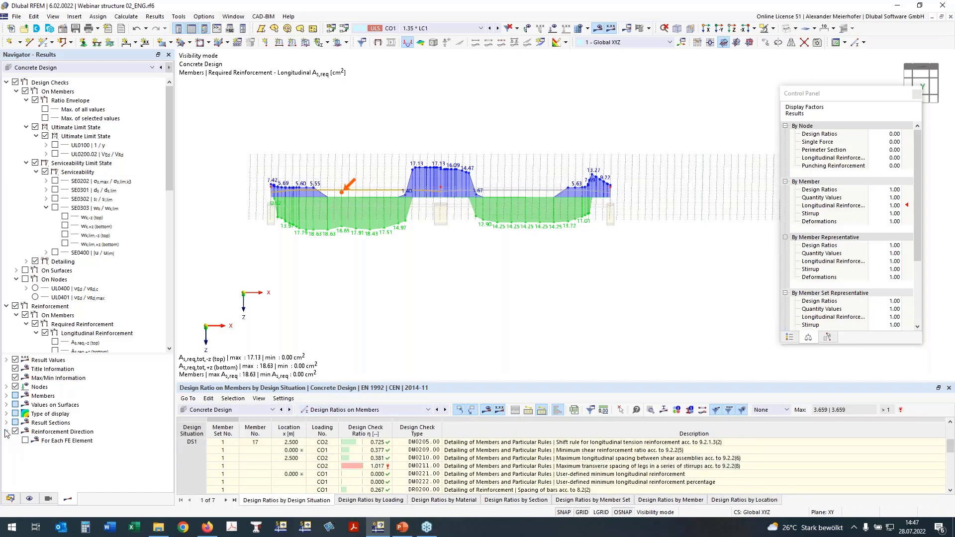
left_click(9, 499)
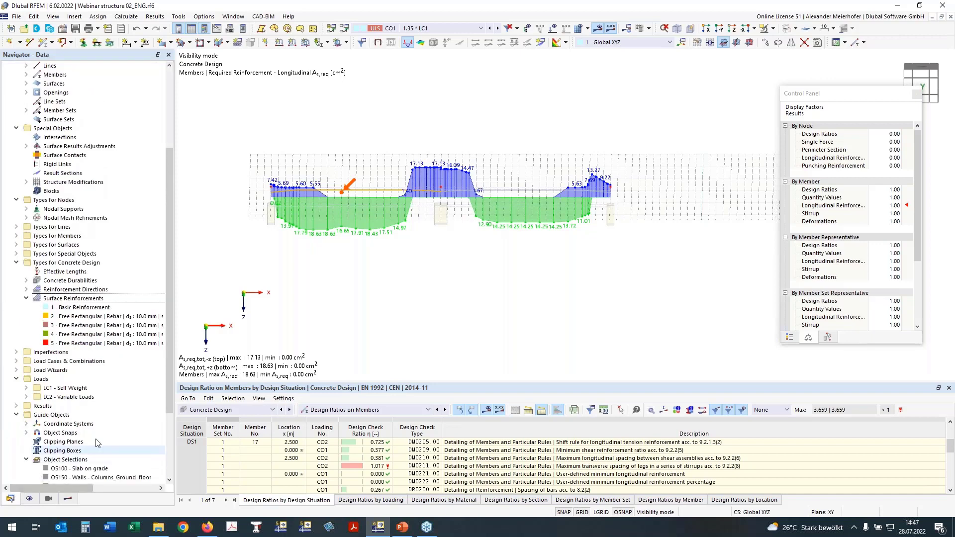
scroll(31, 479, "down", 5)
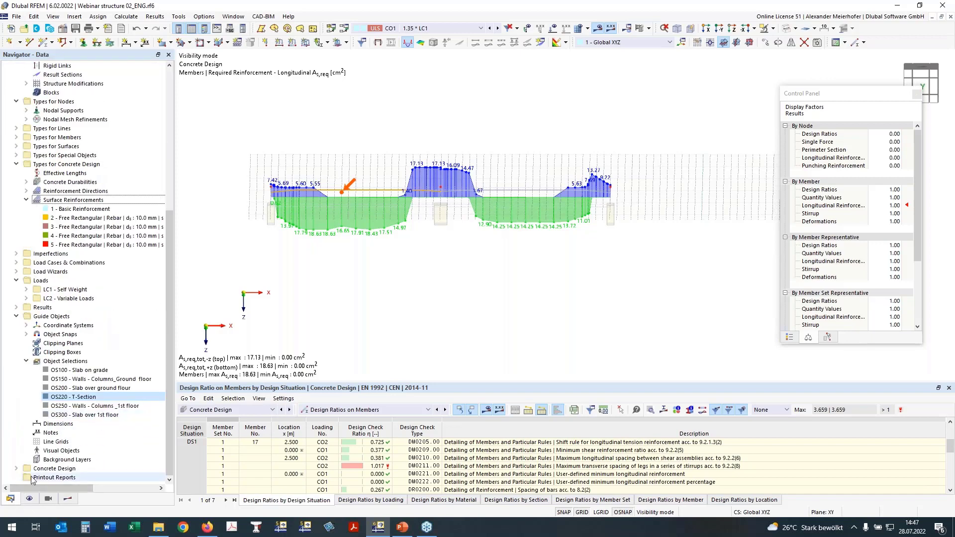
left_click(51, 478)
right_click(58, 479)
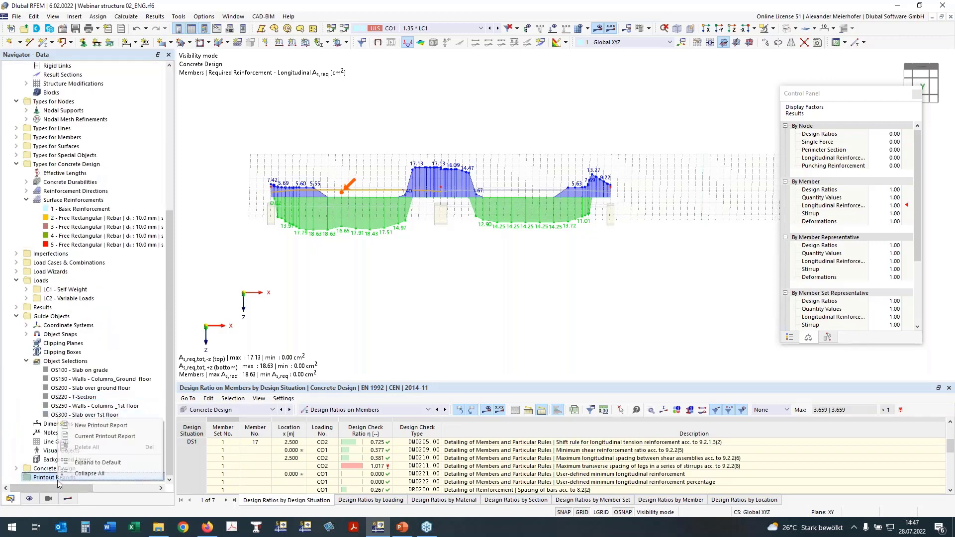
left_click(107, 427)
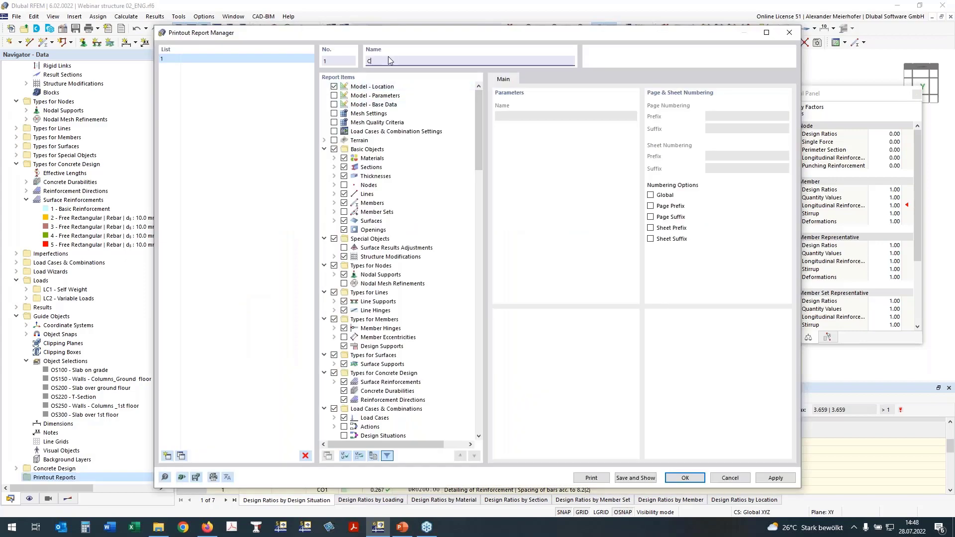
type("crete Design")
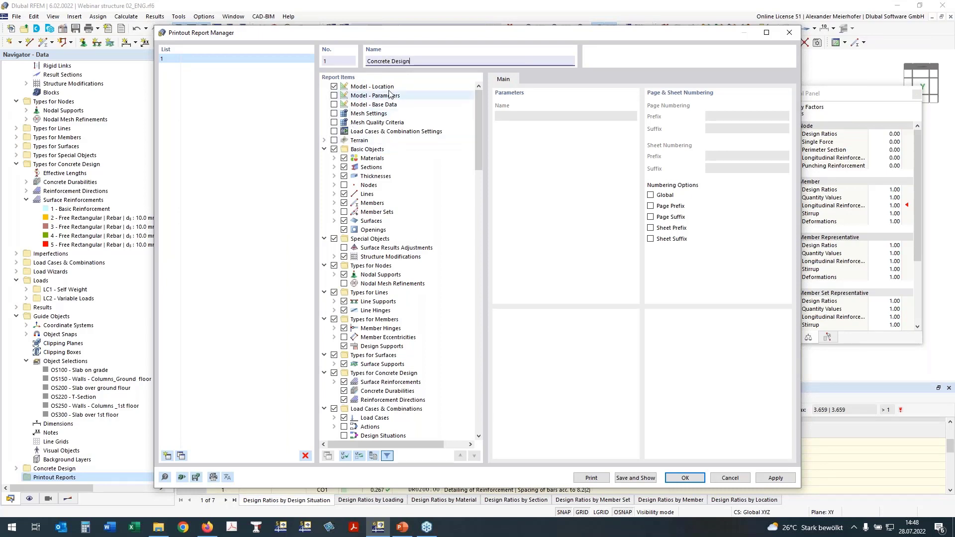
Exclude Model - Location, Basic Objects, Special Objects, and the types for nodes, lines, members and surfaces from the report
left_click(334, 87)
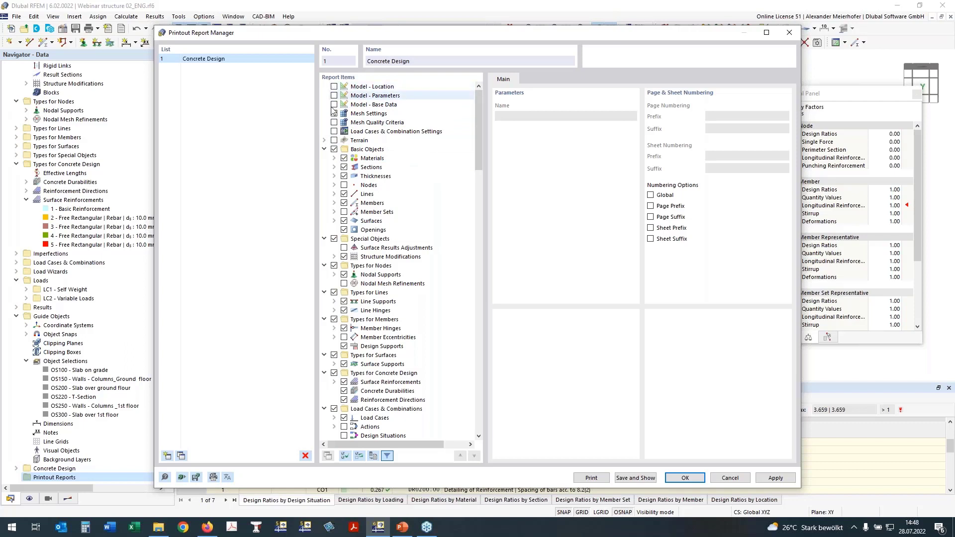
right_click(338, 150)
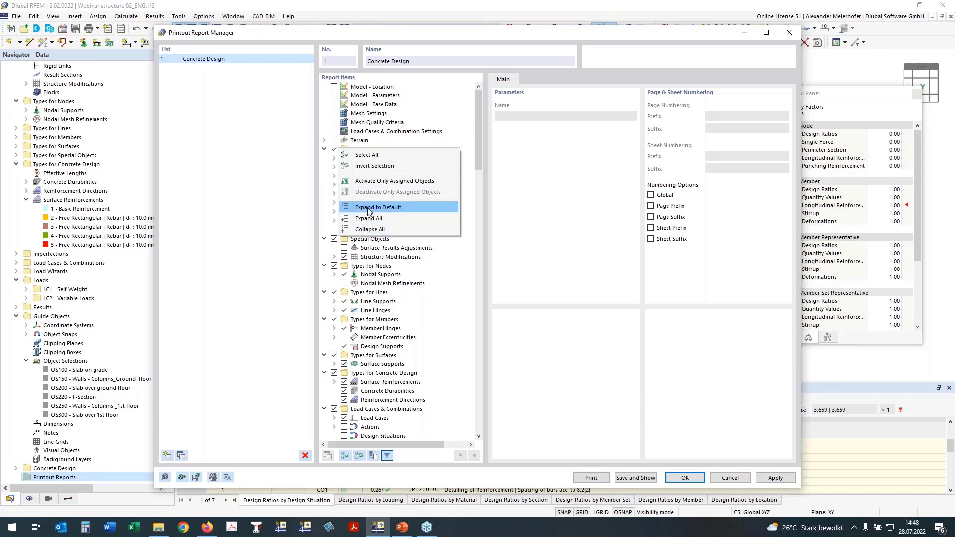
left_click(368, 230)
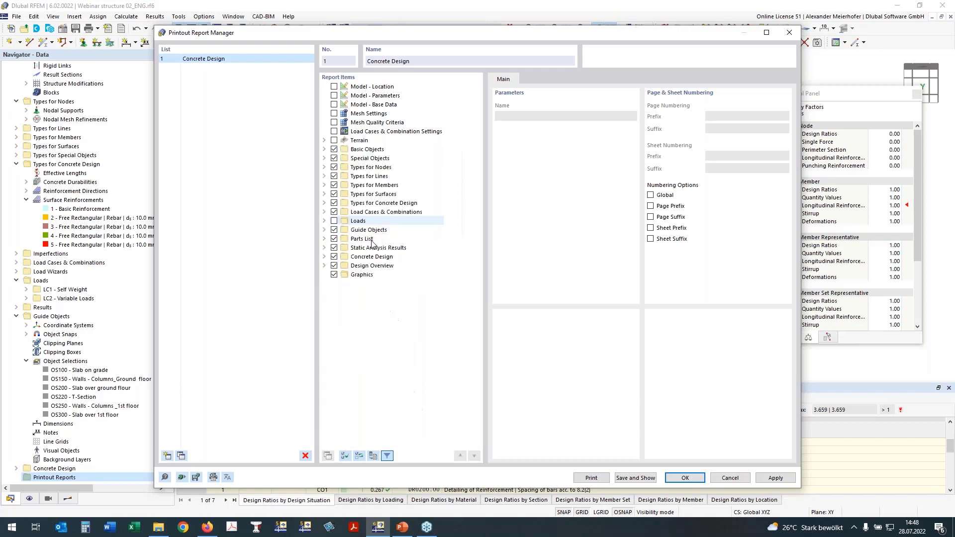
left_click(334, 150)
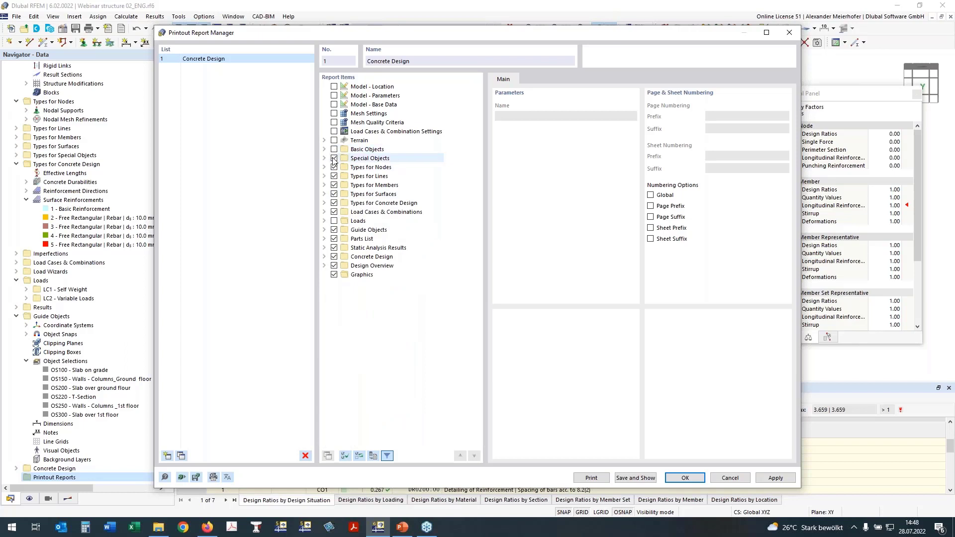
left_click(333, 158)
left_click(334, 167)
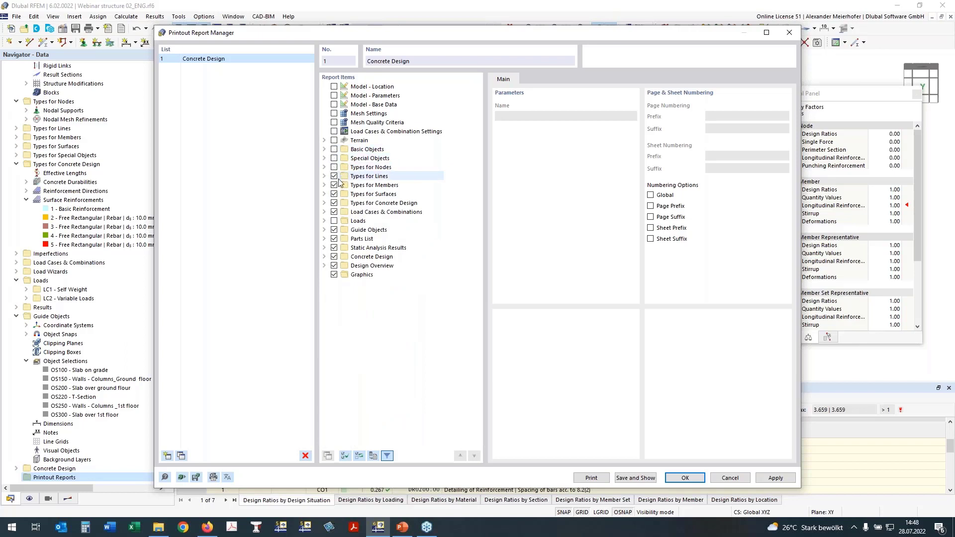
left_click(334, 185)
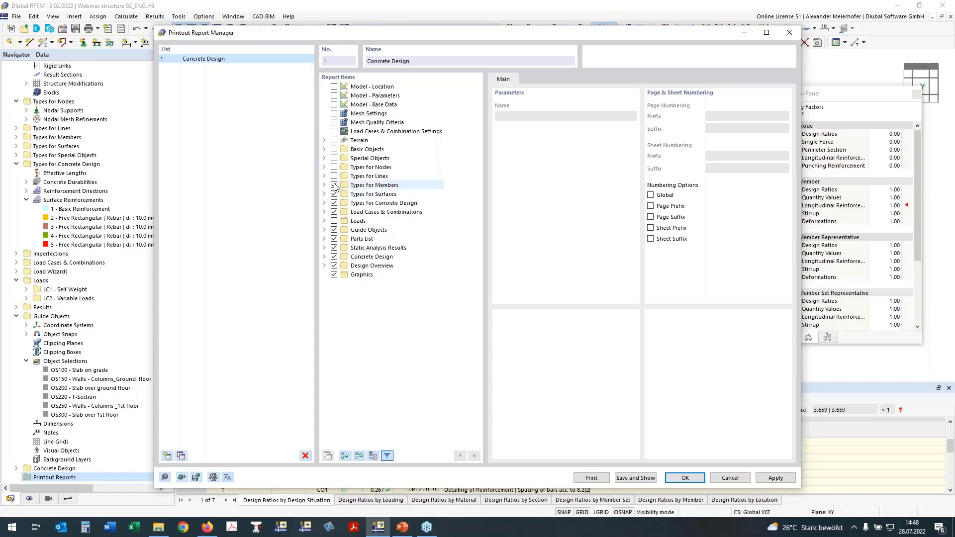
left_click(334, 194)
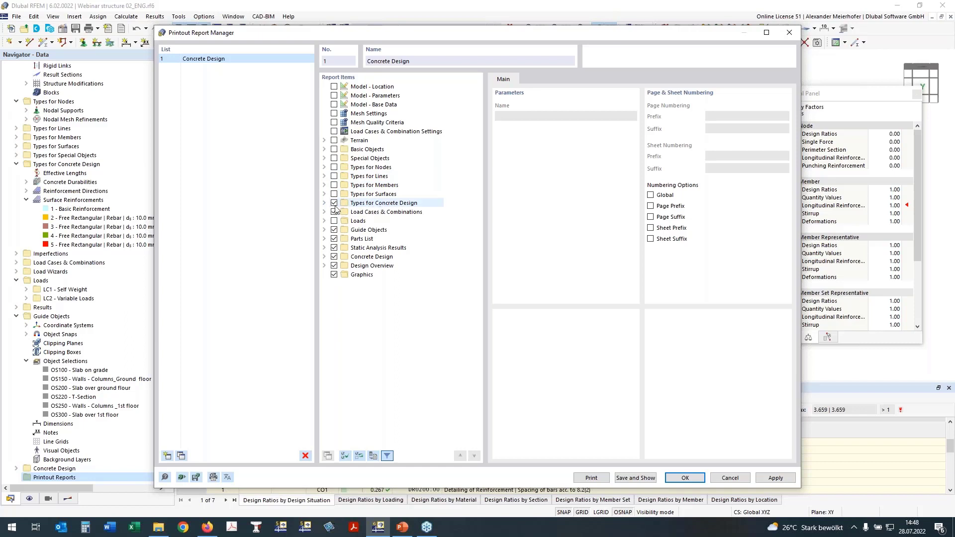
Keep Types for Concrete Design, but exclude Load Cases & Combinations, Guide Objects, Parts List and Static Analysis Results from the report
left_click(324, 203)
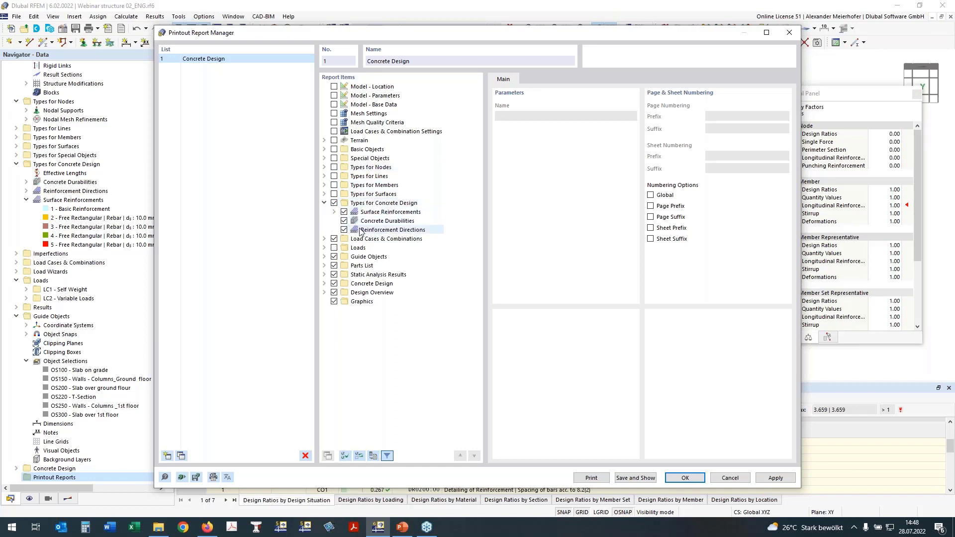
left_click(333, 239)
left_click(334, 256)
left_click(334, 265)
left_click(334, 274)
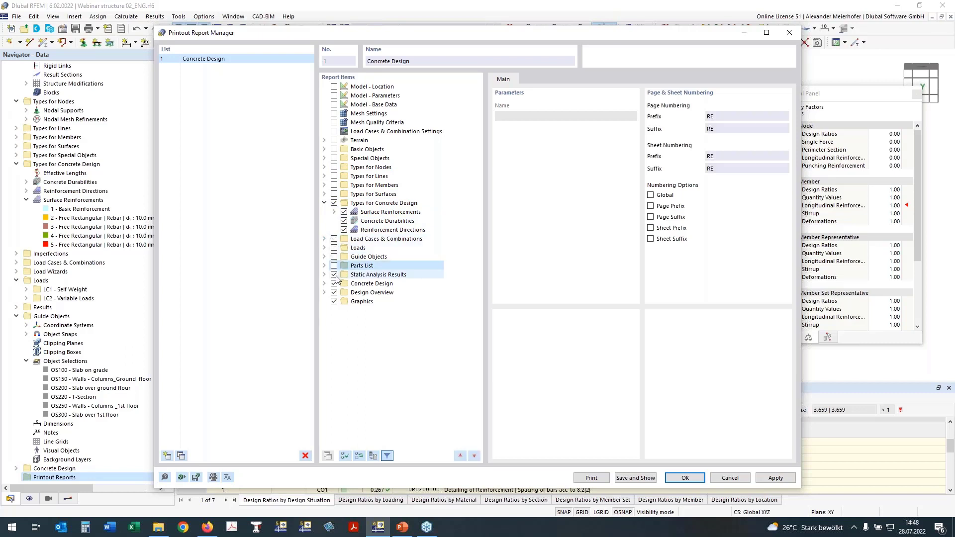
Exclude Design Ratio on Members by Member from the Concrete Design results in the report
left_click(324, 284)
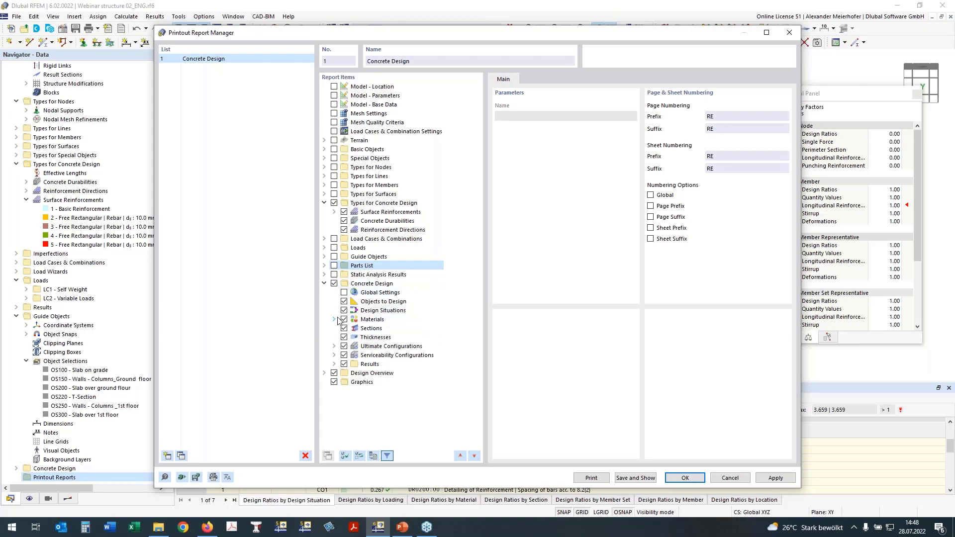
left_click(334, 364)
scroll(377, 182, "down", 7)
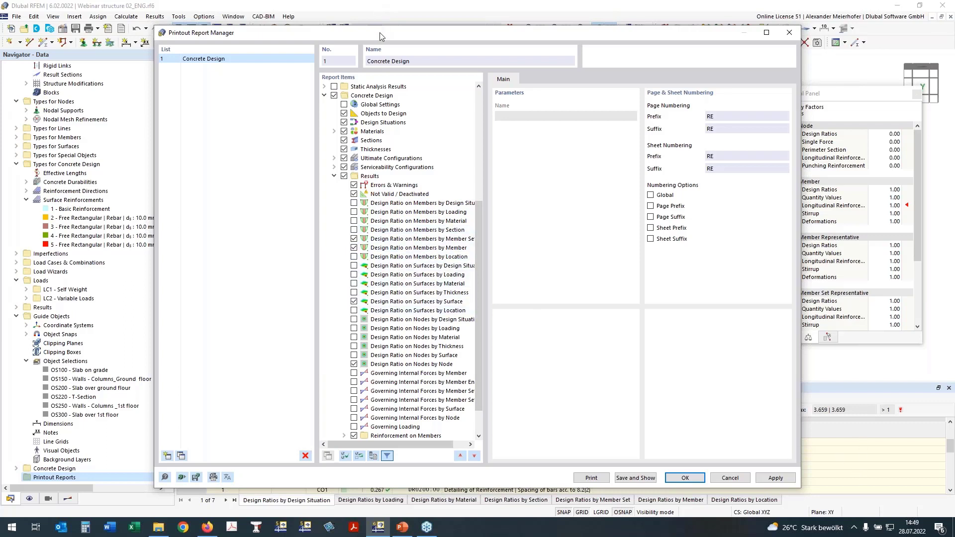
left_click_drag(380, 32, 321, 12)
double_click(321, 15)
left_click_drag(534, 21, 497, 36)
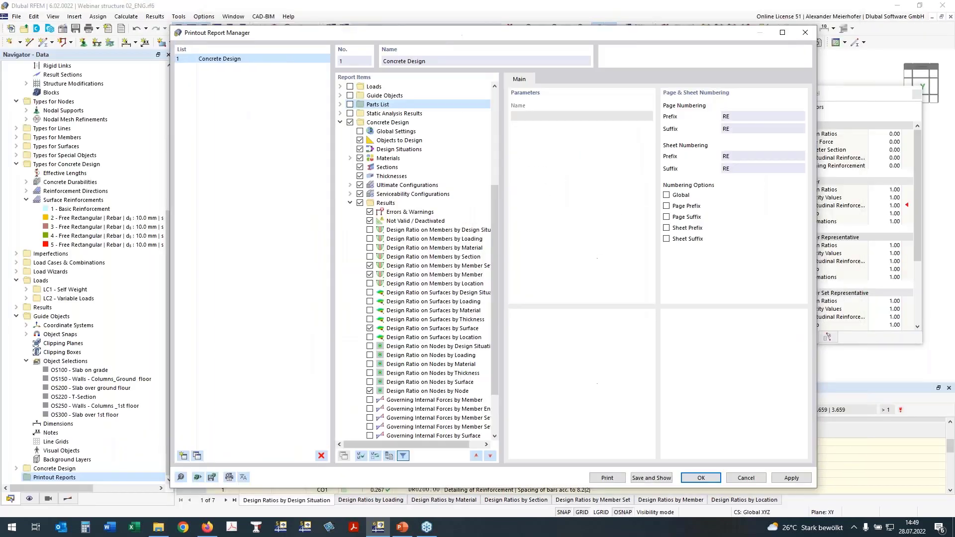
left_click(370, 276)
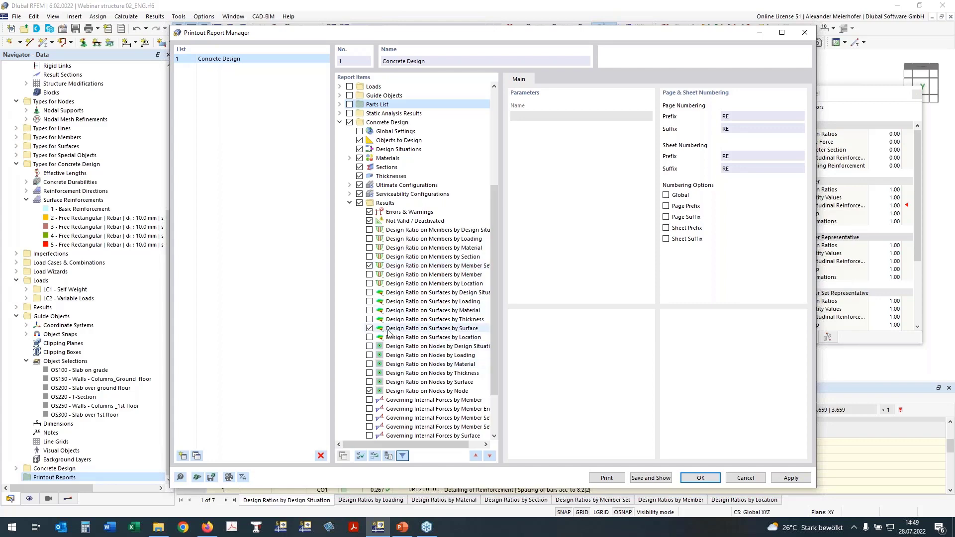
Exclude Required Reinforcement by Member and Provided Reinforcement by Member from the Reinforcement on Members section of the report
scroll(388, 333, "down", 3)
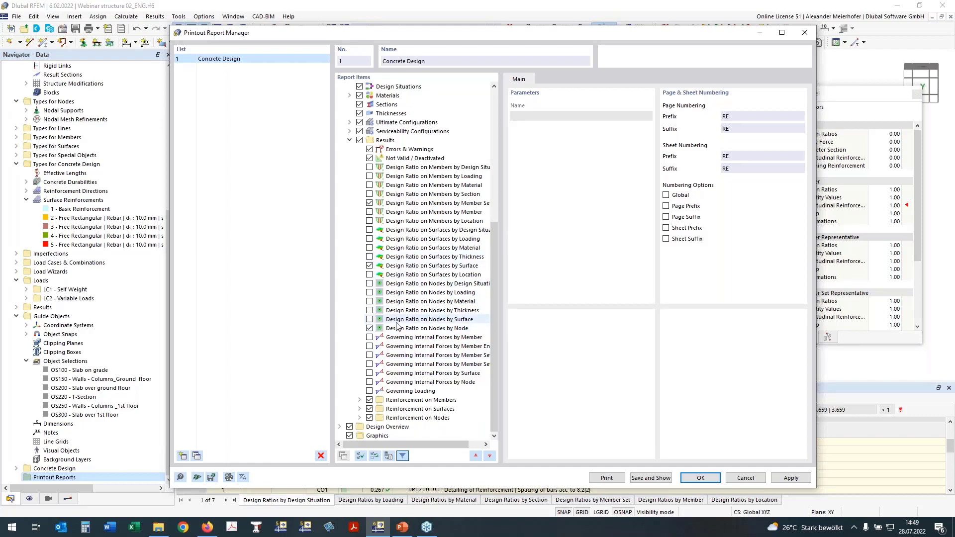
left_click(360, 401)
scroll(398, 383, "down", 3)
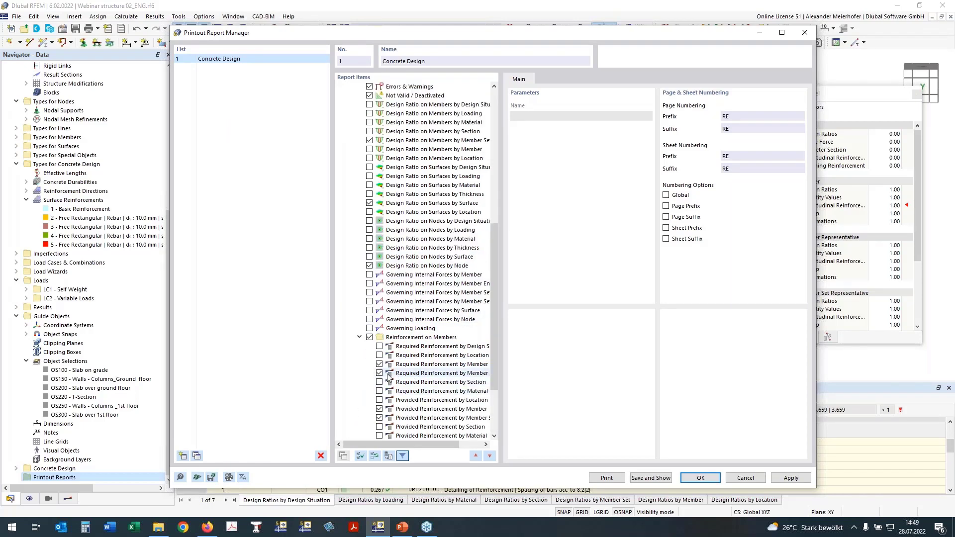
left_click_drag(383, 441, 396, 444)
left_click(368, 364)
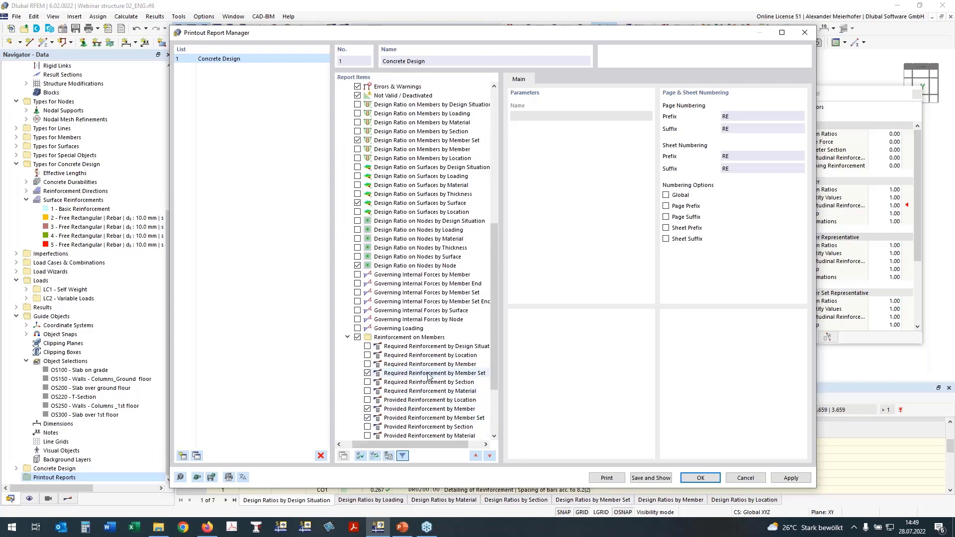
scroll(429, 377, "down", 3)
left_click(367, 346)
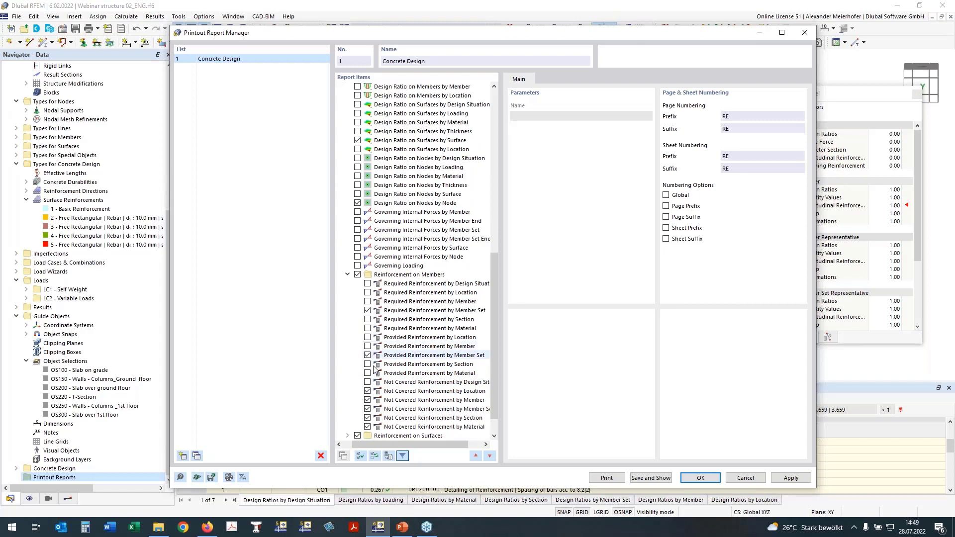
Exclude the Not Covered Reinforcement tables by location, member, member set, section and material from the report
scroll(398, 357, "down", 1)
left_click(368, 364)
left_click(368, 373)
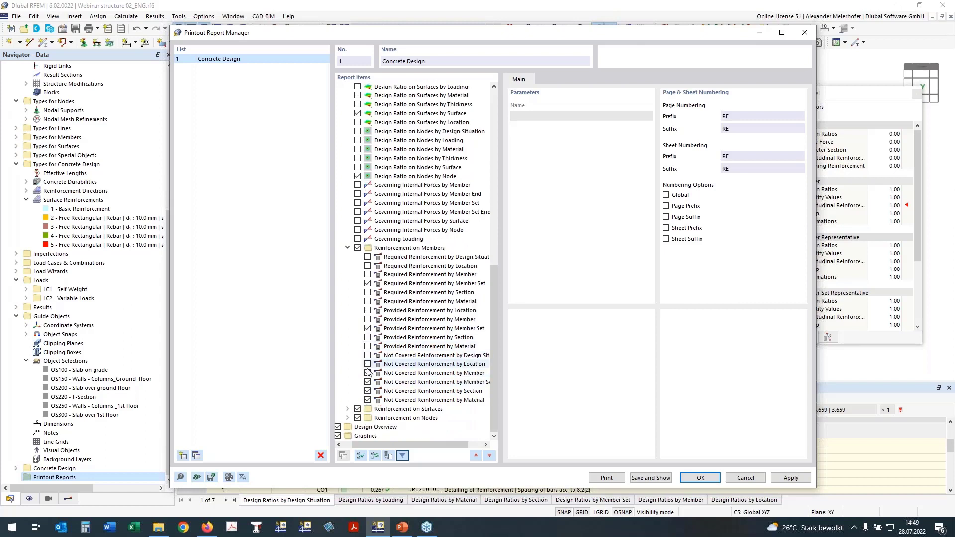
left_click(368, 382)
left_click(367, 391)
left_click(367, 400)
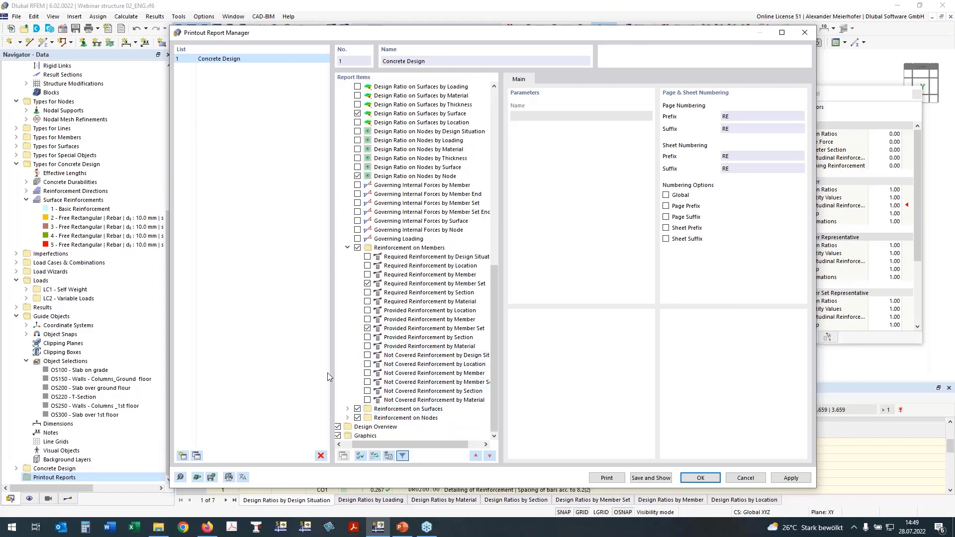
Exclude Design Overview from the report items, then save the report and display it in a reduced window
left_click(347, 418)
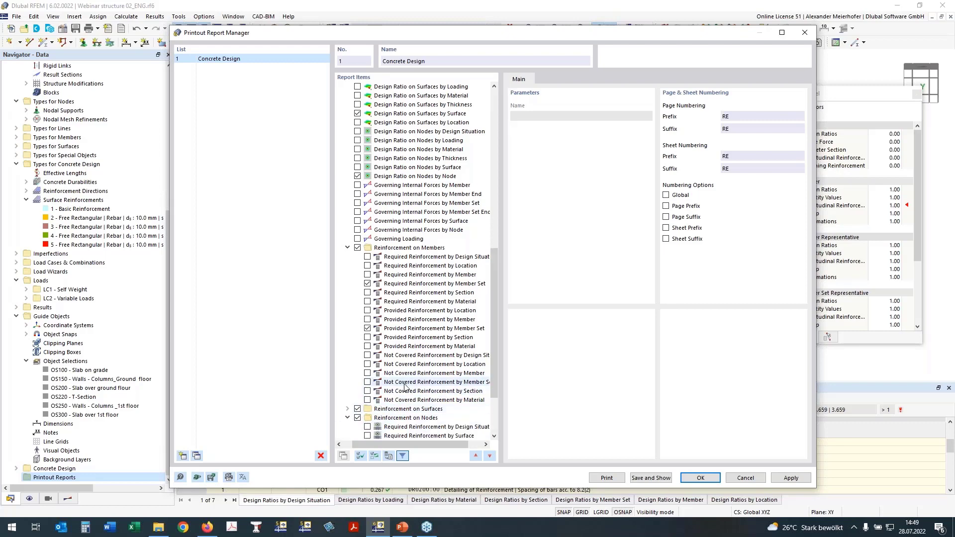
scroll(384, 393, "down", 2)
scroll(383, 393, "down", 1)
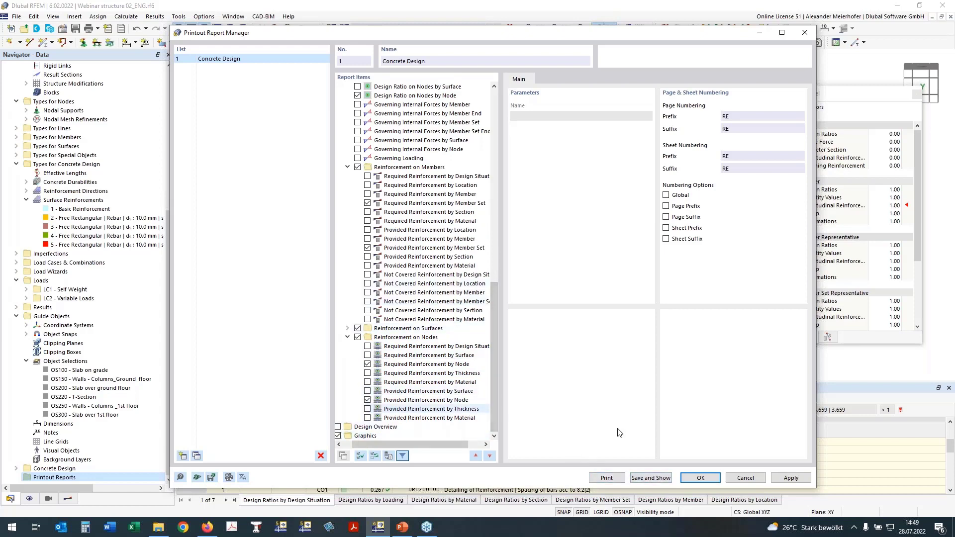
left_click(637, 477)
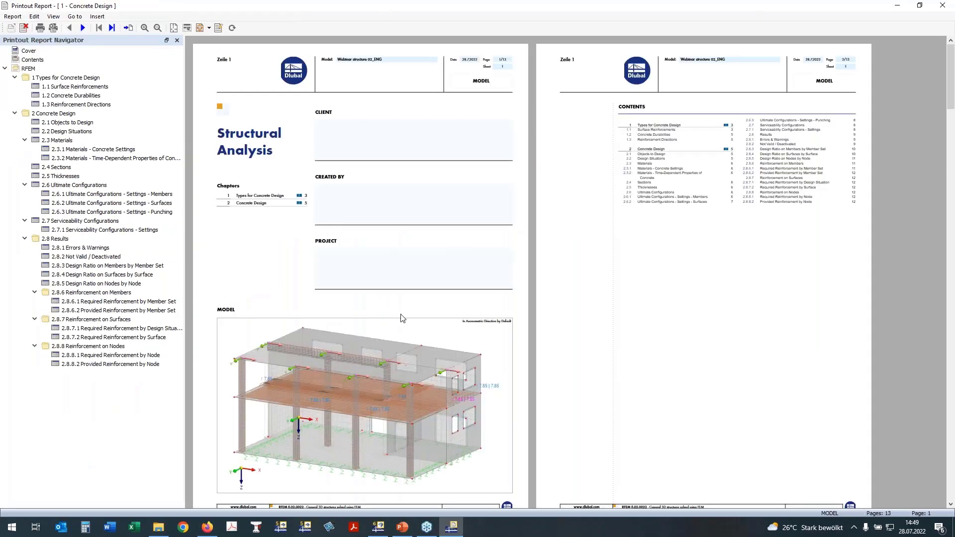
double_click(445, 10)
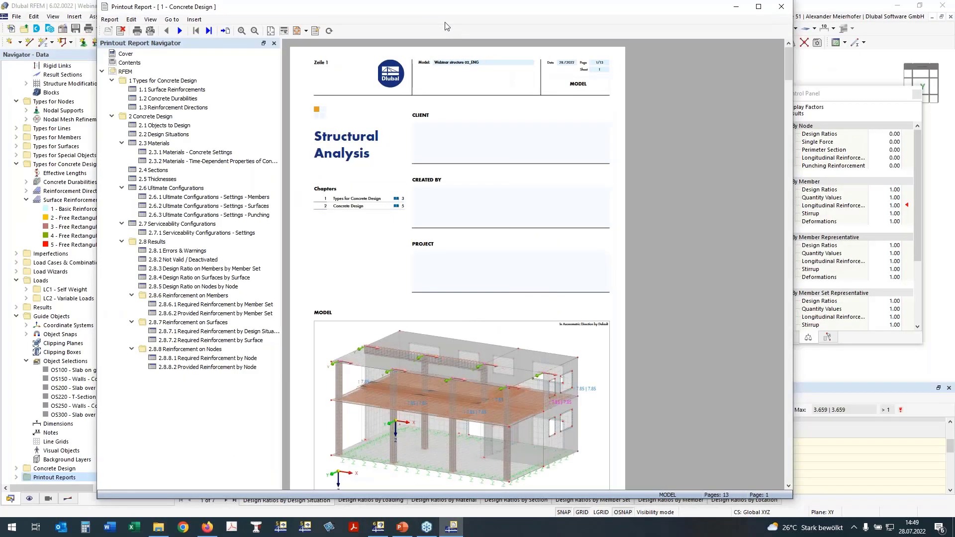
Examine the report's Design Ratio on Members by Member Set table and the adjoining Design Ratio on Surfaces by Surface table
scroll(474, 507, "down", 1)
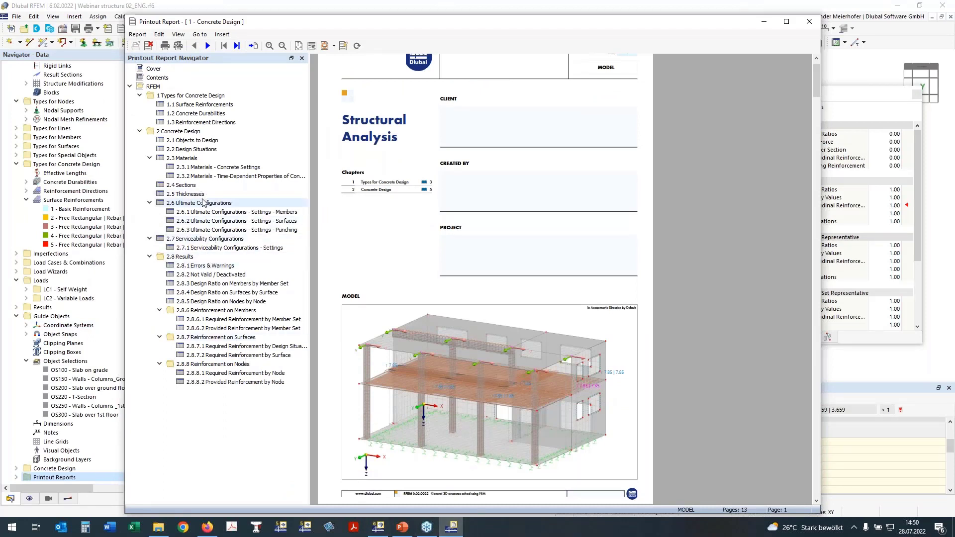
left_click(192, 284)
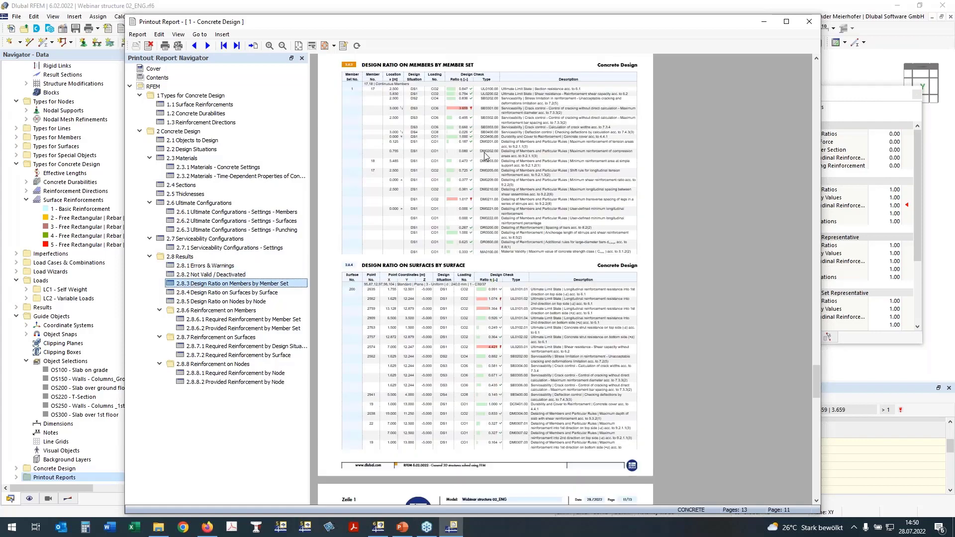
scroll(485, 156, "up", 5)
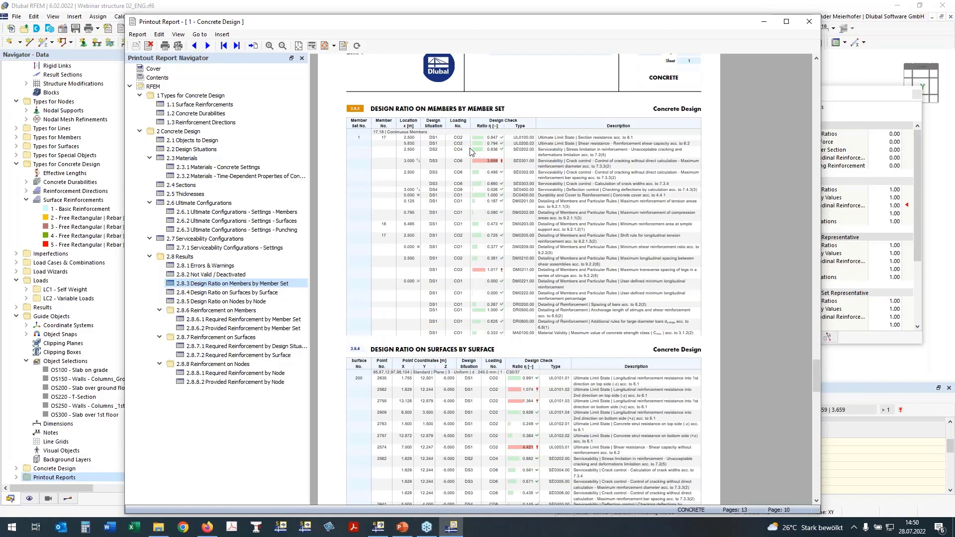
scroll(470, 149, "down", 1)
scroll(473, 154, "down", 3)
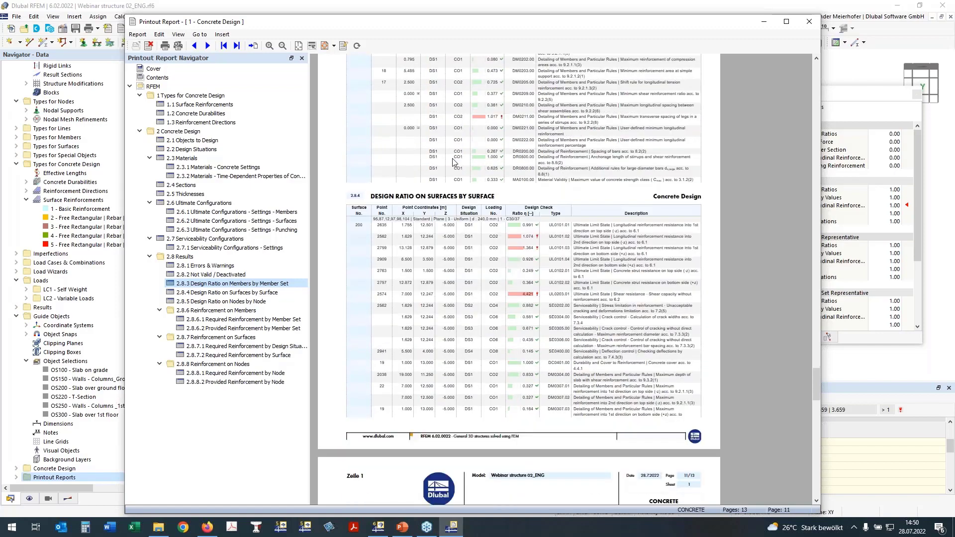
scroll(453, 162, "up", 3)
scroll(564, 238, "up", 2, "ctrl")
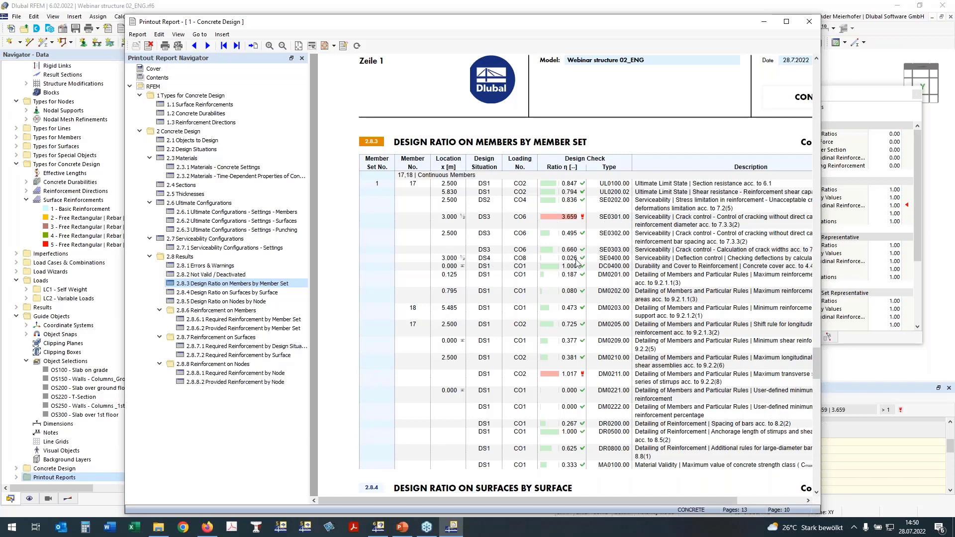
scroll(577, 264, "down", 3)
scroll(577, 273, "down", 3)
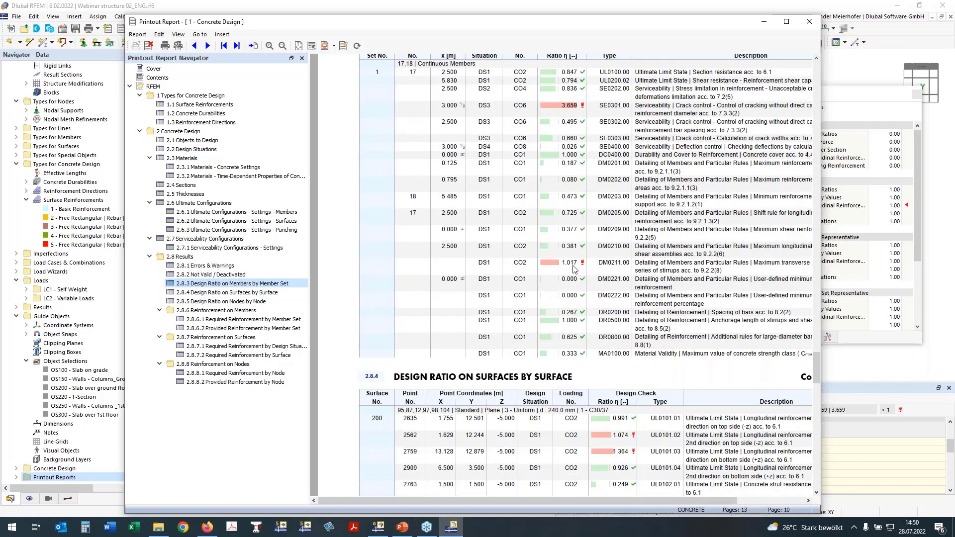
Examine the report's Design Ratio on Surfaces by Surface, Design Ratio on Nodes by Node and Required Reinforcement by Member Set tables
scroll(602, 273, "down", 3)
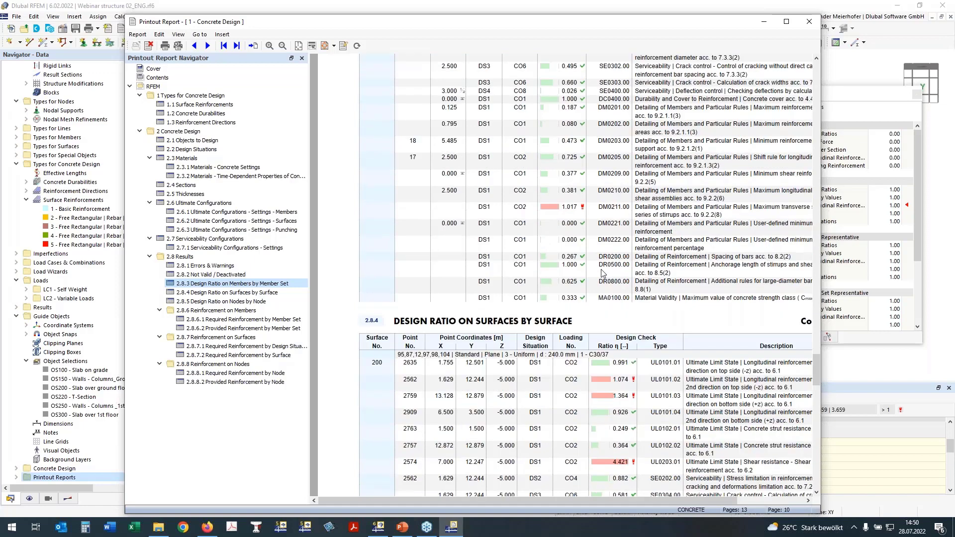
scroll(579, 256, "down", 3)
scroll(557, 240, "down", 15)
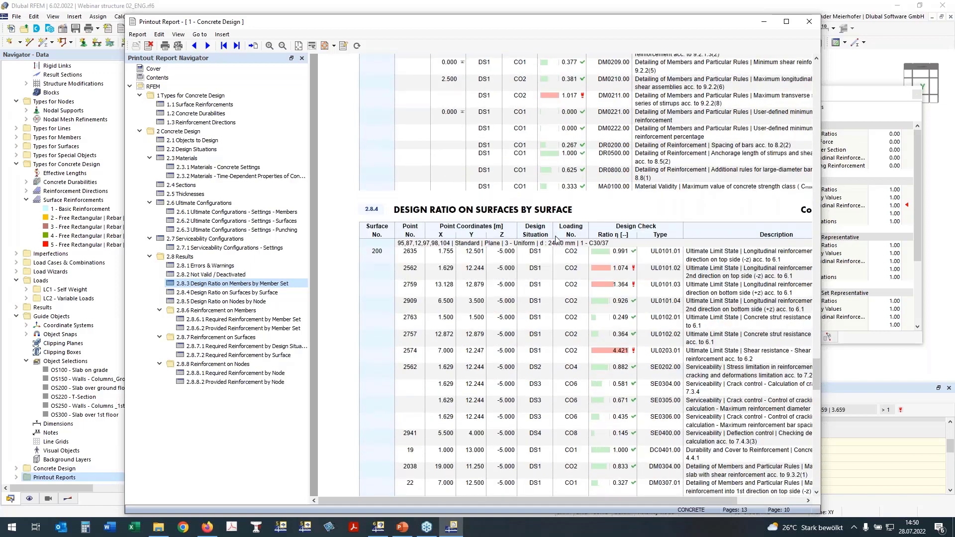
scroll(577, 250, "down", 20)
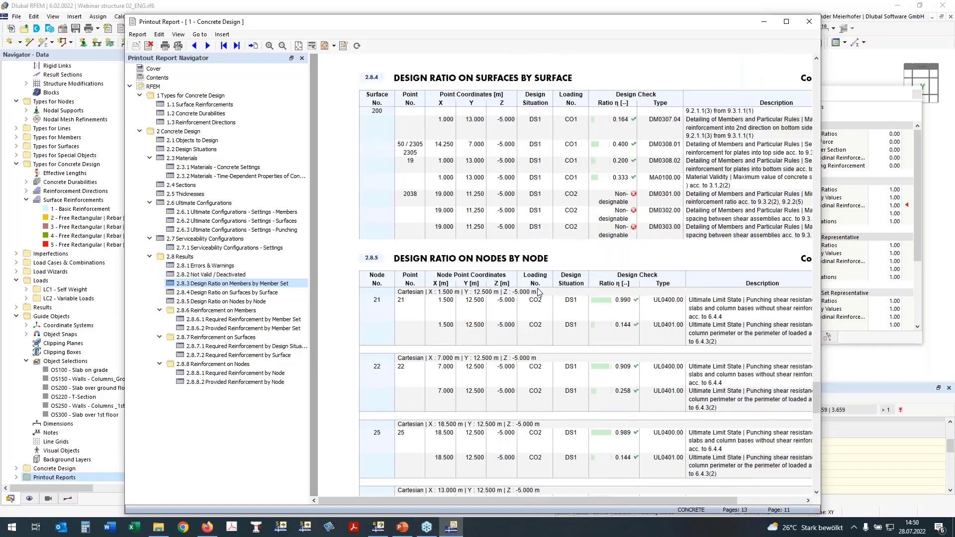
scroll(538, 292, "down", 6)
scroll(539, 289, "down", 3)
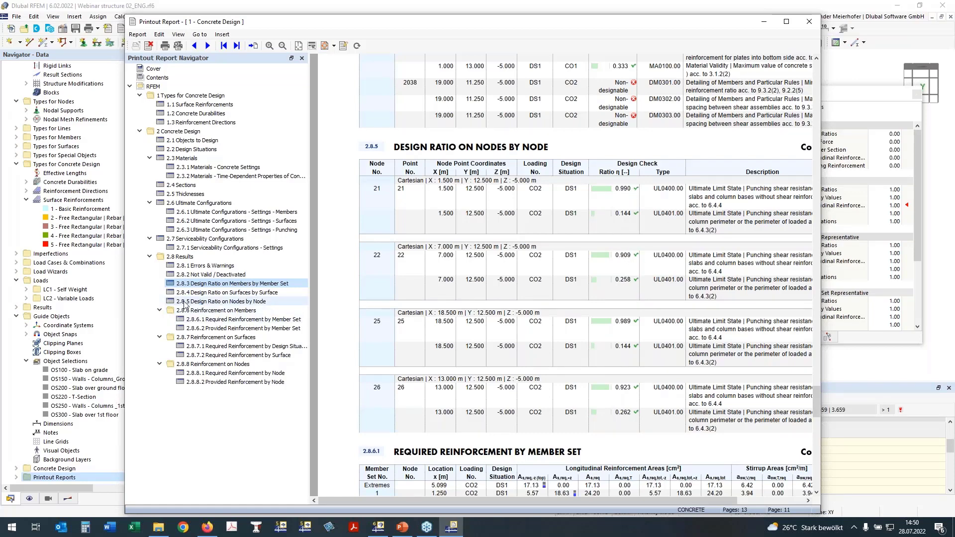
left_click(209, 320)
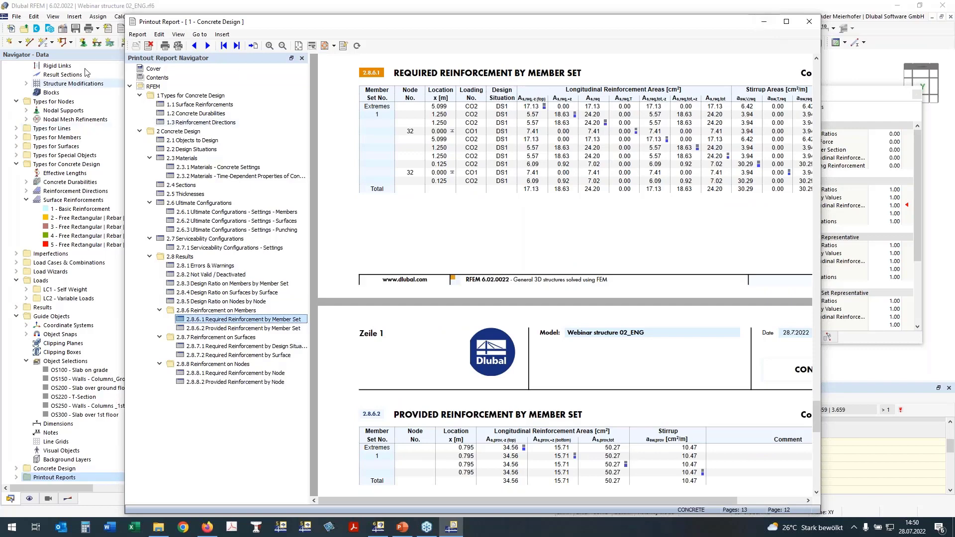
Return to the model, set the work plane to XZ and view the ribs' required reinforcement diagram in direction -Y
left_click(105, 8)
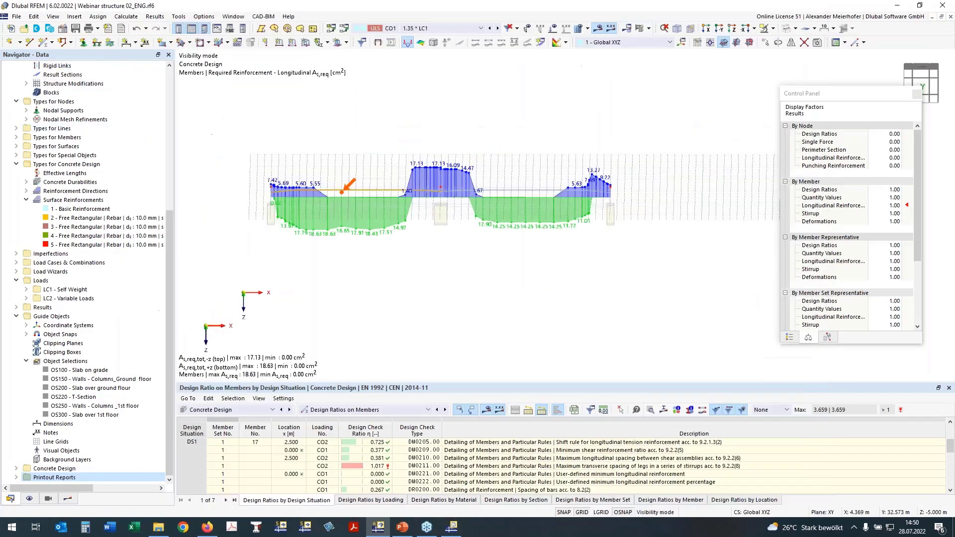
middle_click_drag(363, 321, 363, 325)
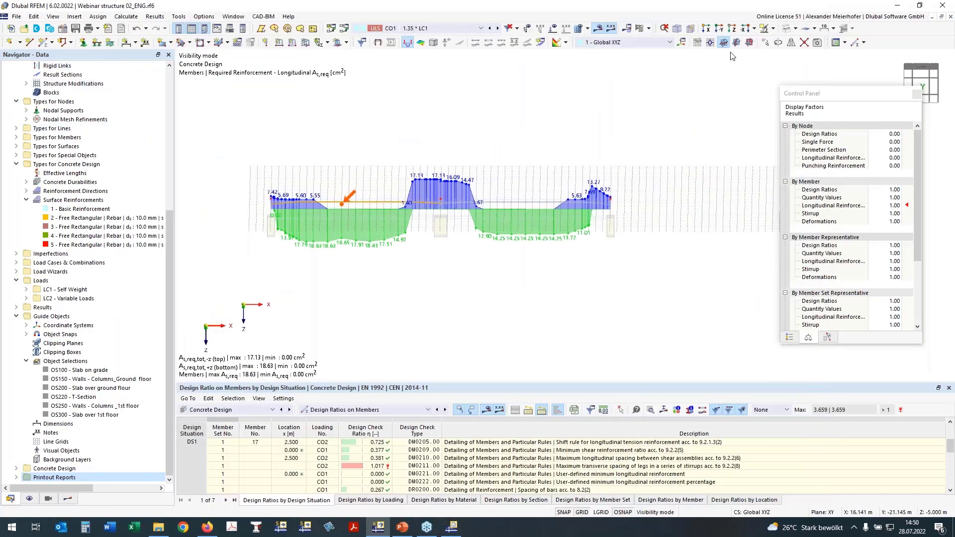
left_click(752, 42)
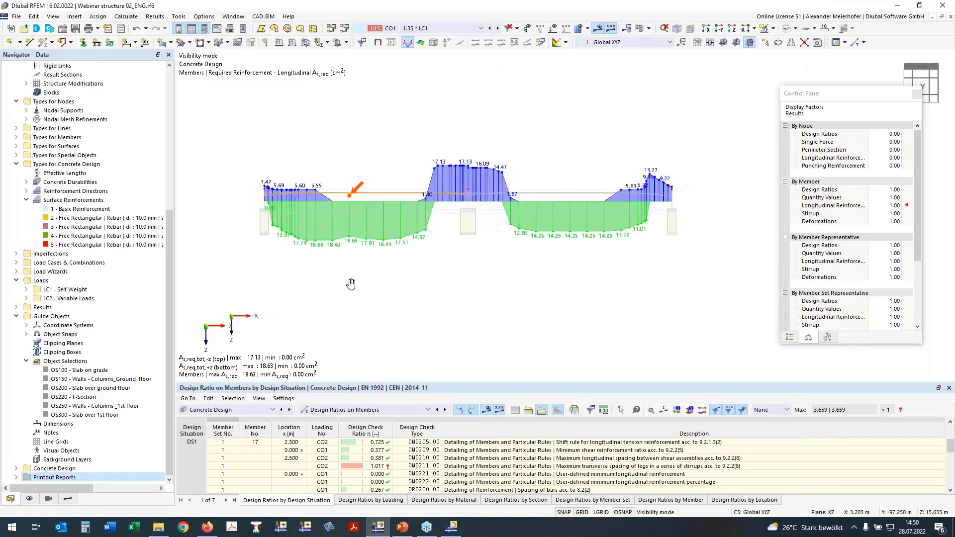
left_click(721, 30)
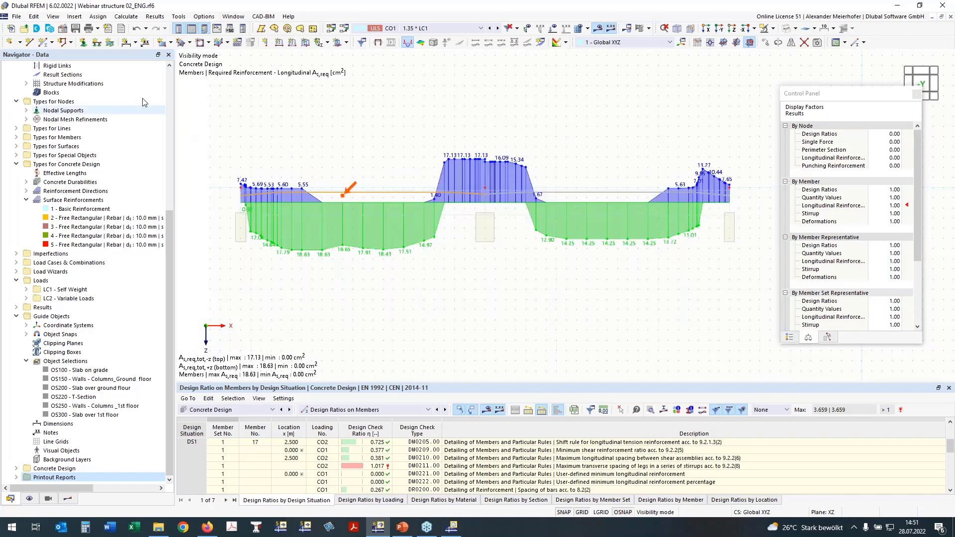
Start sending the current reinforcement view to the Concrete Design printout report, using an area defined in the graphics
left_click(99, 29)
left_click(118, 54)
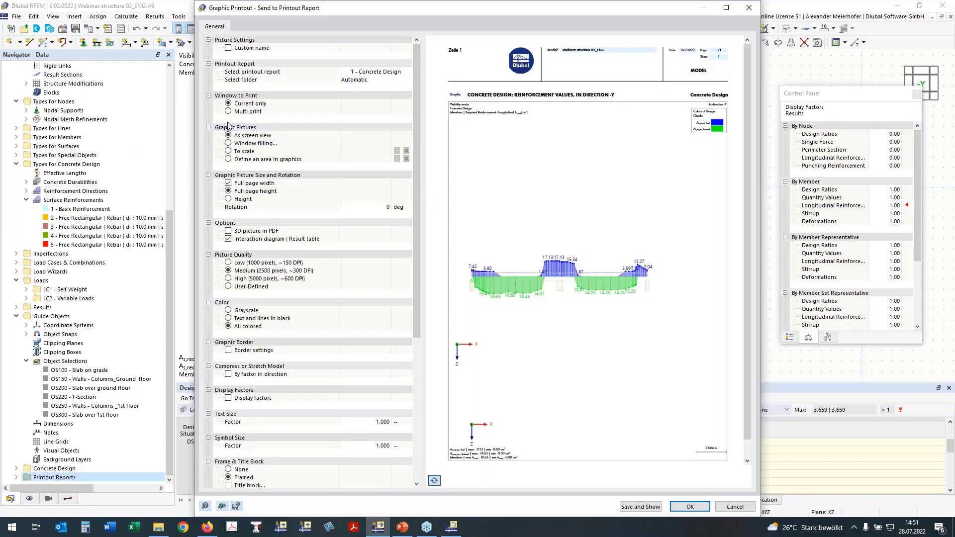
left_click(229, 112)
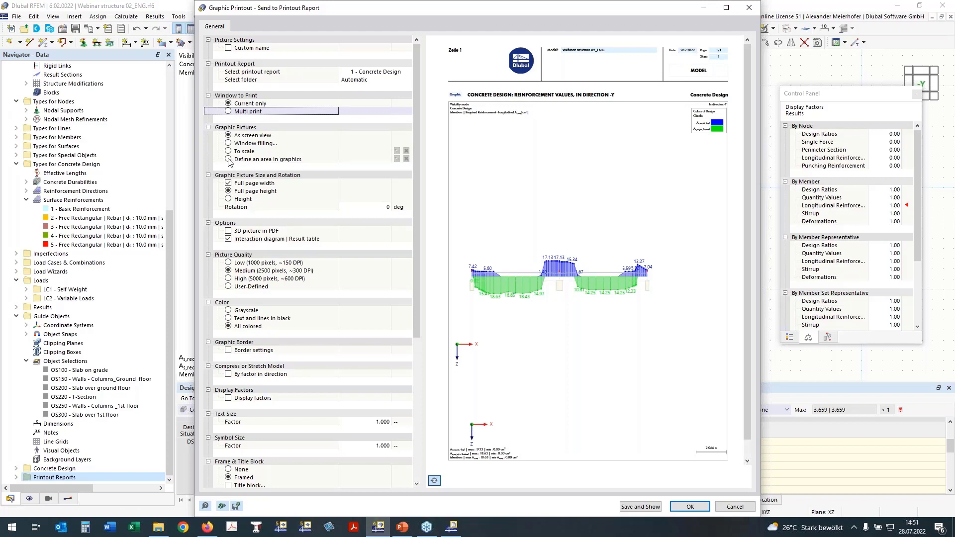
left_click(232, 110)
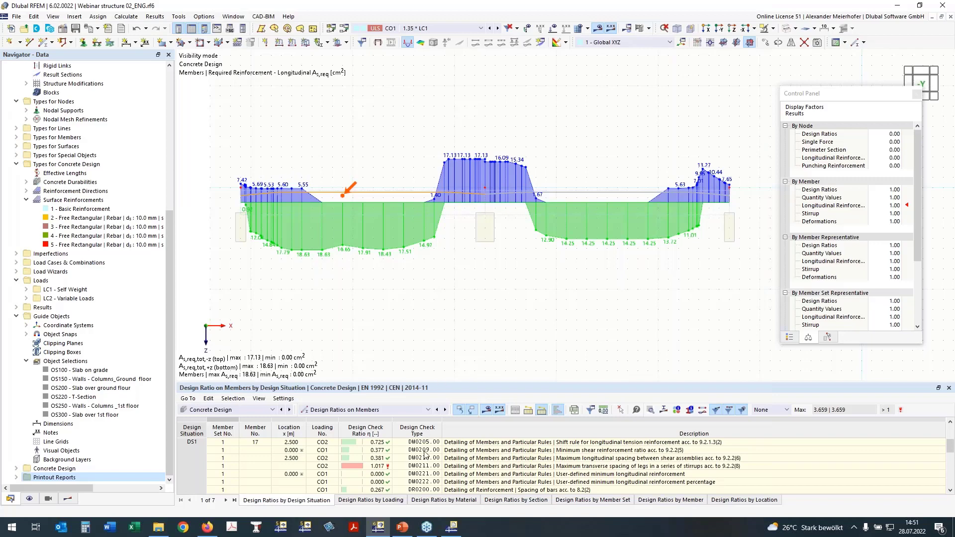
left_click(229, 159)
left_click(396, 159)
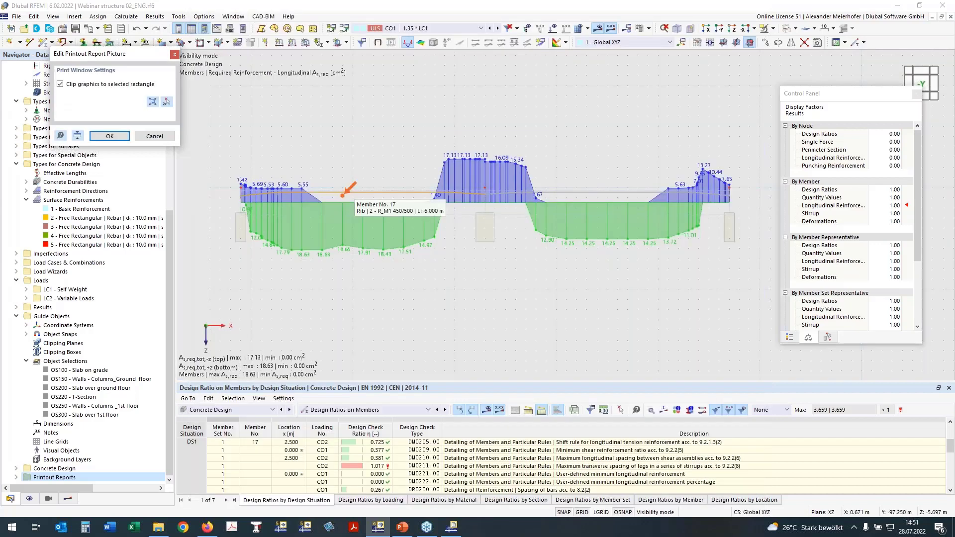
Mark a first rectangular print window around the required reinforcement diagram
left_click(167, 101)
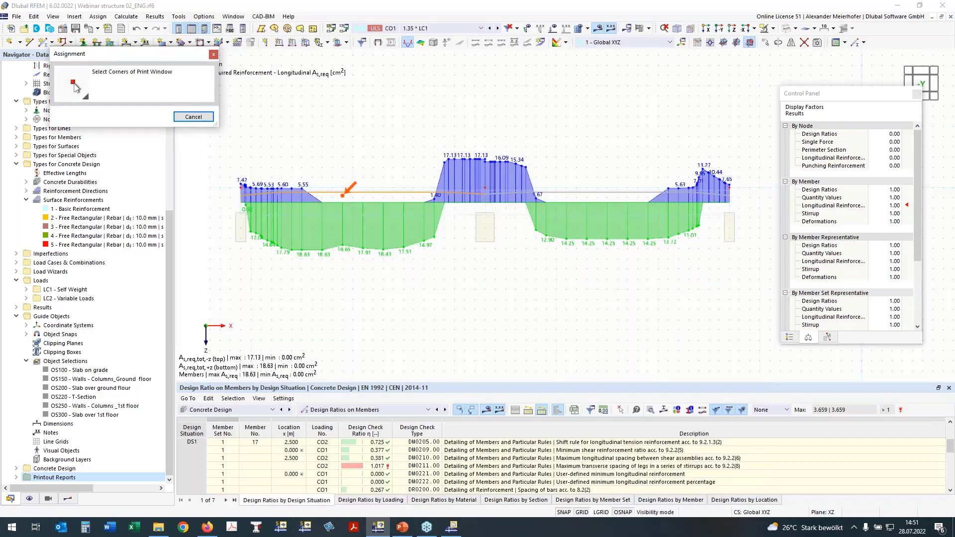
left_click(231, 126)
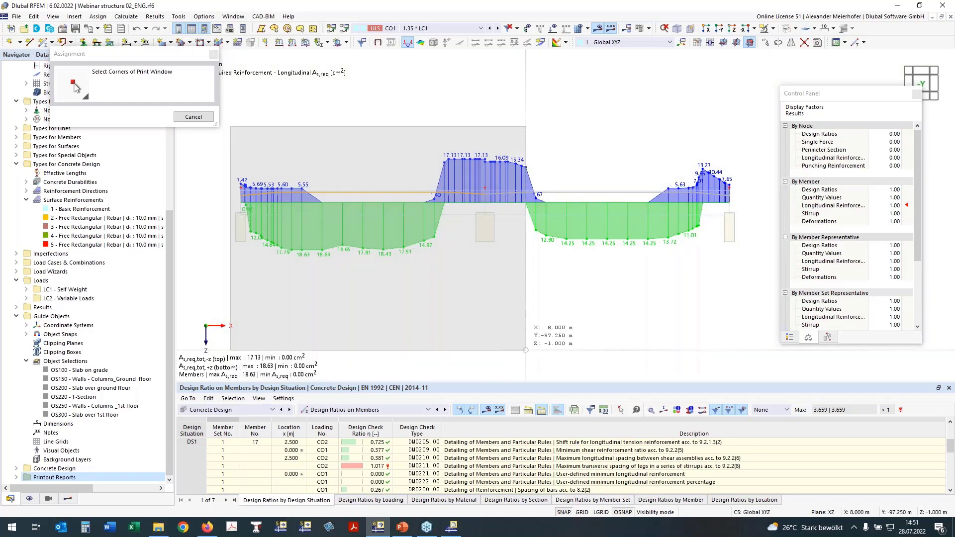
left_click(750, 289)
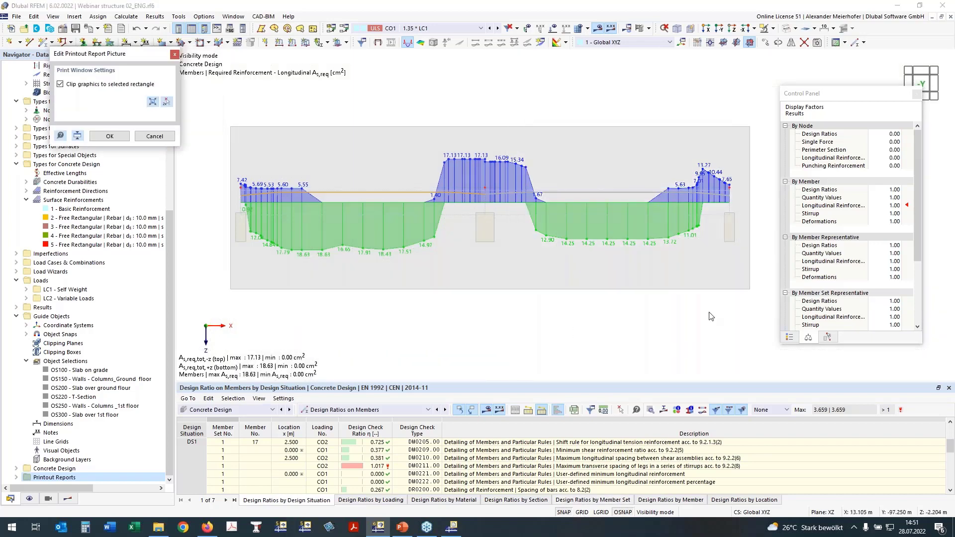
Redefine the print window as a slightly larger rectangle around the whole reinforcement diagram and accept it
left_click(167, 102)
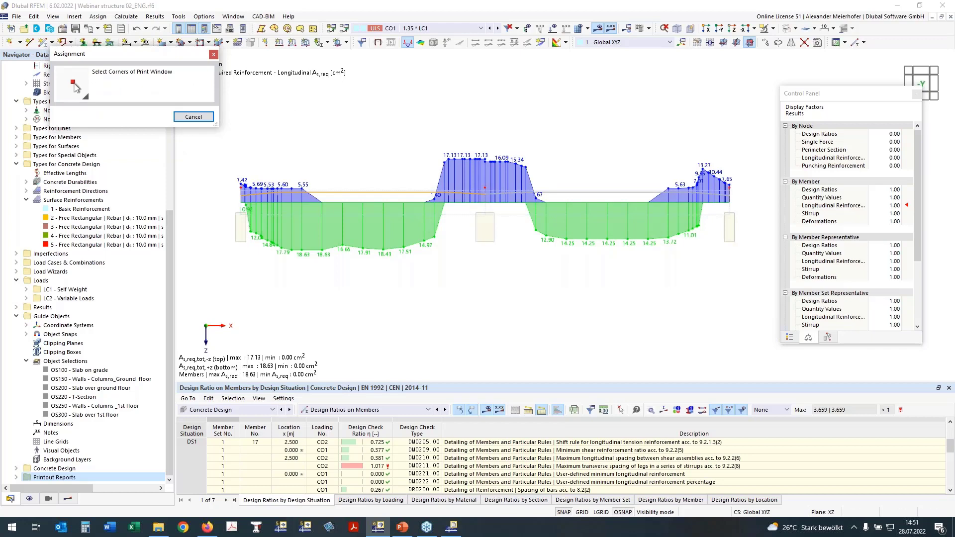
left_click(223, 123)
left_click(760, 299)
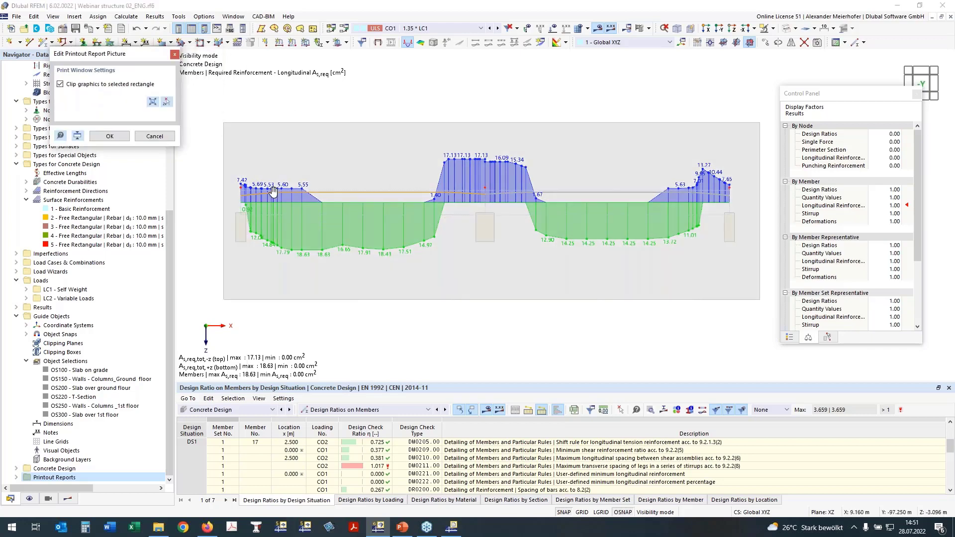
left_click(109, 136)
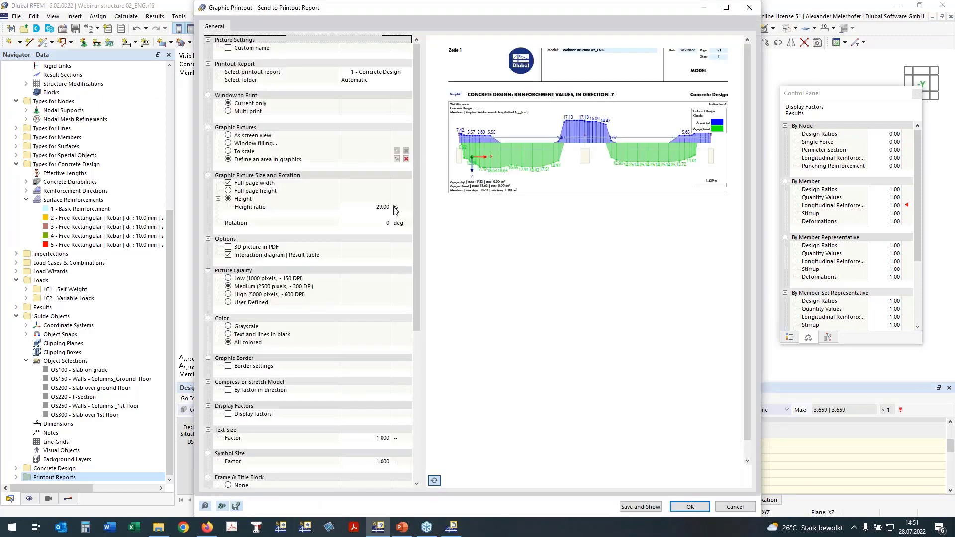
Set the report picture's height ratio to 33 %, place the color scale outside the graphic picture and confirm the printout
double_click(389, 207)
type("33")
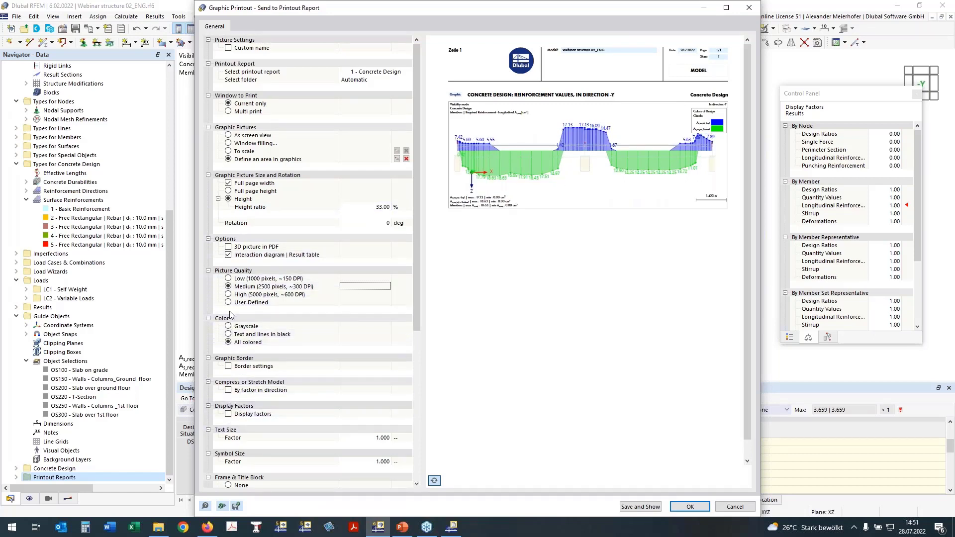
scroll(237, 300, "down", 2)
scroll(238, 425, "down", 3)
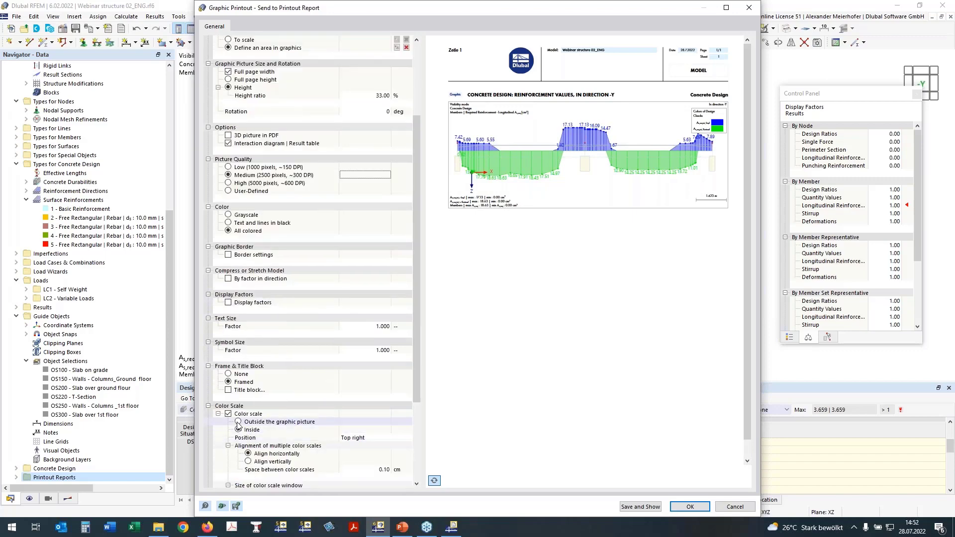
left_click(239, 422)
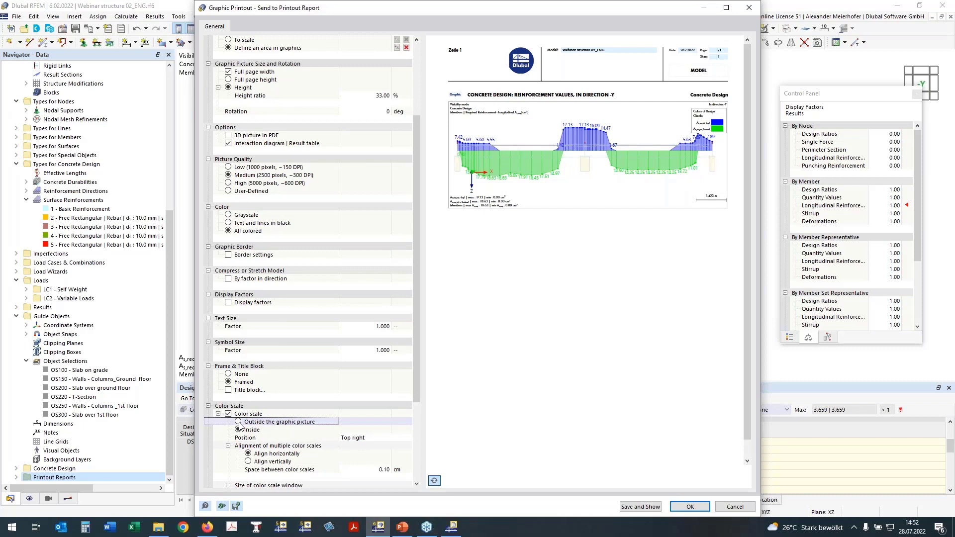
left_click(238, 423)
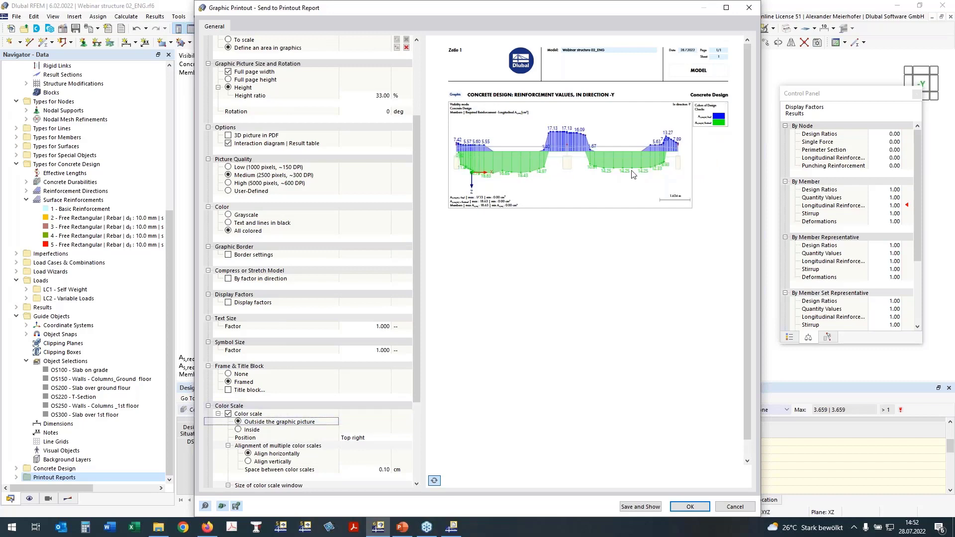
left_click(689, 507)
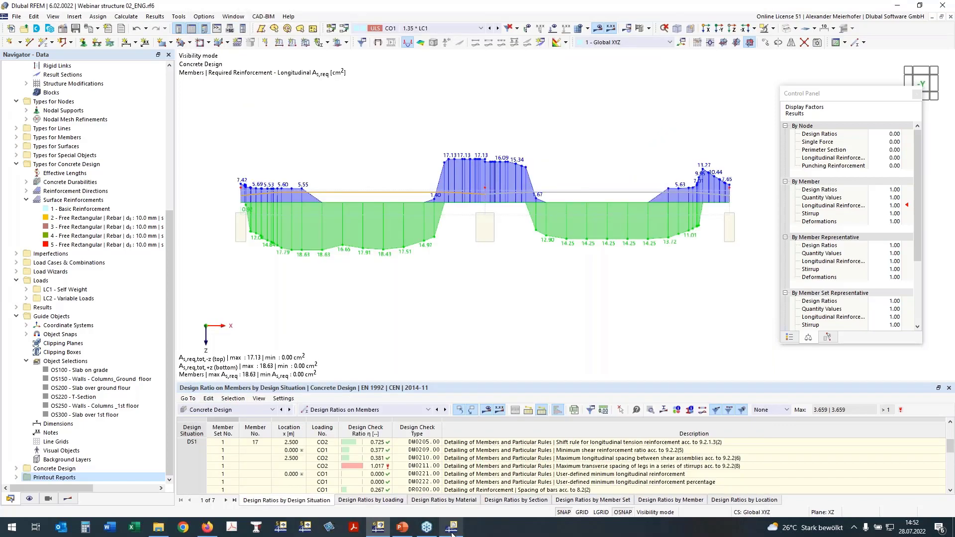
Check the new reinforcement values graphic in the printout report, then return to the model
mouse_move(453, 533)
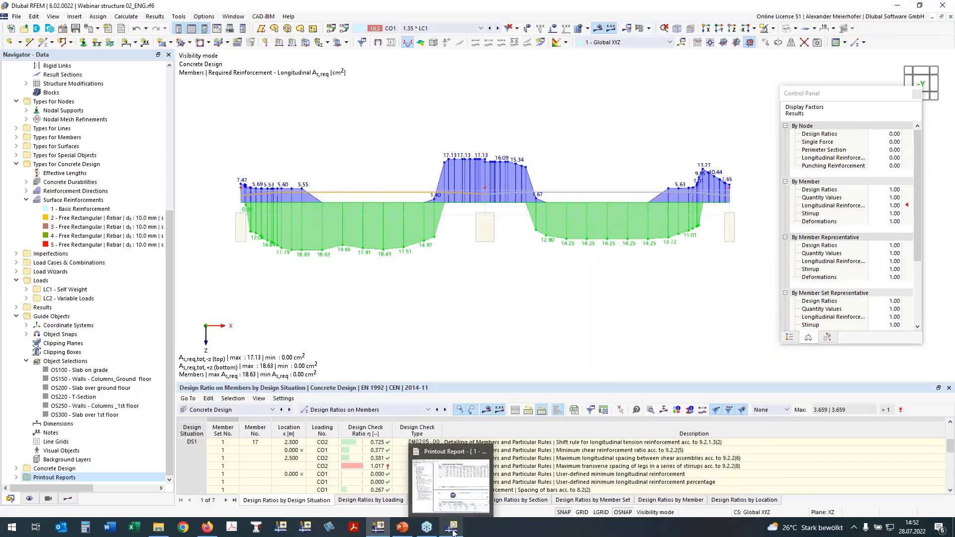
left_click(454, 530)
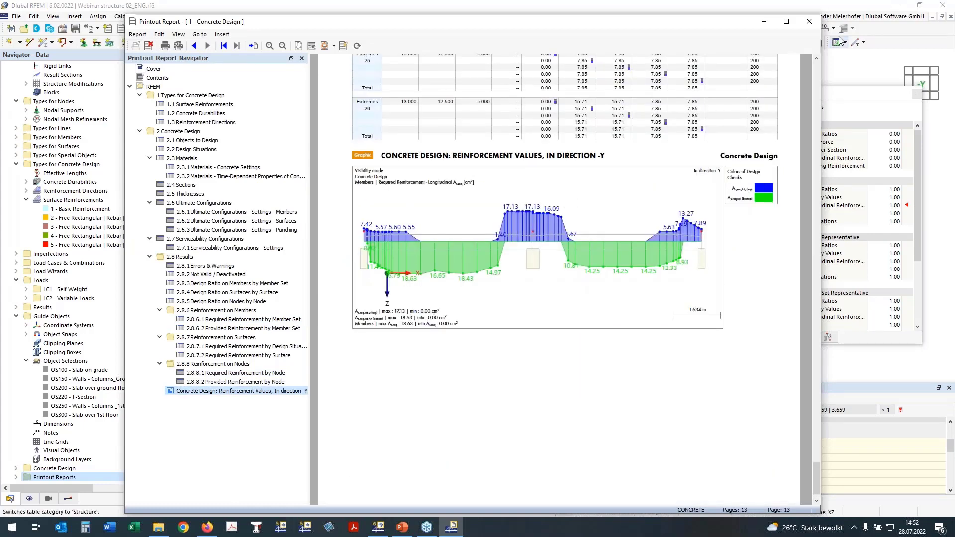
left_click(764, 22)
Turn off the Reinforcement results in the Concrete Design results display
scroll(450, 277, "down", 2)
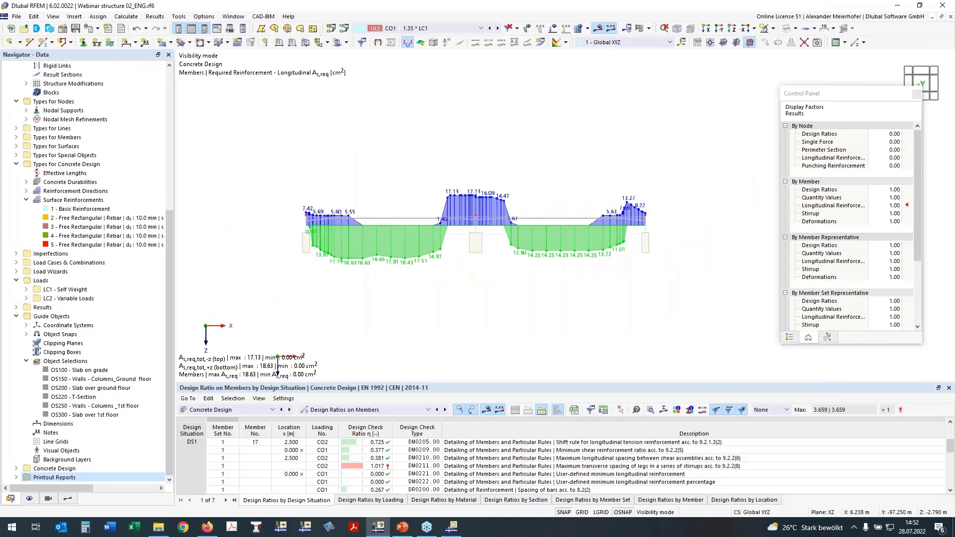
scroll(393, 191, "down", 1)
middle_click_drag(378, 174, 326, 142)
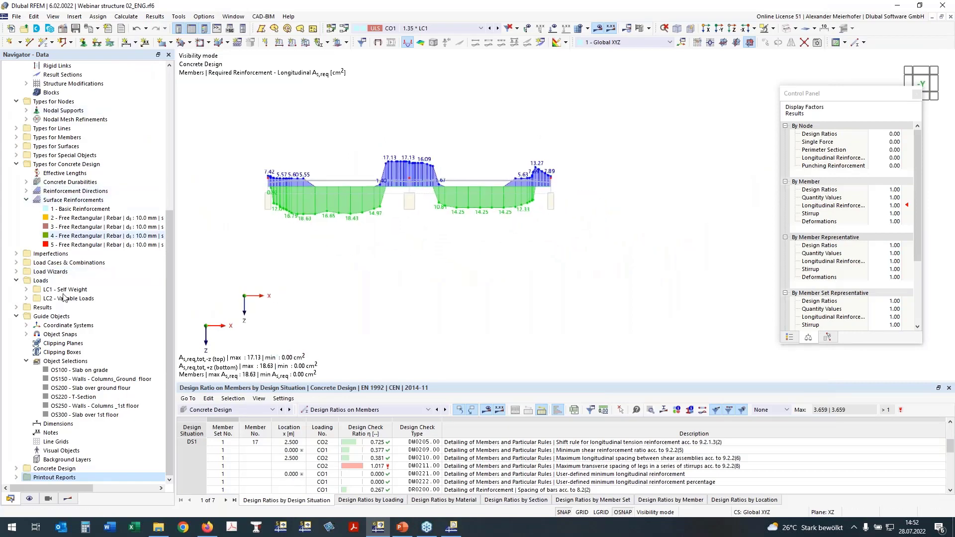
left_click(68, 499)
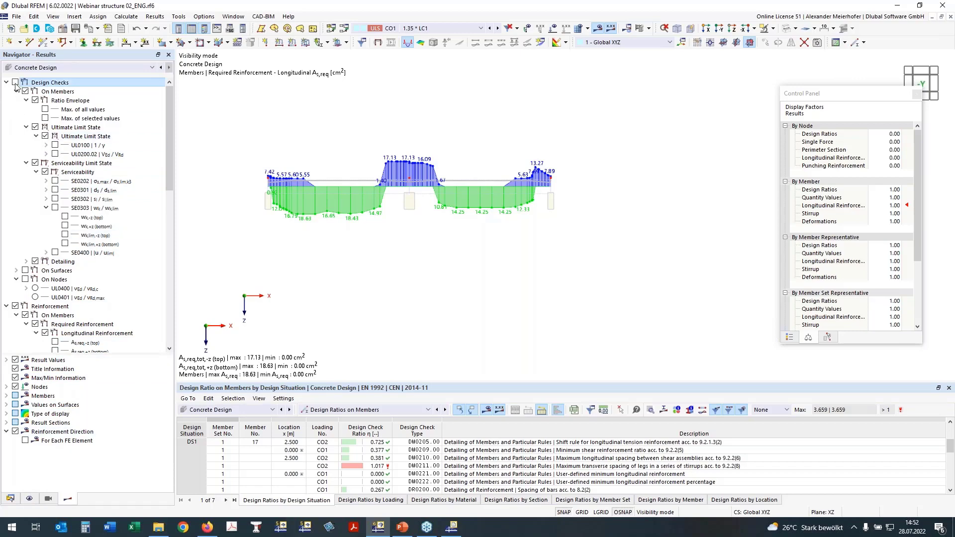
left_click(15, 306)
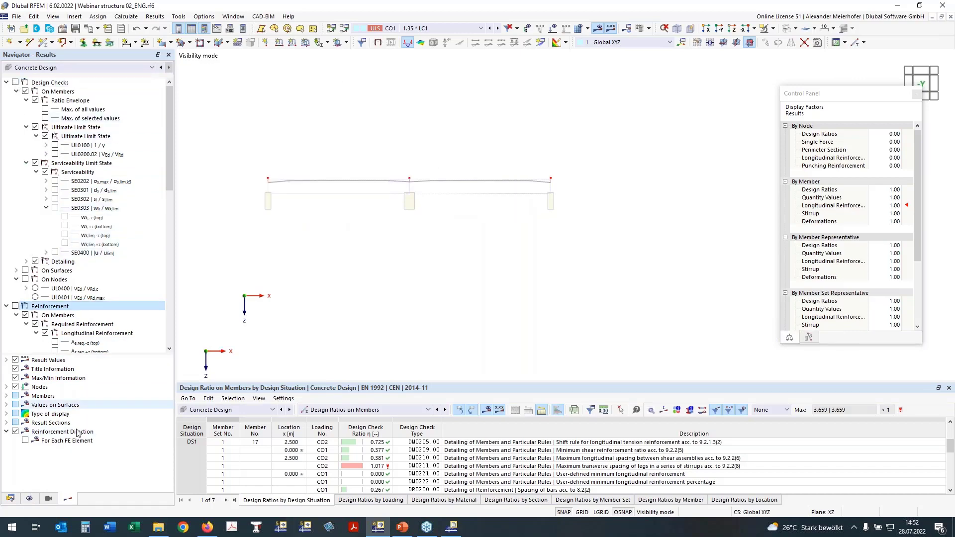
Display the member reinforcement with Description on -z (top) and Description on +z (bottom), and send this view to the Concrete Design report
left_click(29, 499)
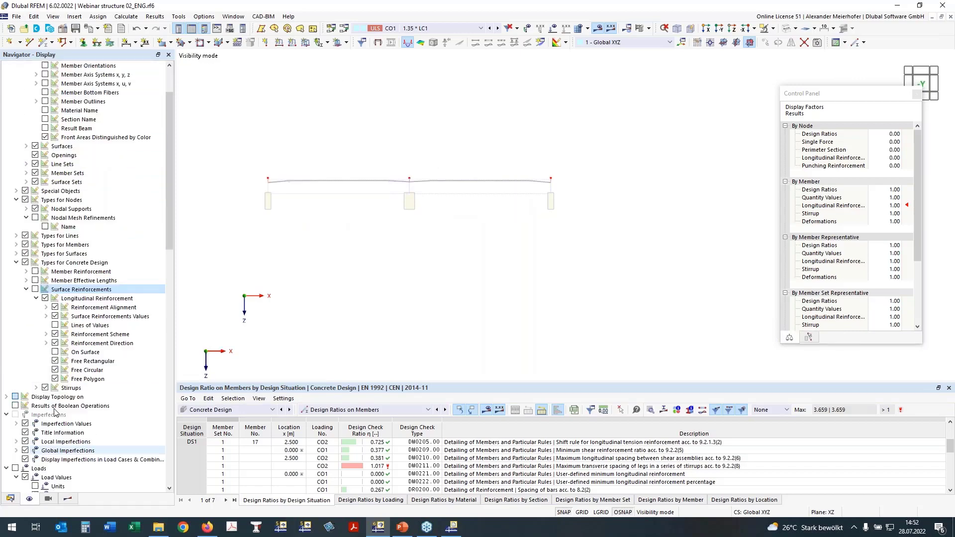
left_click(29, 274)
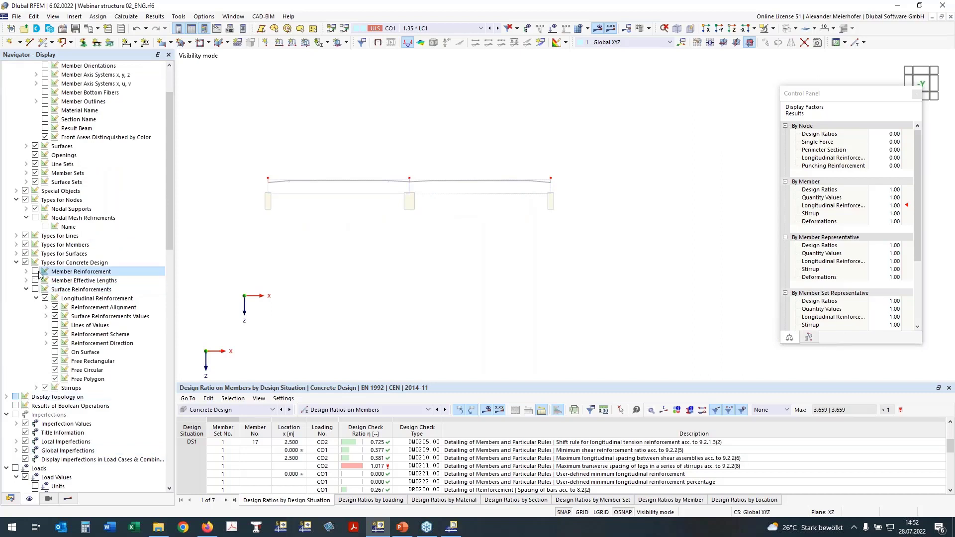
left_click(35, 272)
left_click(36, 281)
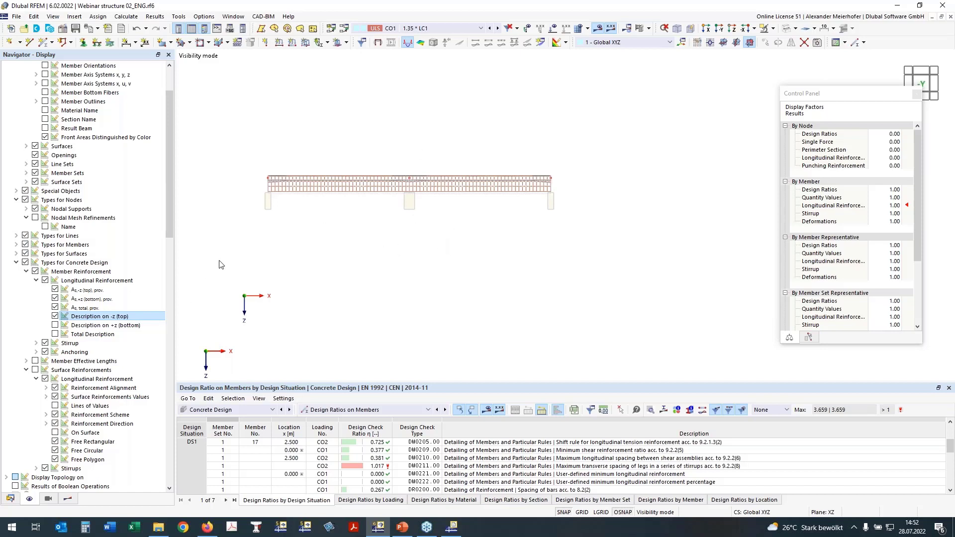
left_click(55, 326)
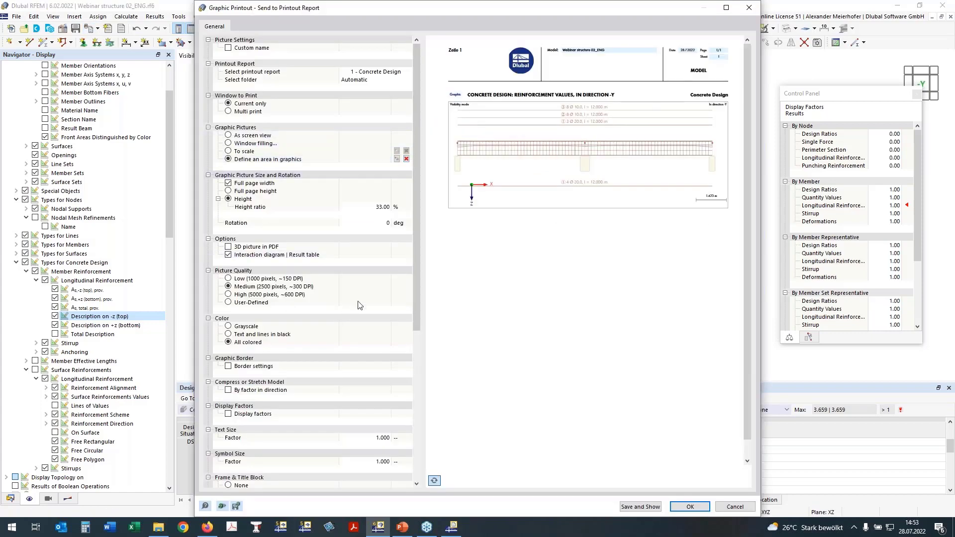
left_click(691, 507)
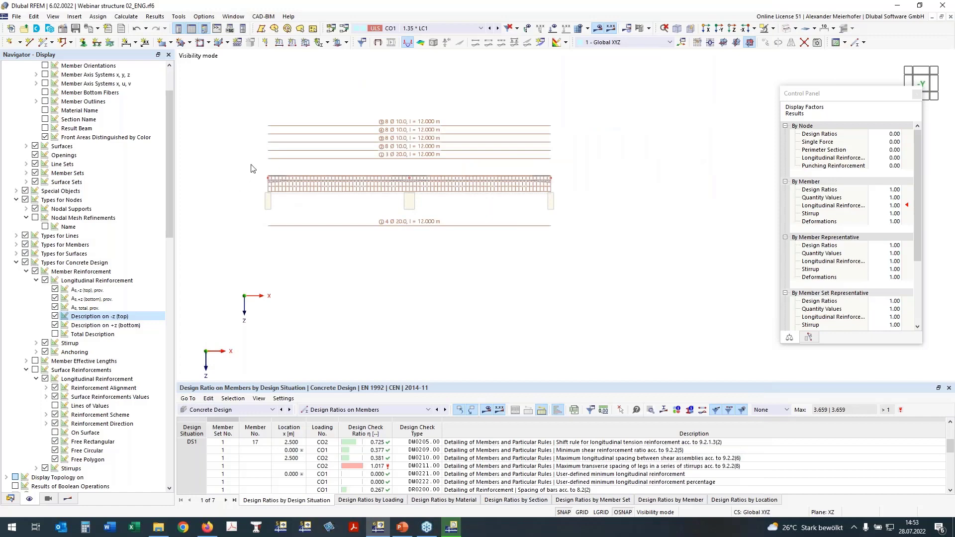
Activate the visibilities with only OS200 - Slab over ground floor enabled, OS220 - T-Section excluded, and show the slab in plan view along Z
left_click(74, 499)
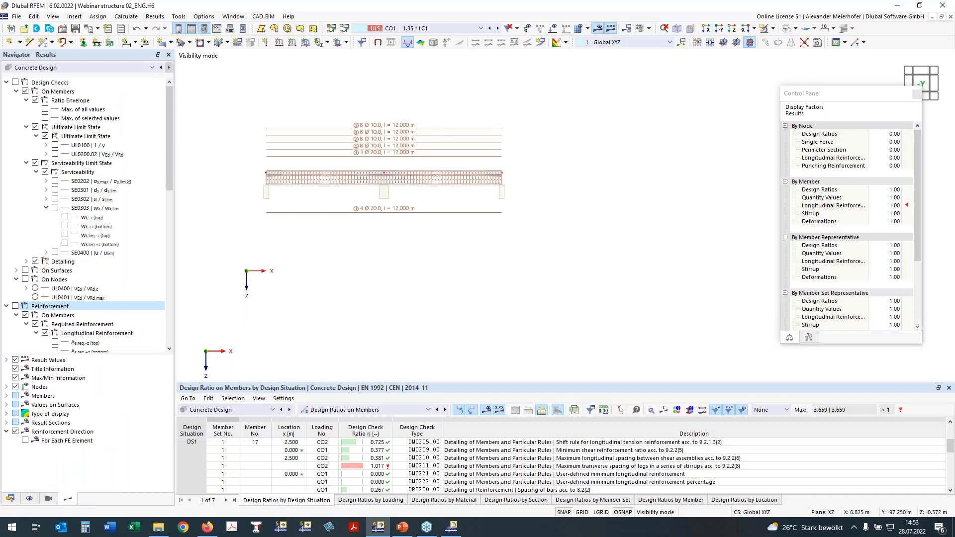
middle_click_drag(383, 258, 439, 256)
left_click(29, 499)
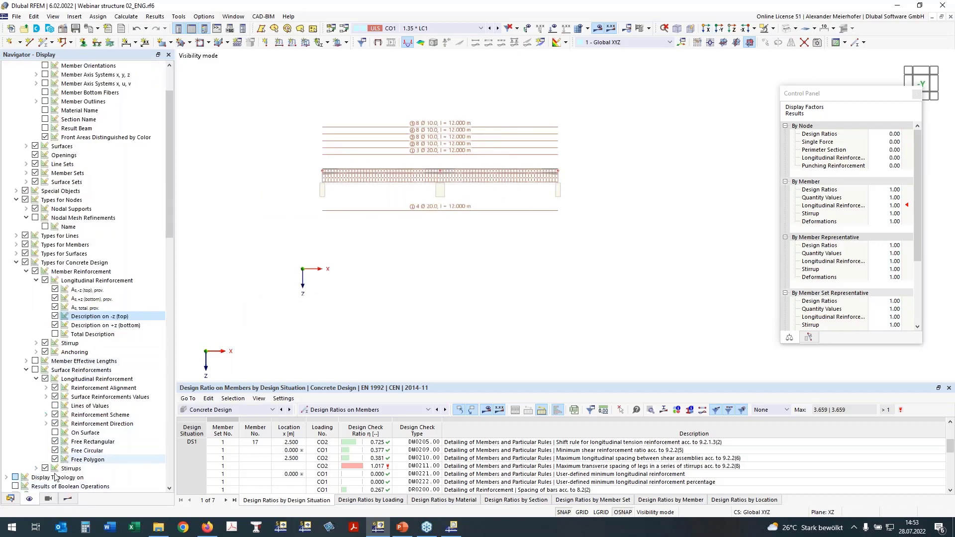
left_click(50, 500)
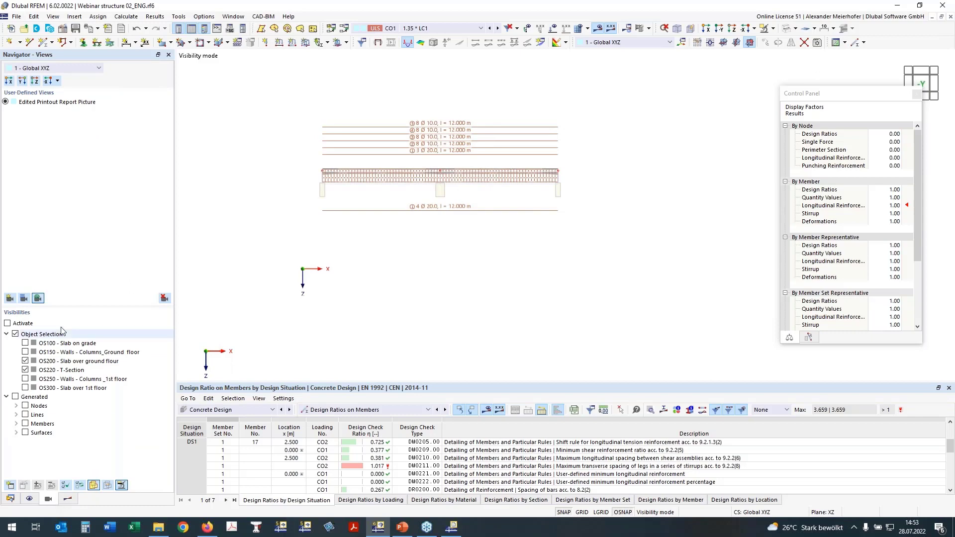
left_click(25, 370)
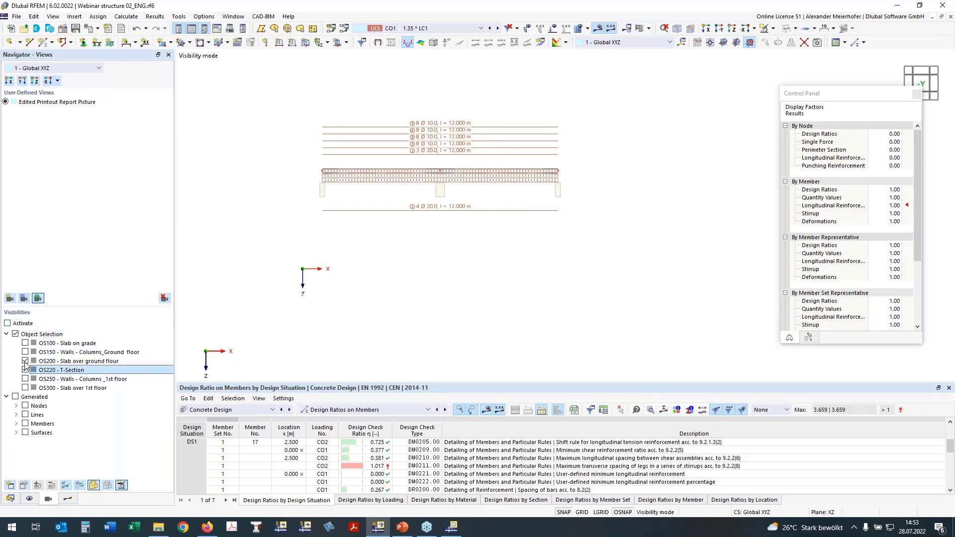
left_click(7, 324)
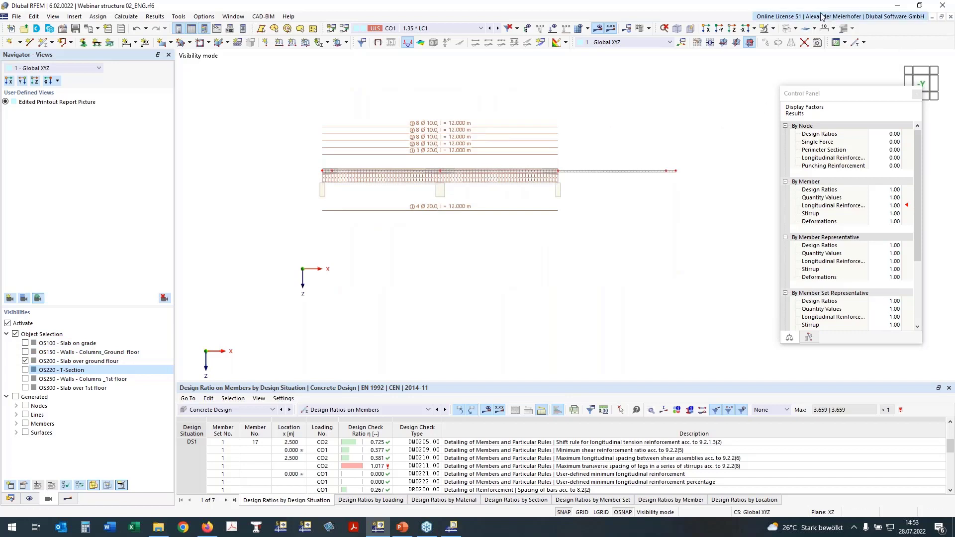
left_click(730, 30)
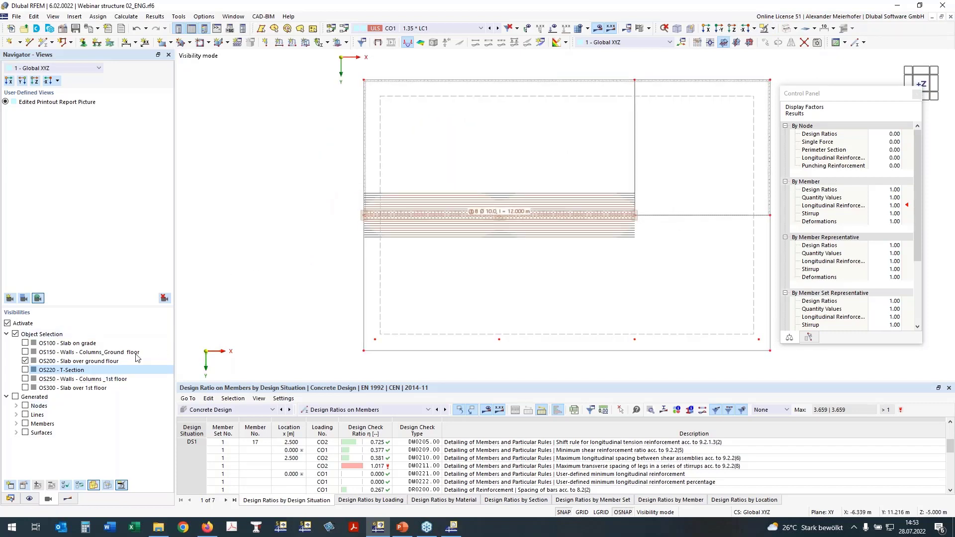
middle_click_drag(370, 274, 341, 272)
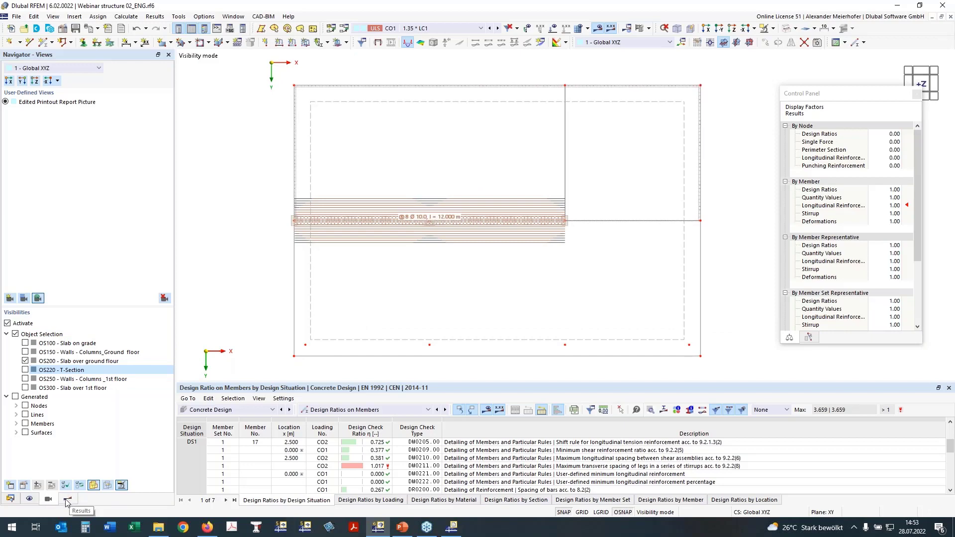
Hide the member reinforcement under Types for Concrete Design in the model display
left_click(29, 499)
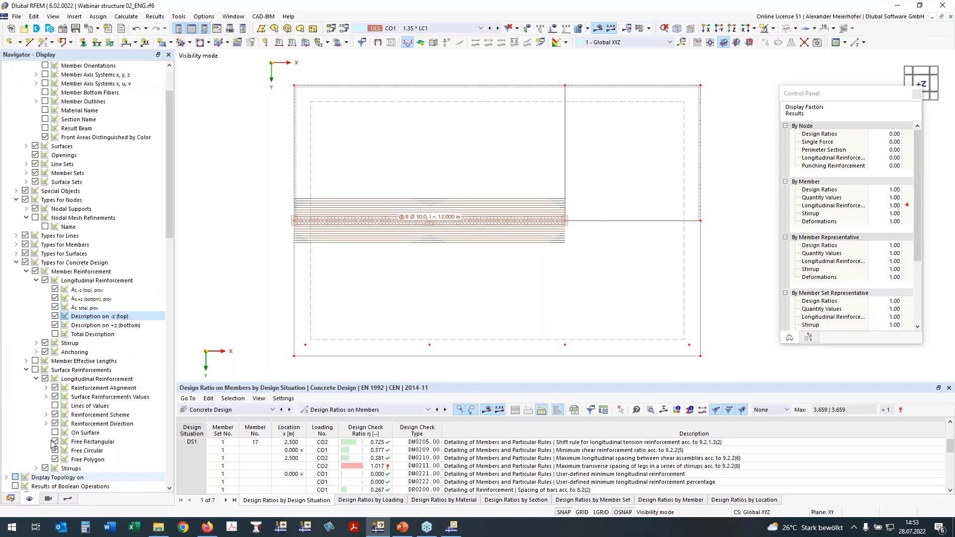
scroll(71, 212, "up", 3)
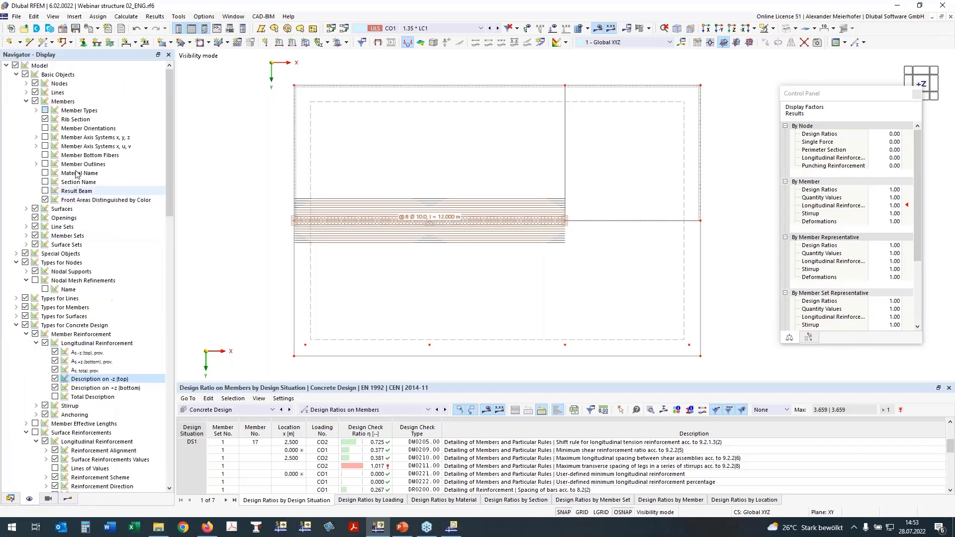
left_click(35, 334)
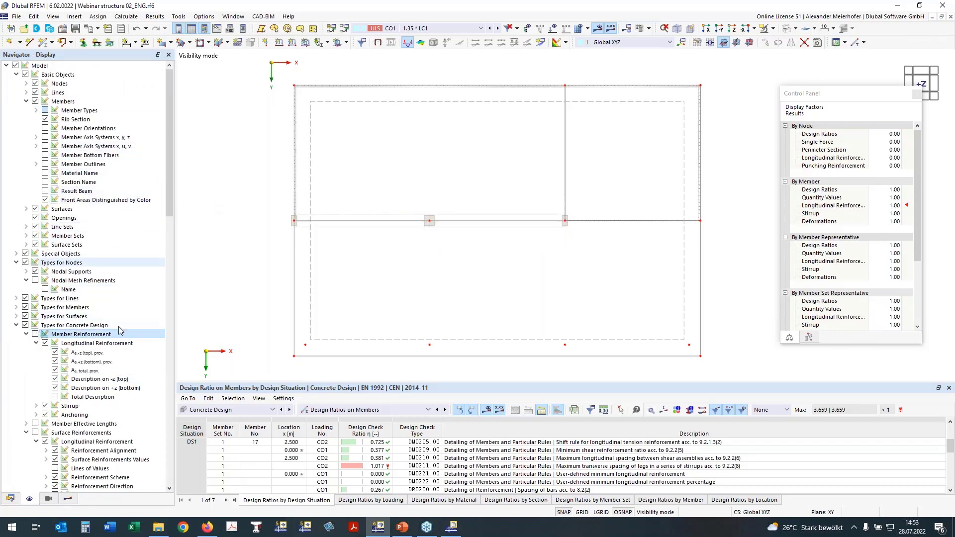
Turn on the Concrete Design checks for surfaces instead of members, and show ratio UL0101.01 followed by UL0101.02 on the slab
left_click(68, 499)
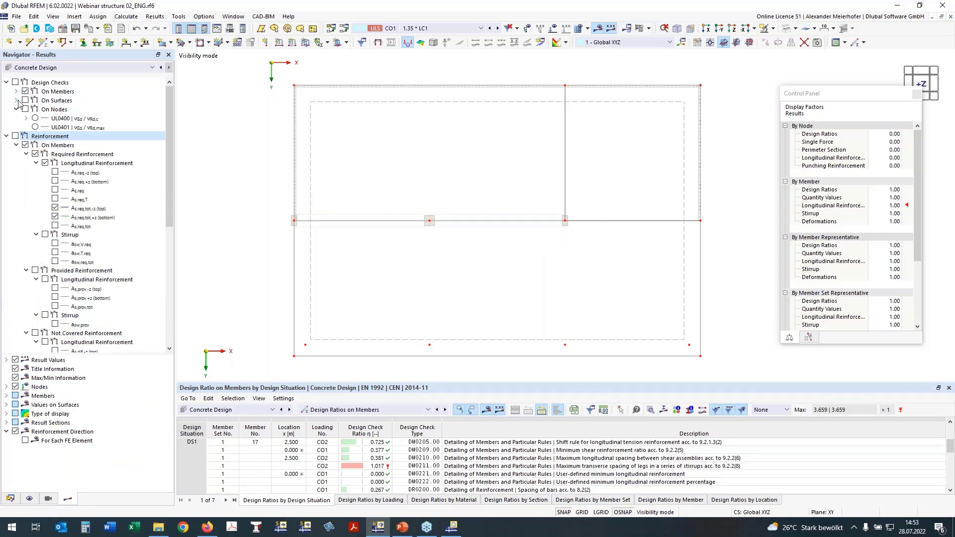
left_click(16, 100)
left_click(25, 92)
left_click(55, 128)
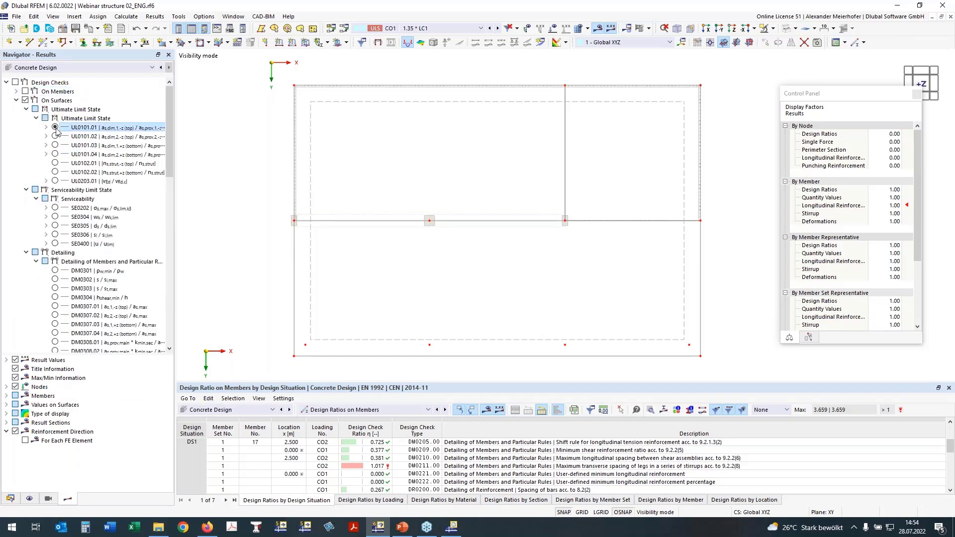
left_click(15, 83)
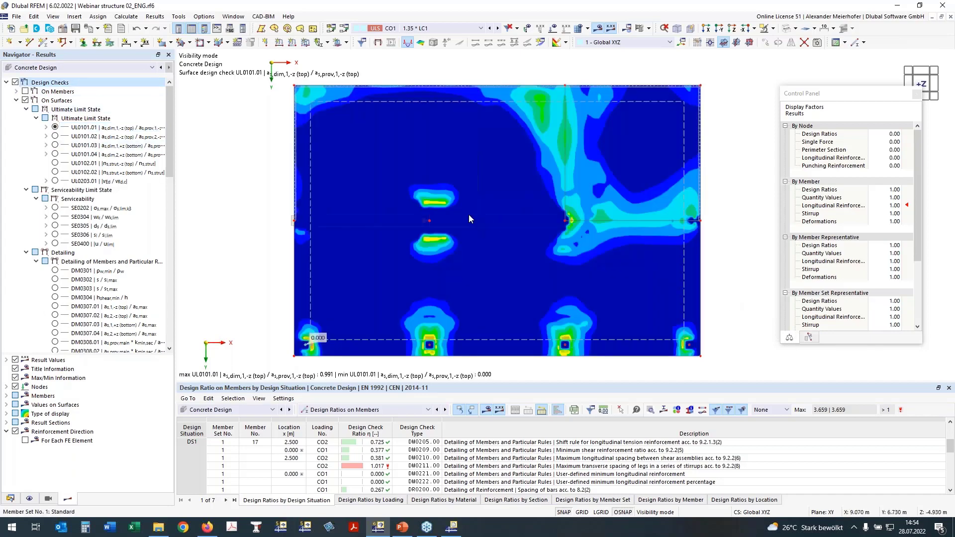
left_click(54, 136)
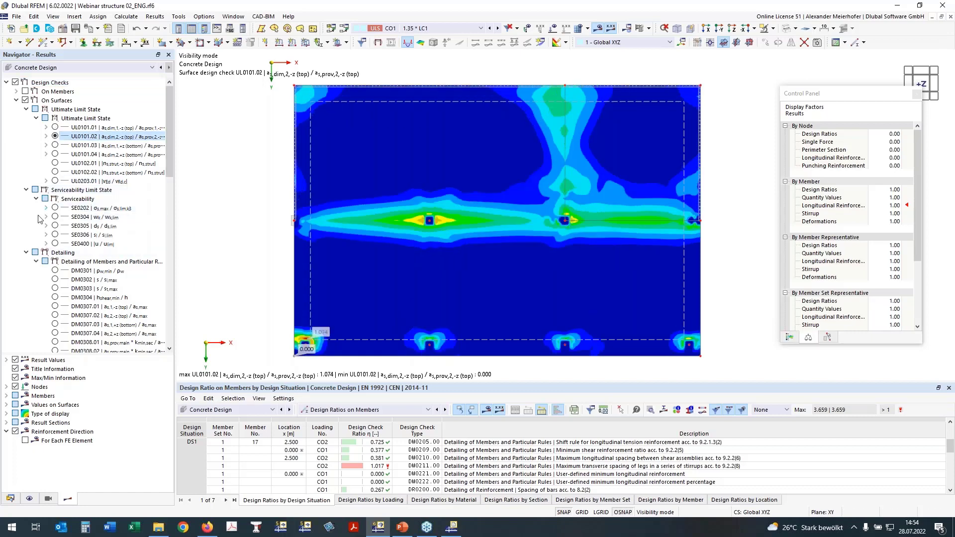
Examine the slab's serviceability deflection check SE0400 and its deformation uz
left_click(55, 244)
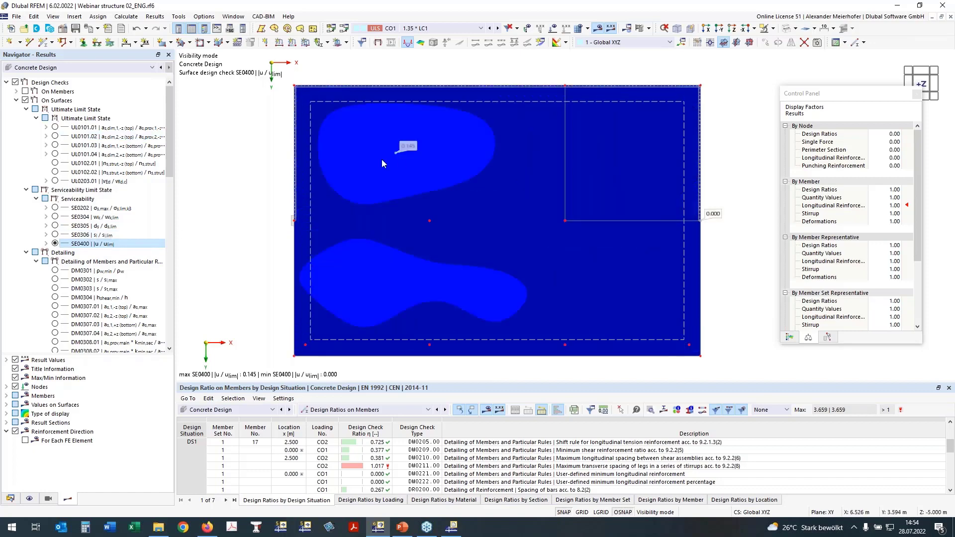
left_click(47, 244)
left_click(65, 253)
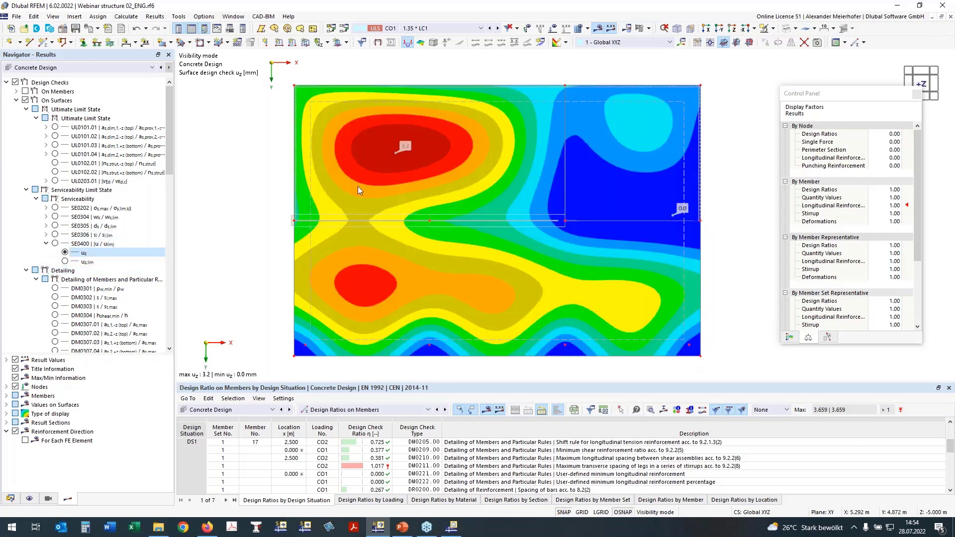
left_click(47, 244)
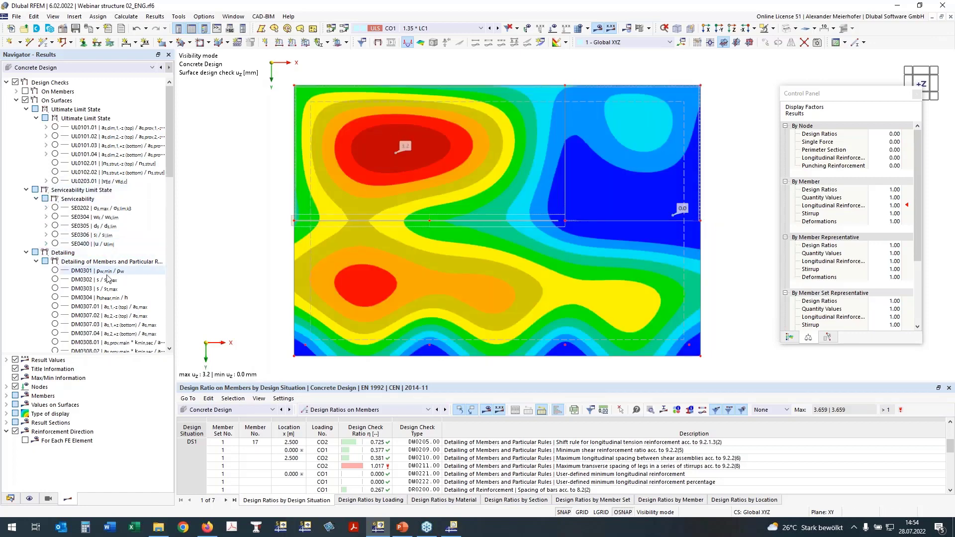
Show the nodal punching design check UL0400 on the slab and turn off the surface design checks
left_click(26, 252)
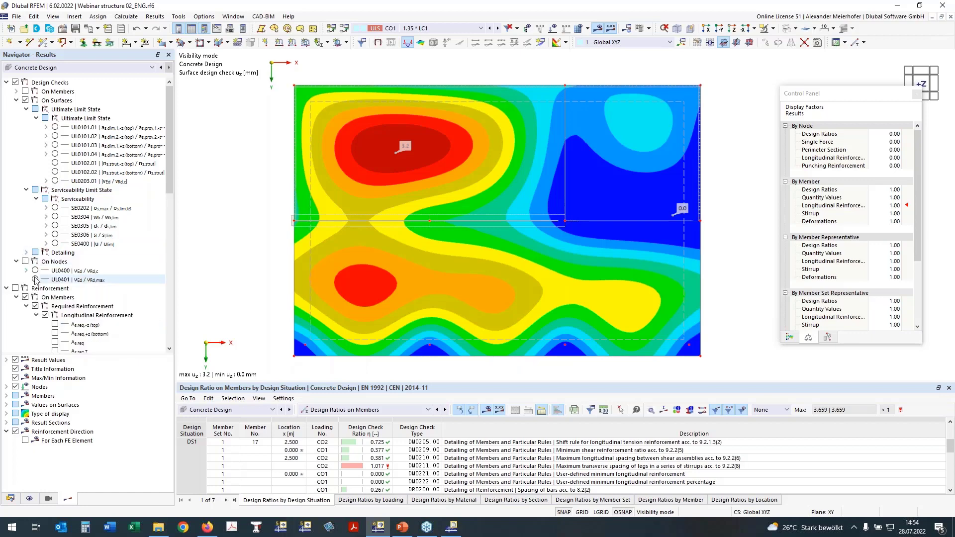
left_click(25, 262)
left_click(35, 271)
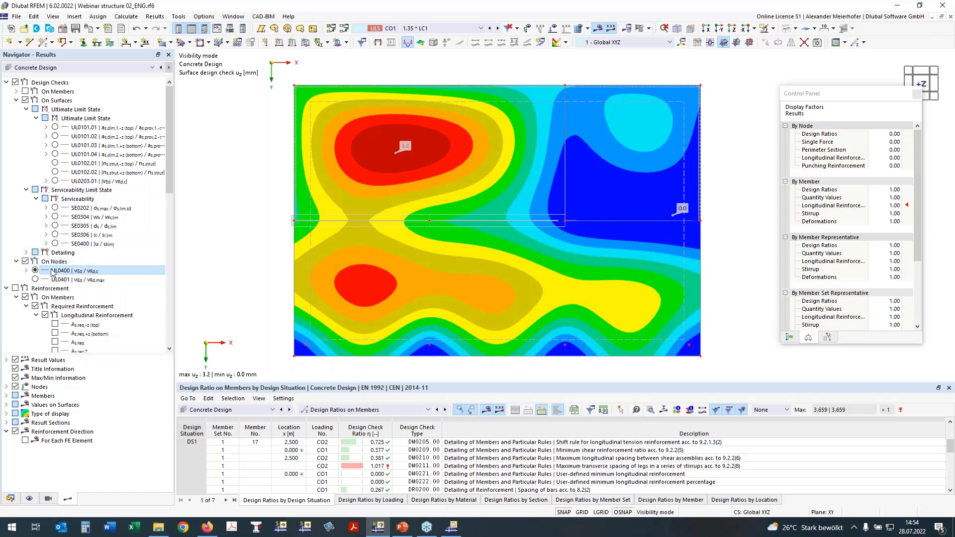
mouse_move(380, 267)
middle_mouse_down()
mouse_move(367, 238)
mouse_move(373, 253)
middle_mouse_up()
left_click(24, 100)
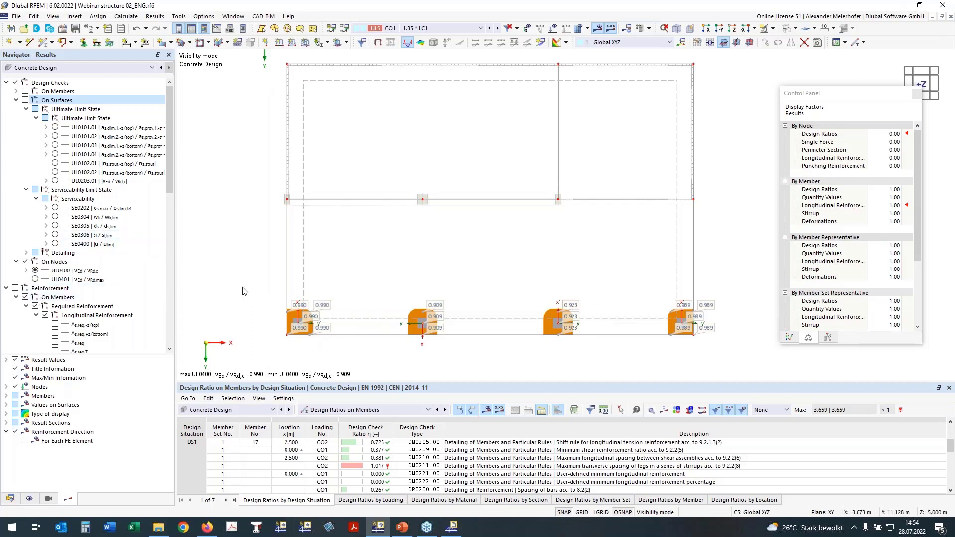
left_click(6, 289)
middle_click_drag(376, 332, 399, 346)
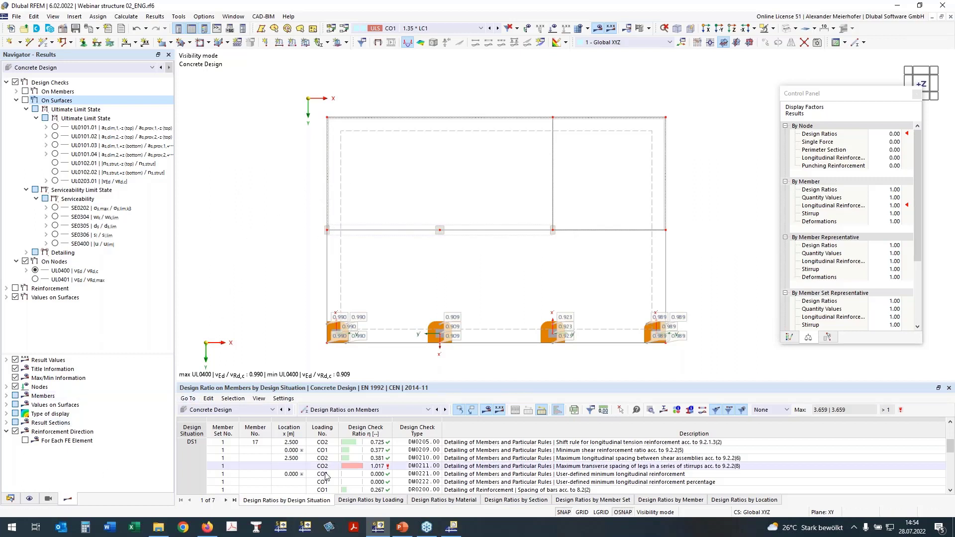
Review the node reinforcement tables and the reinforcement values graphic in the Concrete Design printout report, then return to the model
left_click(452, 527)
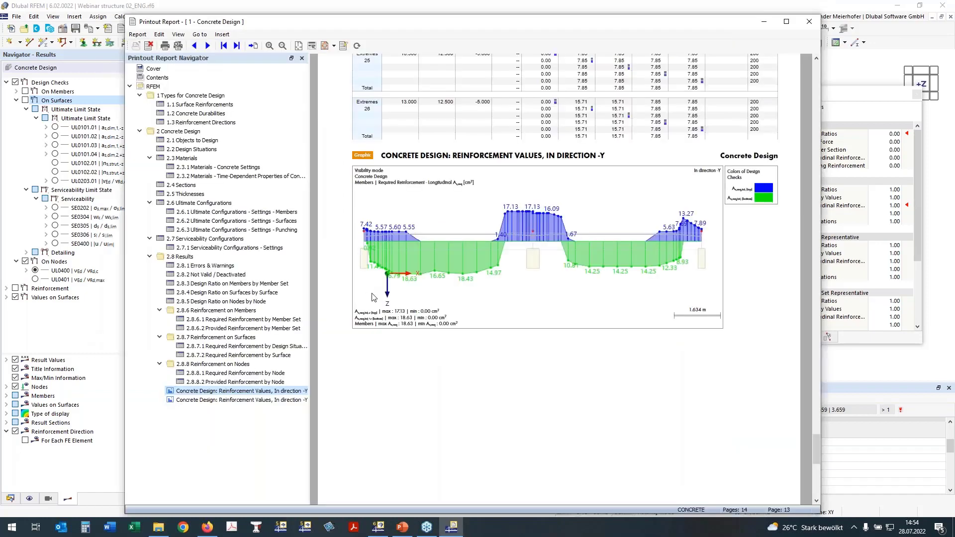
scroll(311, 296, "up", 10)
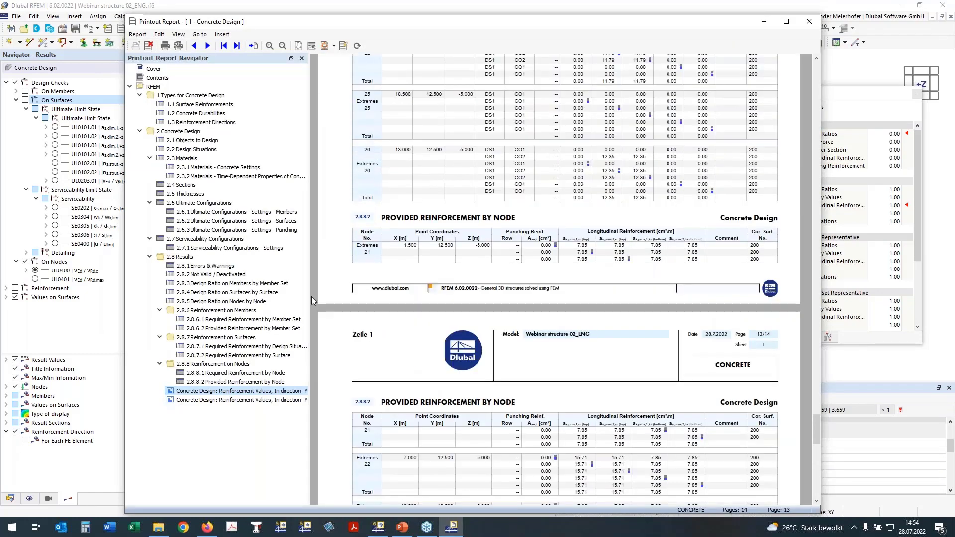
scroll(312, 297, "down", 10)
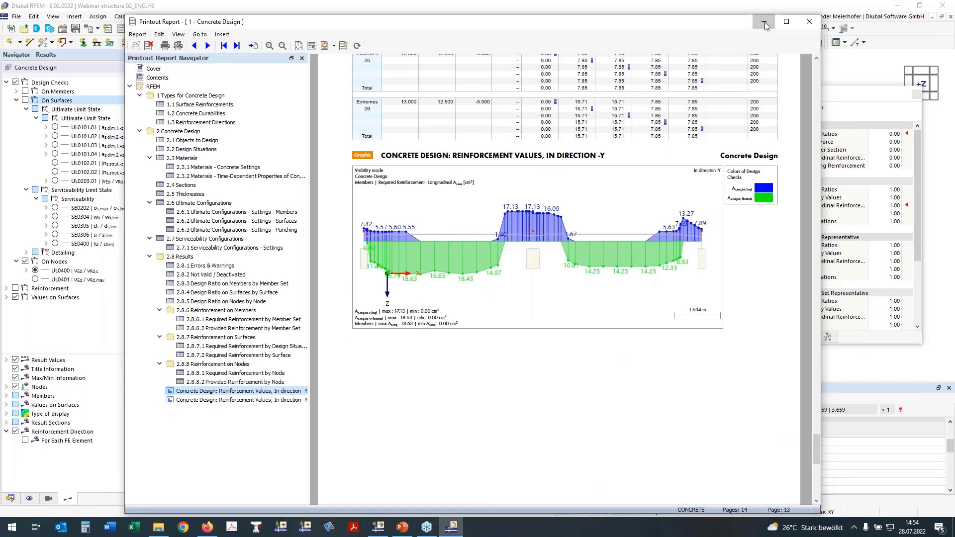
left_click(764, 22)
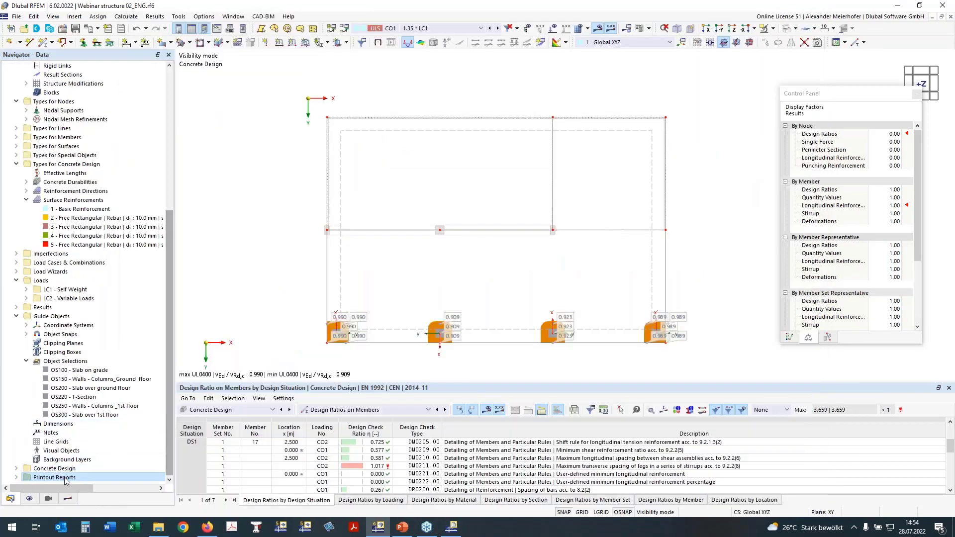
Create a second printout report named "Annex for Plots", deselect all of its report items and bring up its printer and page settings
right_click(39, 478)
left_click(76, 425)
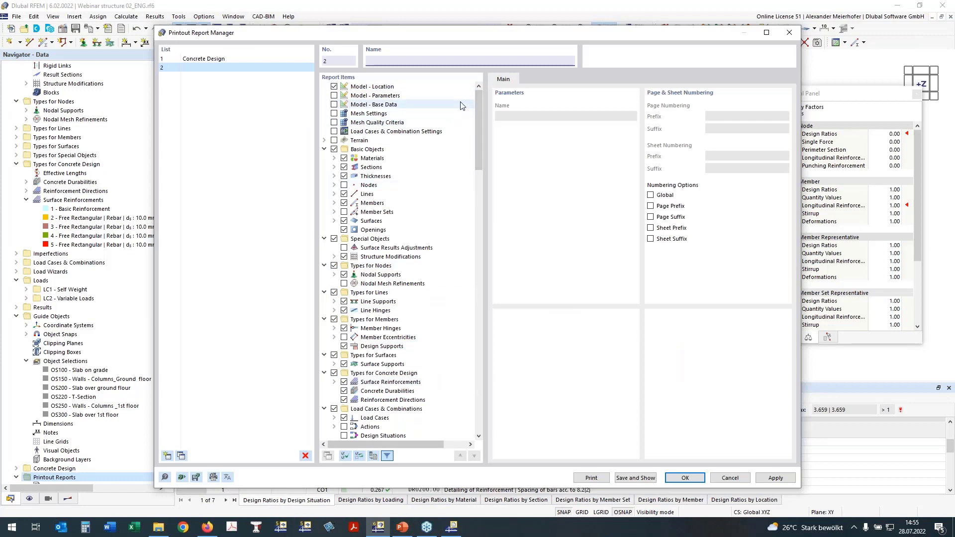
type("Annex for Plots")
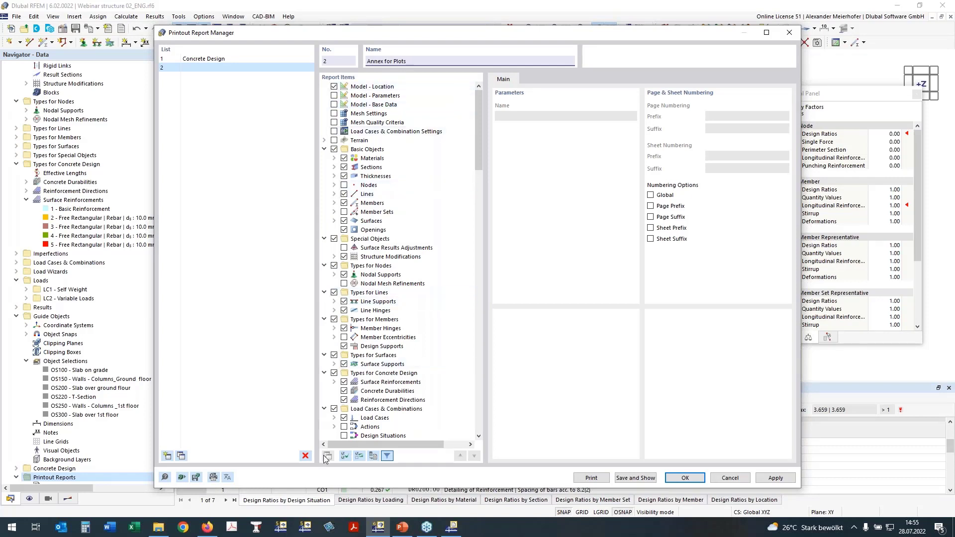
left_click(345, 457)
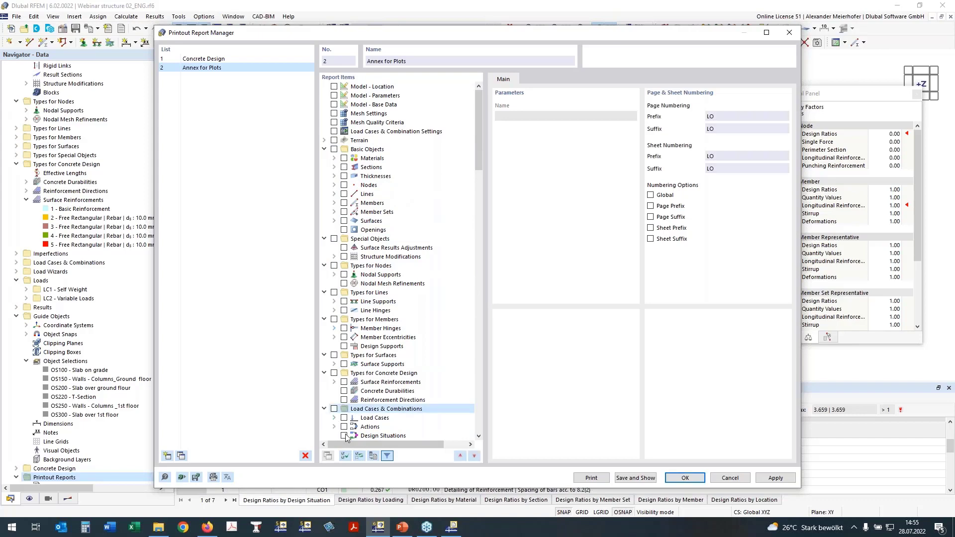
left_click(383, 436)
scroll(465, 397, "down", 7)
scroll(465, 397, "down", 15)
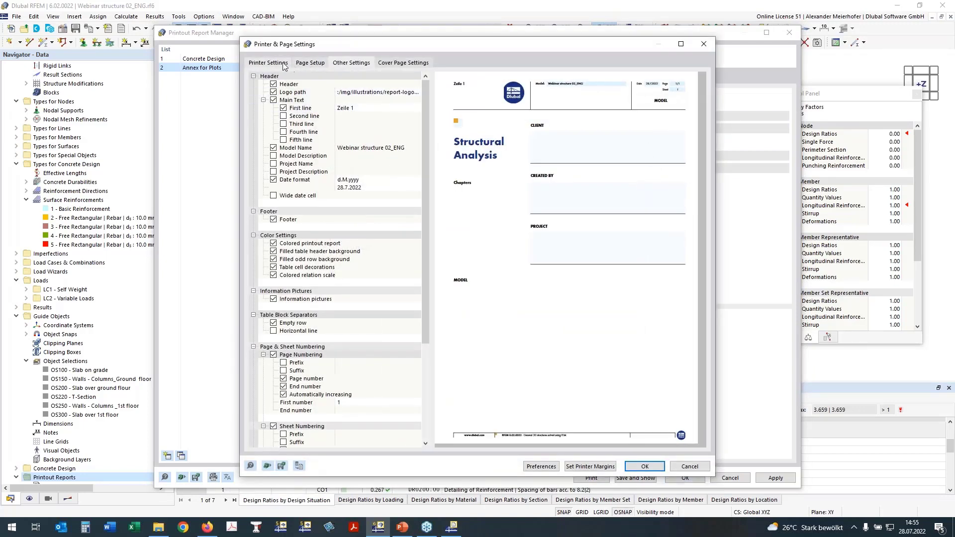
Choose iR-ADV 6065 as the printer for the Annex for Plots report
left_click(310, 62)
left_click(268, 63)
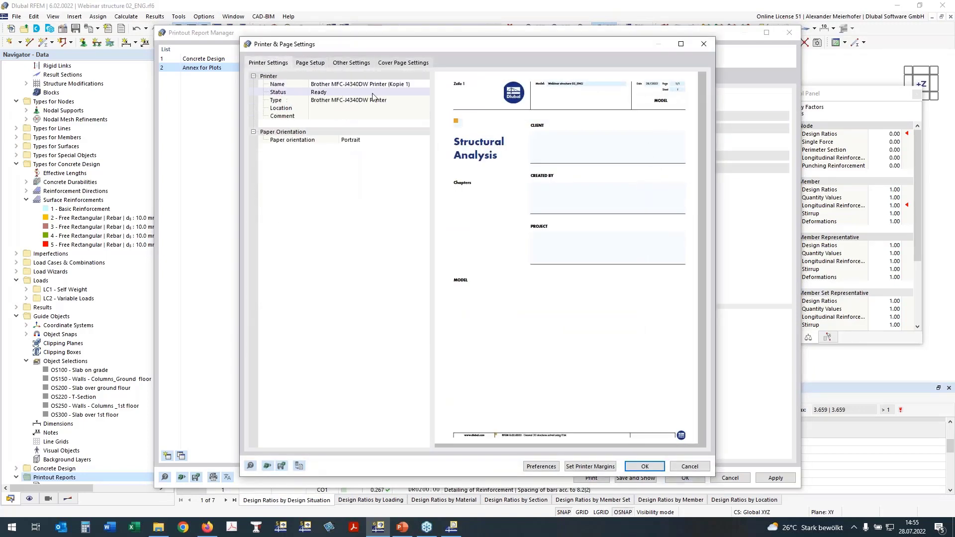
left_click(376, 84)
left_click(425, 84)
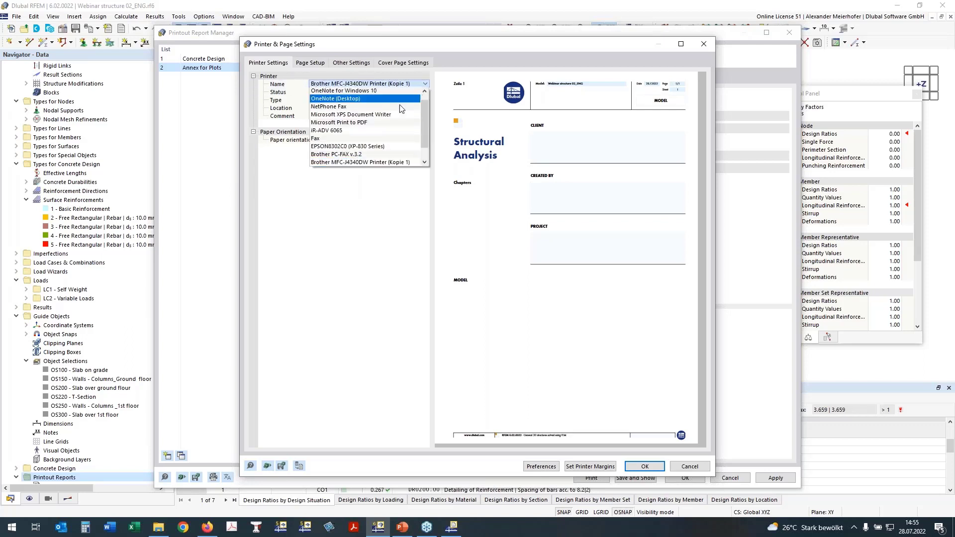
left_click(370, 131)
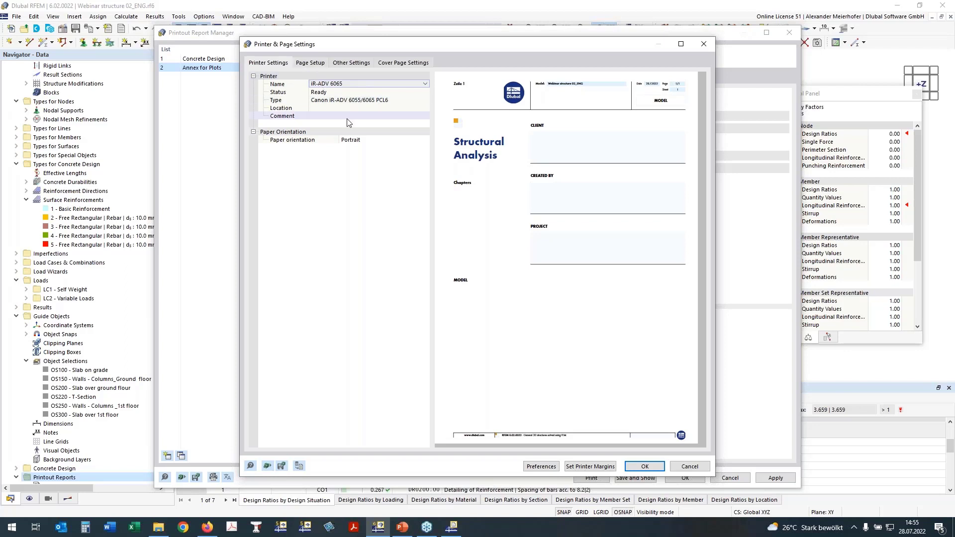
Set the report's paper format to A3 and its bottom margin to 7 mm
left_click(311, 64)
left_click(356, 84)
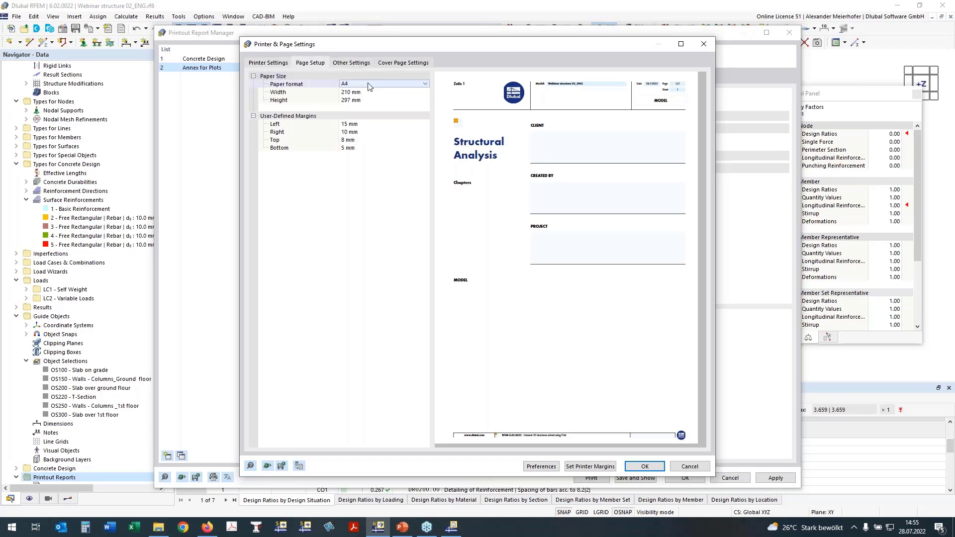
left_click(368, 84)
left_click(378, 155)
left_click(351, 148)
left_click(344, 148)
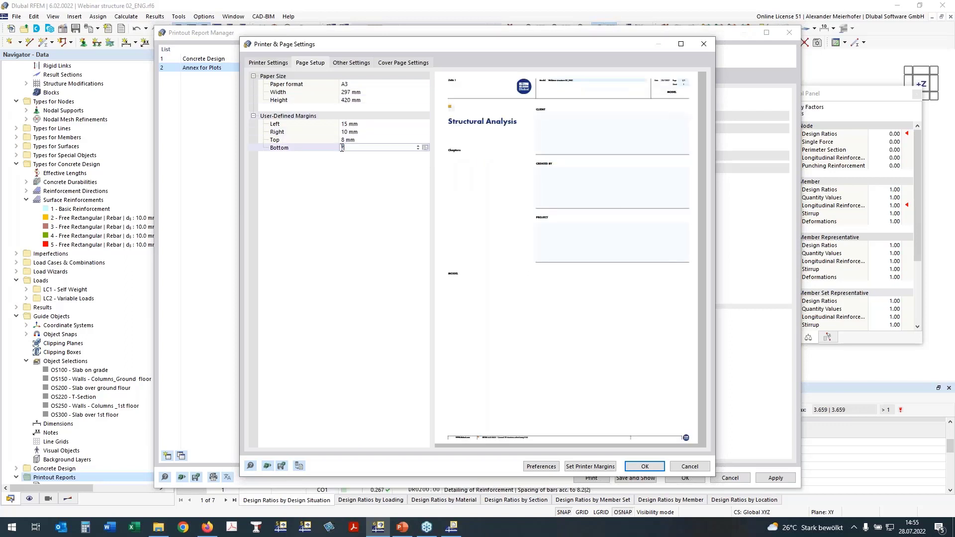
key("Return")
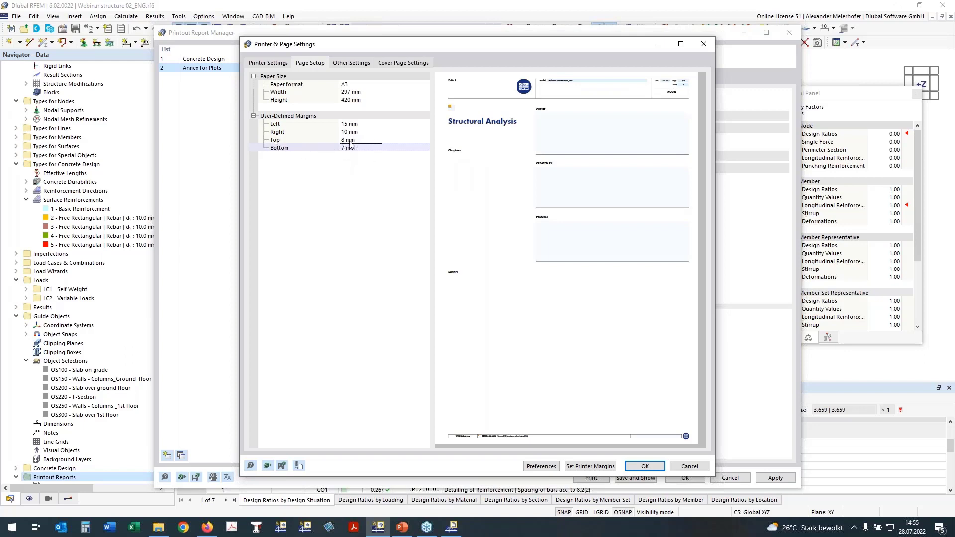
Exclude the cover page from the Annex for Plots report, accept the page settings, and save and show the report
left_click(403, 63)
left_click(254, 90)
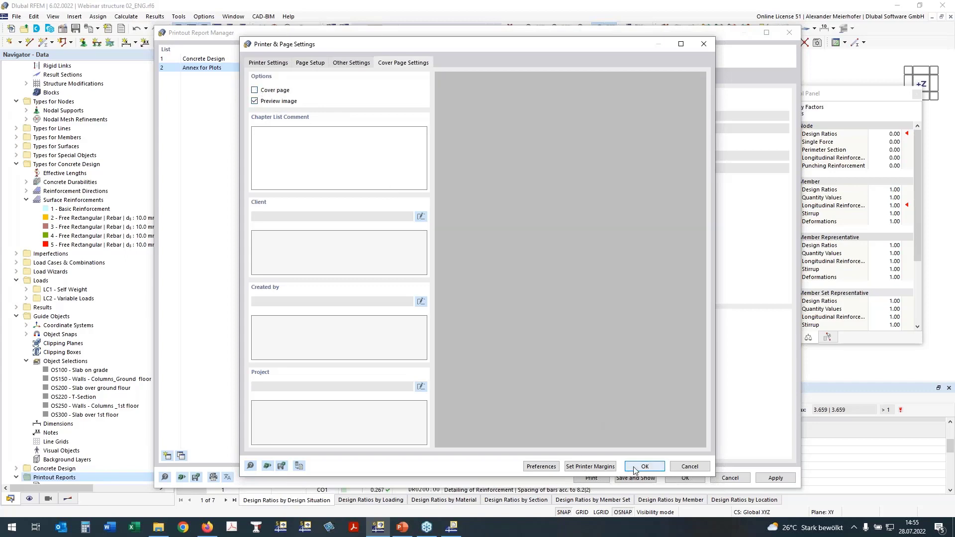
left_click(642, 467)
left_click(625, 474)
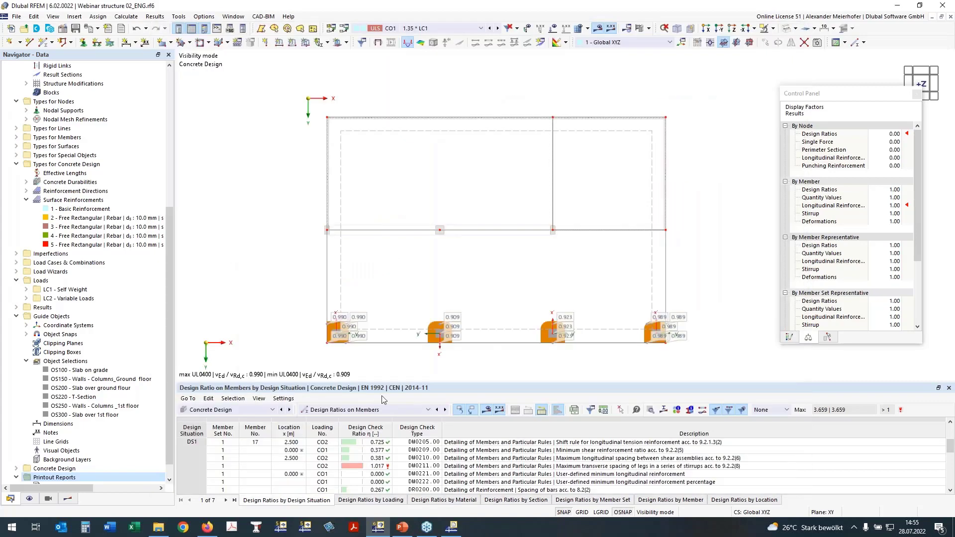
Look at the open Concrete Design and Annex for Plots report windows, then return to the model
mouse_move(459, 533)
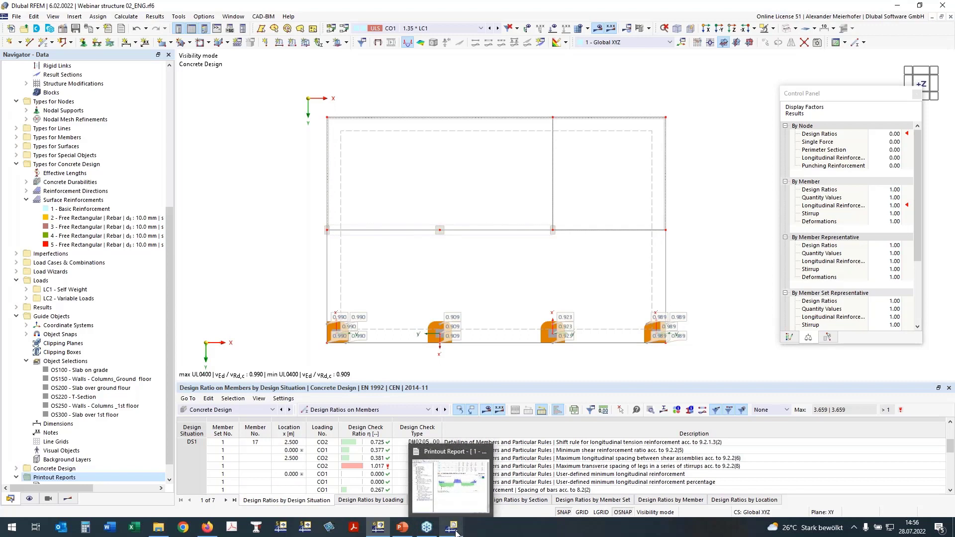
left_click(456, 531)
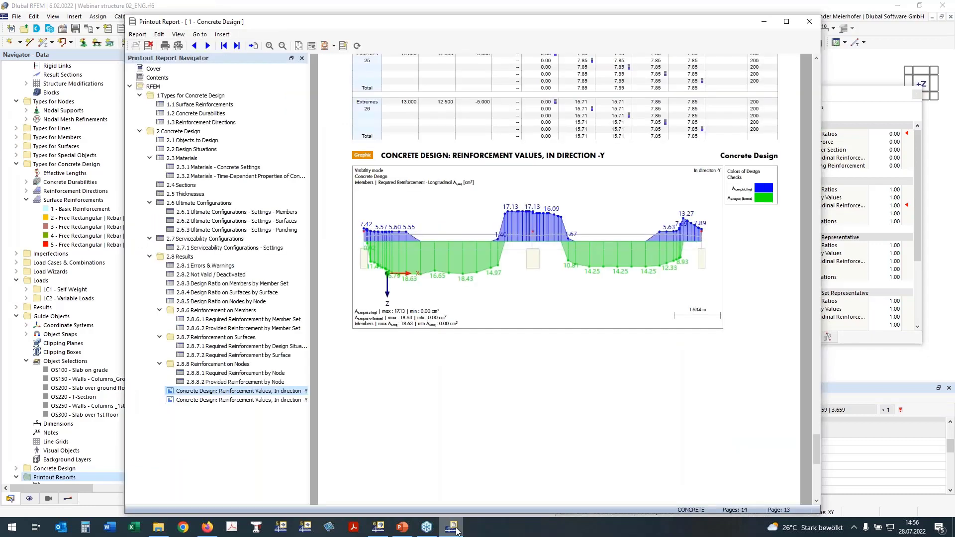
left_click(456, 530)
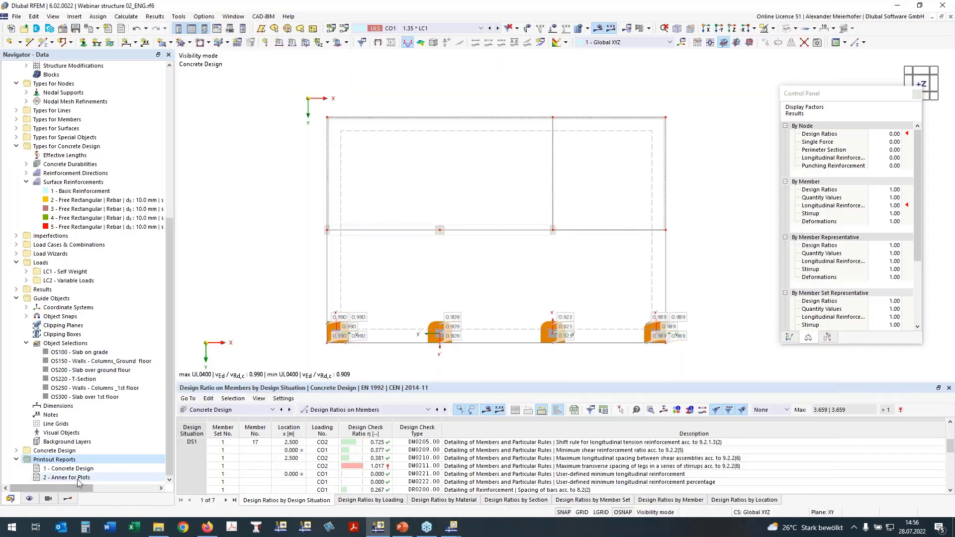
mouse_move(453, 531)
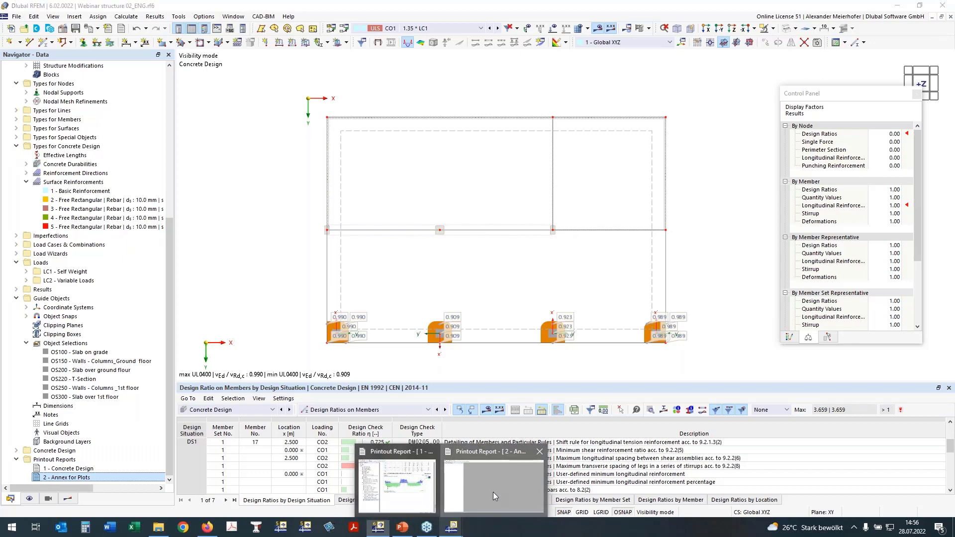
left_click(493, 492)
left_click(897, 6)
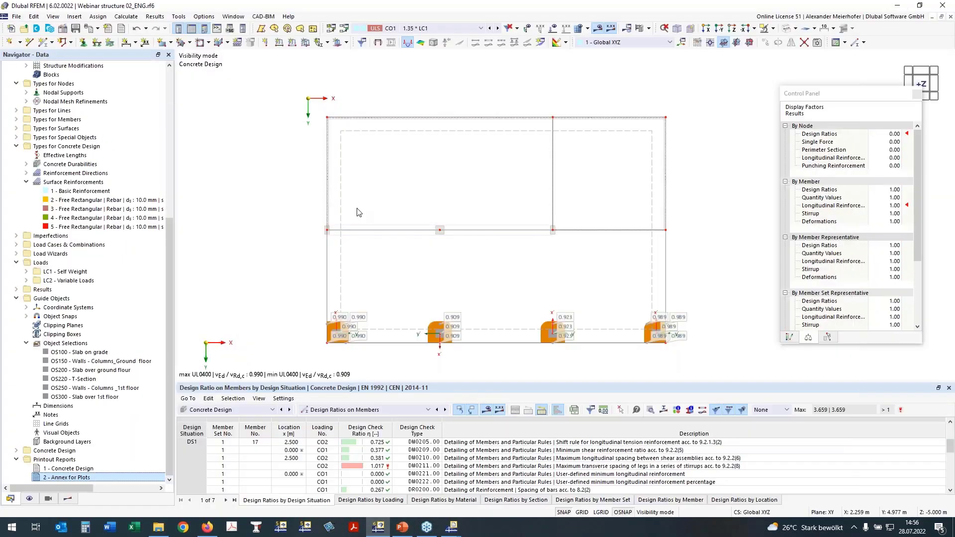
Start a graphic printout to the report and define its print area as a rectangle around the whole slab in the +Z view
middle_click_drag(289, 187, 245, 167)
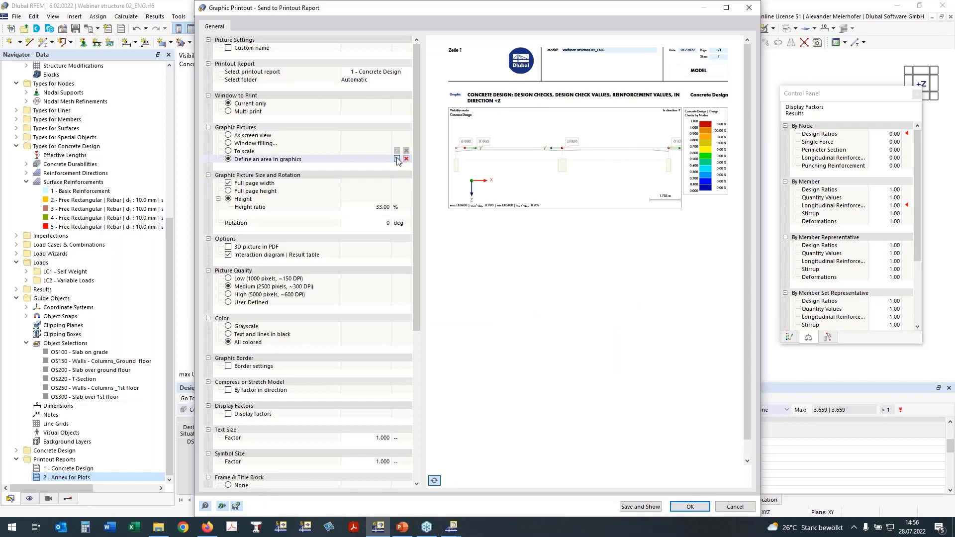
left_click(396, 159)
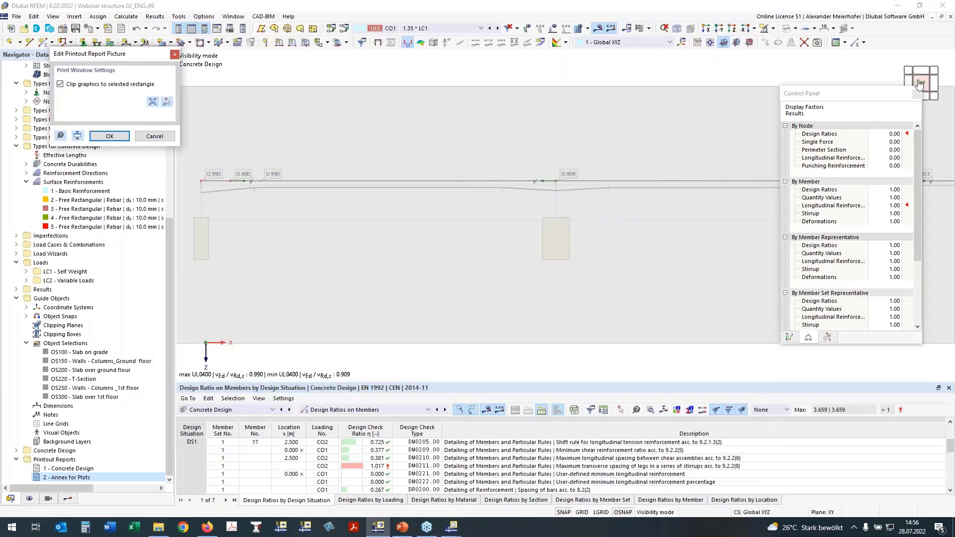
left_click(732, 28)
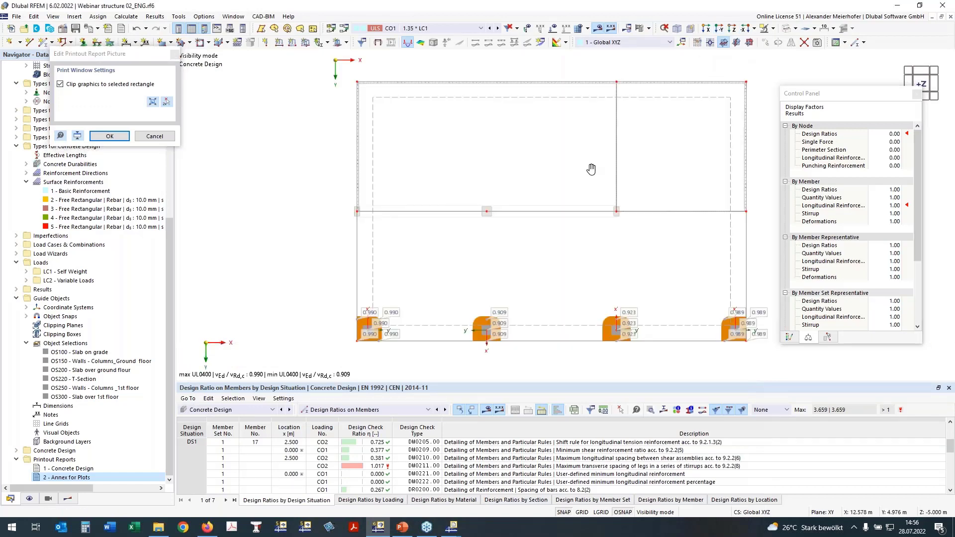
middle_click_drag(591, 169, 526, 172)
left_click(167, 101)
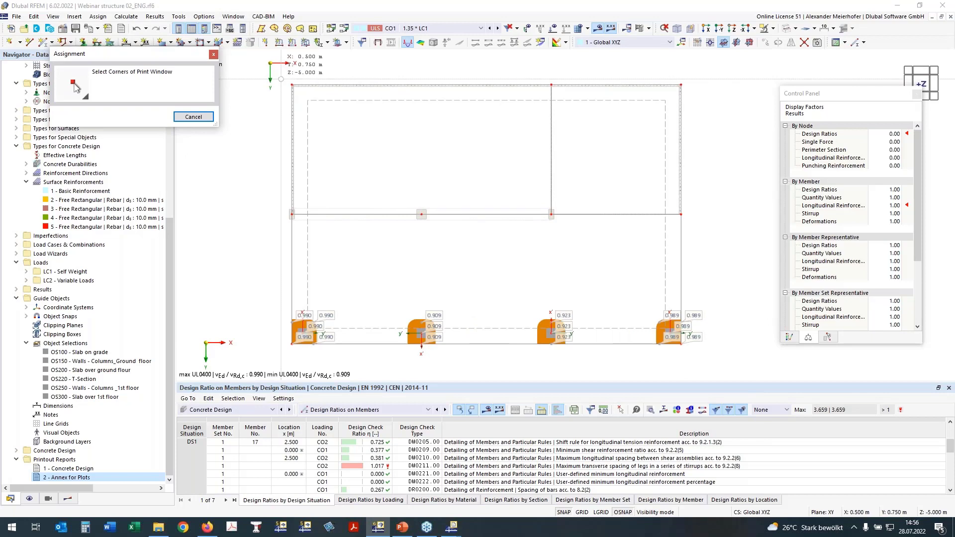
left_click(281, 75)
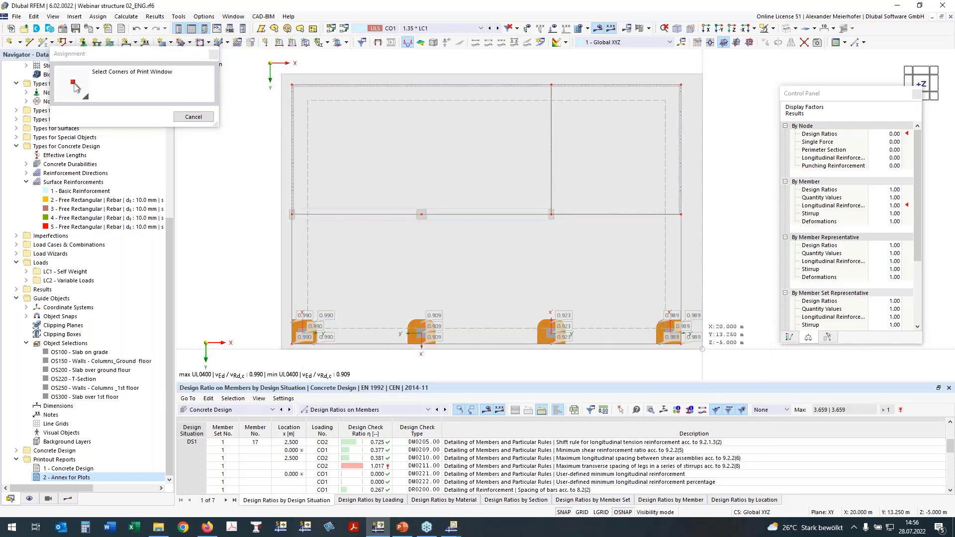
left_click(708, 360)
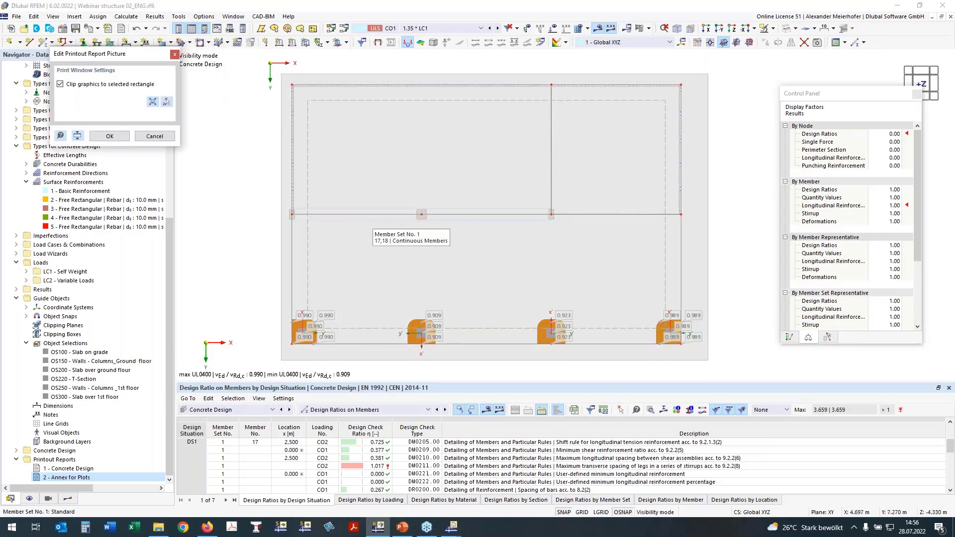
left_click(110, 136)
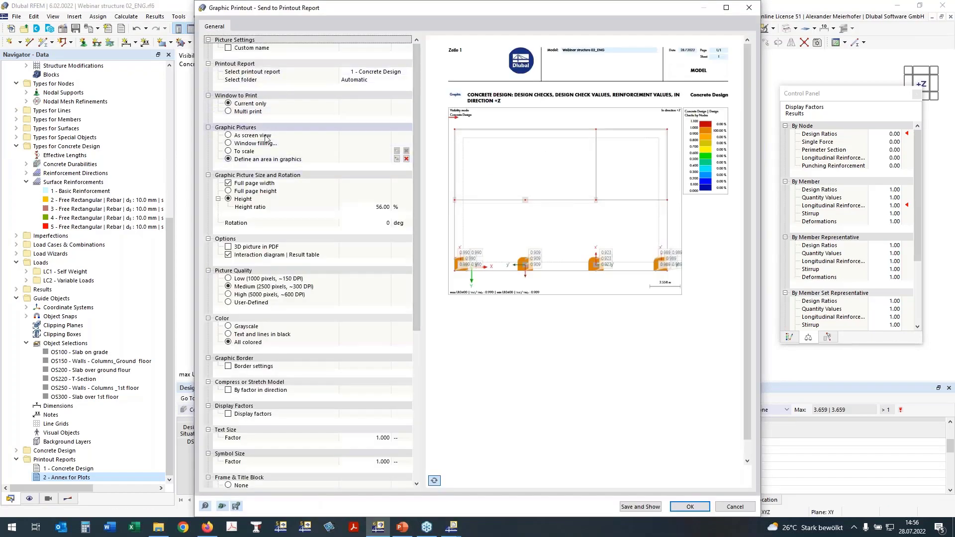
Switch the graphic printout to multi print and exclude the model views and the load pictures
left_click(231, 111)
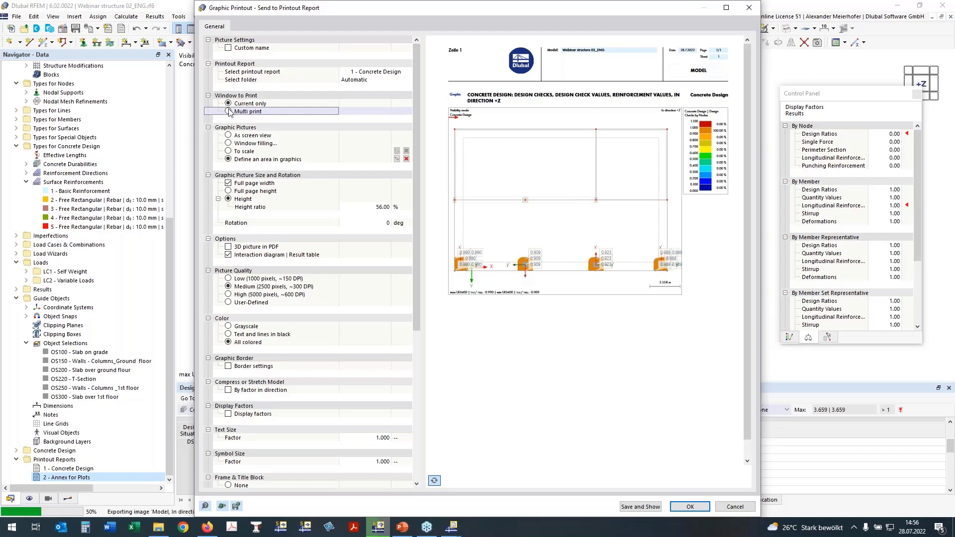
left_click(228, 111)
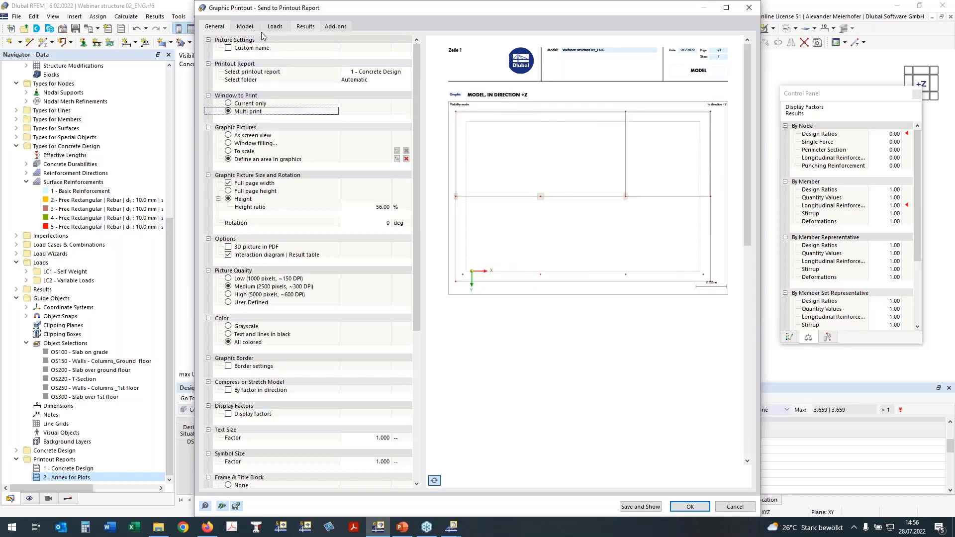
left_click(245, 27)
left_click(219, 39)
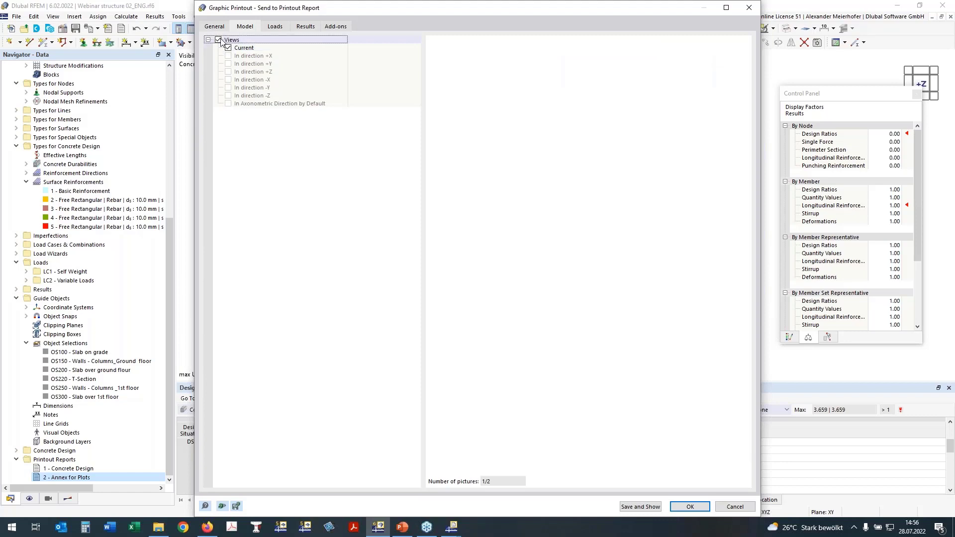
left_click(275, 26)
left_click(219, 41)
left_click(304, 27)
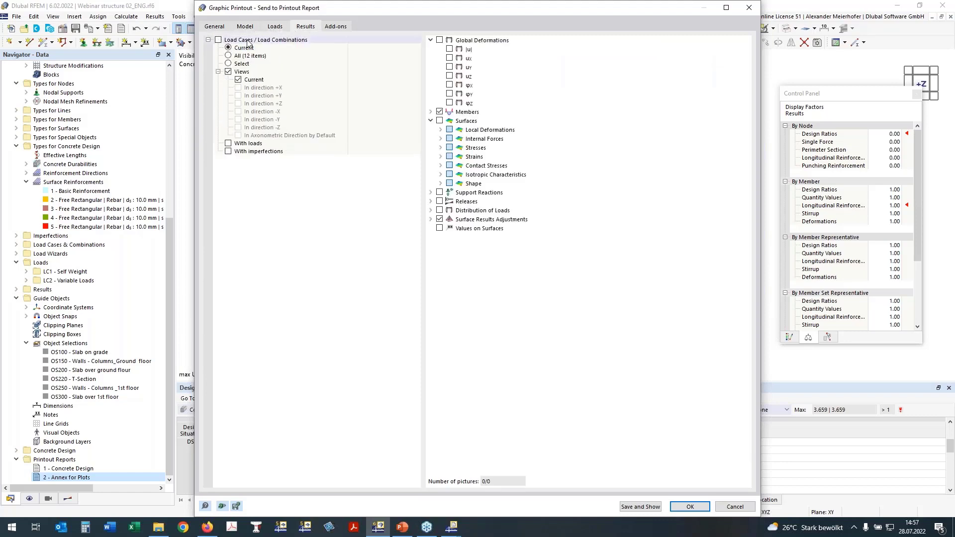
Include the surface ultimate limit state checks UL0101.01 to UL0101.04 from the Concrete Design add-on in the printout
left_click(335, 26)
left_click_drag(446, 10, 351, 9)
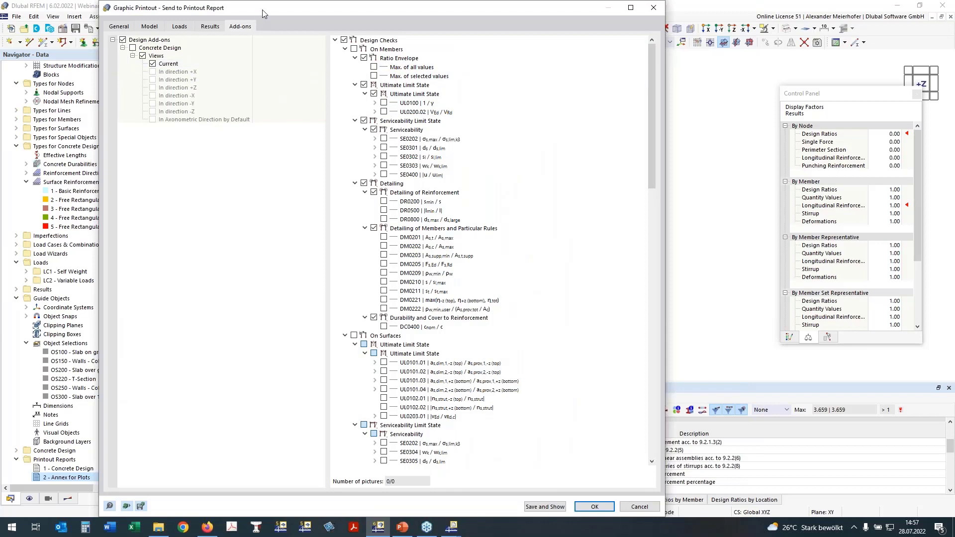
left_click_drag(287, 12, 383, 20)
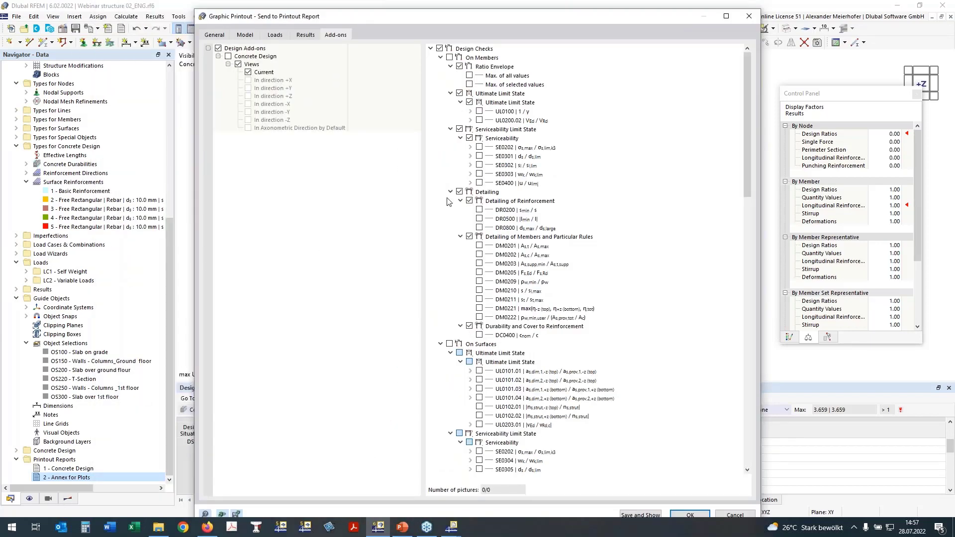
left_click(440, 58)
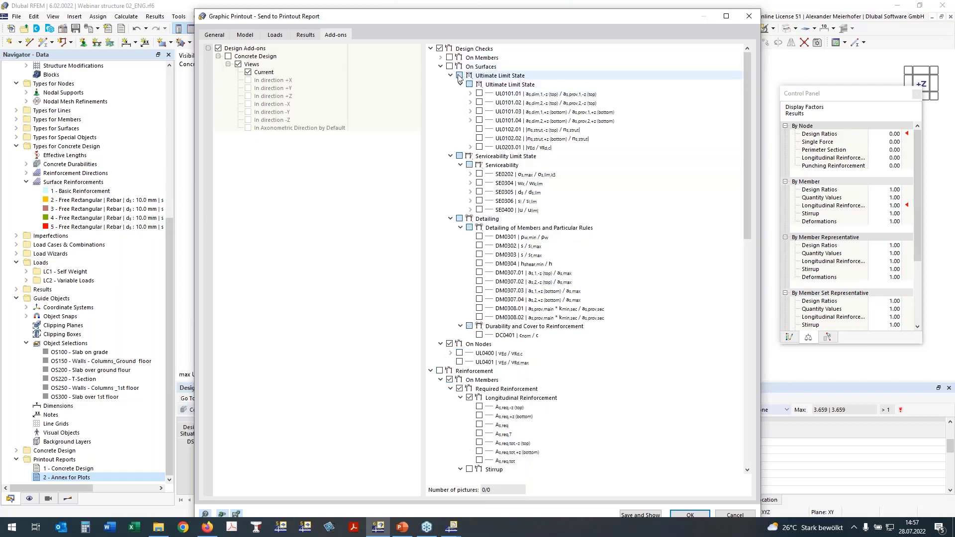
left_click(449, 67)
left_click(479, 93)
left_click(479, 102)
left_click(479, 112)
left_click(479, 121)
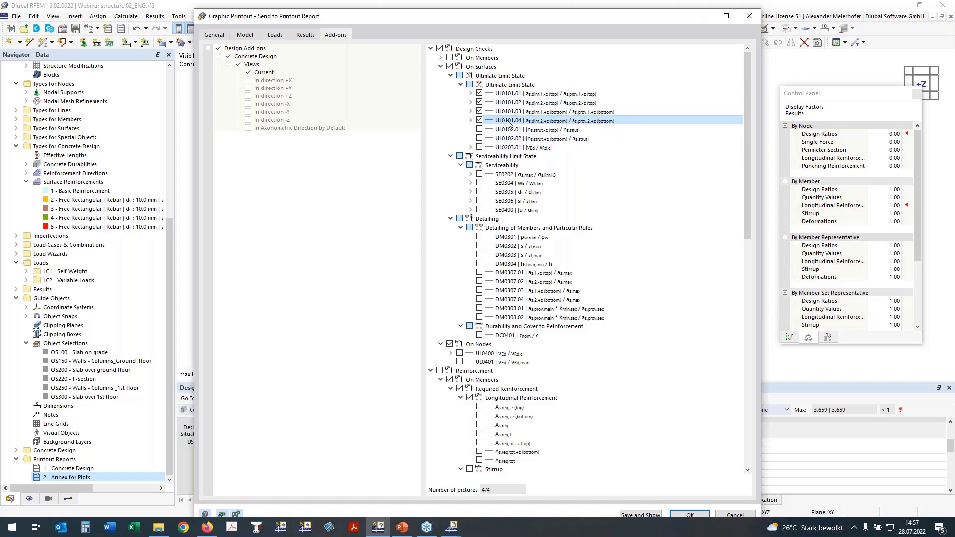
Add the surface serviceability checks SE0304 with wk,-z (top) and wk,+z (bottom), and SE0400 with uz, to the printout
left_click(479, 183)
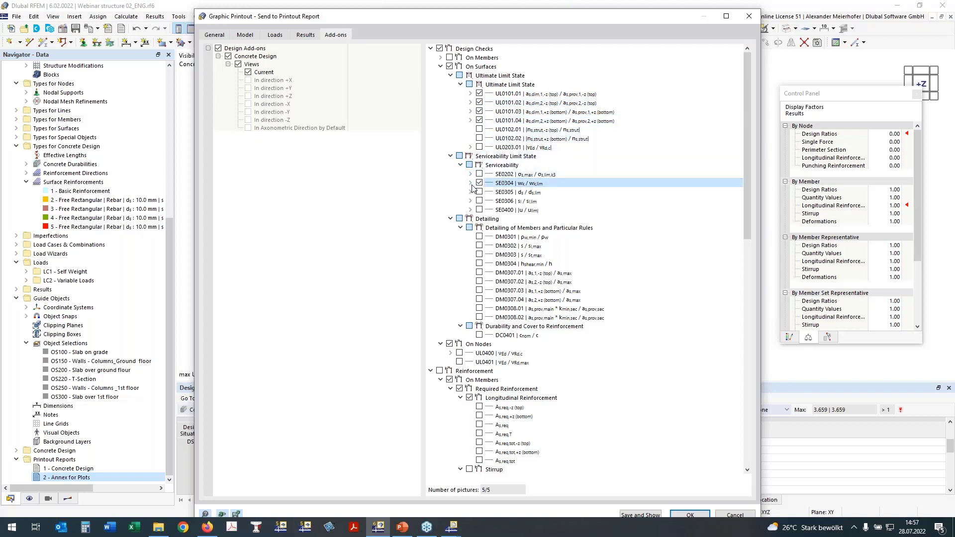
left_click(470, 183)
left_click(489, 192)
left_click(489, 201)
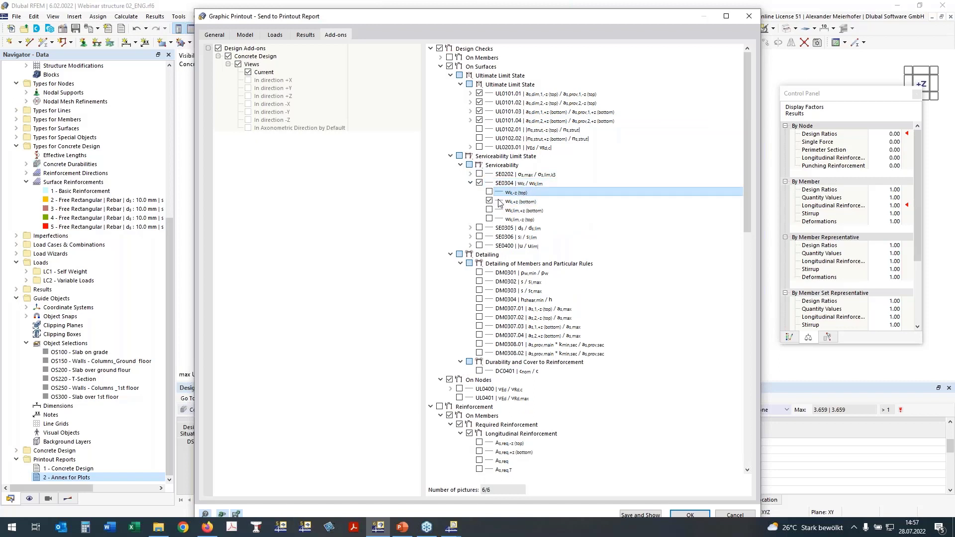
left_click(473, 247)
left_click(470, 246)
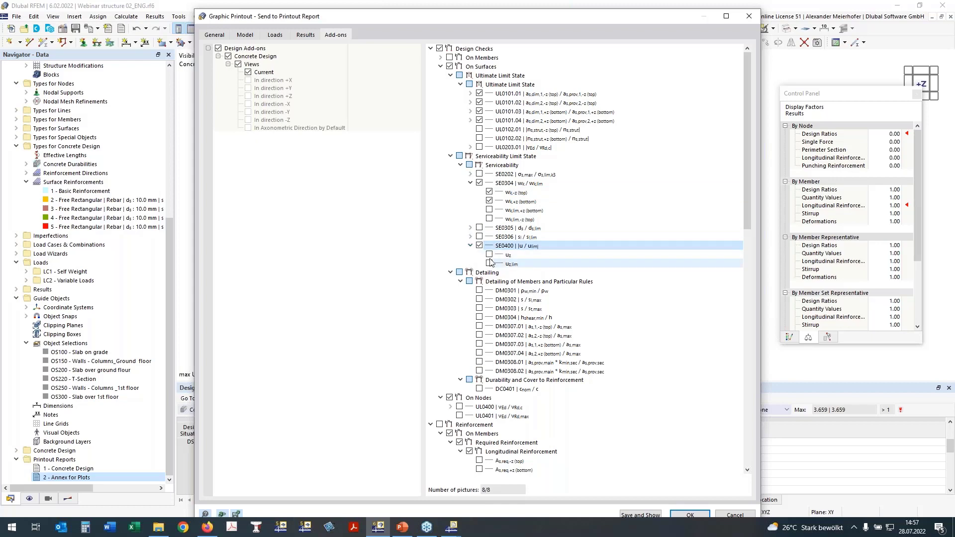
left_click(489, 255)
Add the node punching check UL0400 and its shear stress vEd to the printout pictures
scroll(527, 219, "down", 5)
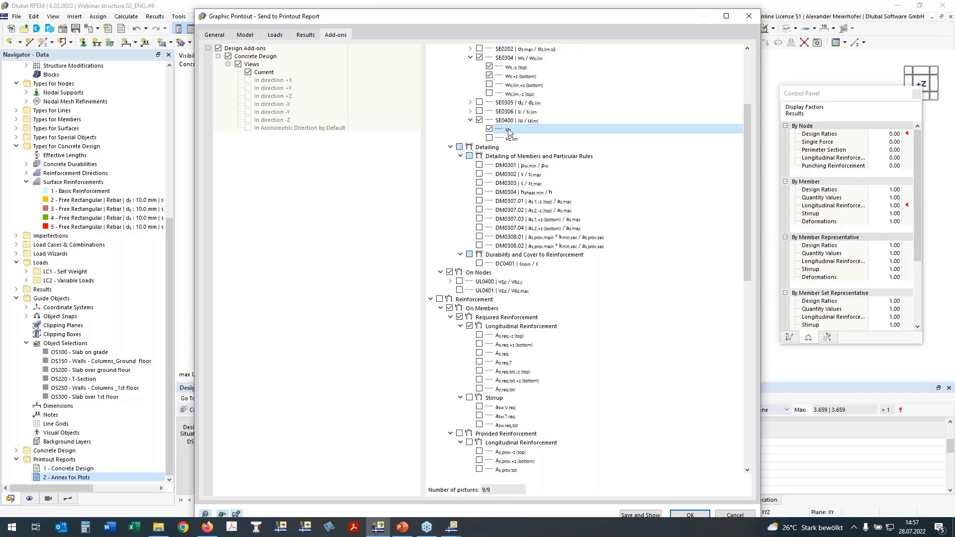
left_click(451, 147)
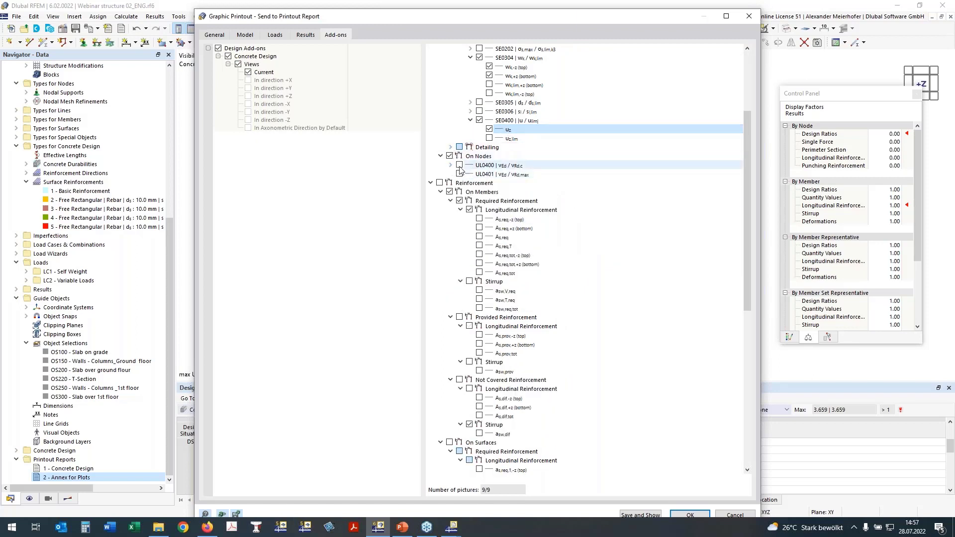
left_click(459, 167)
left_click(459, 165)
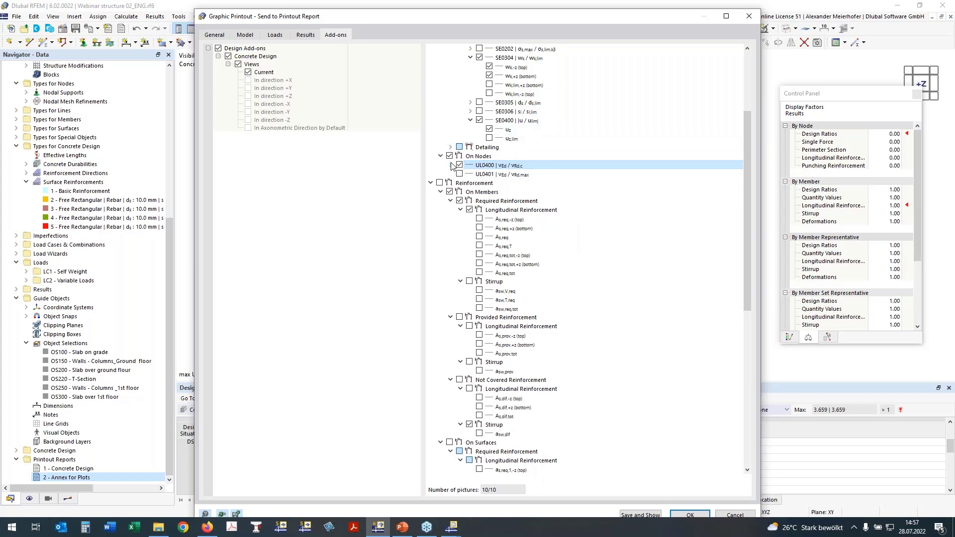
left_click(451, 165)
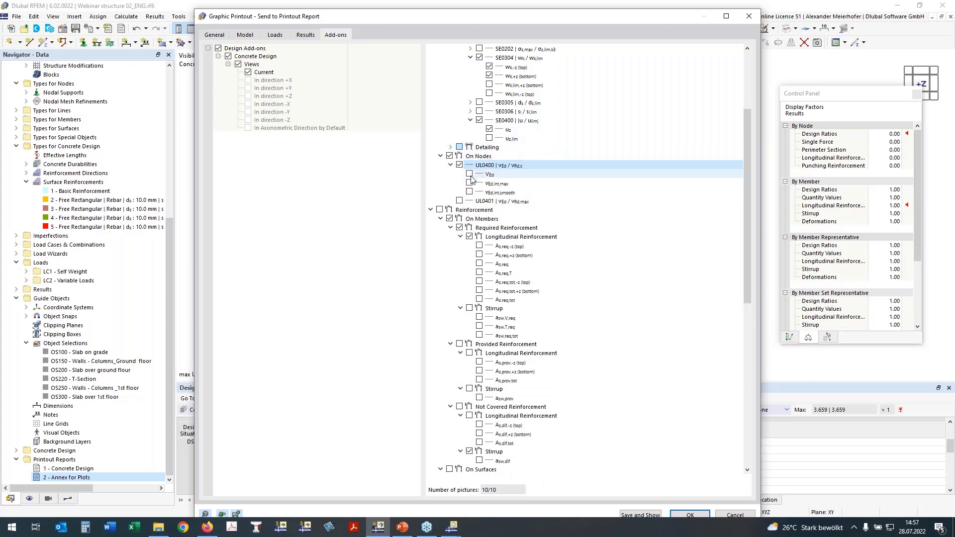
left_click(490, 175)
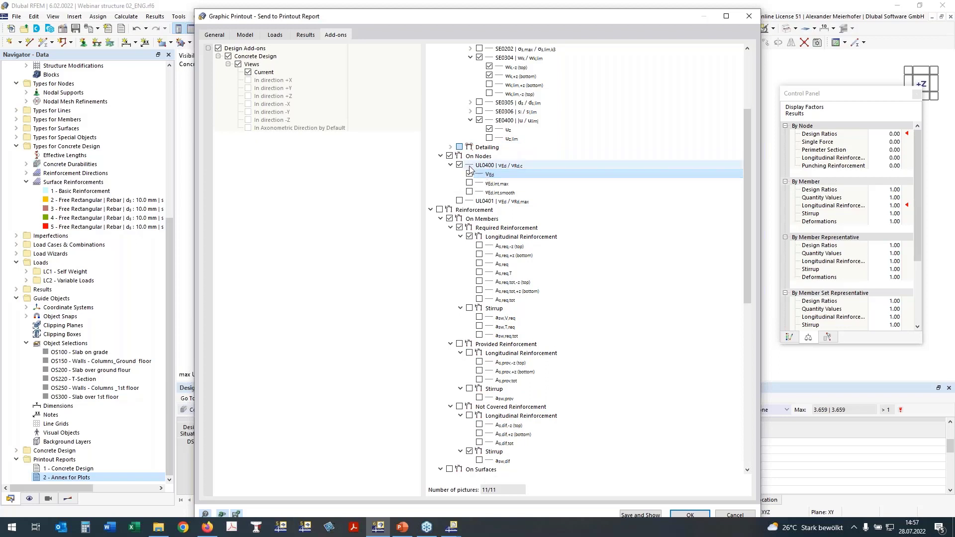
left_click(470, 173)
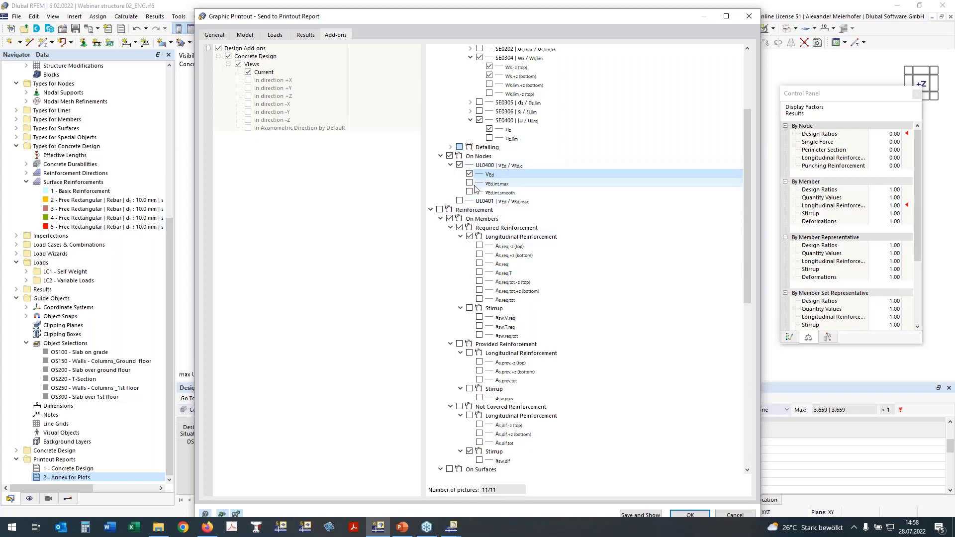
Exclude reinforcement on members and include the required longitudinal surface reinforcement as,req,1 and as,req,2 for both top and bottom
left_click(440, 210)
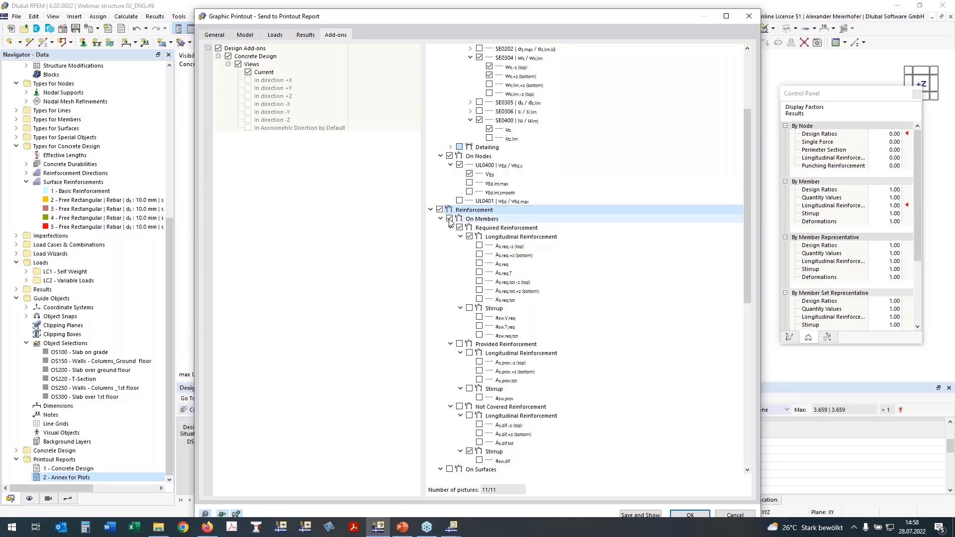
left_click(450, 220)
left_click(441, 219)
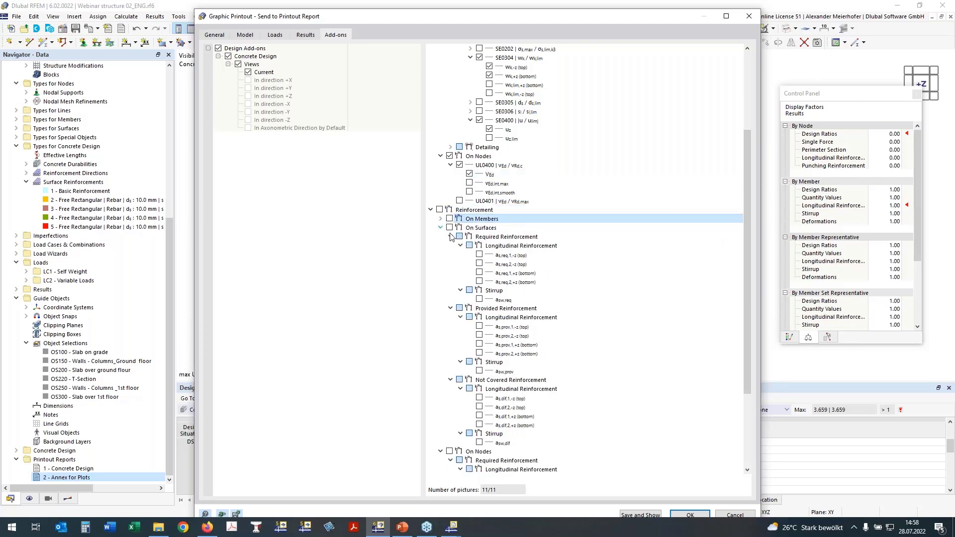
left_click(479, 256)
left_click(479, 264)
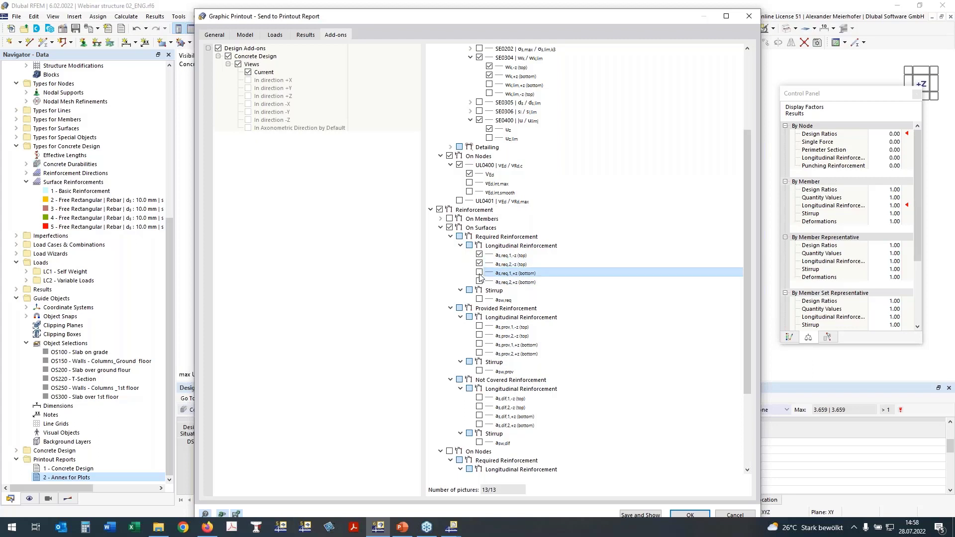
left_click(479, 272)
left_click(479, 282)
scroll(479, 340, "down", 2)
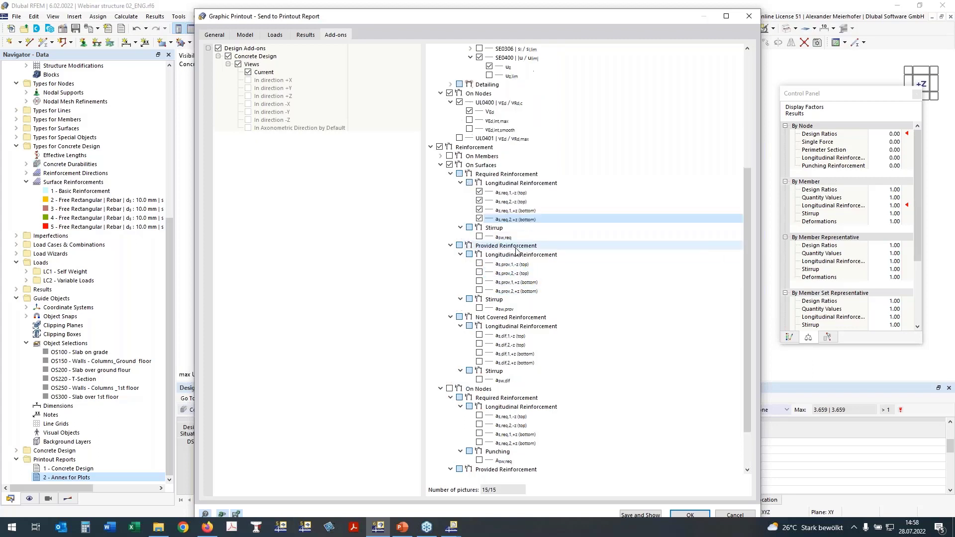
Include the provided longitudinal surface reinforcement as,prov,1 and as,prov,2 for both top and bottom in the printout
left_click(480, 272)
left_click(480, 281)
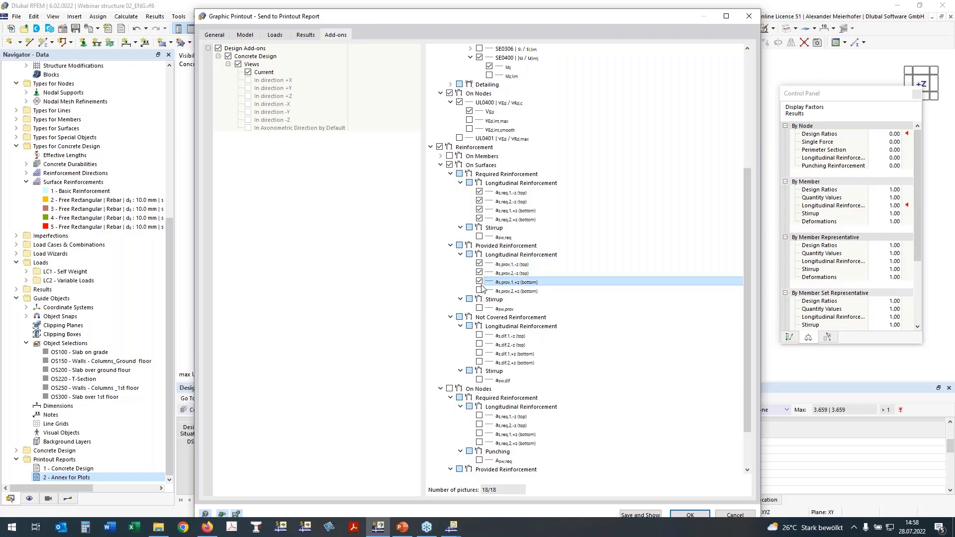
left_click(480, 291)
scroll(448, 224, "up", 1)
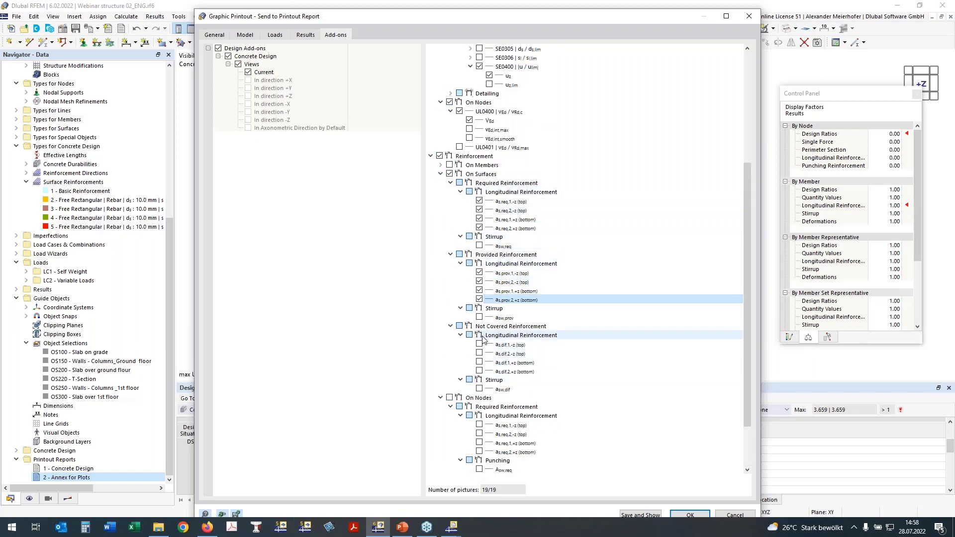
Add the required longitudinal node reinforcement as,req,1 and as,req,2 for the top, and save and show the printout report
left_click(449, 398)
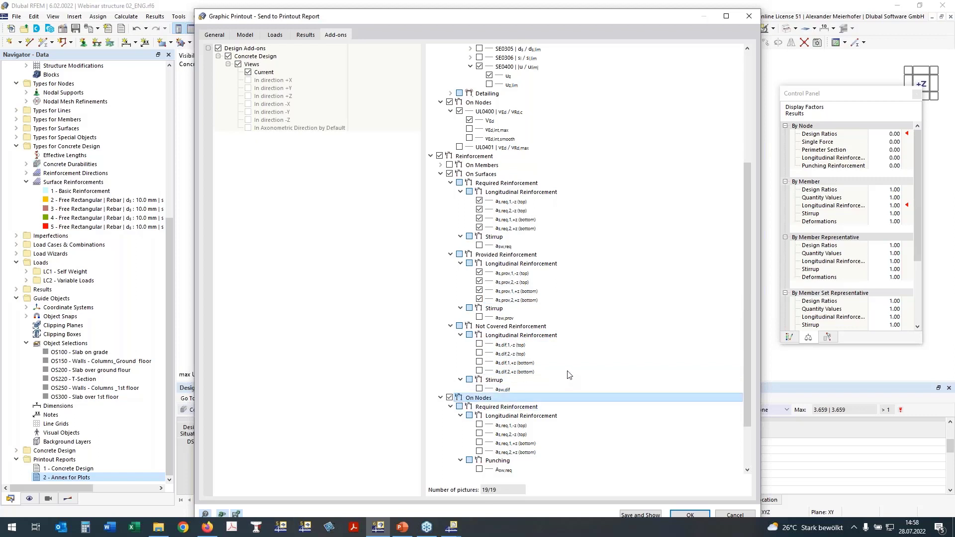
scroll(569, 376, "down", 3)
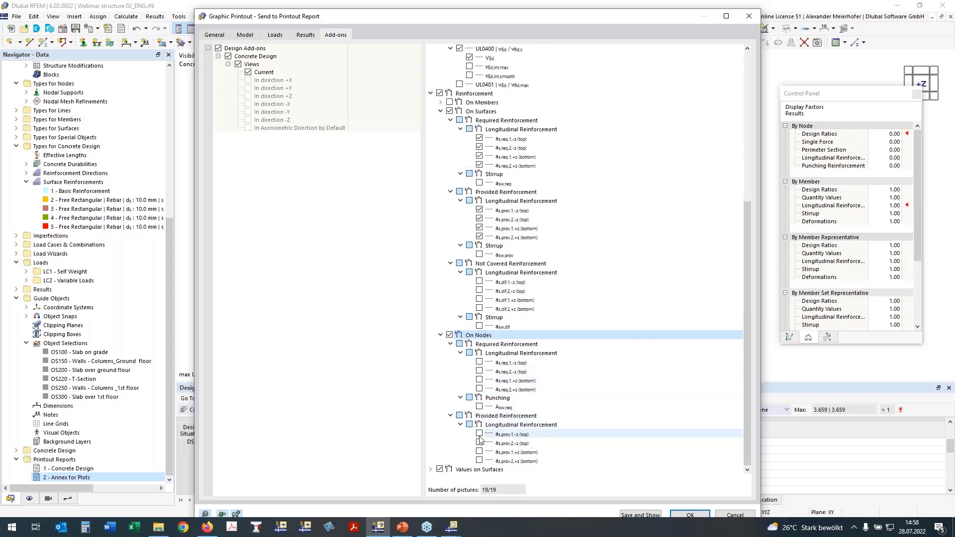
left_click(479, 362)
left_click(486, 373)
left_click(480, 371)
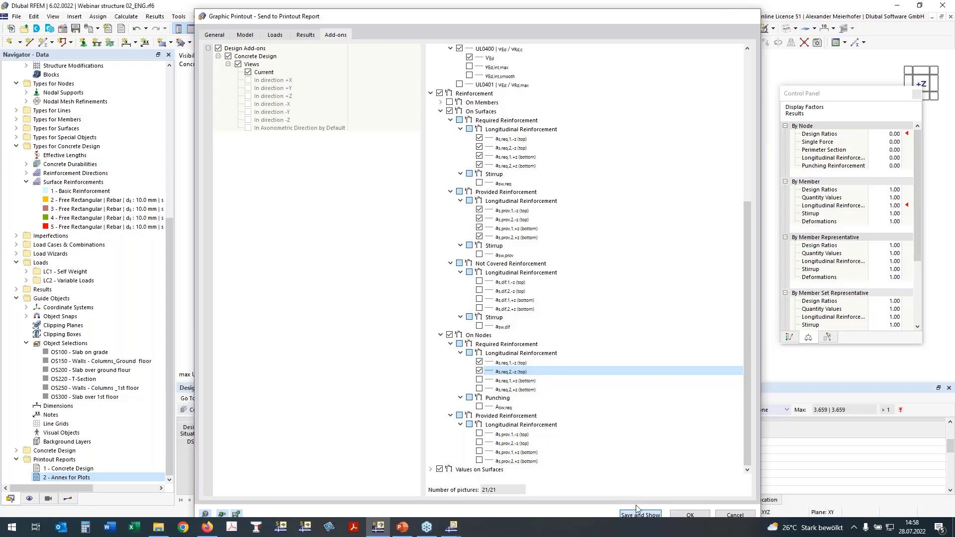
left_click(642, 515)
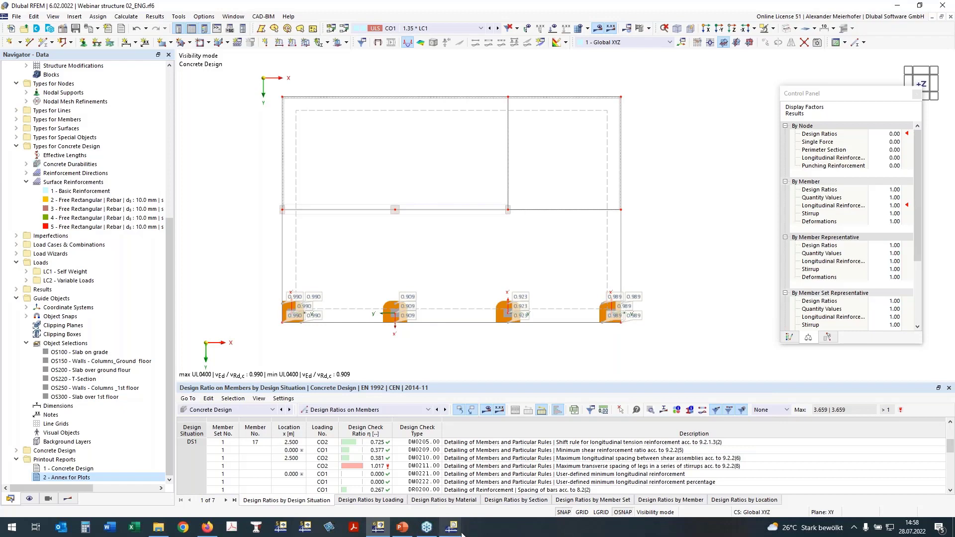
Bring up the 2 - Annex for Plots report window, reduce it from full screen, and return to the model window
mouse_move(452, 527)
left_click(499, 480)
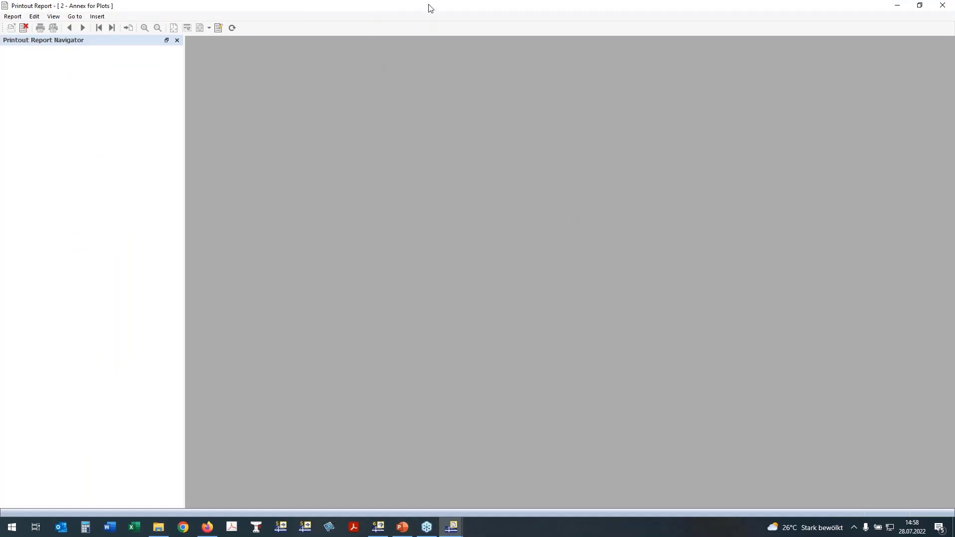
left_click_drag(431, 16, 540, 22)
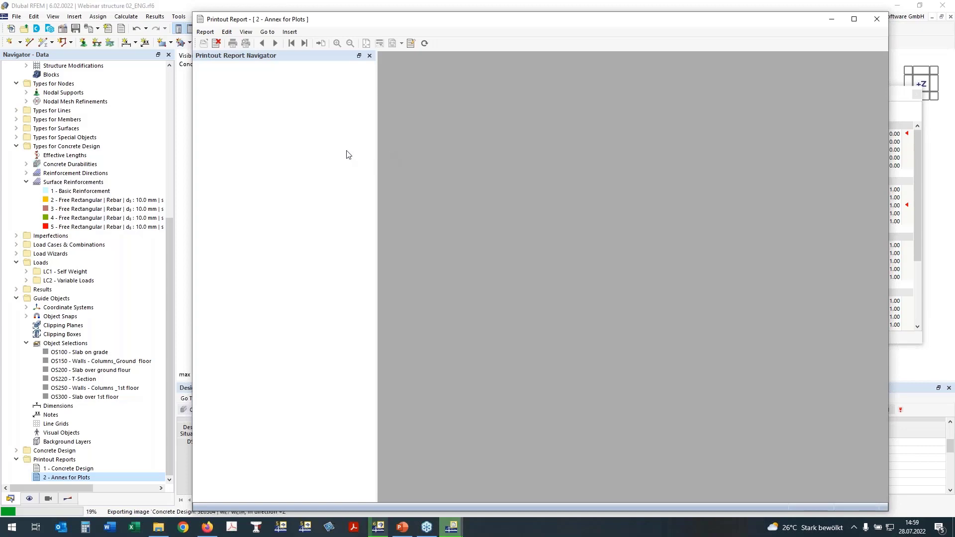
left_click(380, 533)
mouse_move(452, 529)
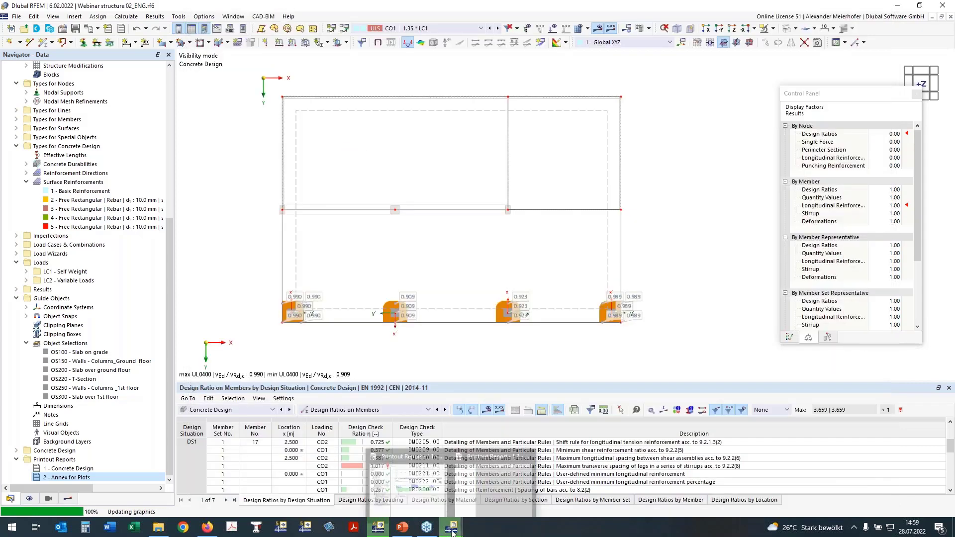
Switch to the 1 - Concrete Design report and review the member reinforcement graphics and the UL0101.01 to UL0101.03 surface plots
left_click(427, 496)
scroll(340, 243, "down", 5)
scroll(340, 243, "down", 8)
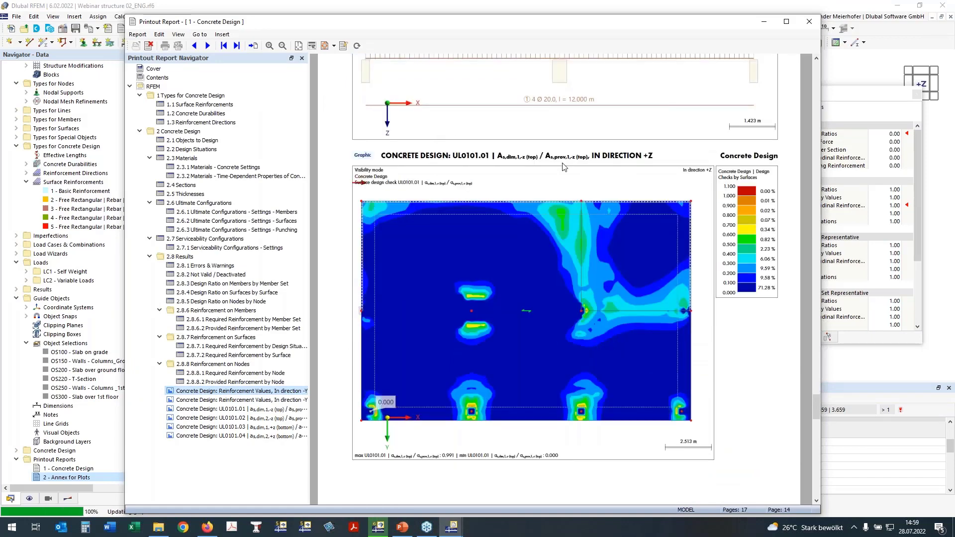
scroll(425, 170, "down", 1)
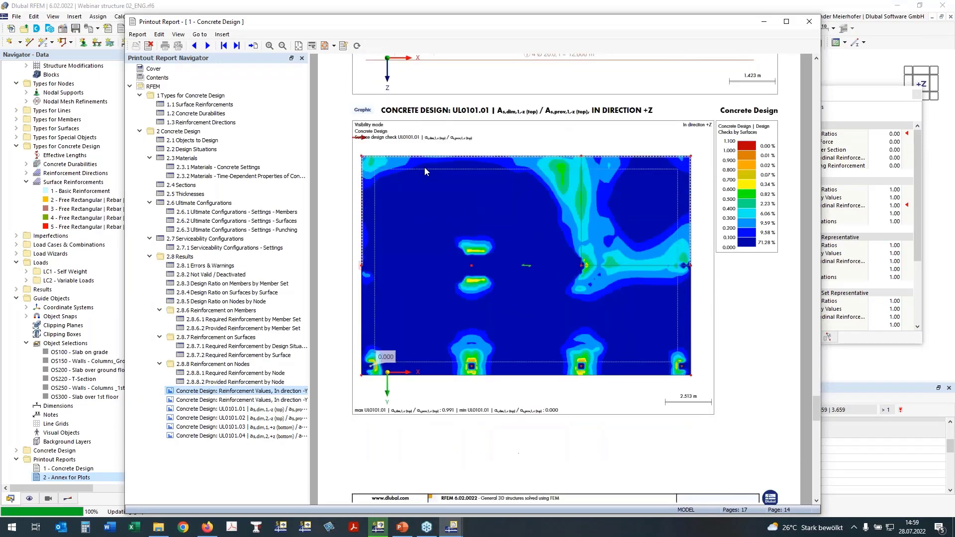
left_click_drag(498, 24, 450, 14)
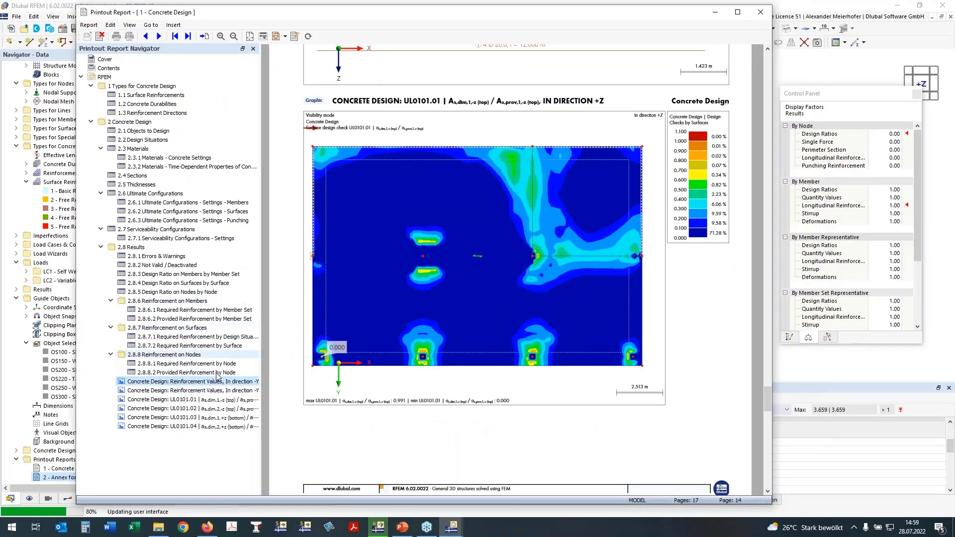
left_click(196, 391)
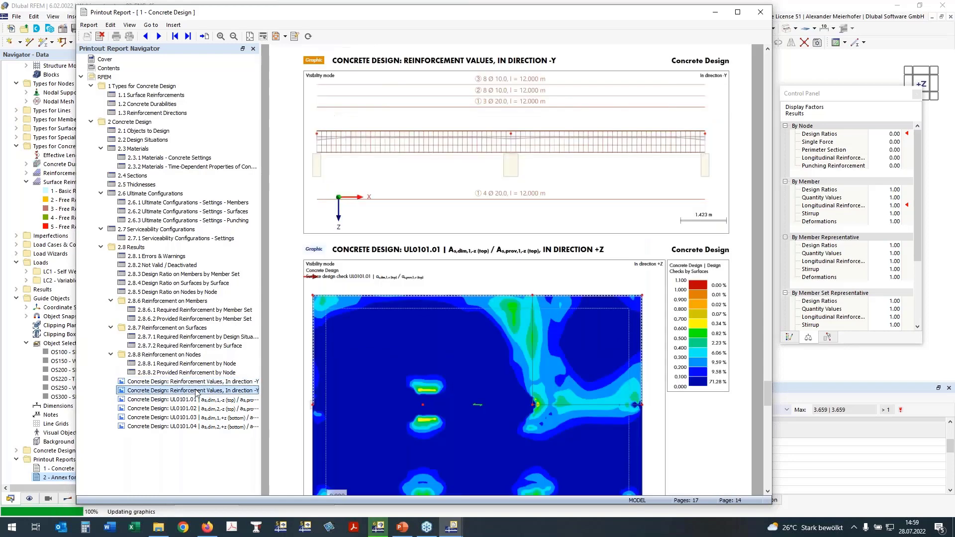
scroll(410, 320, "down", 3)
scroll(410, 318, "down", 1)
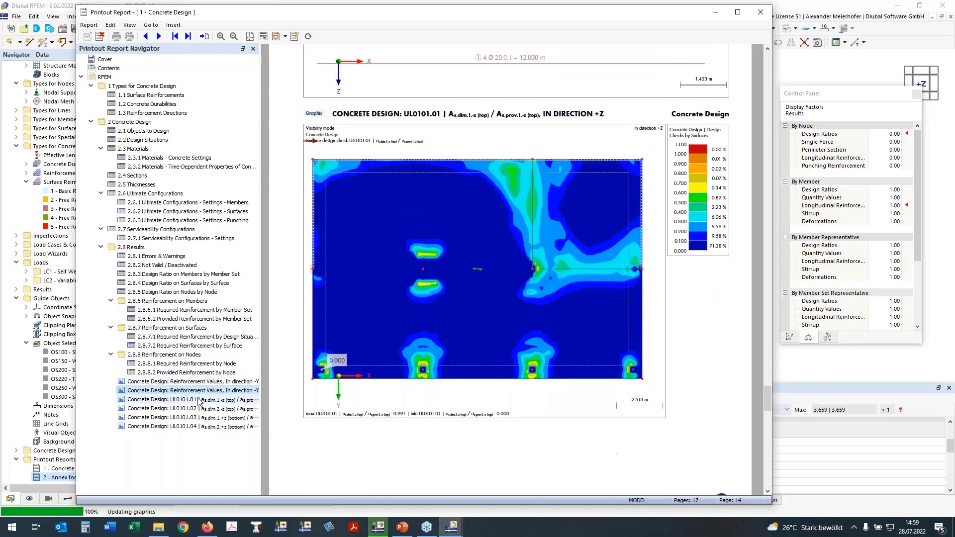
left_click(199, 400)
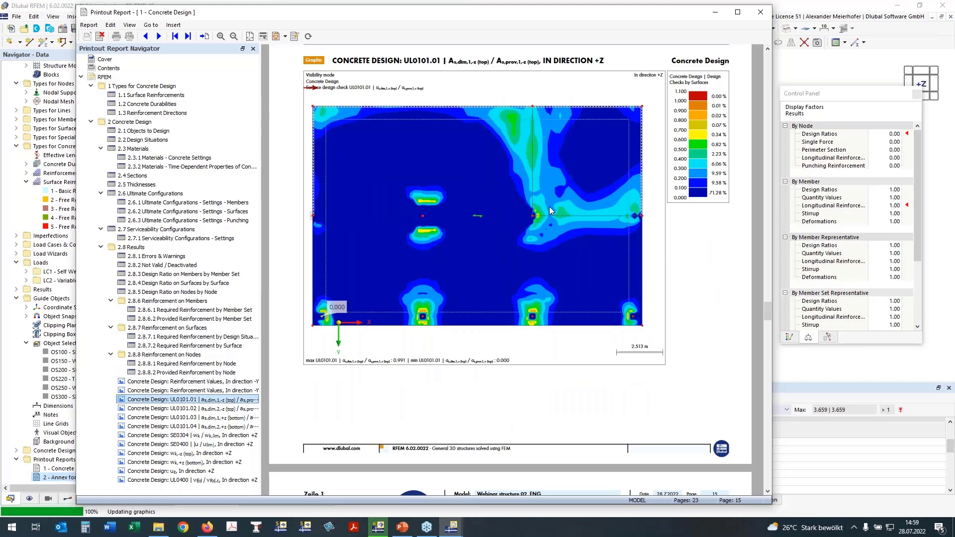
scroll(549, 207, "down", 1)
scroll(548, 208, "down", 7)
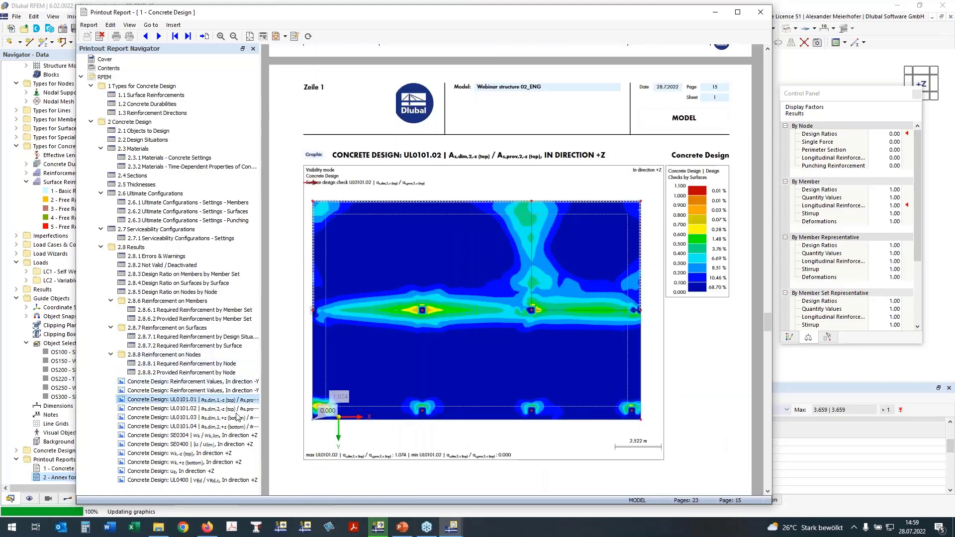
scroll(485, 303, "down", 10)
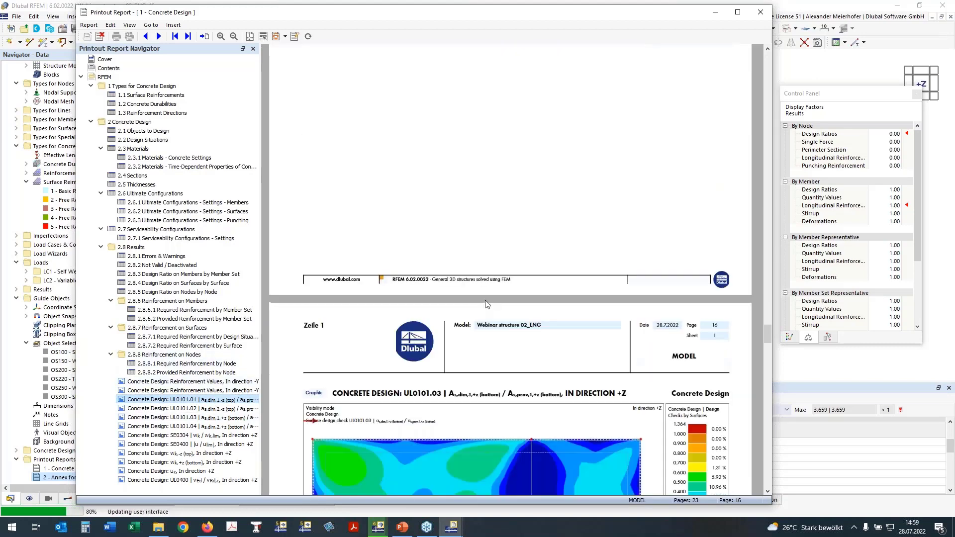
scroll(358, 318, "down", 12)
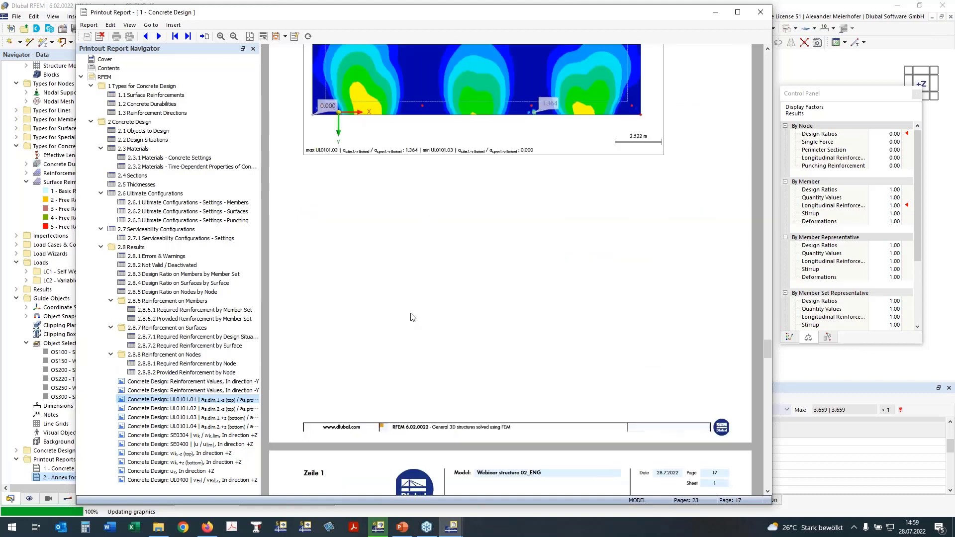
Review the SE0304, SE0400, crack width wk top and bottom, and uz graphics in the report, and minimize its window
left_click(182, 436)
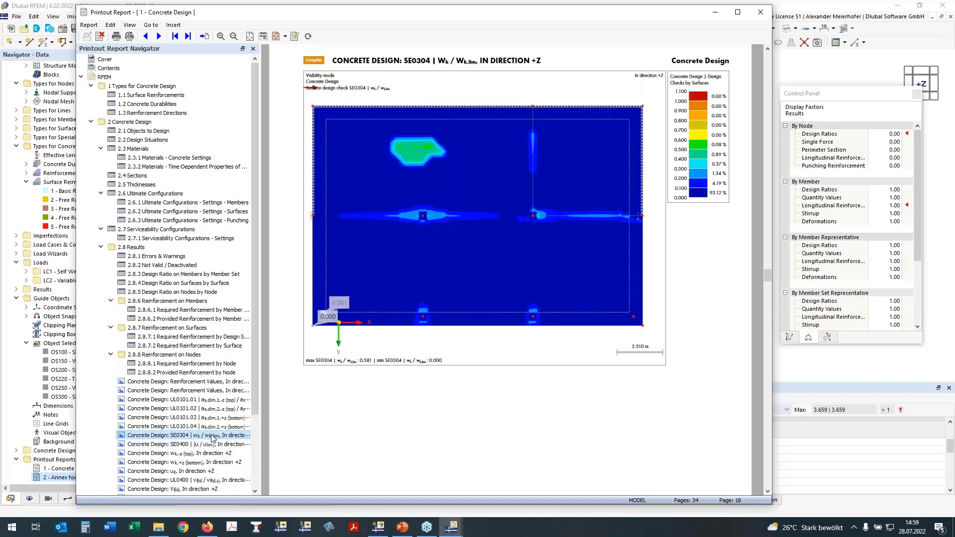
left_click(198, 445)
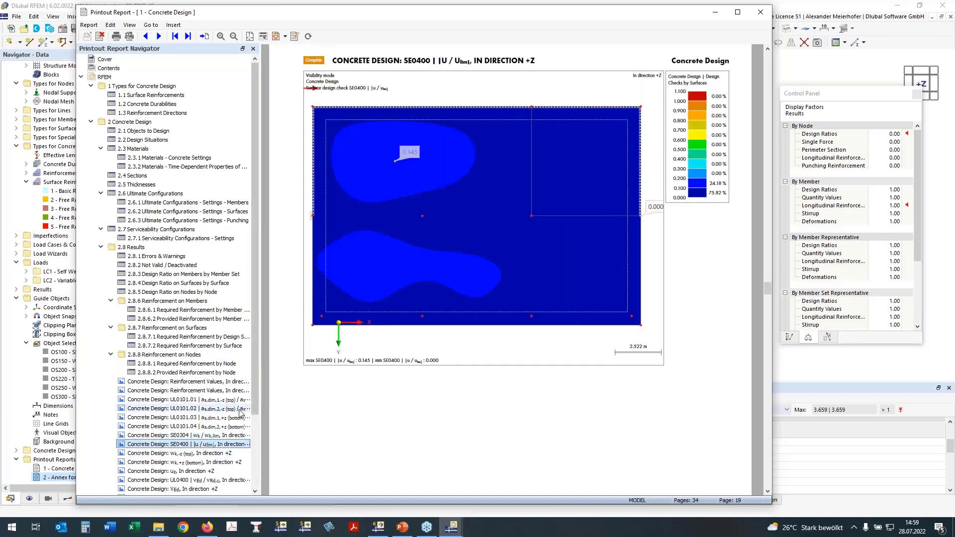
left_click(189, 455)
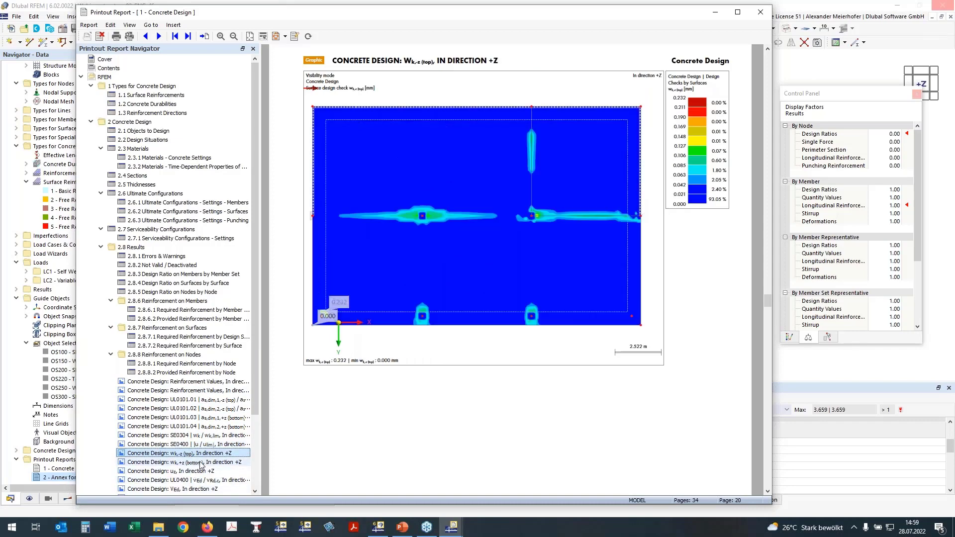
left_click(197, 463)
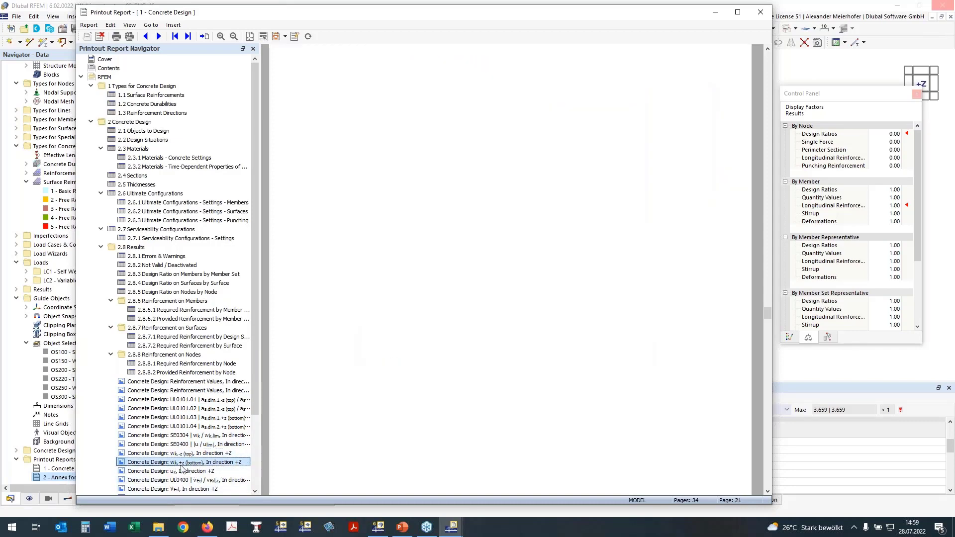
left_click(182, 435)
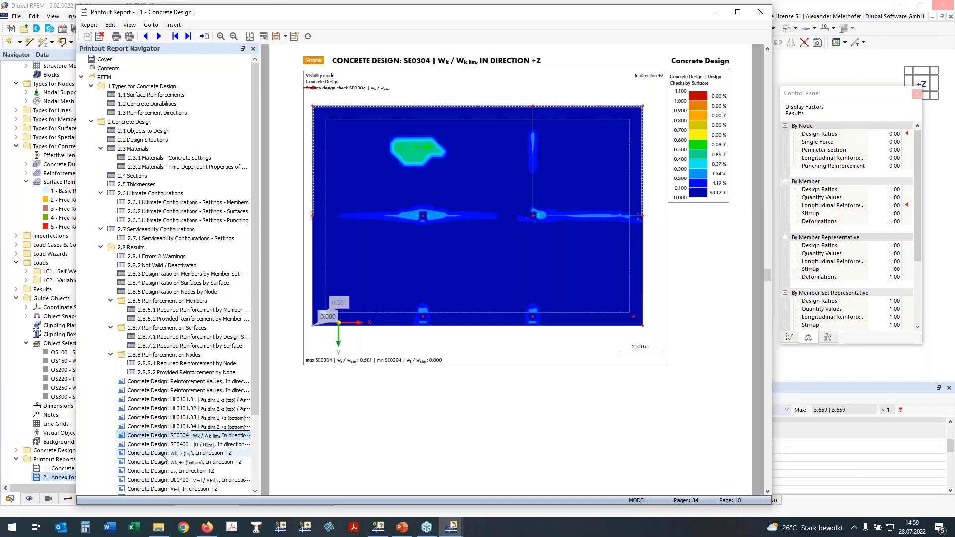
left_click(162, 455)
left_click(154, 471)
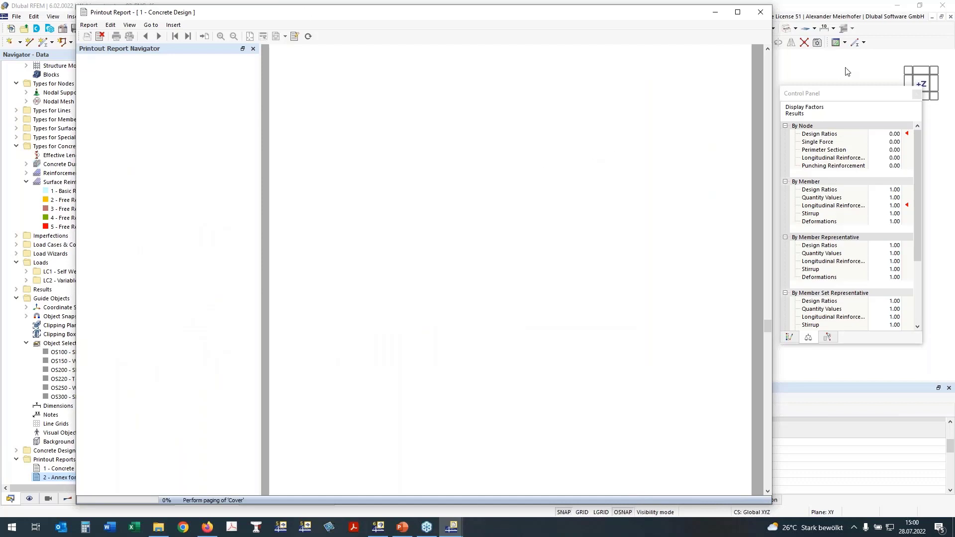
left_click(715, 12)
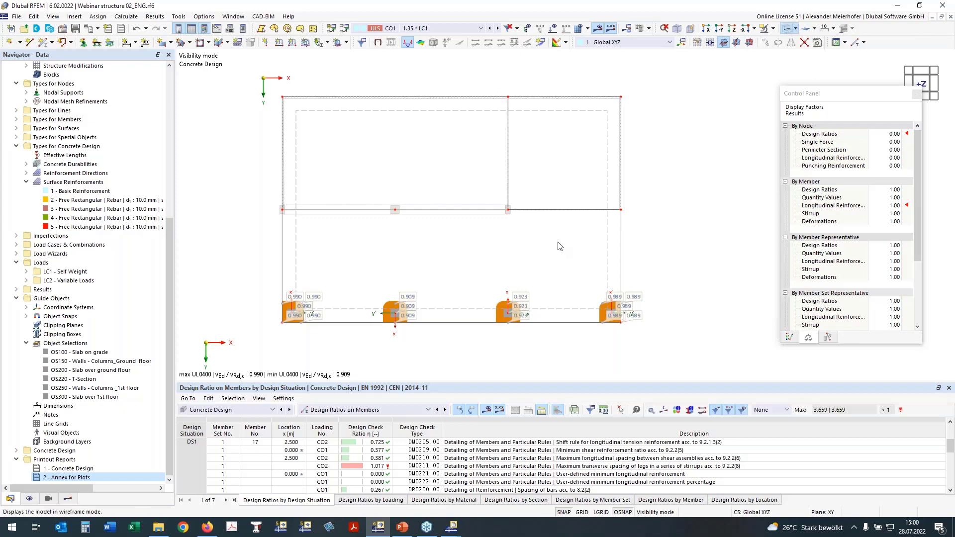
Display the model as transparent solids and cancel the visibility mode to show the whole building
scroll(471, 280, "down", 1)
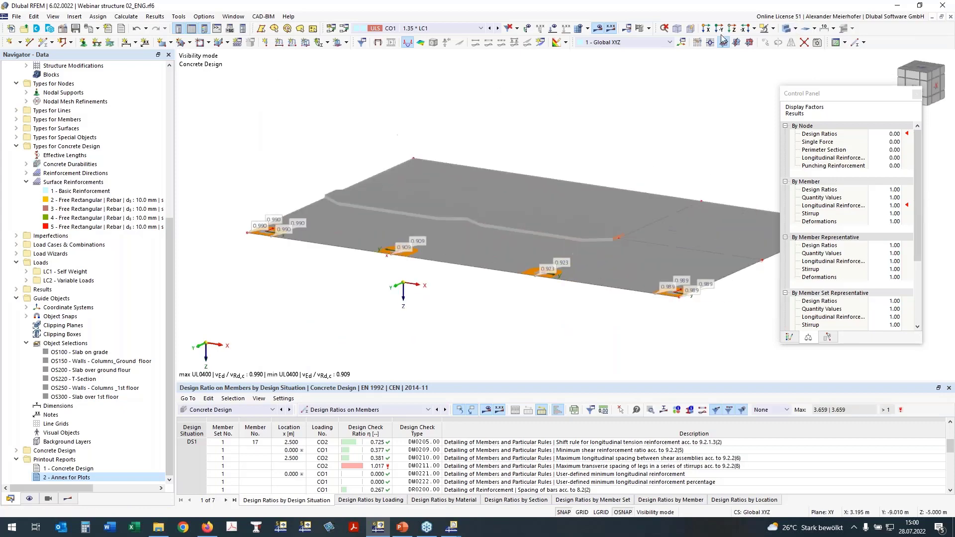
left_click(787, 29)
middle_click_drag(553, 149, 646, 107, "ctrl")
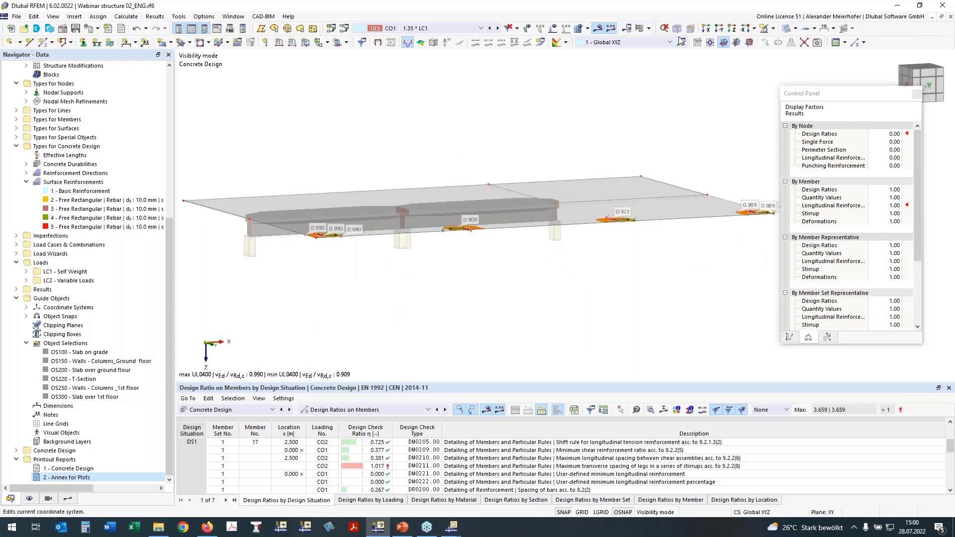
middle_click_drag(648, 124, 569, 162, "ctrl")
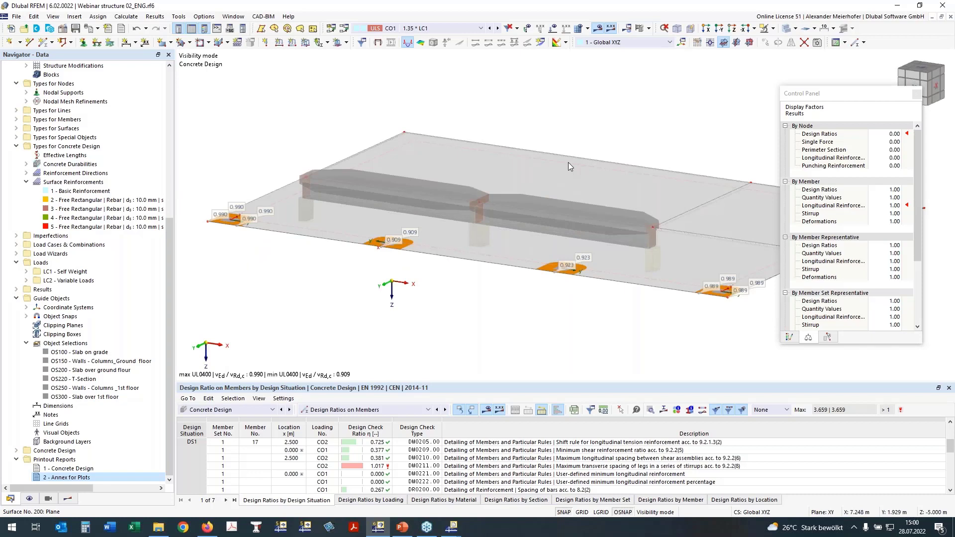
left_click(773, 29)
left_click(774, 95)
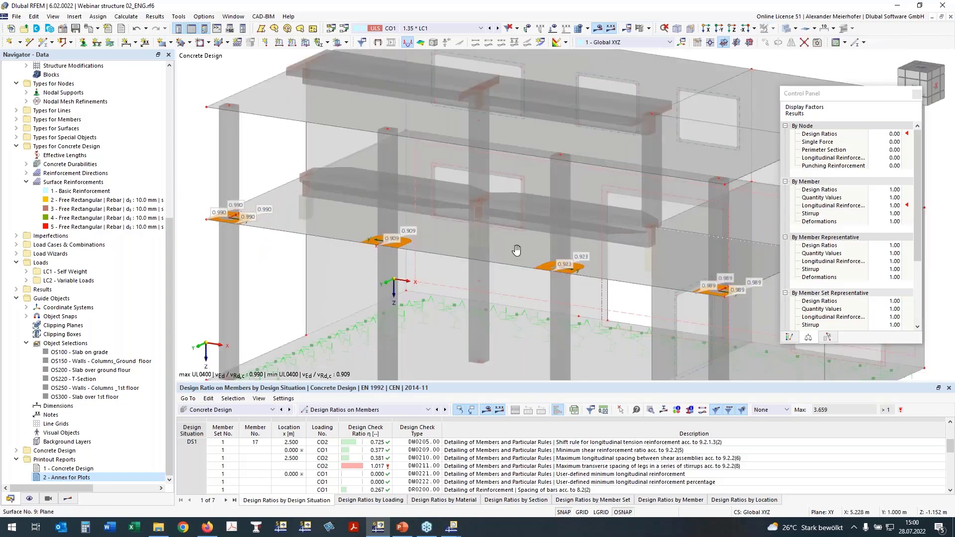
Orient the view to the building's front elevation with all floors and the foundation supports in frame
middle_click_drag(517, 250, 607, 214, "ctrl")
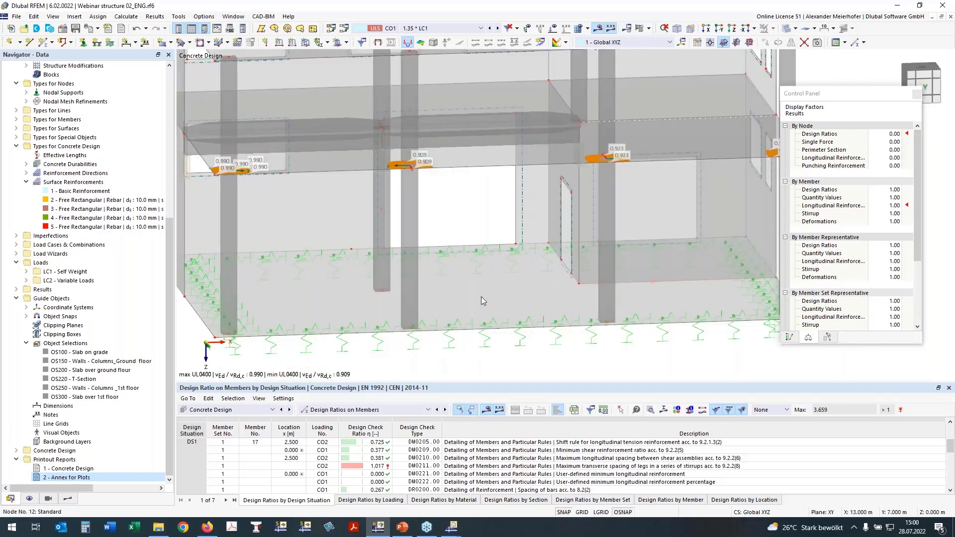
scroll(485, 296, "down", 1)
middle_click_drag(552, 309, 511, 274, "ctrl")
scroll(513, 275, "down", 3)
middle_click_drag(567, 313, 564, 302, "ctrl")
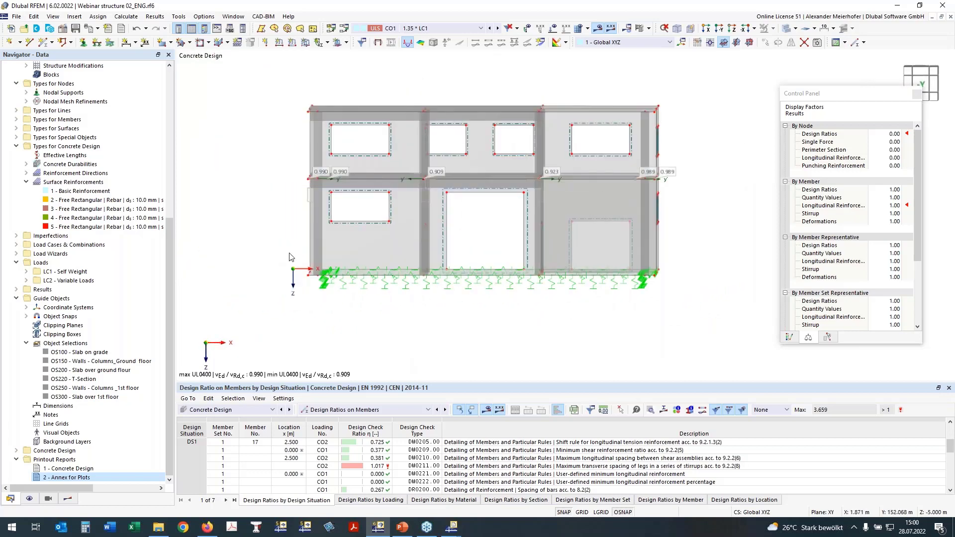
left_click_drag(277, 250, 678, 296)
middle_click_drag(368, 308, 368, 325, "ctrl")
right_click(368, 318)
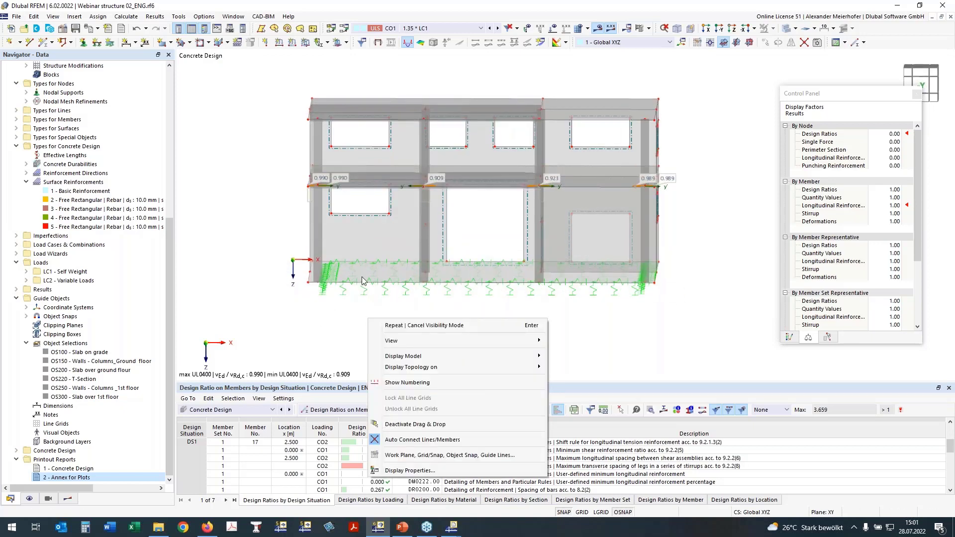
left_click(315, 324)
Window-select the slab on grade at the building's base, show only the selected objects, and view them in direction +Z
mouse_move(386, 322)
middle_mouse_down()
mouse_move(373, 318)
mouse_move(382, 312)
middle_mouse_up()
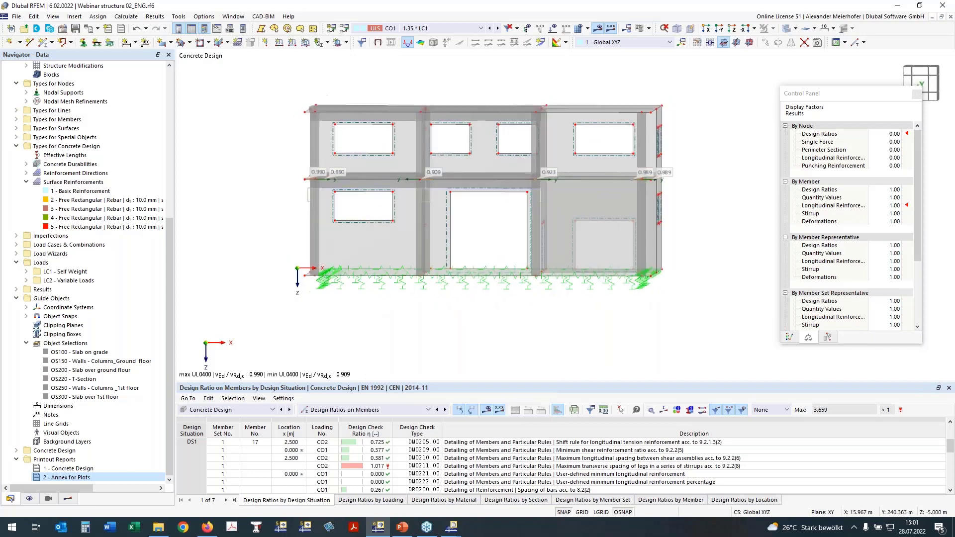
left_click_drag(293, 259, 699, 292)
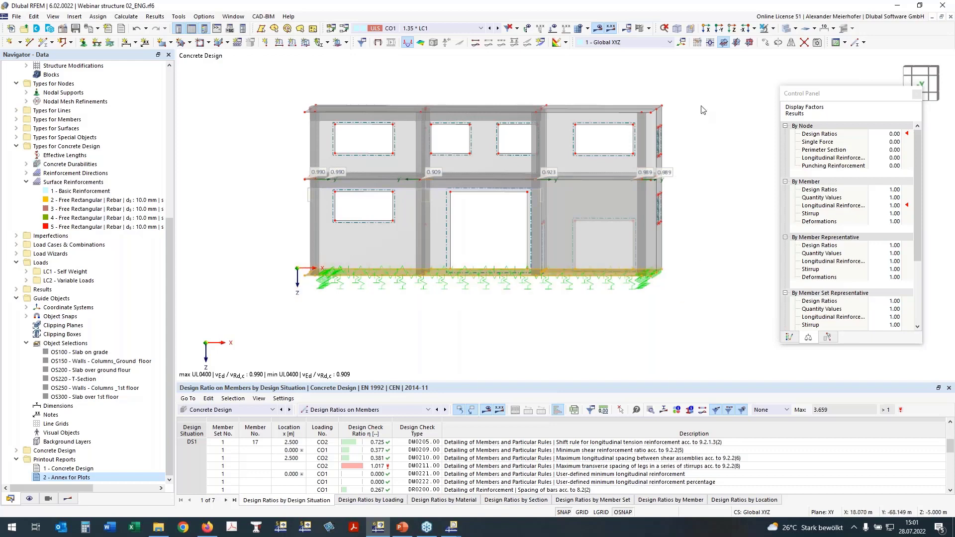
left_click(774, 28)
left_click(776, 44)
middle_click_drag(672, 150, 693, 181, "ctrl")
left_click(691, 182)
middle_click_drag(437, 228, 594, 261, "ctrl")
left_click(732, 29)
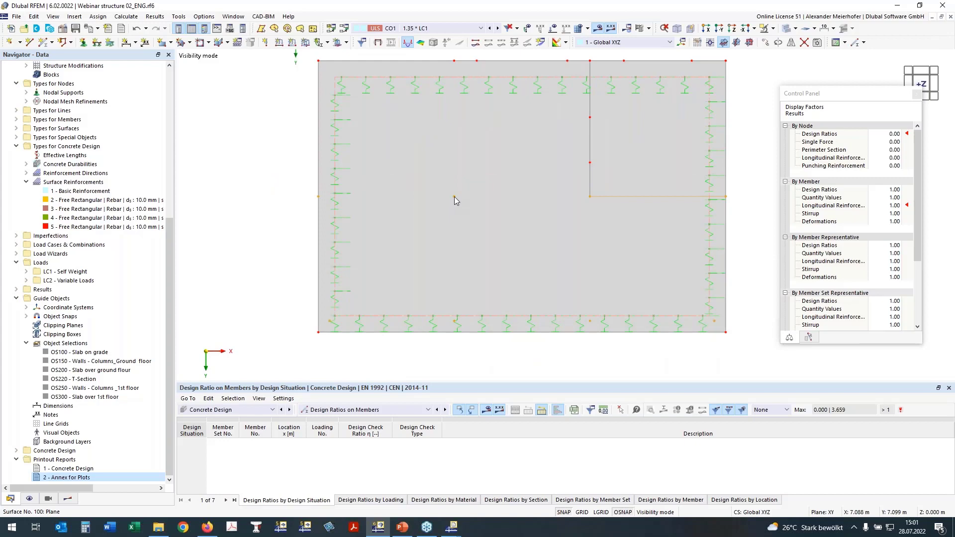
Edit the eight selected slab-on-grade nodes to activate punching design, accepting deletion of the Concrete Design results
right_click(454, 197)
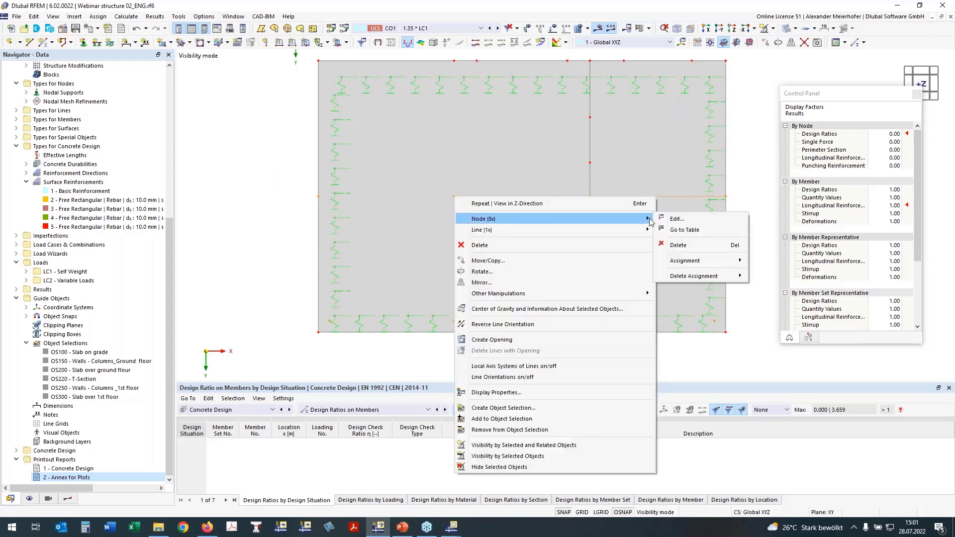
left_click(677, 219)
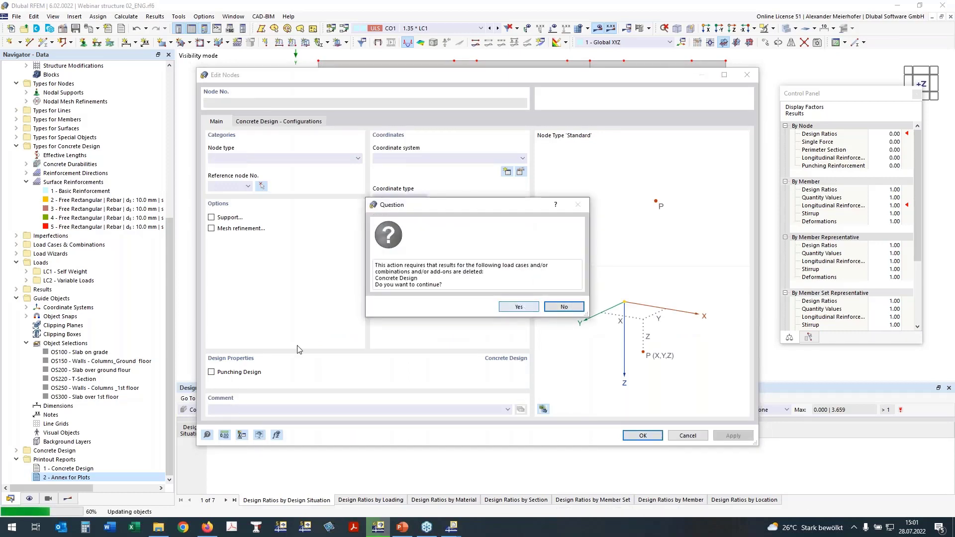
left_click(518, 307)
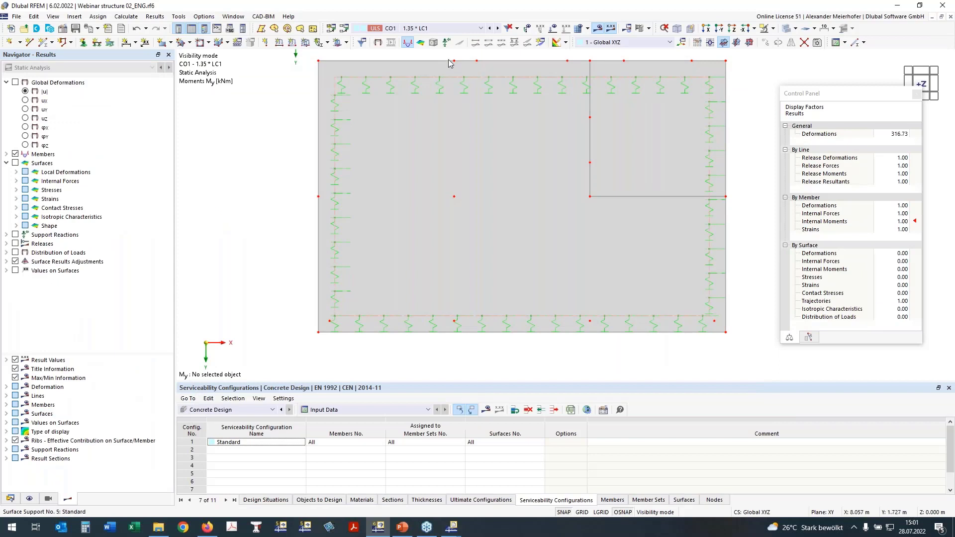
Assign the Basic Reinforcement surface reinforcement to surface 100 in addition to surface 200
left_click(10, 498)
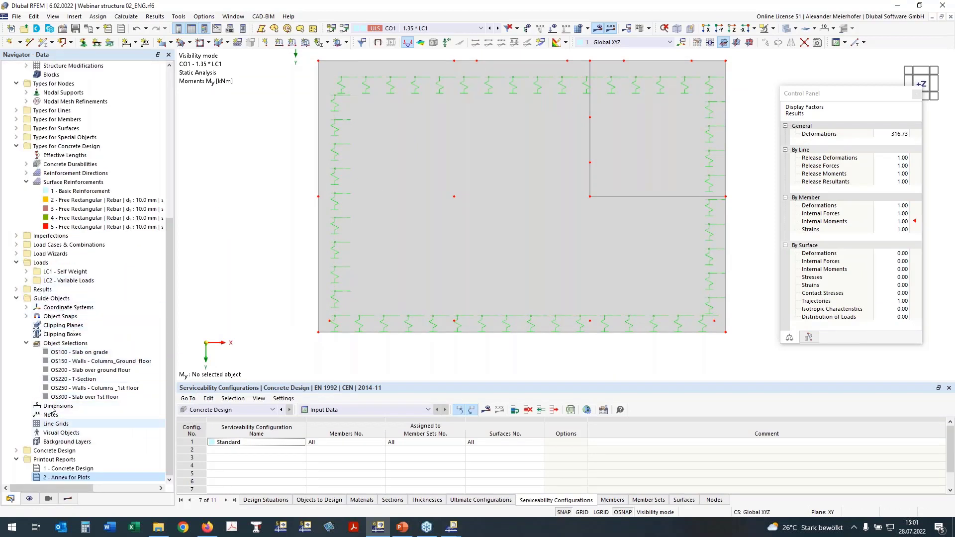
double_click(65, 192)
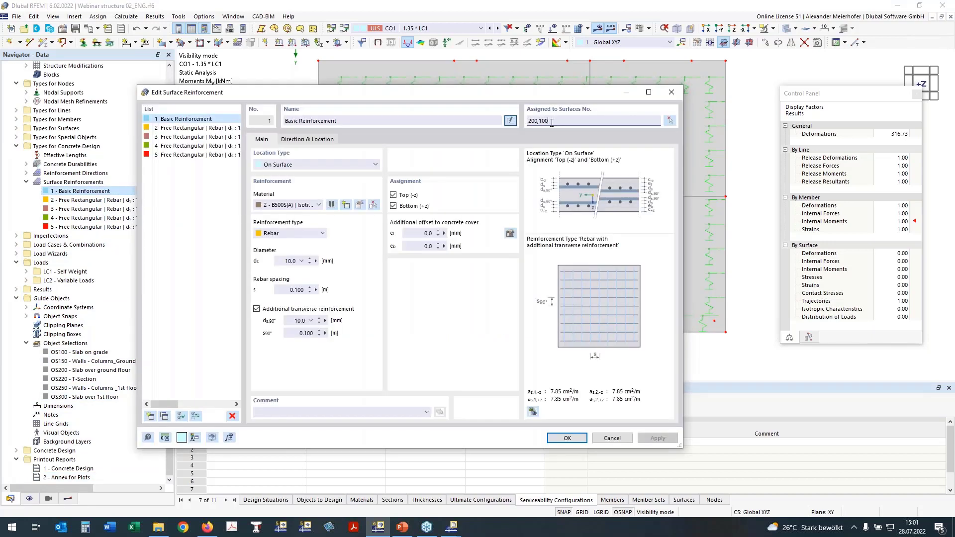
left_click(569, 438)
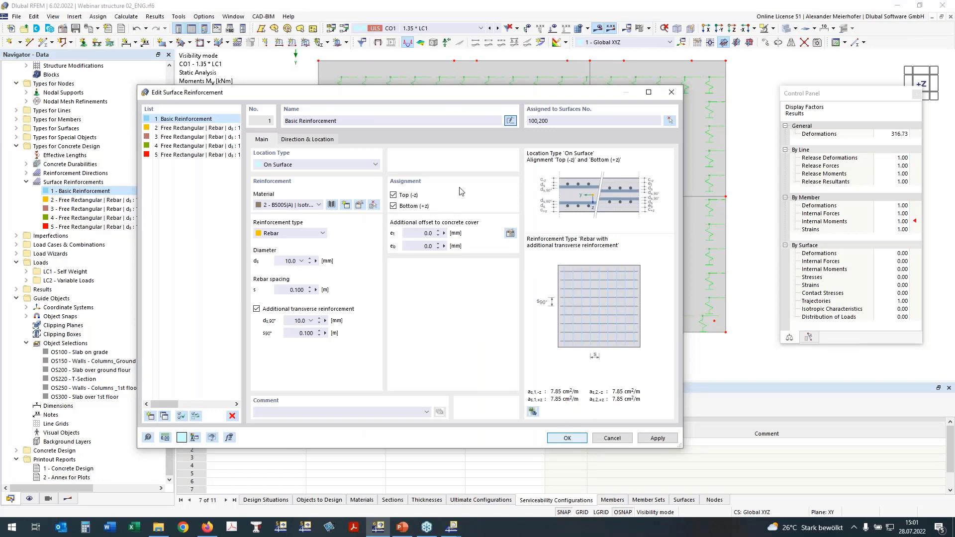
left_click(568, 438)
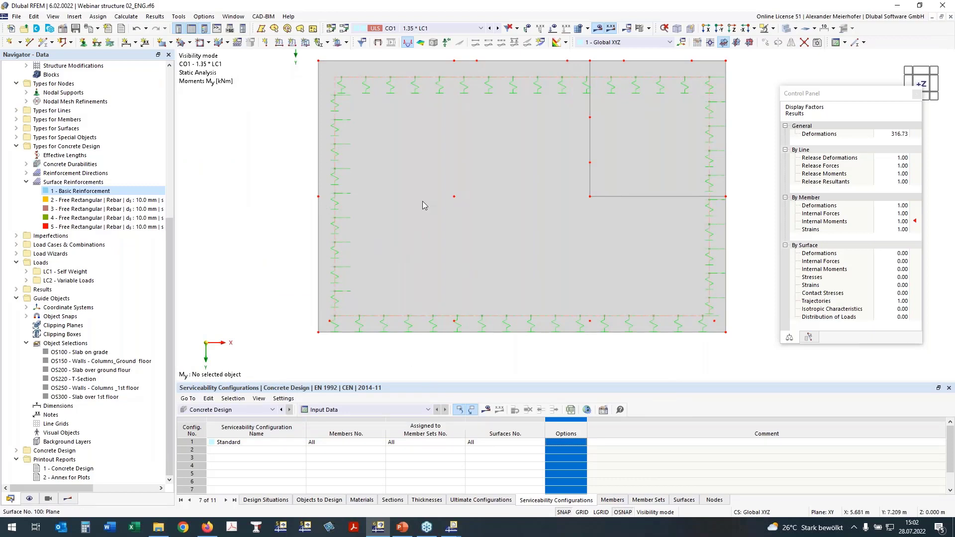
Cancel the visibility mode to show the whole building in an isometric-like view
middle_click_drag(322, 205, 338, 182, "ctrl")
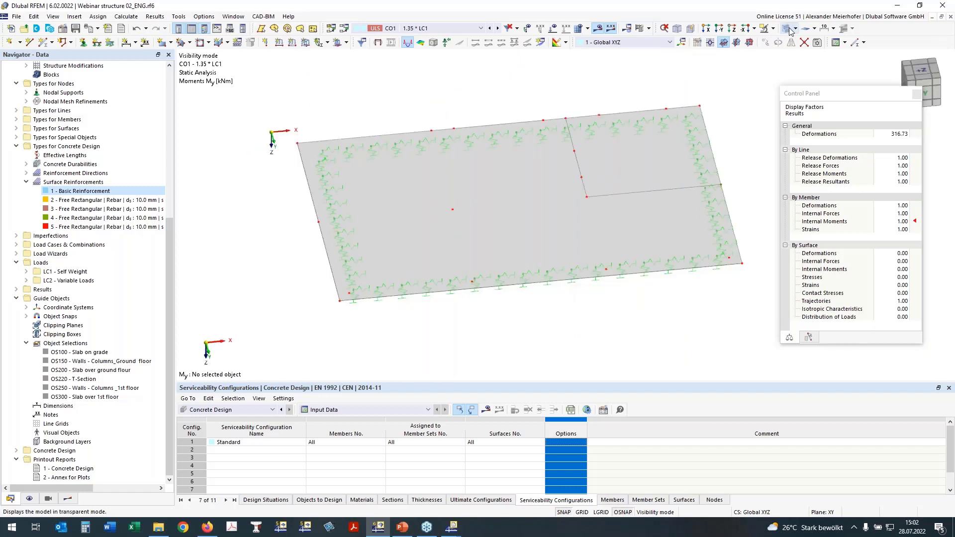
left_click(773, 30)
left_click(803, 95)
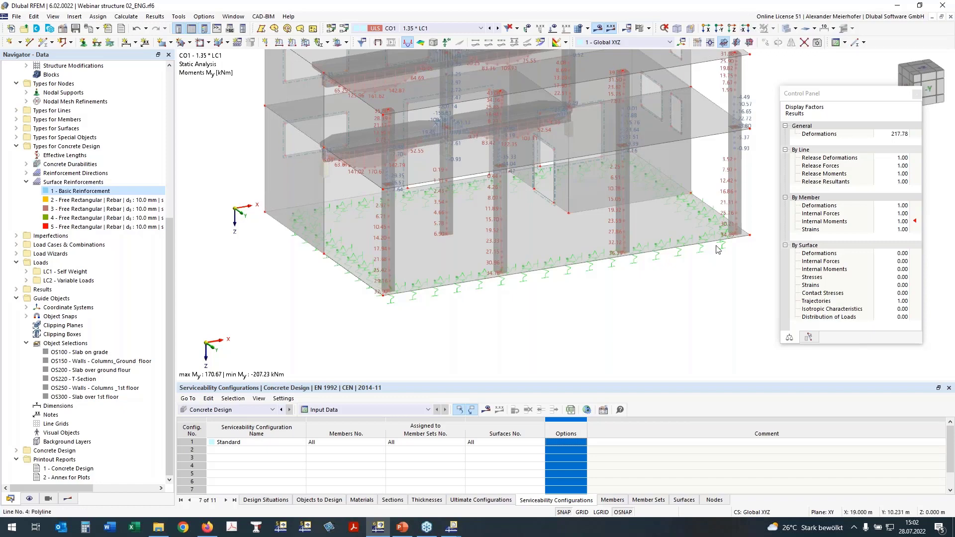
middle_click_drag(716, 250, 702, 236, "ctrl")
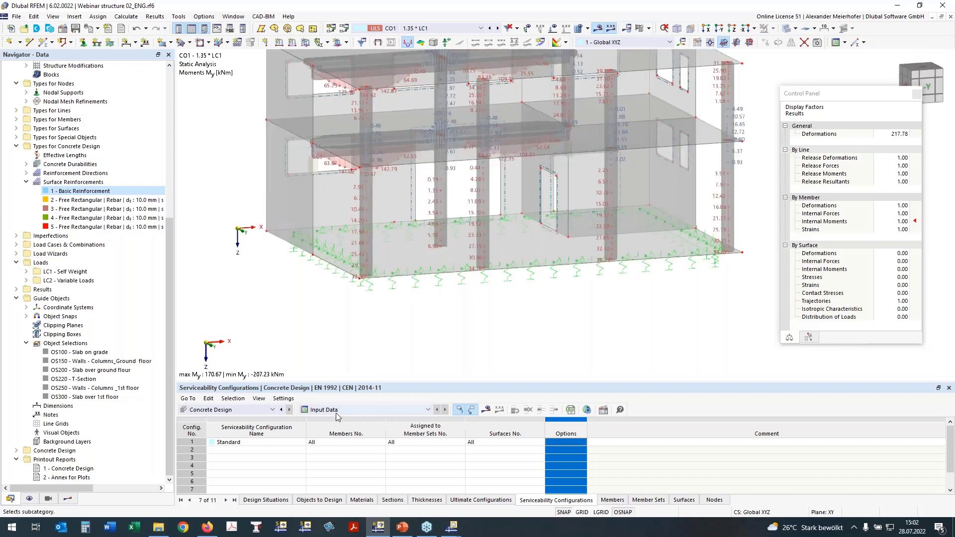
Remove the selected members and surfaces from the concrete design's Objects to Design
left_click(330, 501)
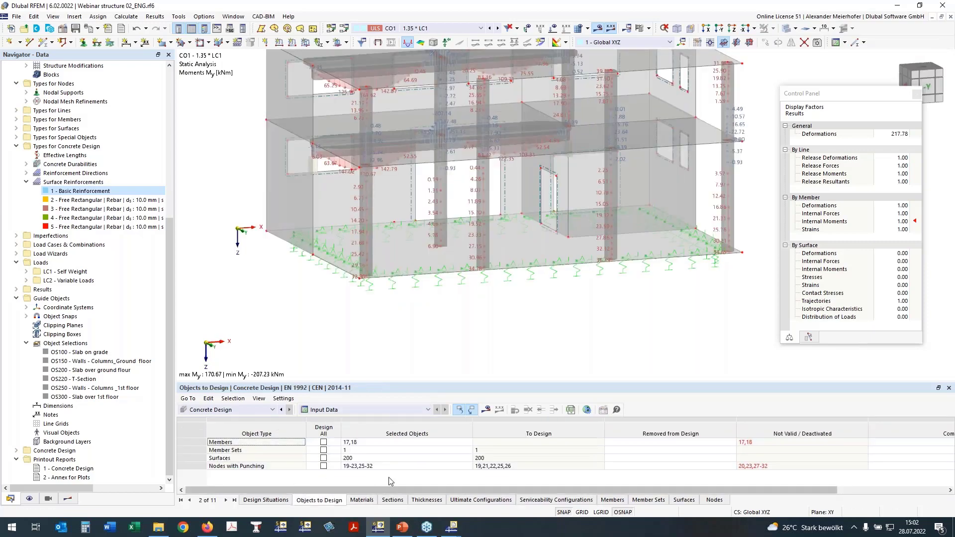
left_click(353, 443)
key("Delete")
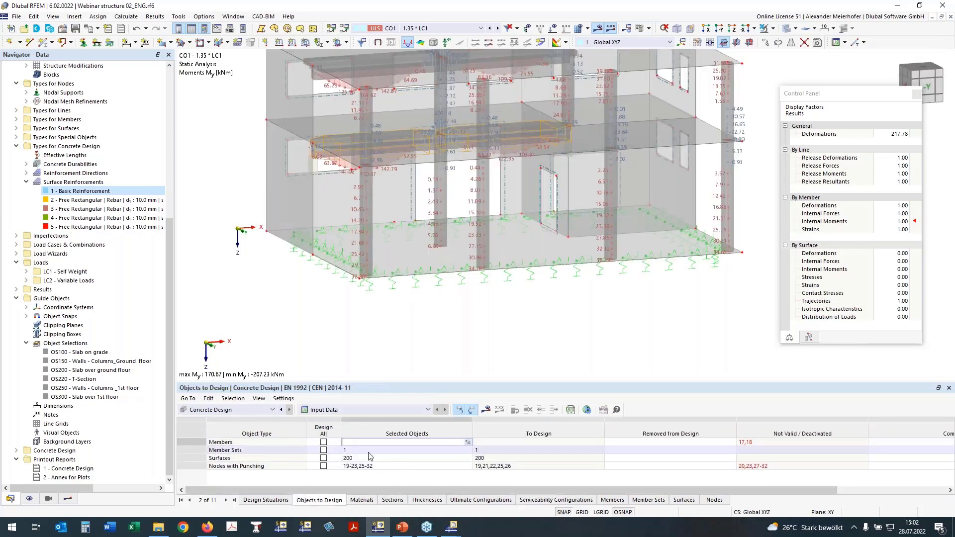
left_click(363, 451)
key("Delete")
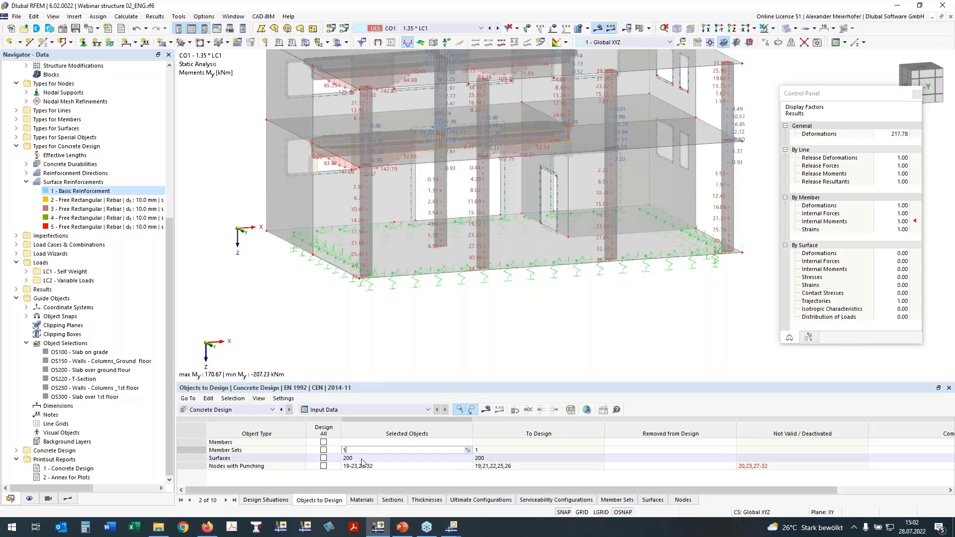
left_click(361, 459)
key("Delete")
Replace the nodes with punching by window-selecting nodes 5,7,10-12,14,16,34 at the building's base in a wireframe side view
left_click(358, 466)
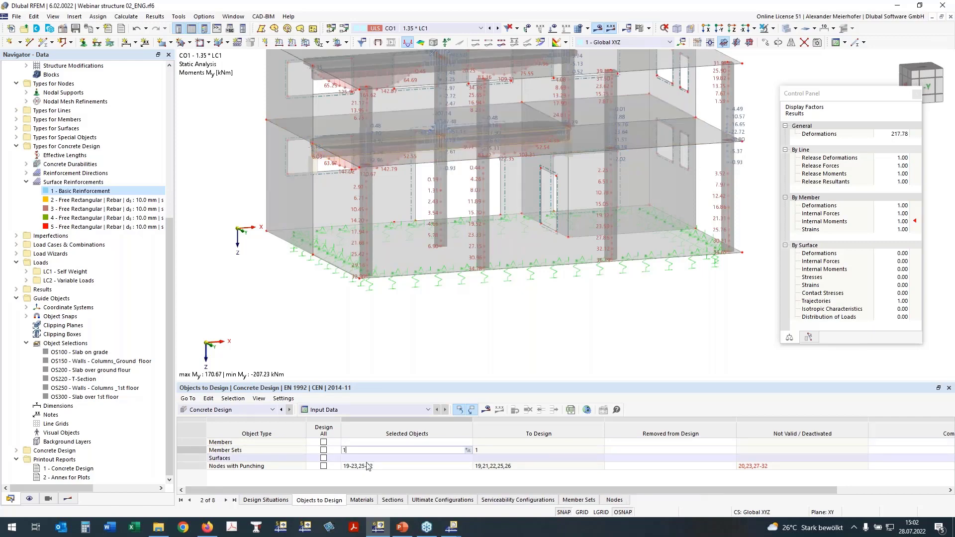
left_click(468, 467)
middle_click_drag(355, 337, 498, 326, "ctrl")
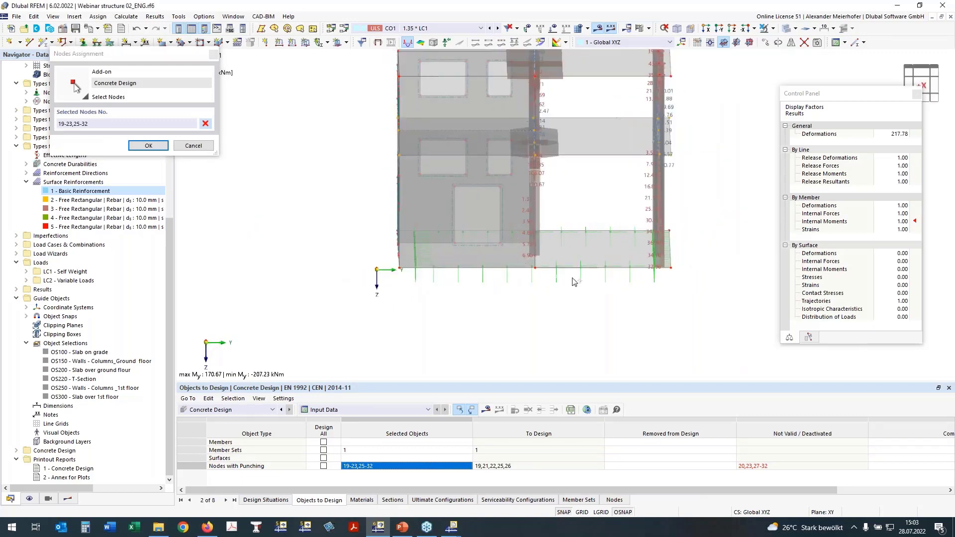
left_click(782, 28)
mouse_move(516, 214)
left_mouse_down()
mouse_move(589, 277)
mouse_move(667, 294)
left_mouse_up()
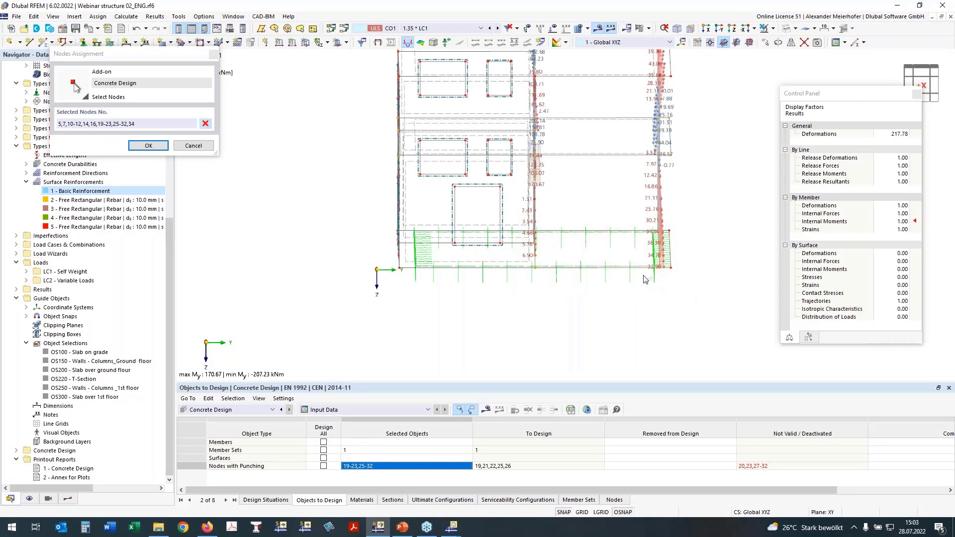
left_click(209, 126)
left_click(206, 124)
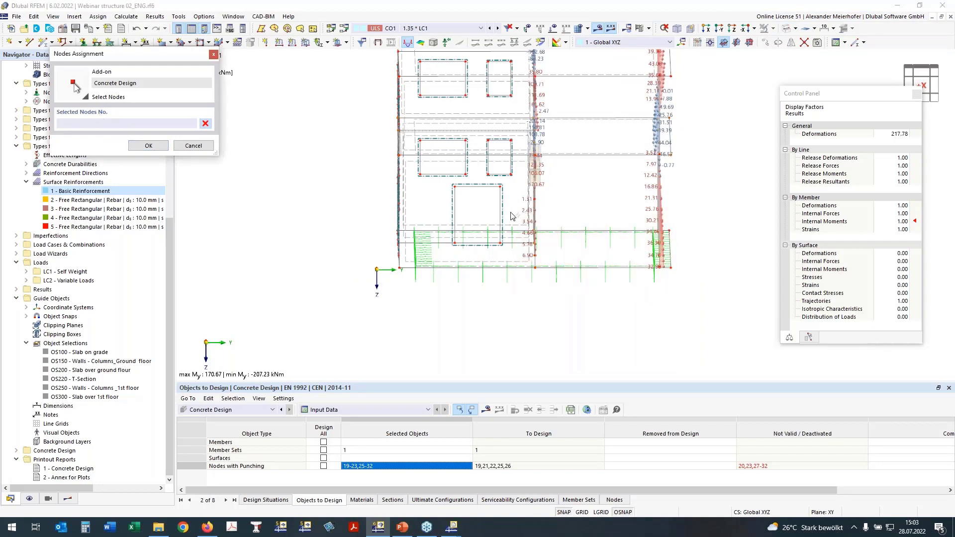
left_click_drag(512, 215, 678, 300)
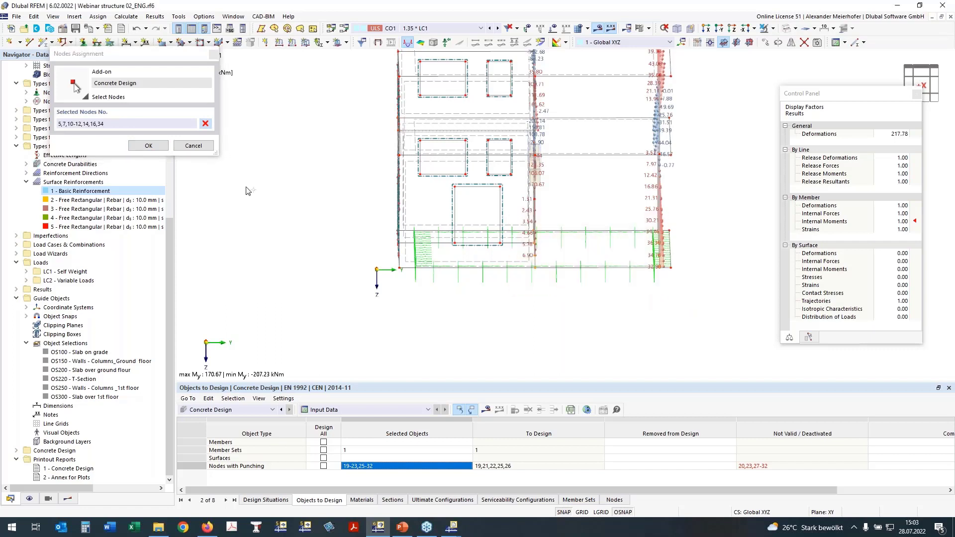
left_click(147, 146)
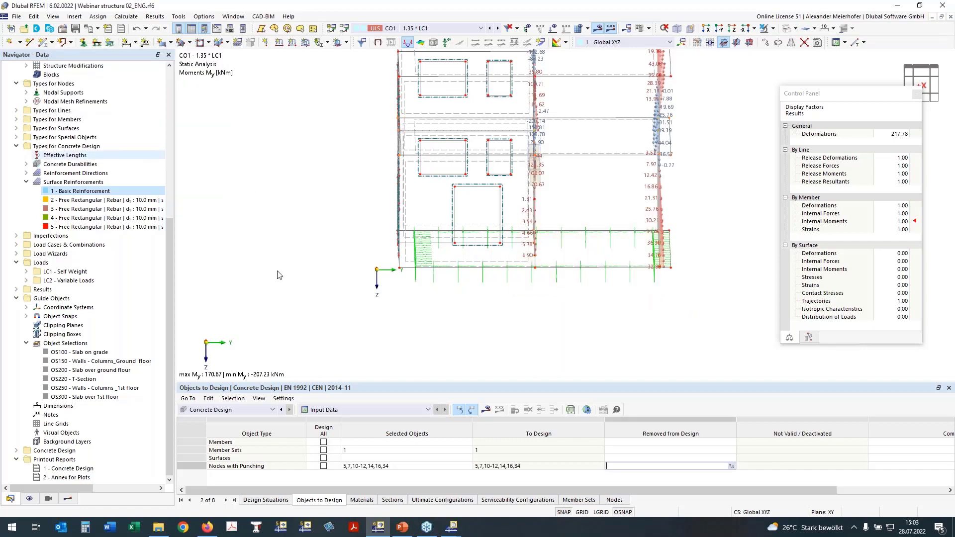
Clear the member sets from the objects to design and run the Concrete Design calculation
left_click(402, 451)
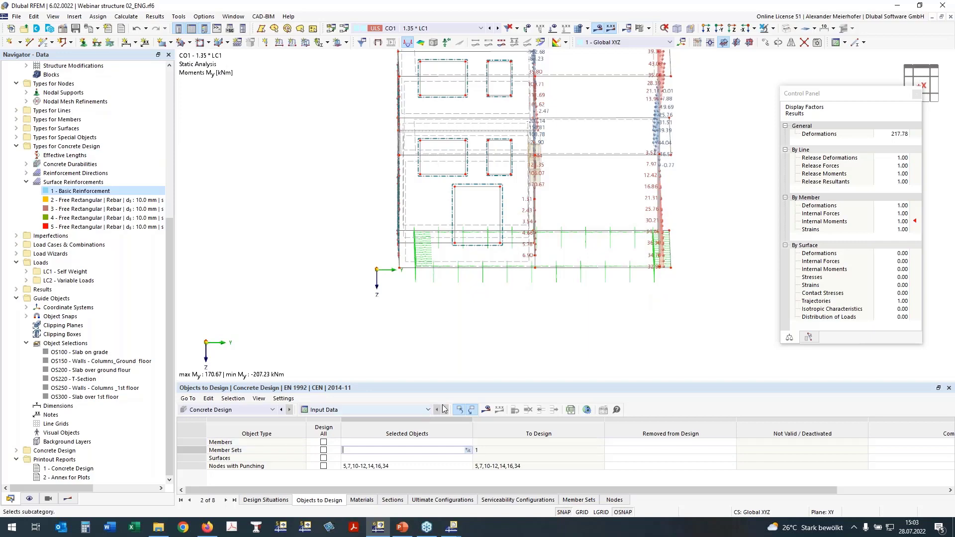
key("Return")
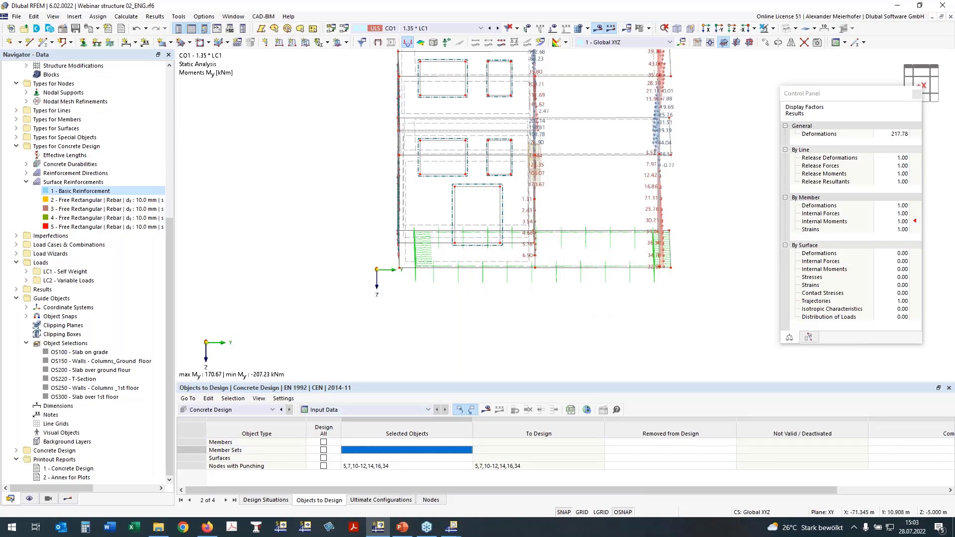
left_click(487, 409)
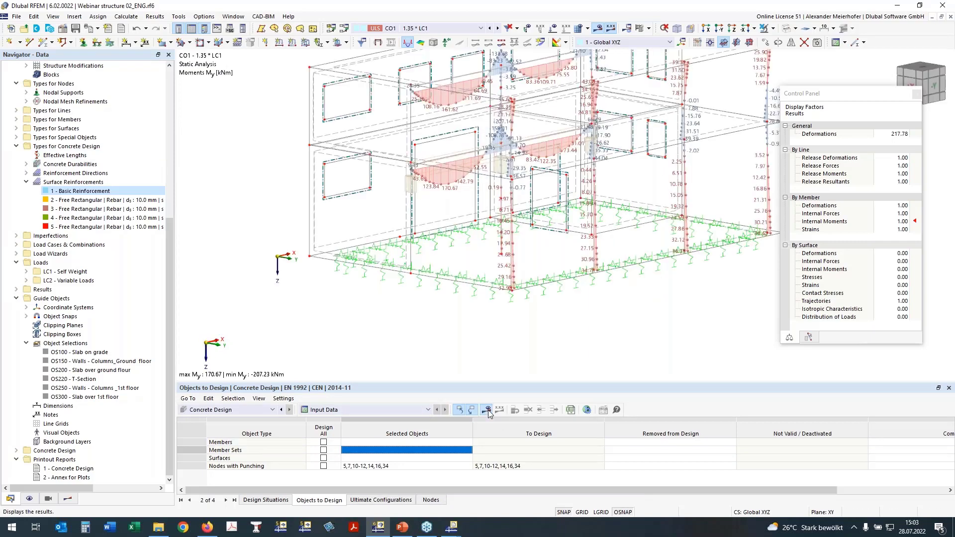
left_click(488, 410)
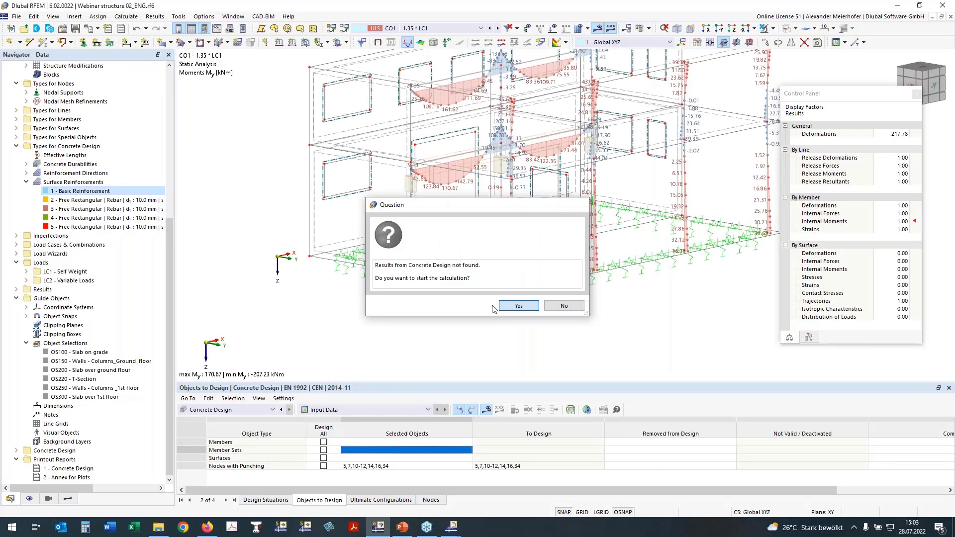
left_click(502, 306)
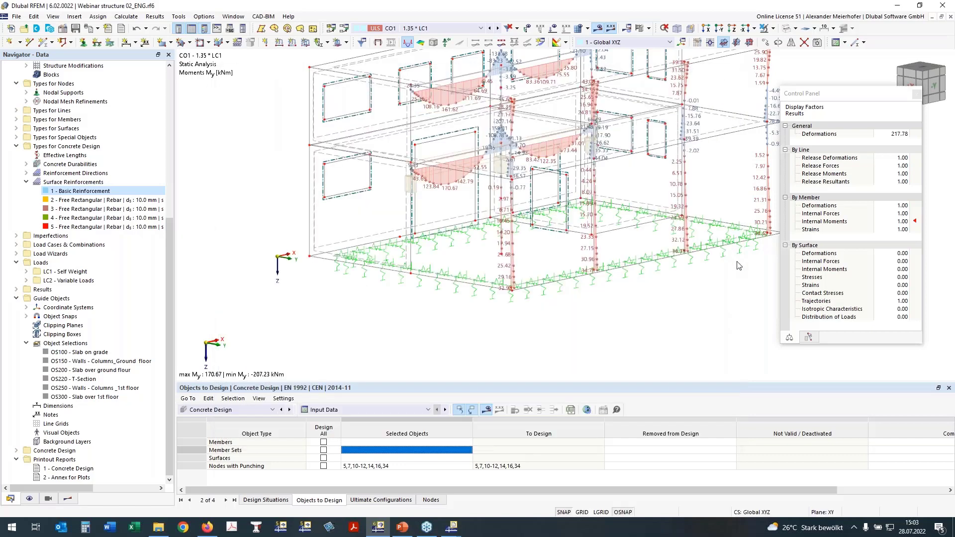
Window-select the slab on grade in the front view, show only the selected objects, and view them in direction +Z
middle_click_drag(638, 318, 491, 304, "ctrl")
left_click_drag(290, 220, 748, 280)
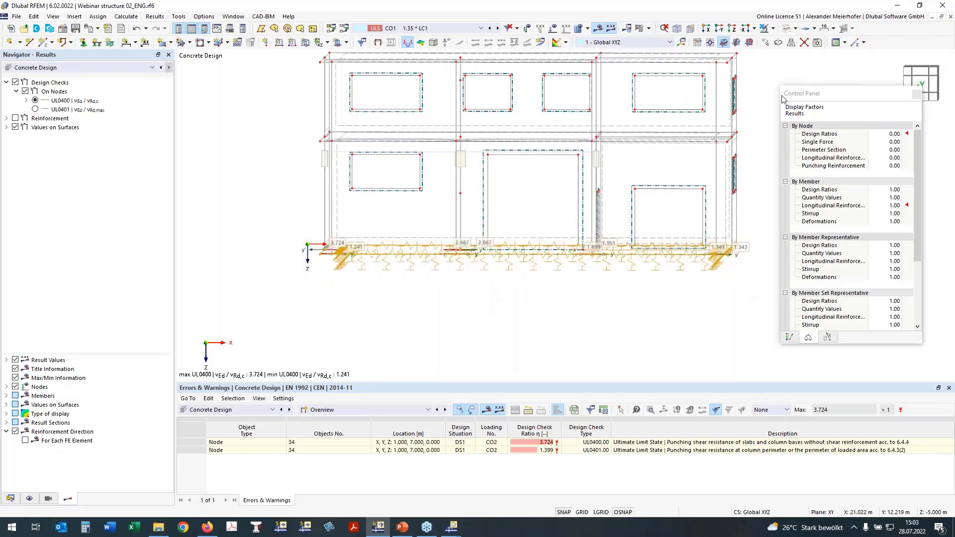
left_click(769, 58)
left_click(732, 28)
middle_click_drag(508, 166, 386, 188)
key("Escape")
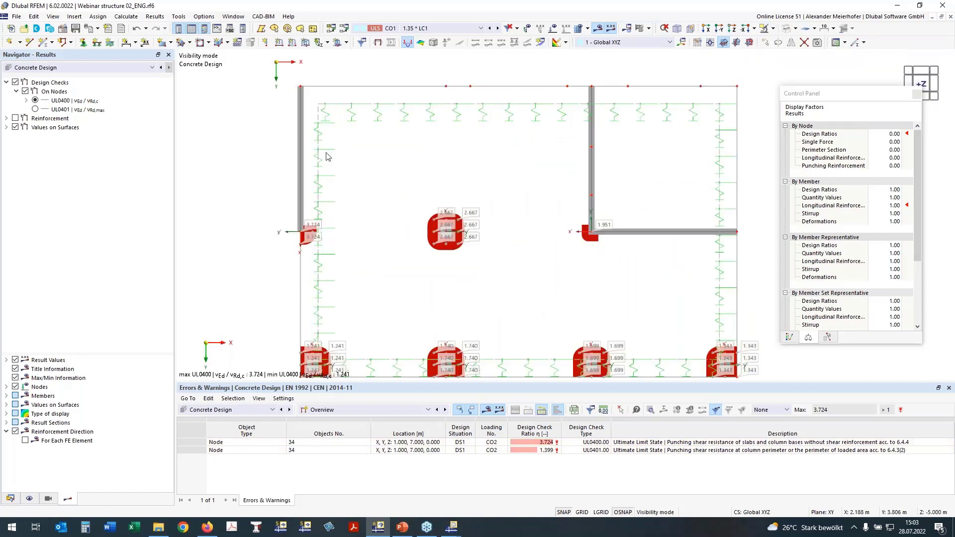
Examine the UL0400 punching design ratios at the wall end, wall corner and columns on the slab on grade
scroll(326, 149, "up", 3)
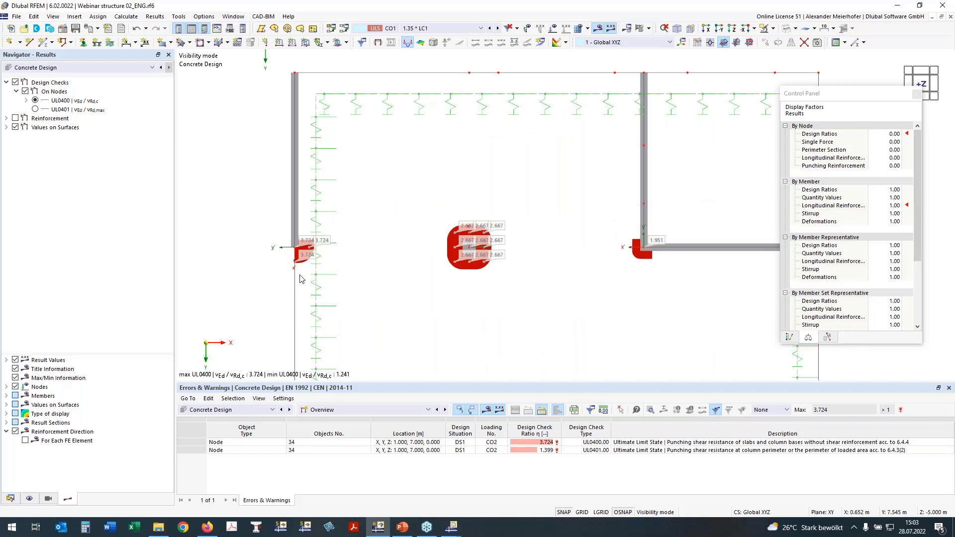
scroll(301, 272, "up", 4)
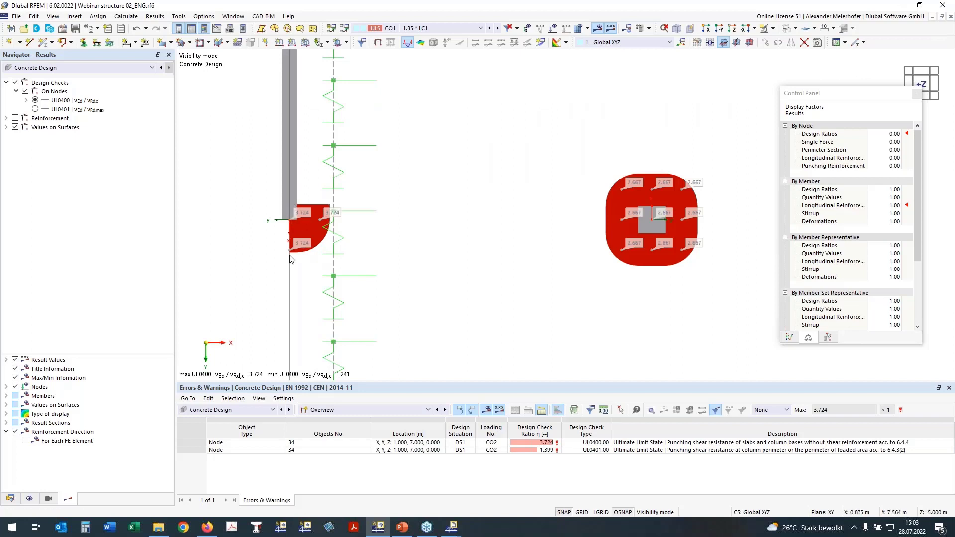
scroll(298, 214, "down", 2)
scroll(530, 224, "down", 1)
middle_click_drag(530, 225, 454, 183)
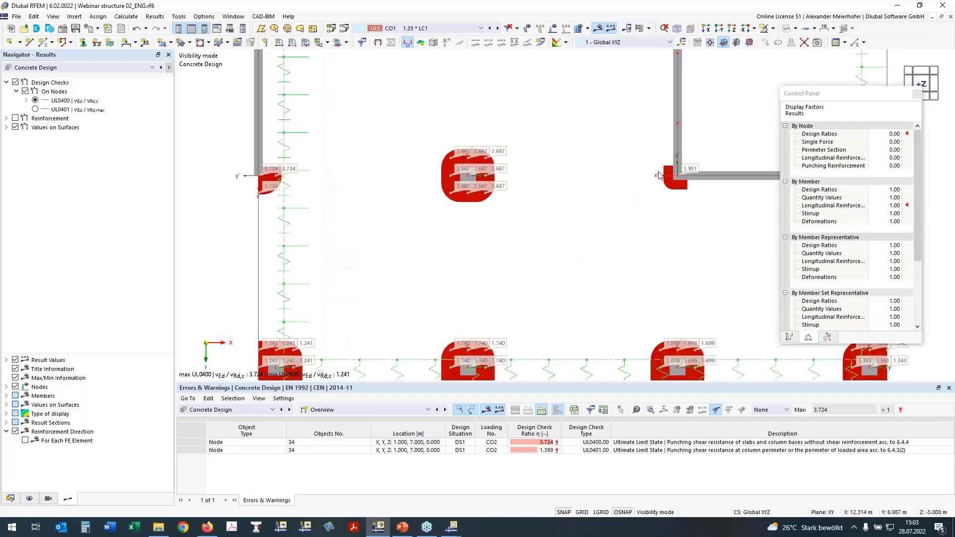
middle_click_drag(667, 205, 632, 177)
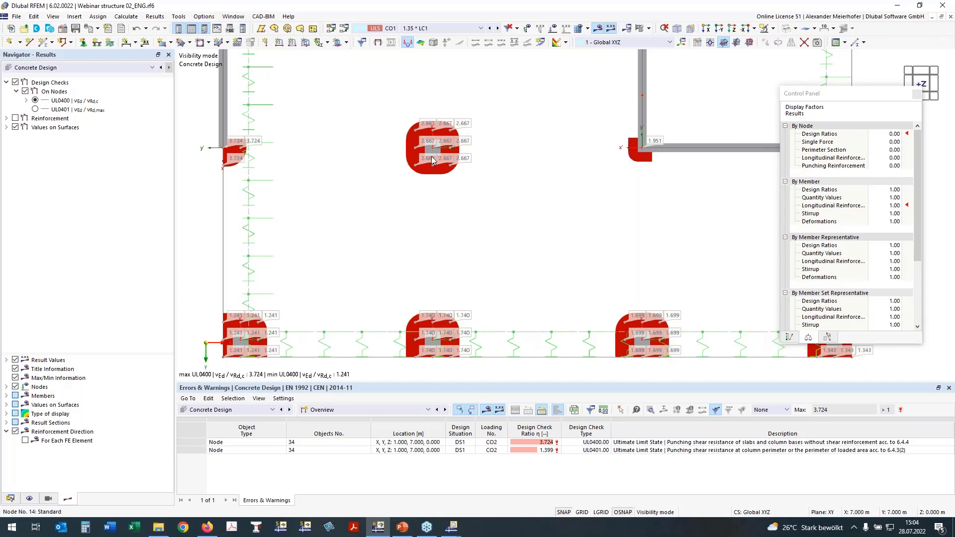
middle_click_drag(488, 224, 468, 207)
scroll(467, 207, "down", 2)
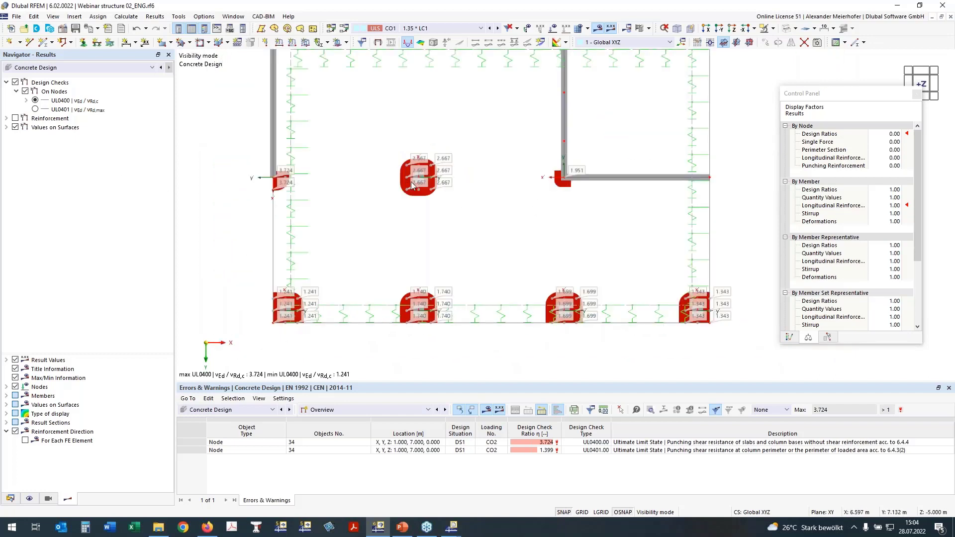
Hide the design checks on nodes and display the required longitudinal reinforcement as,req,1,+z (bottom) on nodes instead
left_click(7, 118)
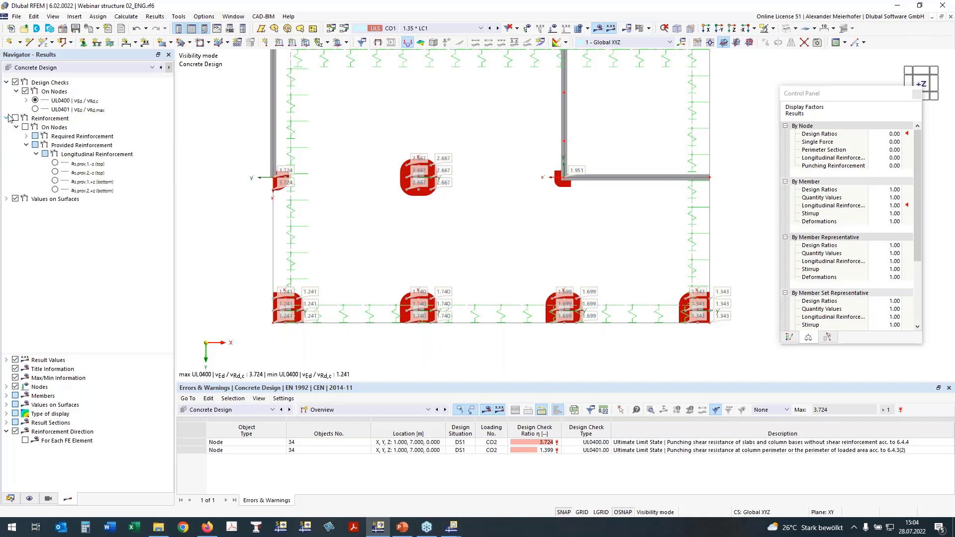
left_click(17, 119)
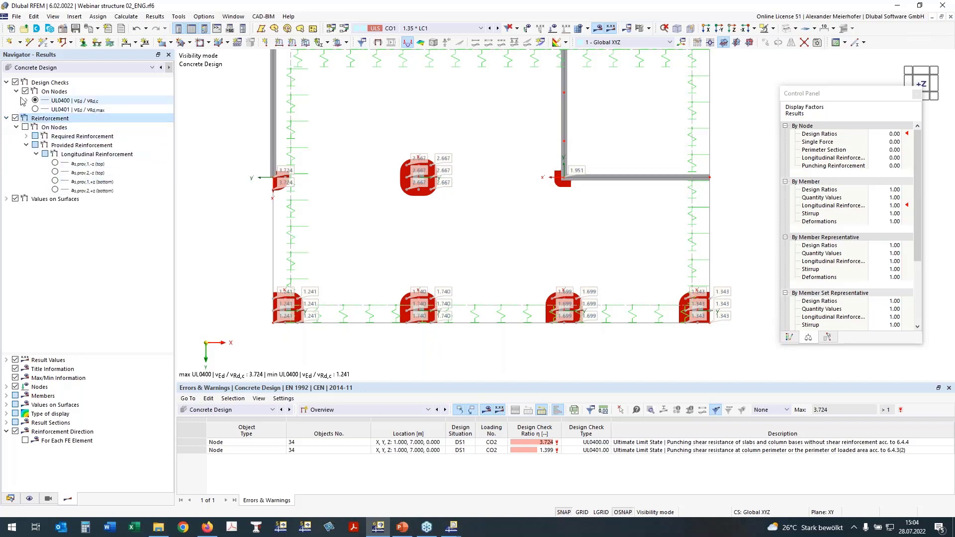
left_click(25, 91)
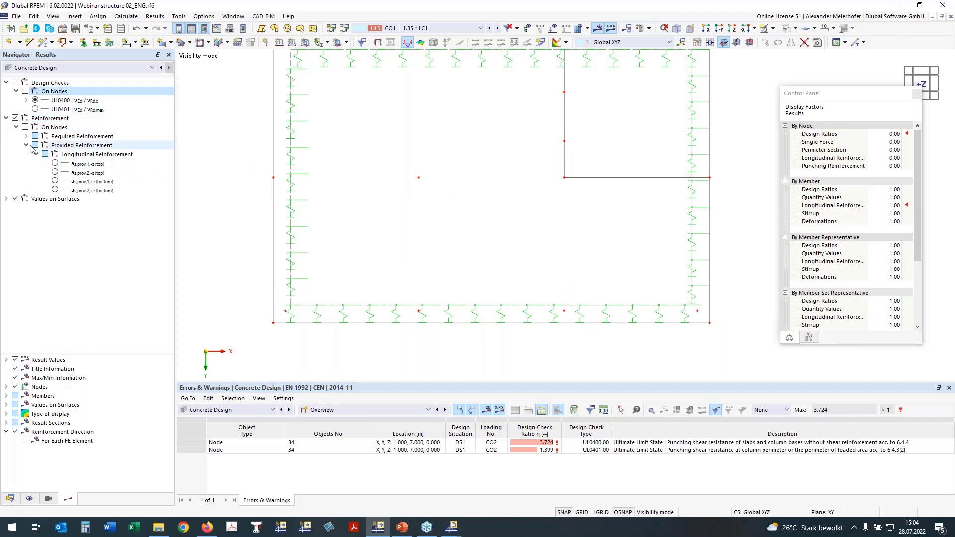
left_click(27, 145)
left_click(26, 135)
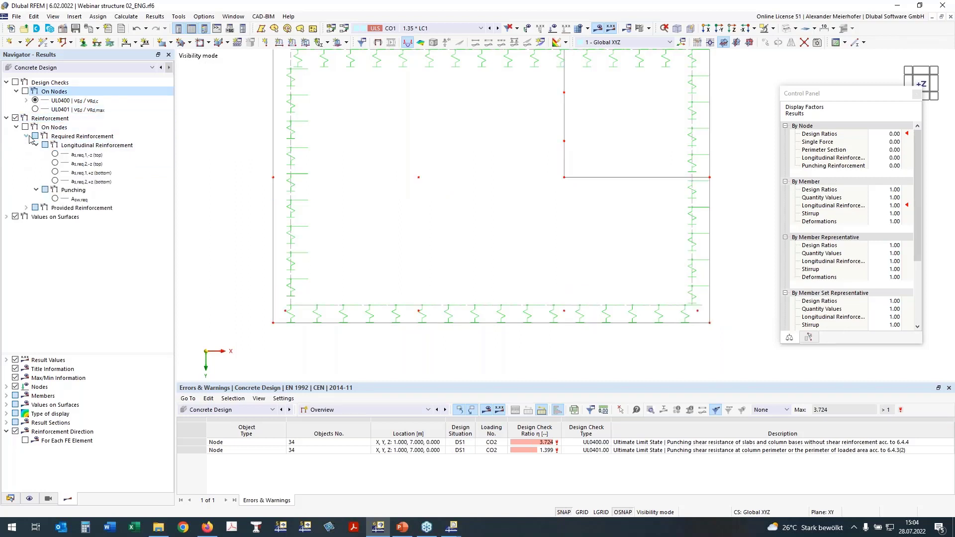
left_click(55, 199)
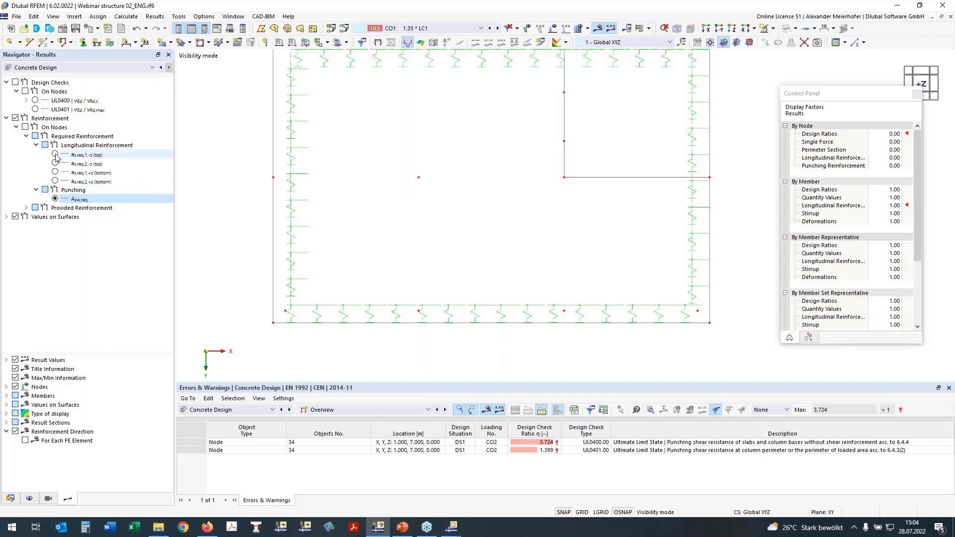
left_click(55, 172)
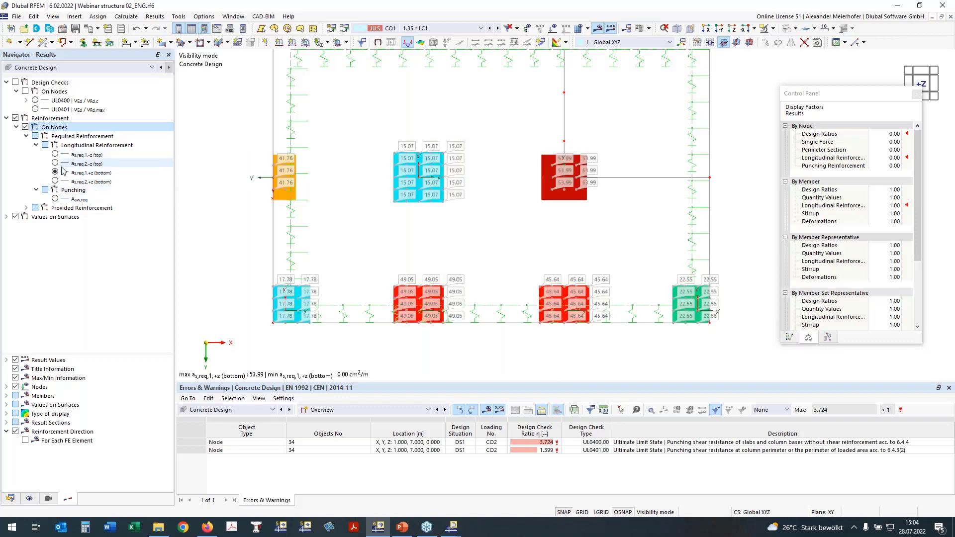
Compare the required punching reinforcement Asw,req with the required bottom longitudinal reinforcement in directions 2 and 1 on the nodes
left_click(55, 198)
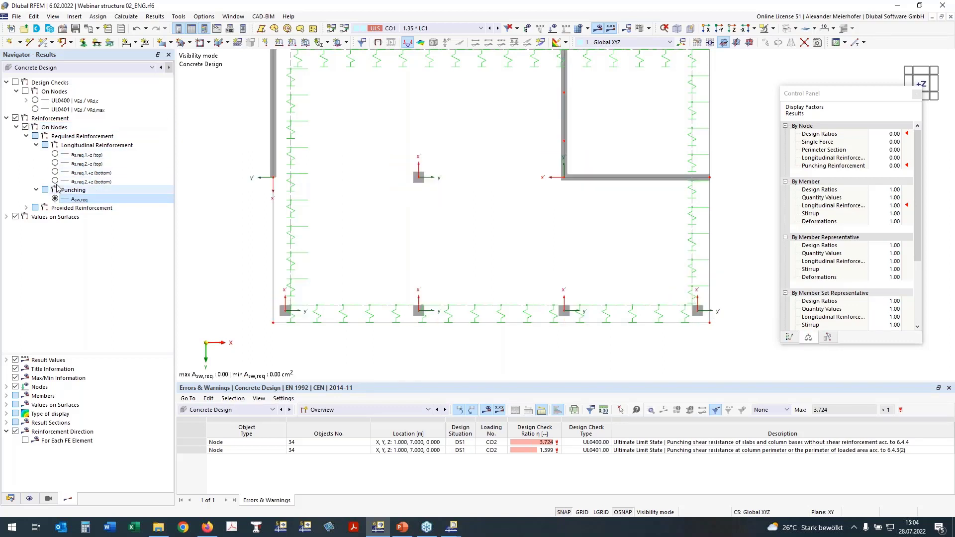
left_click(55, 182)
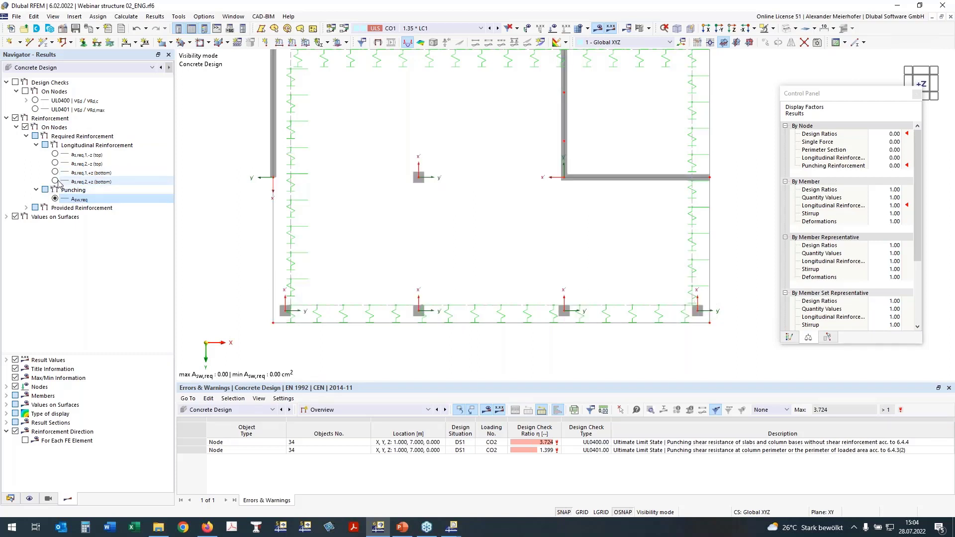
left_click(54, 182)
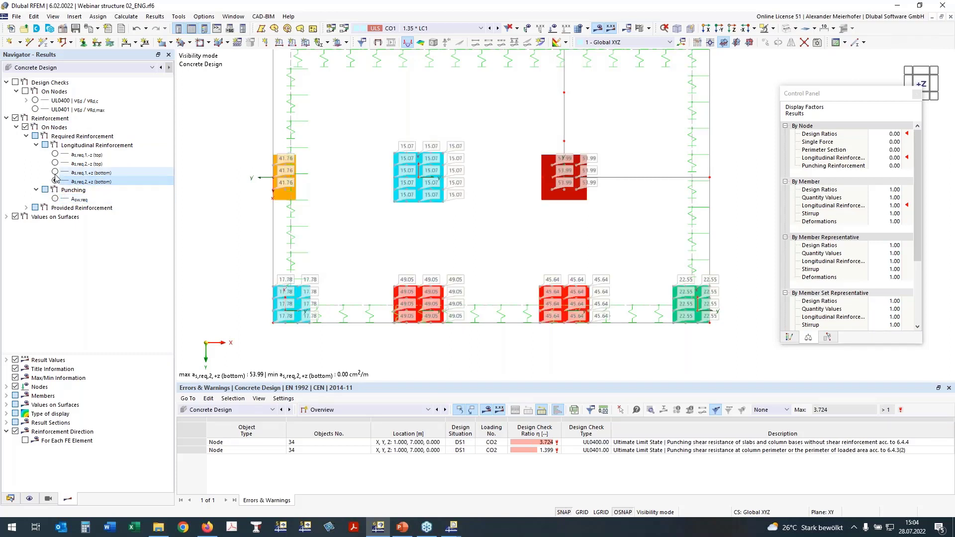
left_click(55, 171)
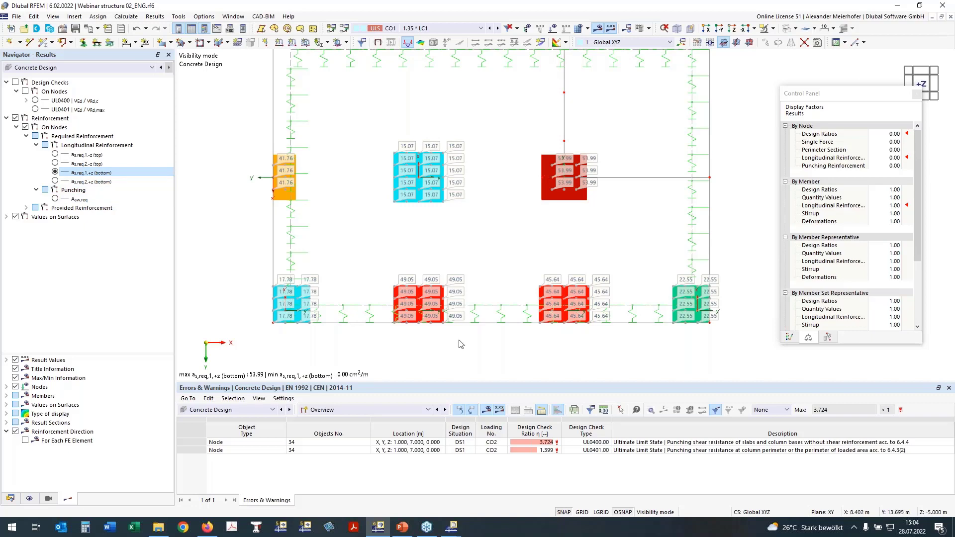
Show the slab on grade's reinforcement results in a 3D view and cancel the visibility mode to display all objects
scroll(461, 344, "down", 1)
middle_click_drag(748, 233, 421, 209)
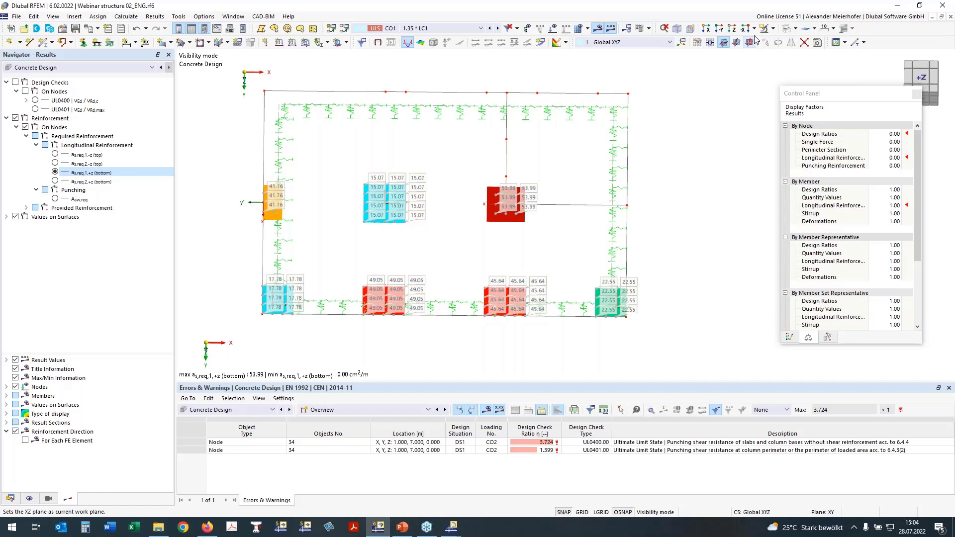
left_click(680, 29)
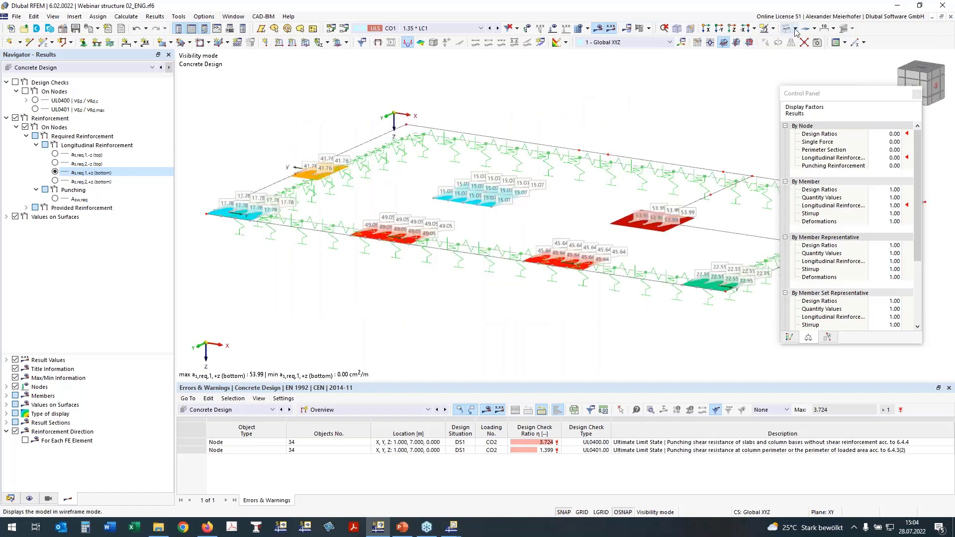
left_click(774, 30)
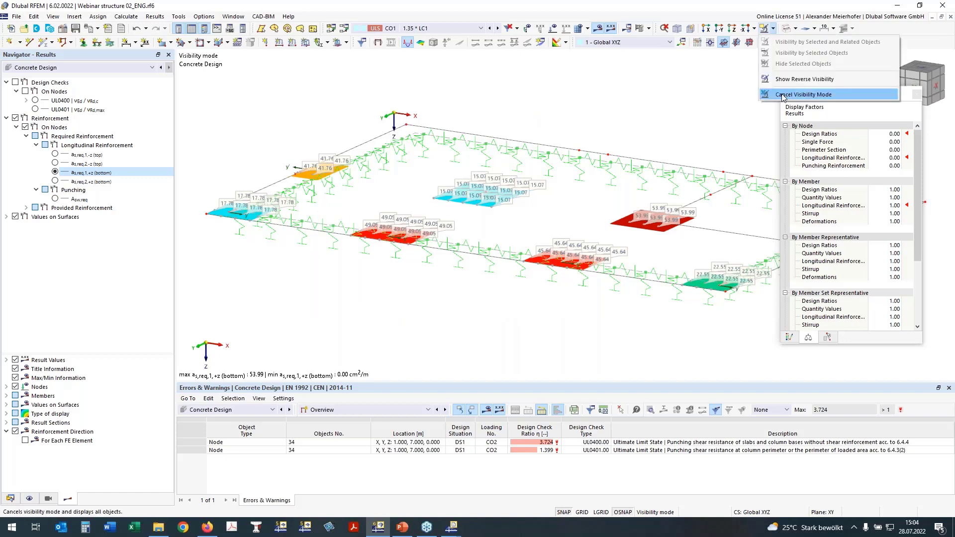
left_click(784, 95)
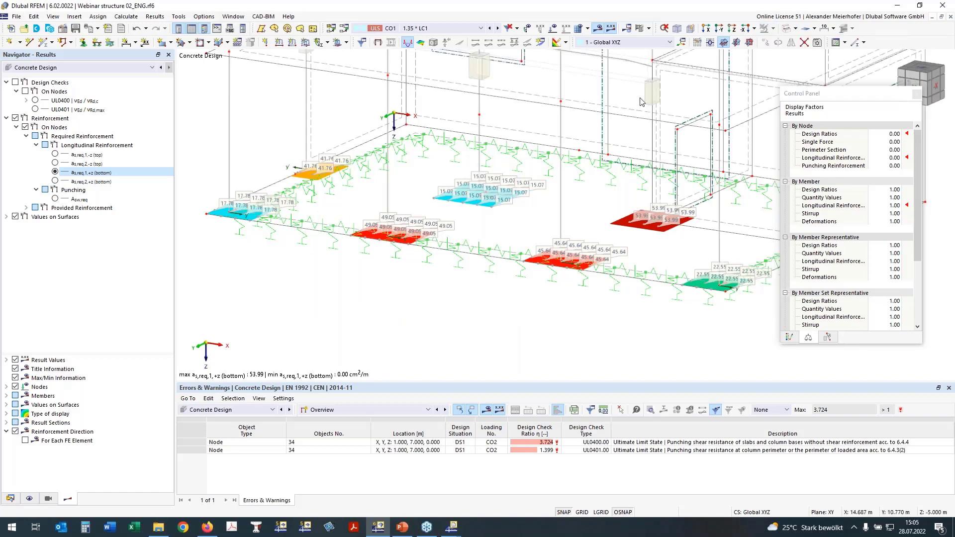
middle_click_drag(717, 117, 643, 129, "ctrl")
scroll(432, 236, "up", 2)
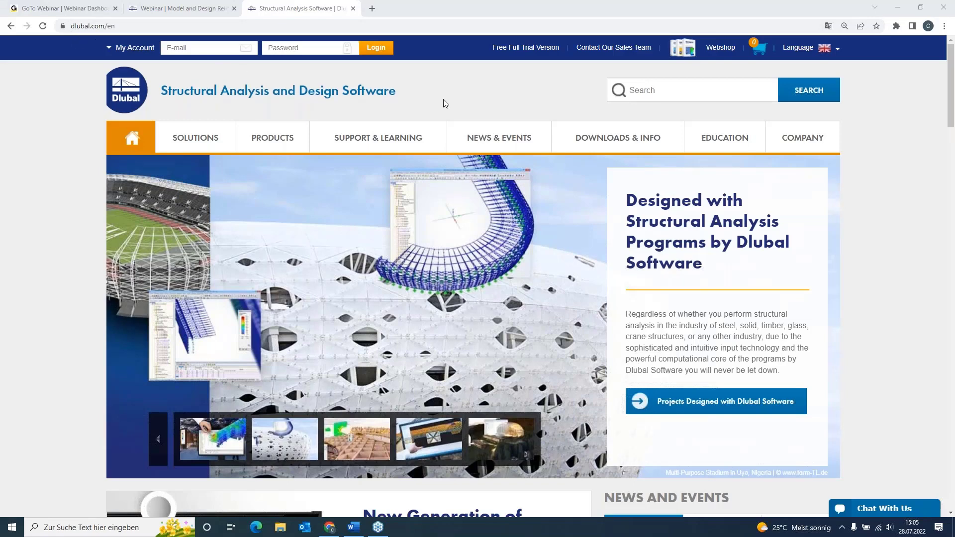
Switch to the Dlubal website in Chrome, open the Free Full Trial Version page and look through the available program downloads
left_click(534, 48)
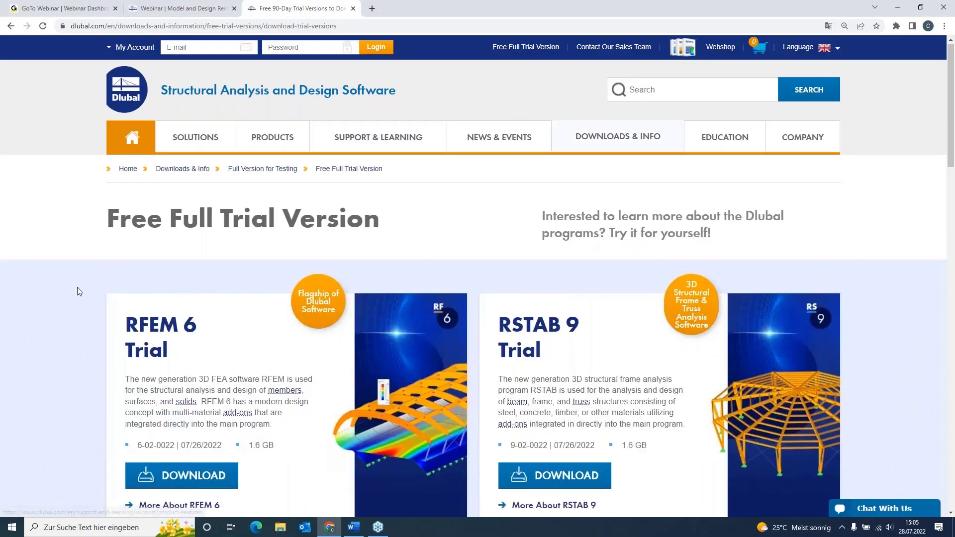
scroll(78, 292, "down", 1)
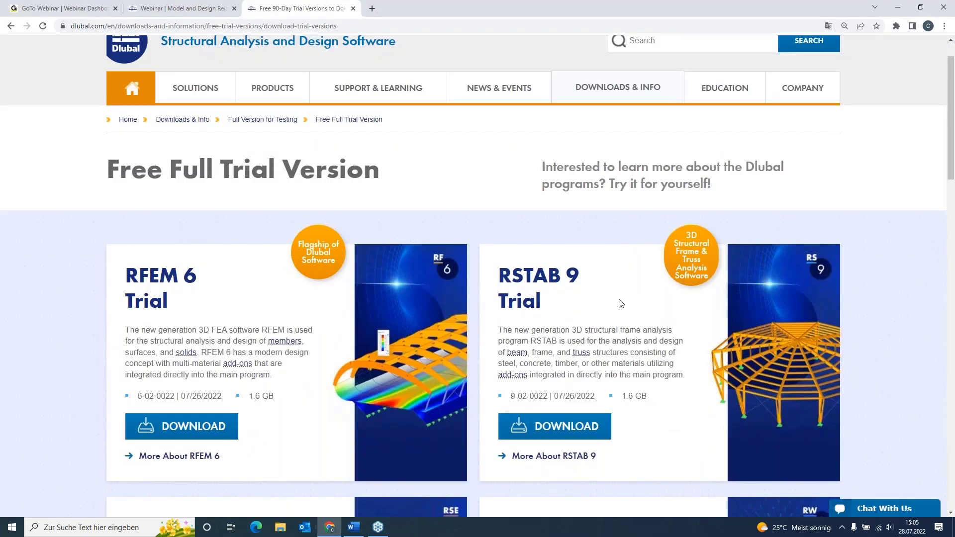
scroll(77, 261, "down", 3)
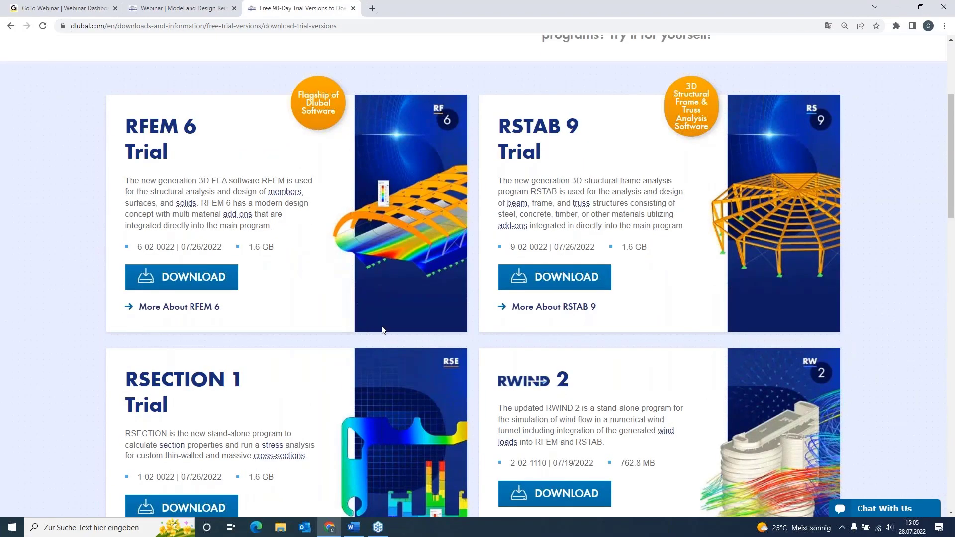
scroll(295, 299, "up", 2)
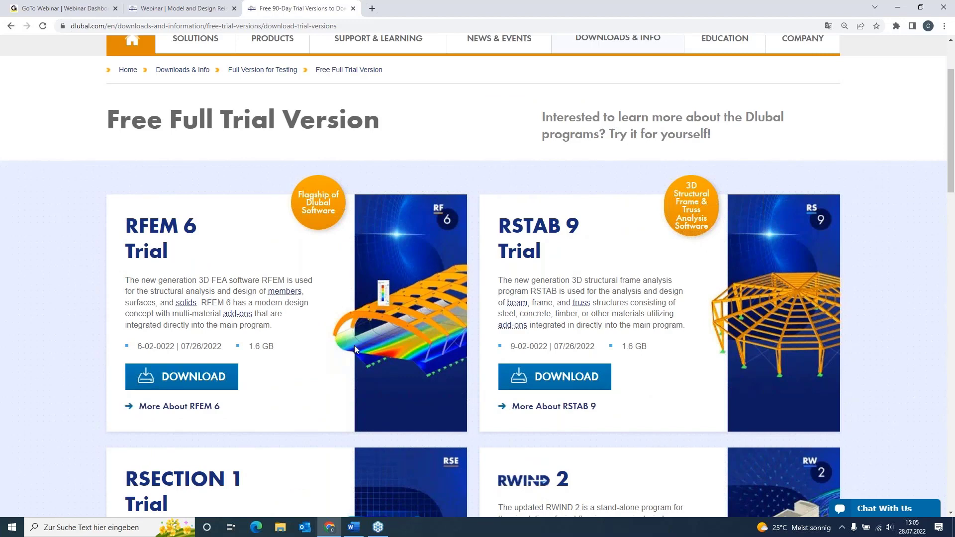
scroll(368, 335, "up", 2)
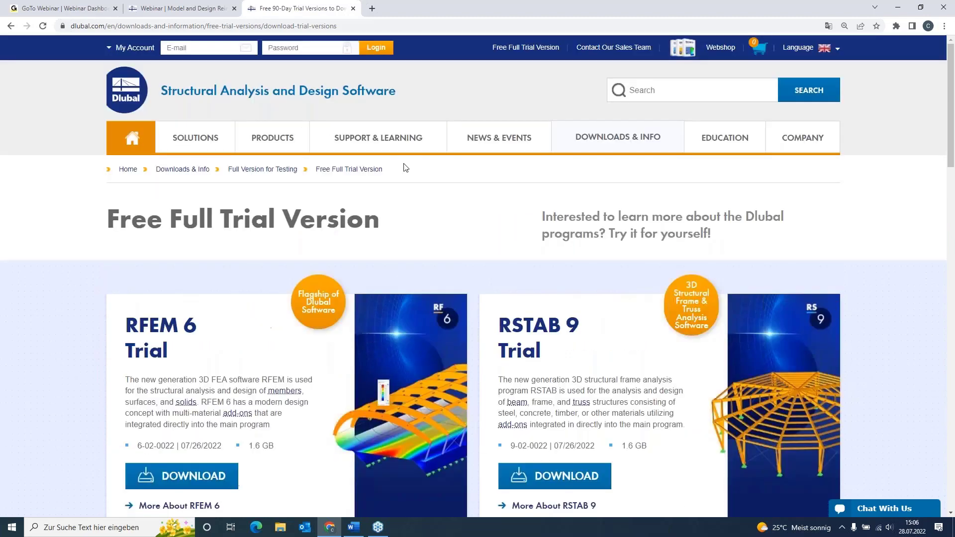
Open the Webinars page and look through its Upcoming/Past filter and the listed English webinars
mouse_move(507, 138)
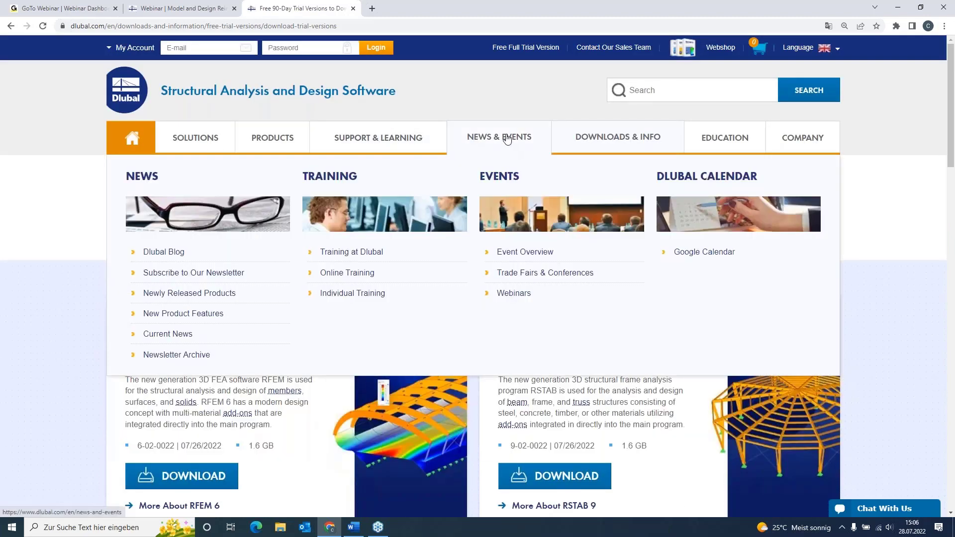
left_click(528, 294)
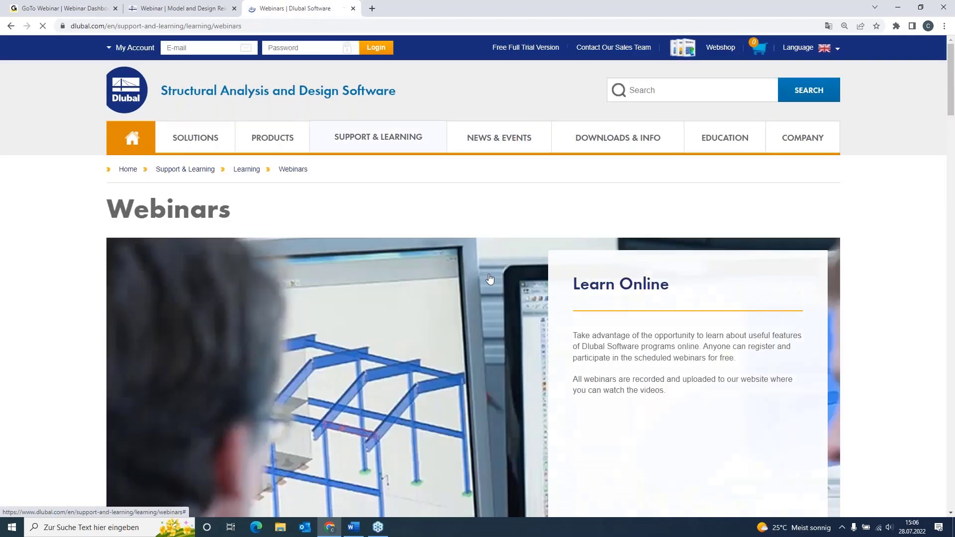
scroll(327, 217, "down", 2)
scroll(317, 220, "down", 7)
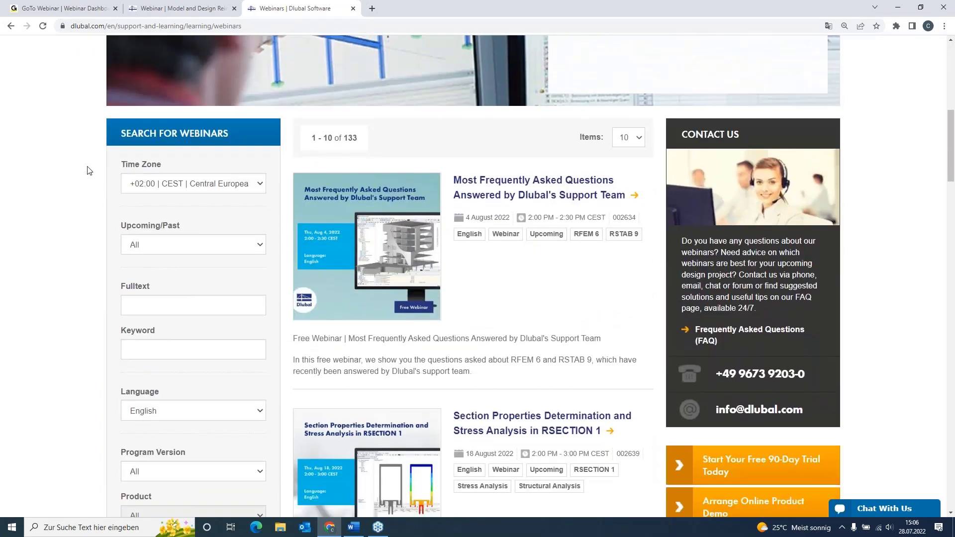
scroll(209, 333, "down", 1)
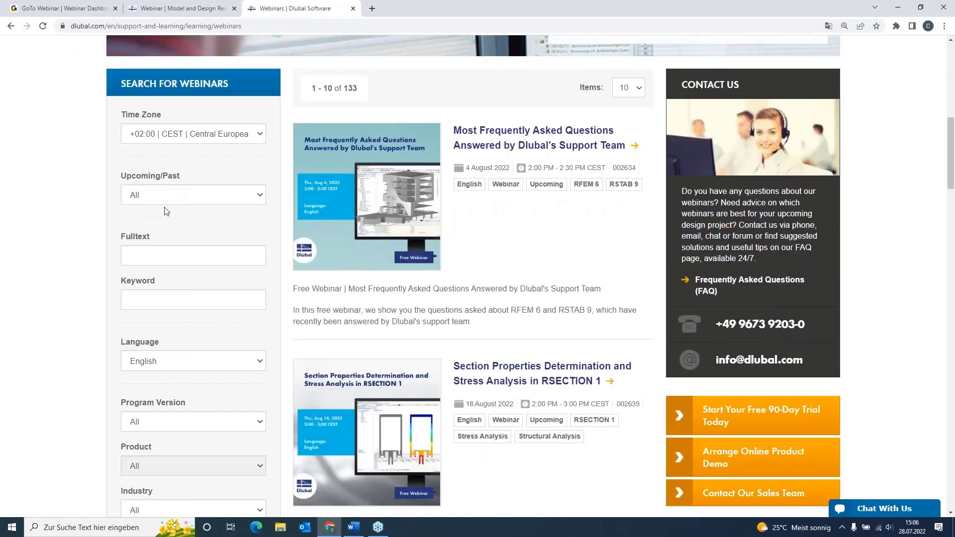
left_click(166, 195)
left_click(166, 194)
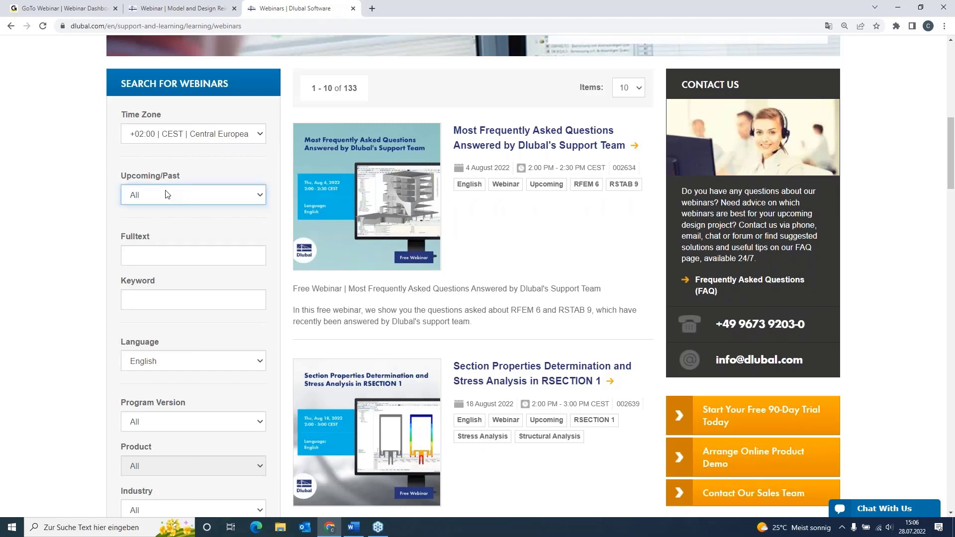
scroll(166, 194, "down", 6)
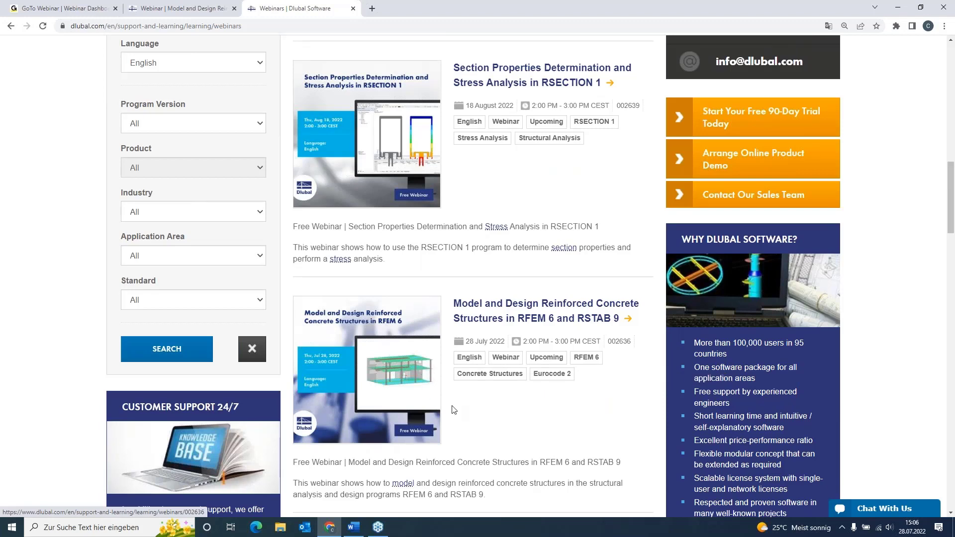
Open the webinar "Model and Design Reinforced Concrete Structures in RFEM 6 and RSTAB 9" and examine its content, downloads, videos and models
left_click(481, 303)
scroll(475, 299, "down", 3)
scroll(106, 338, "down", 4)
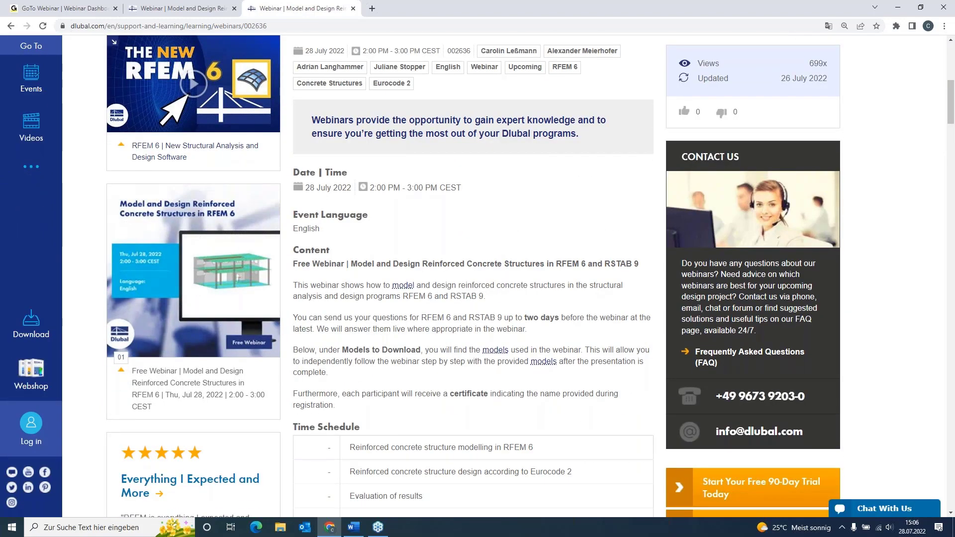
scroll(508, 277, "down", 11)
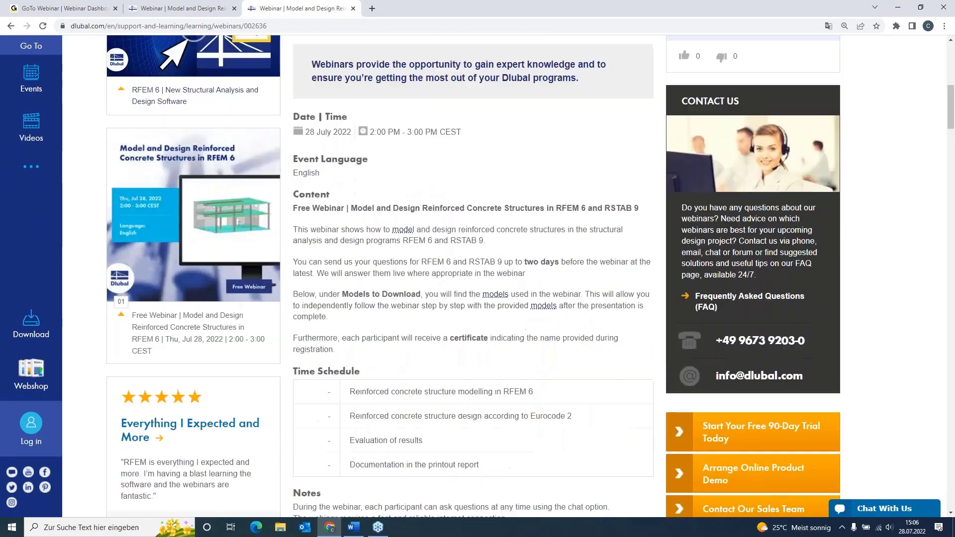
scroll(475, 311, "down", 4)
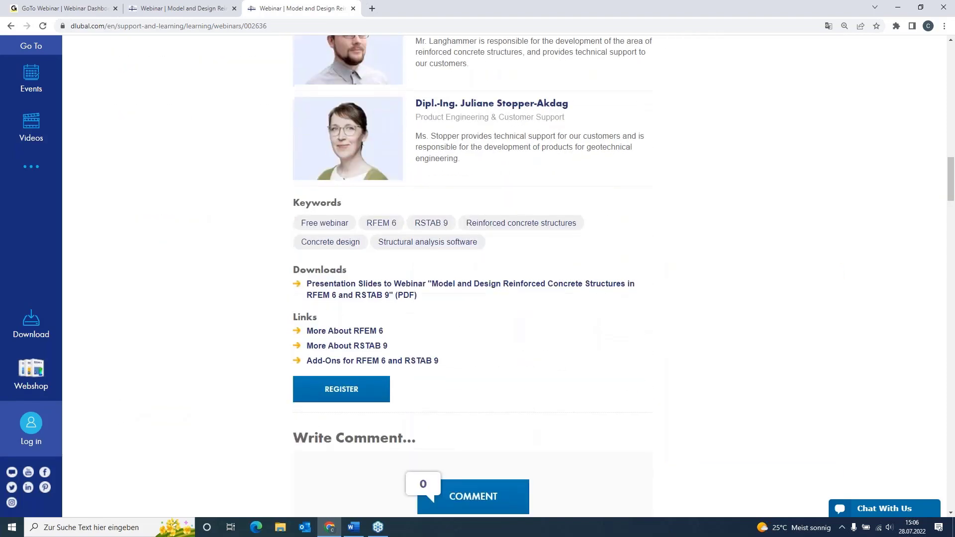
scroll(456, 311, "down", 4)
scroll(455, 312, "down", 11)
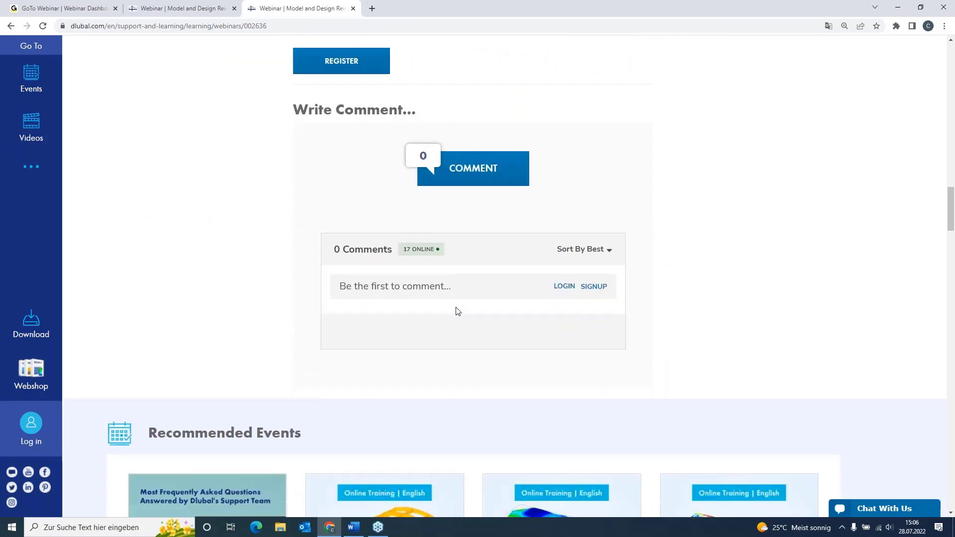
scroll(77, 230, "down", 2)
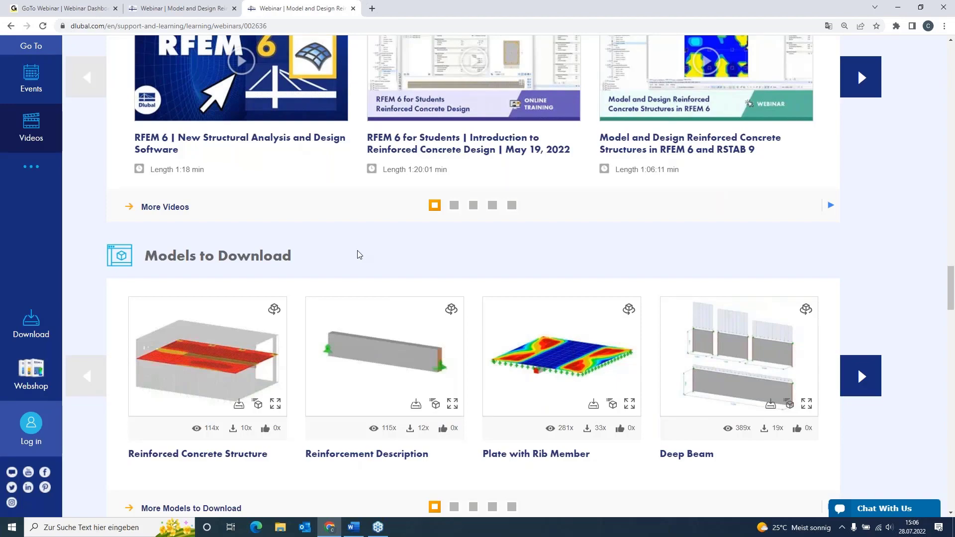
scroll(360, 254, "up", 15)
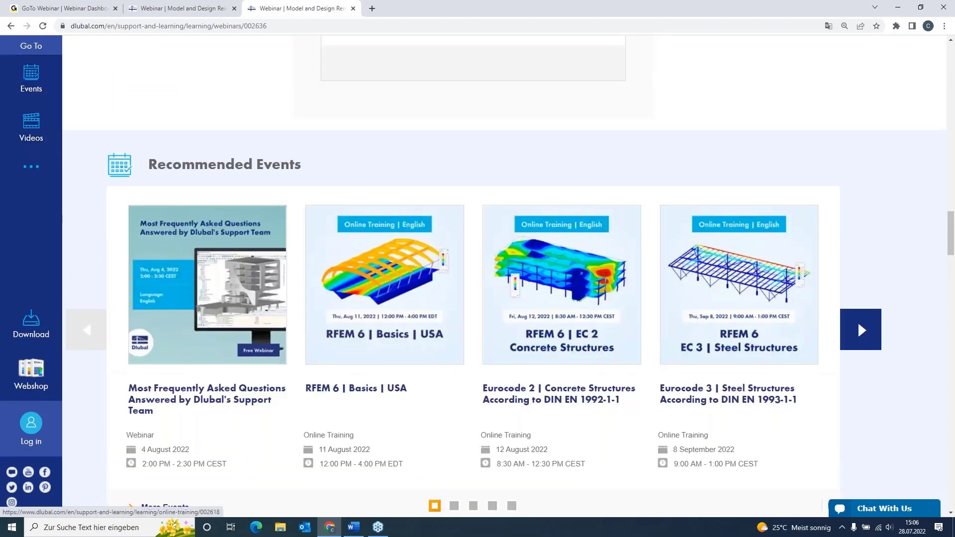
scroll(504, 276, "up", 15)
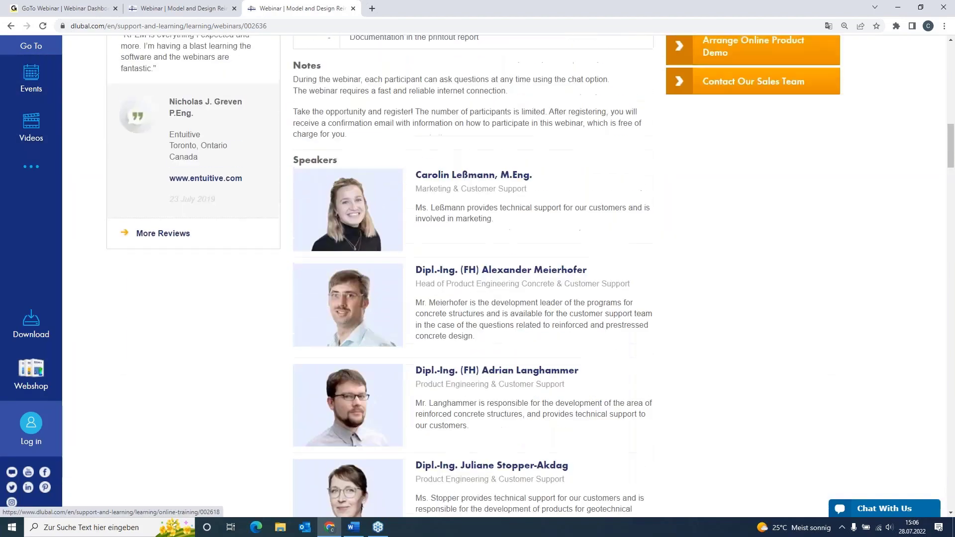
scroll(504, 276, "up", 3)
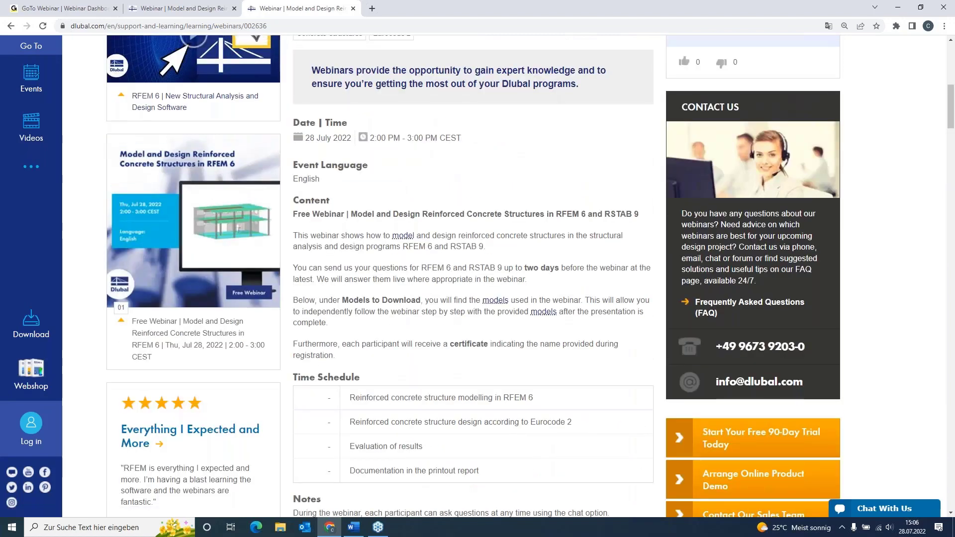